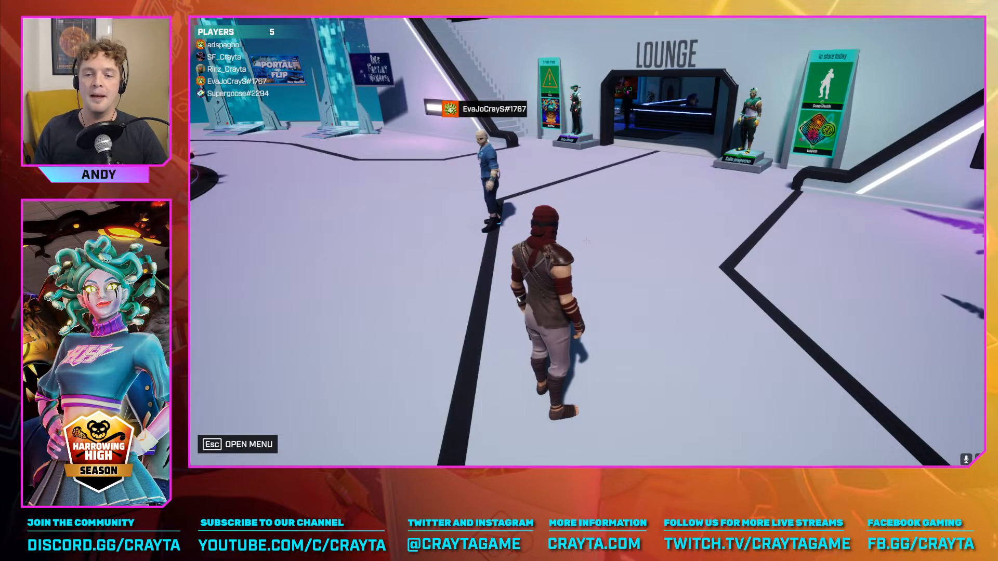
pyautogui.press('w')
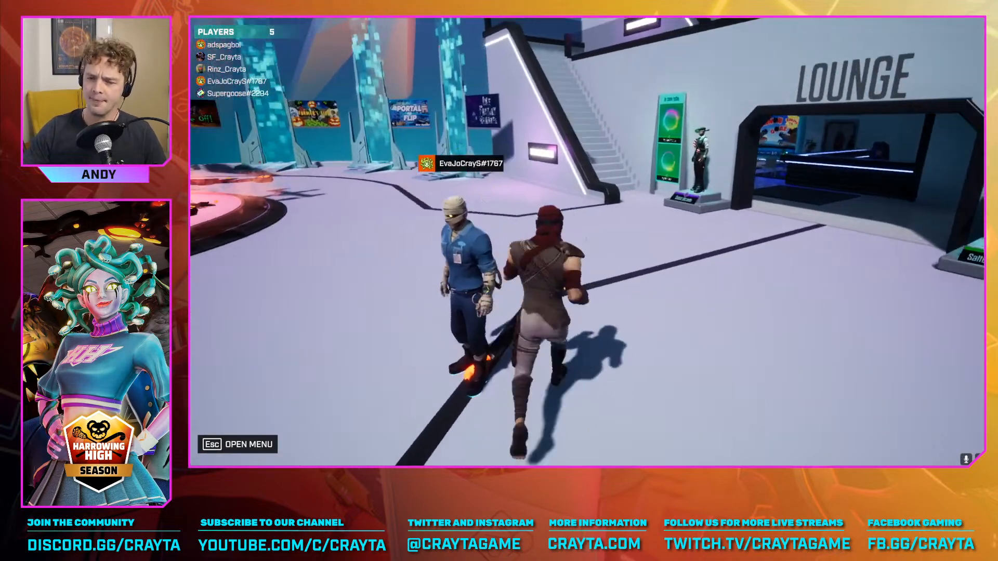
pyautogui.press('w')
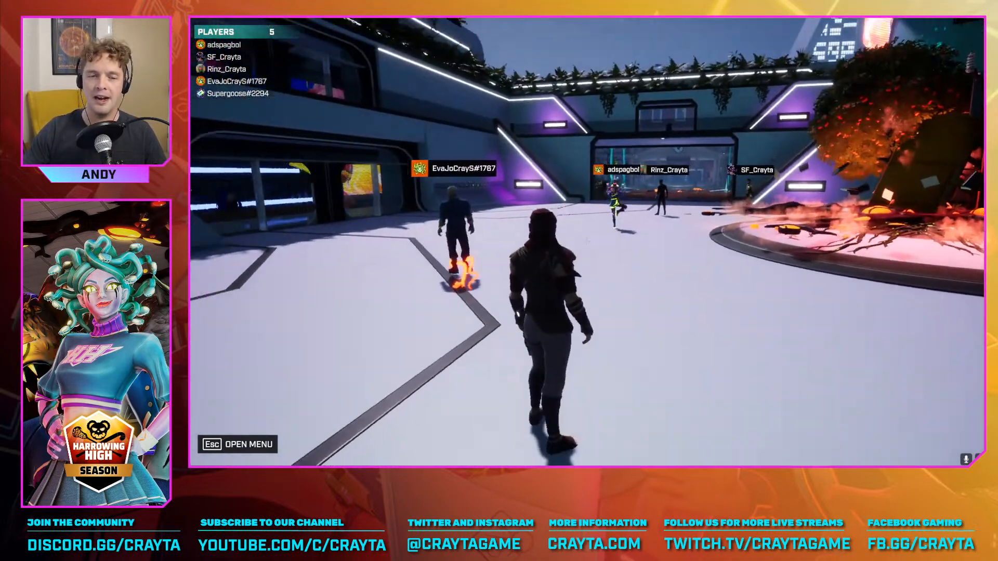
pyautogui.press('w')
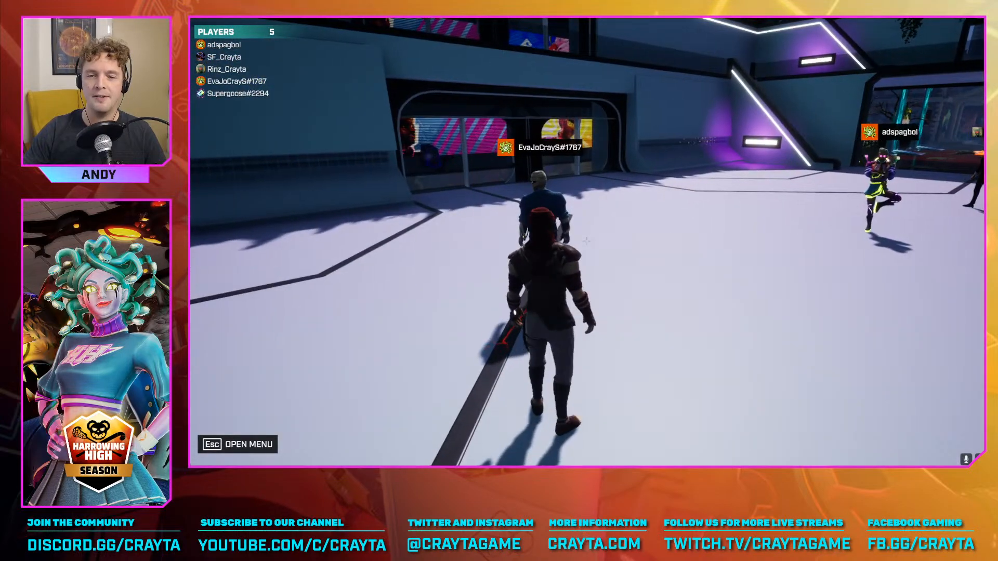
pyautogui.press('w')
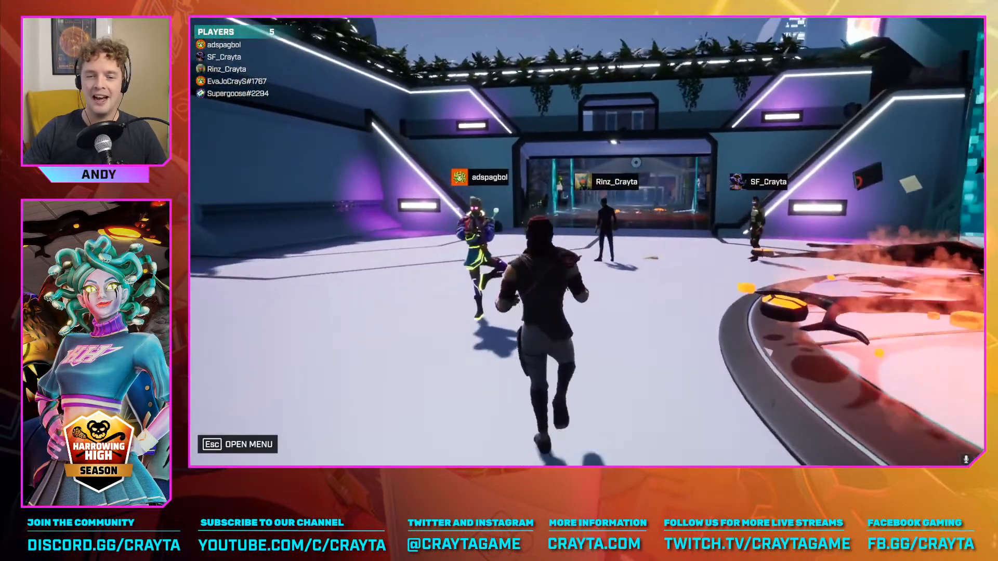
pyautogui.press('w')
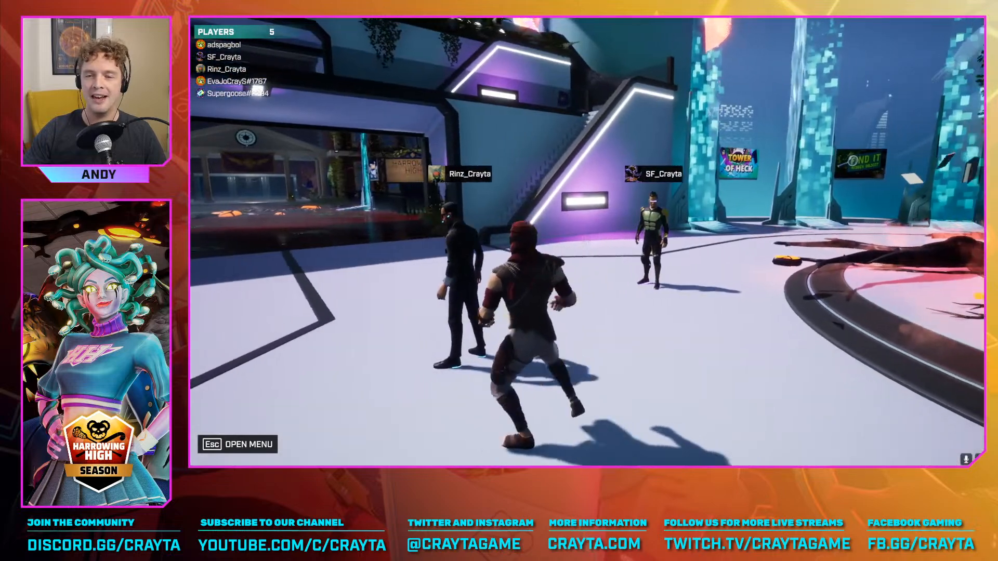
pyautogui.press('w')
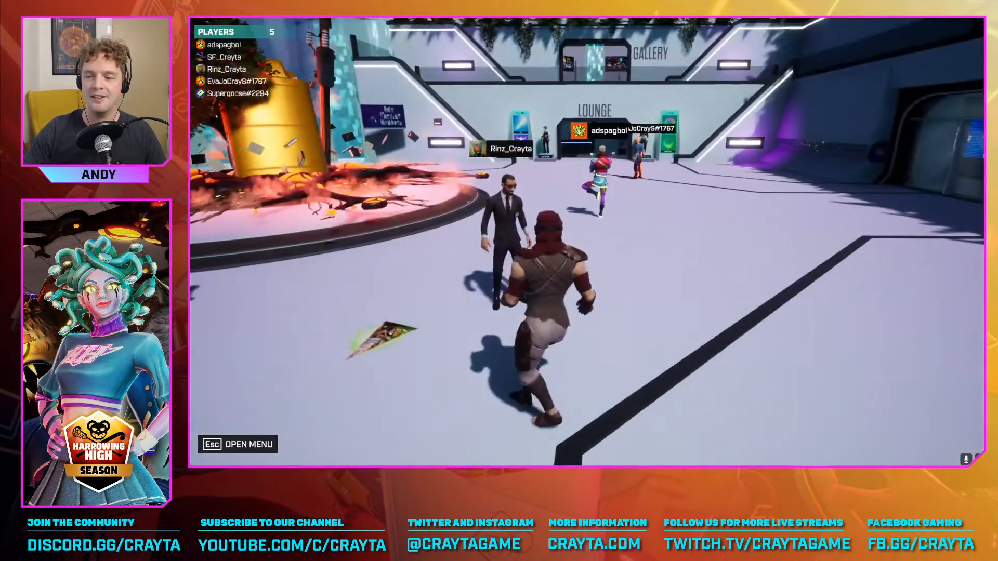
pyautogui.press('w')
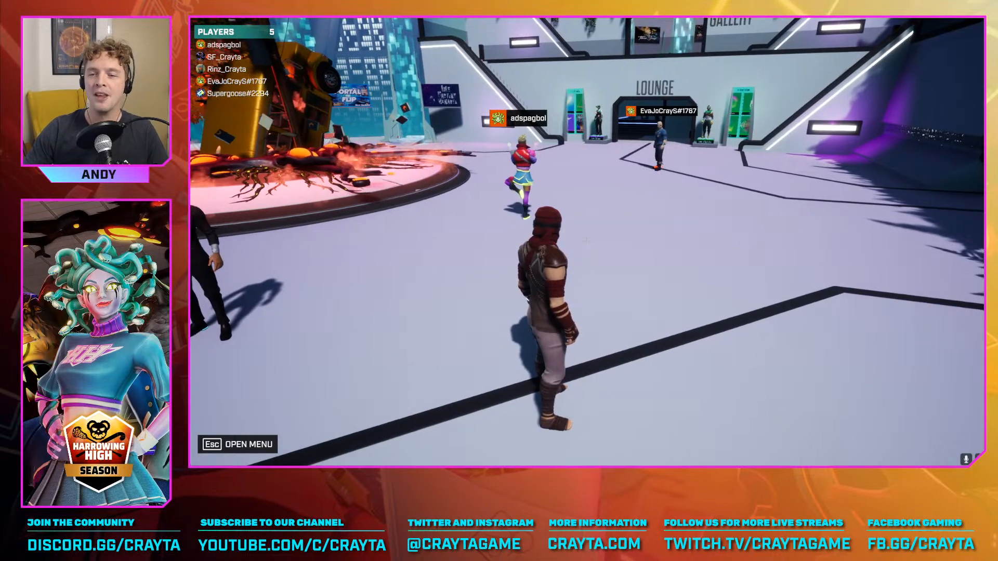
pyautogui.press('w')
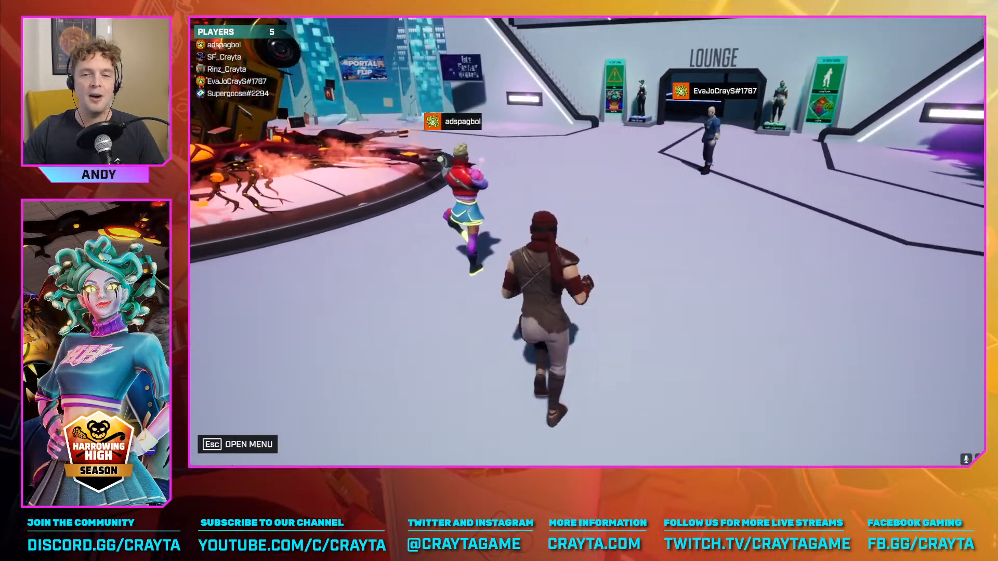
pyautogui.press('w')
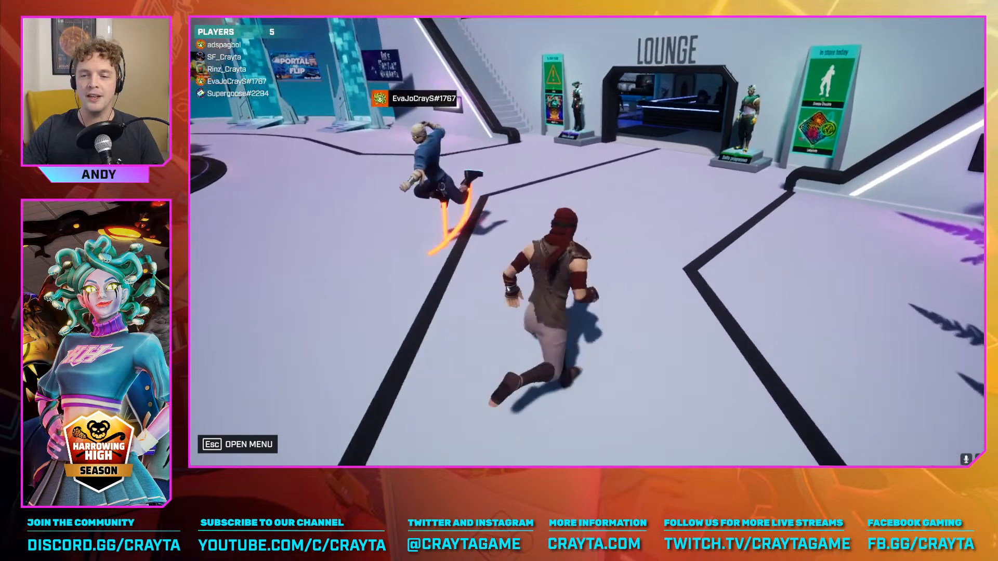
pyautogui.press('w')
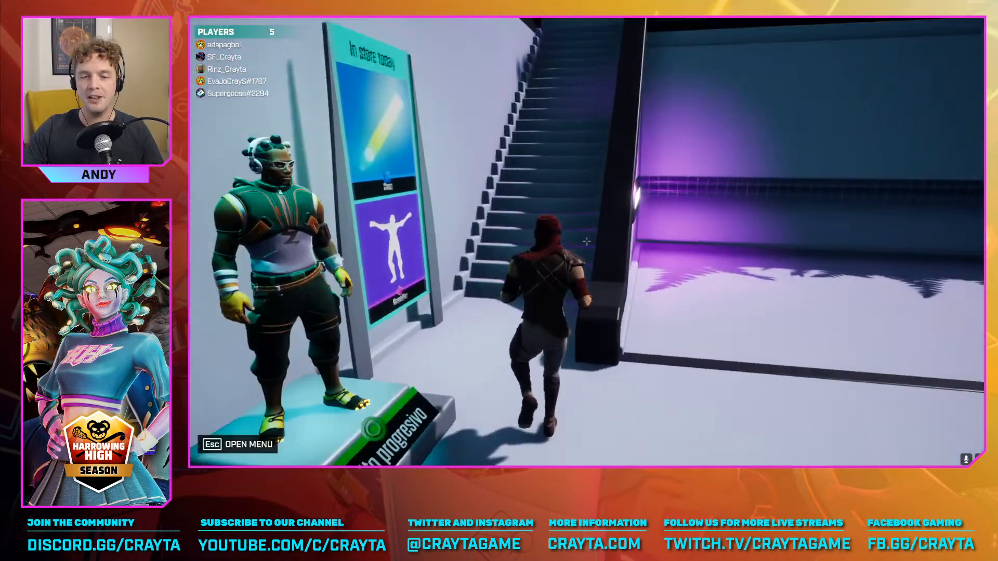
pyautogui.press('w')
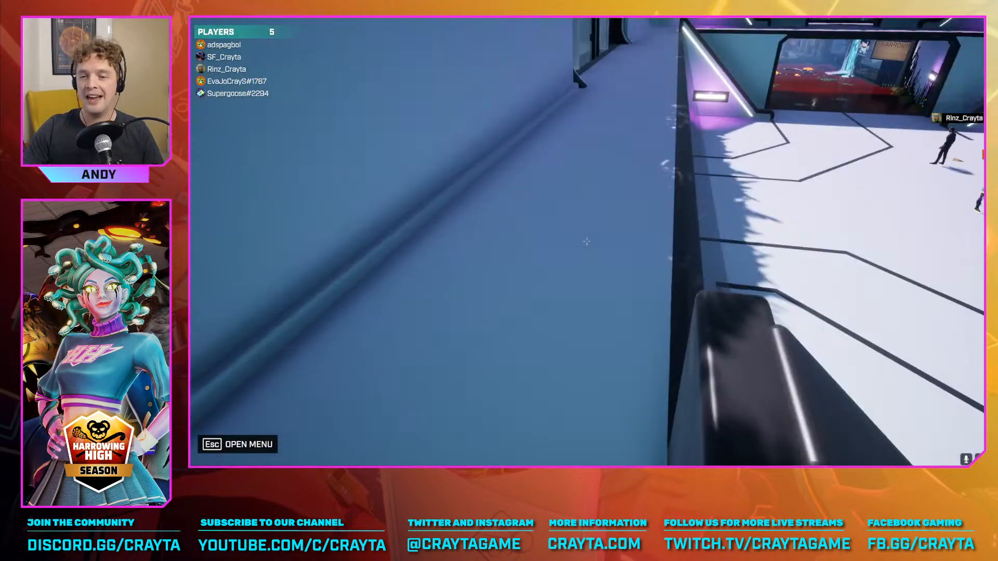
pyautogui.press('w')
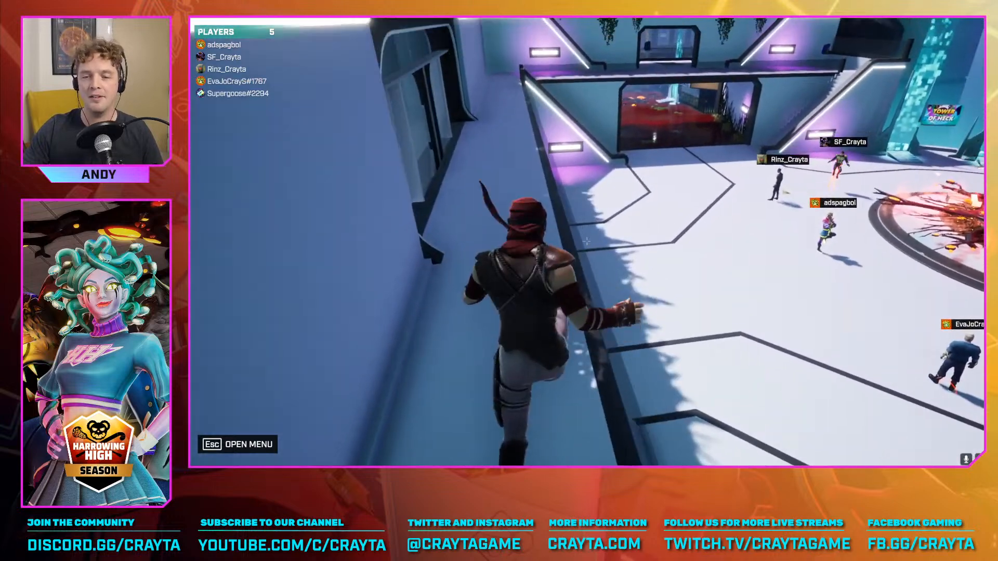
pyautogui.press('w')
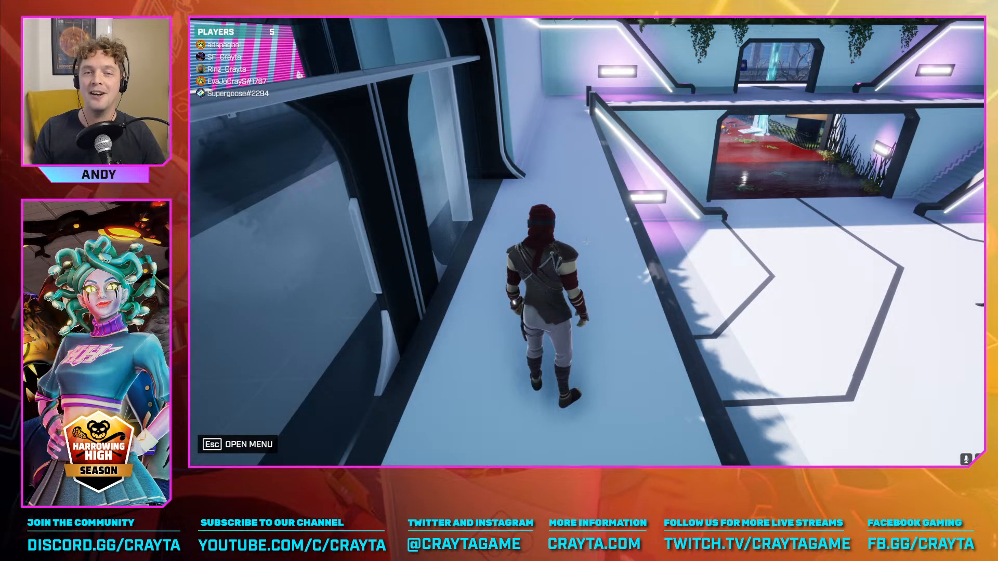
pyautogui.press('w')
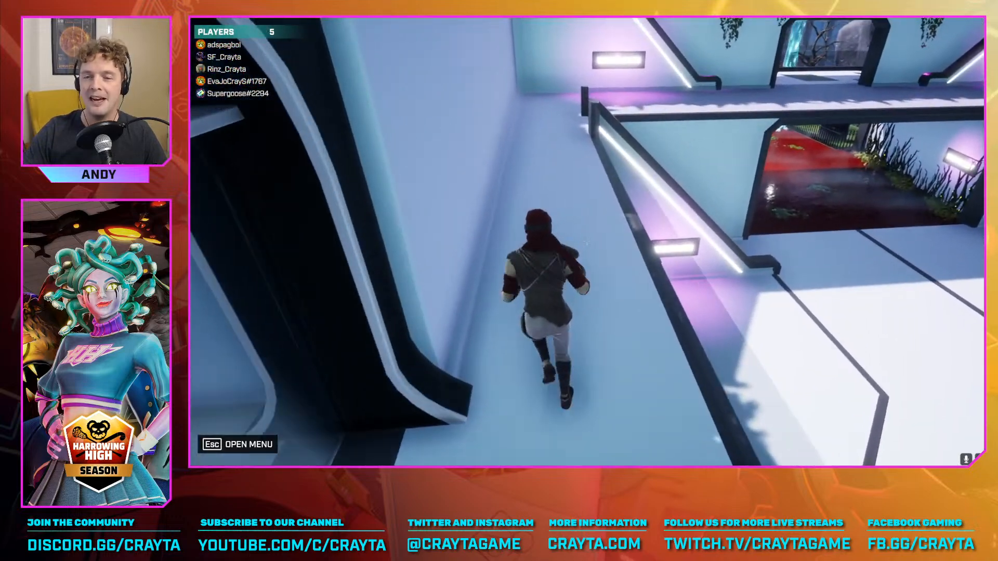
pyautogui.press('w')
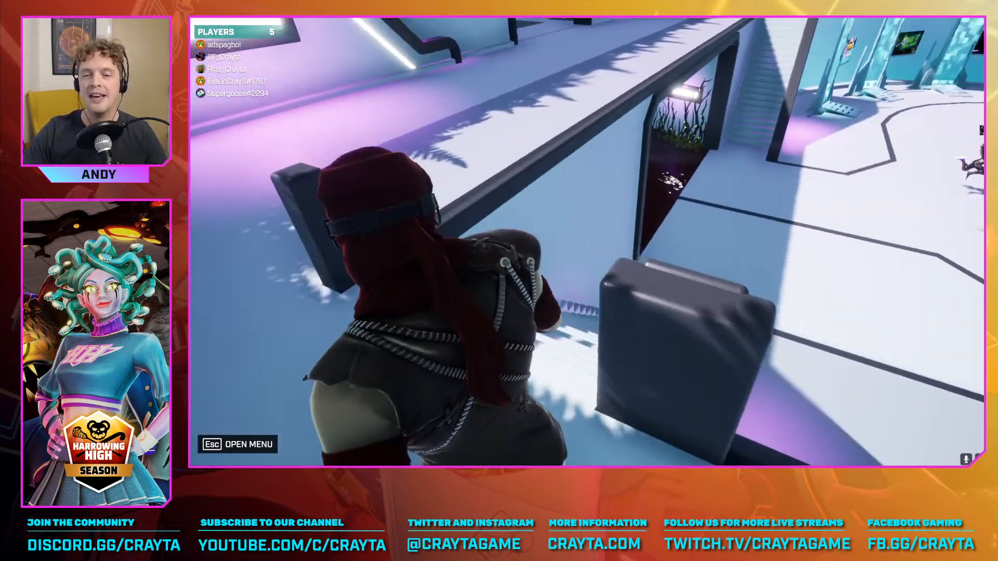
pyautogui.press('w')
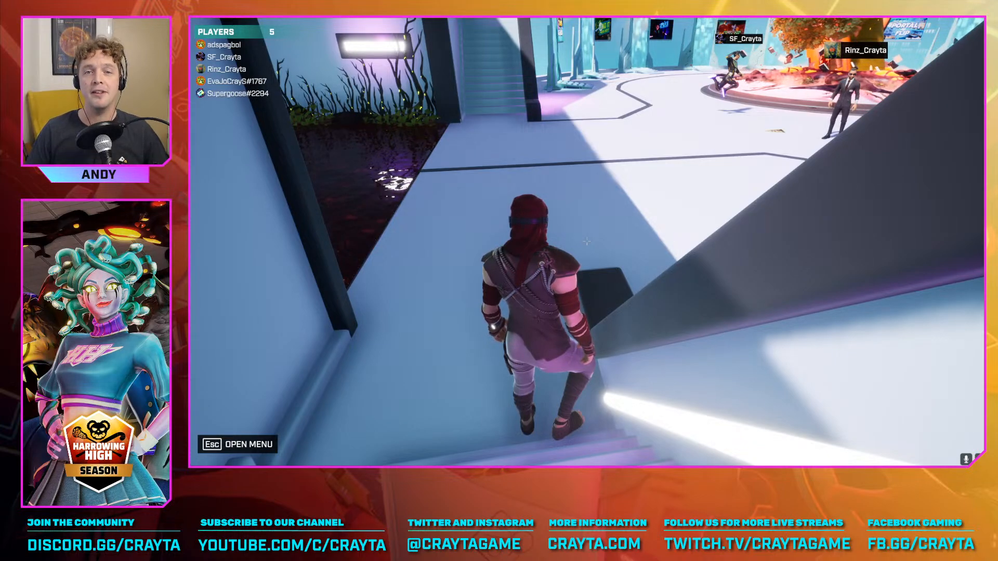
pyautogui.press('w')
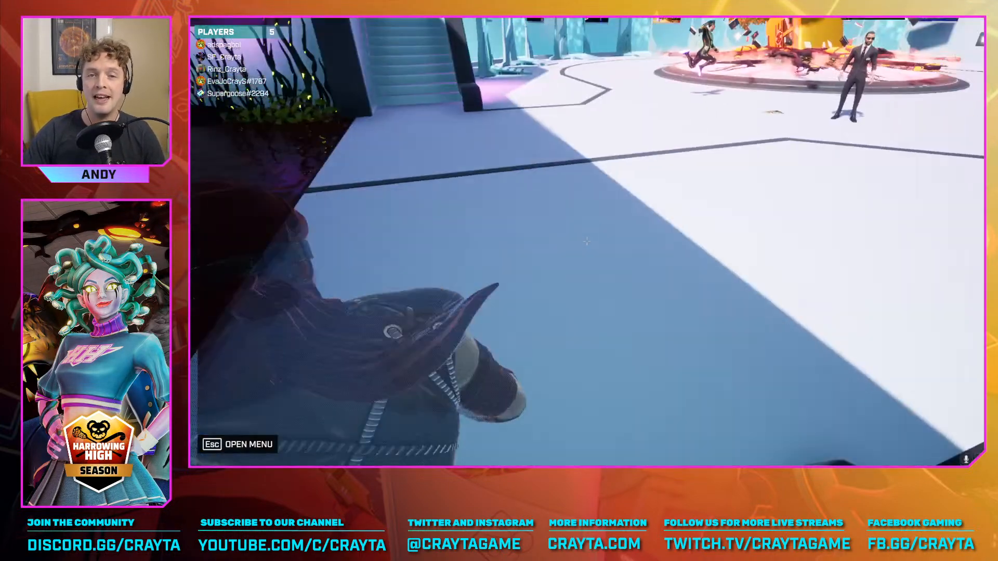
pyautogui.press('w')
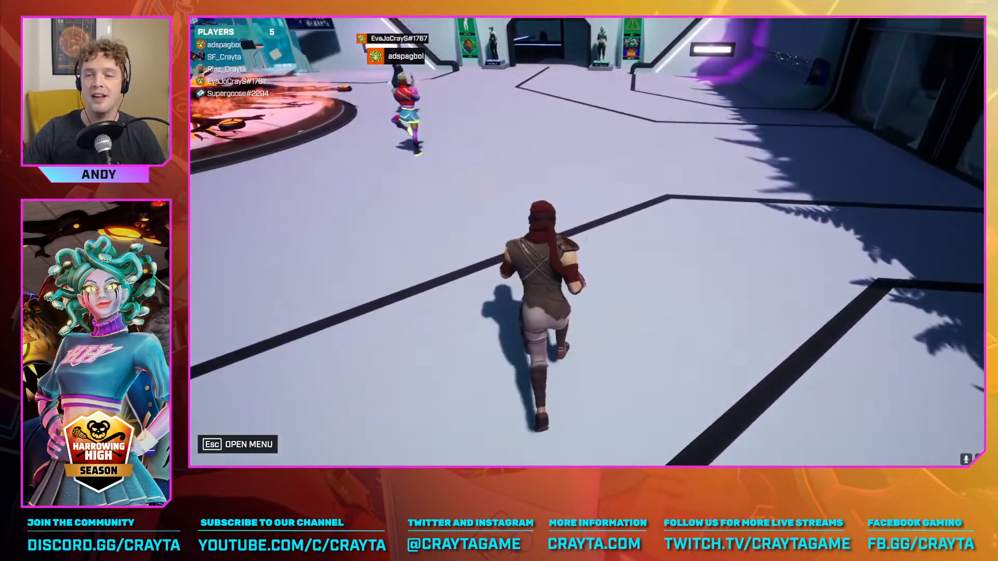
pyautogui.press('w')
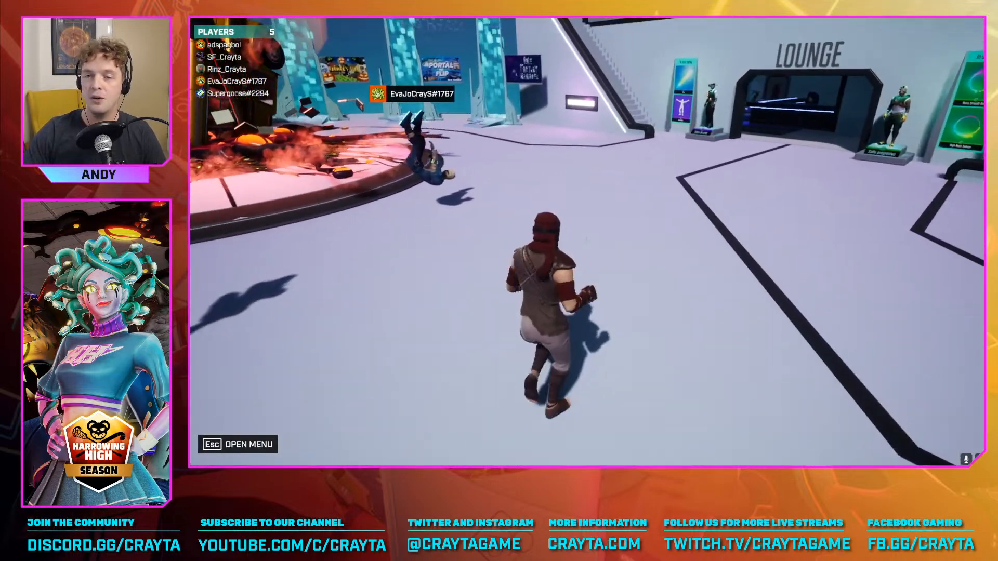
pyautogui.press('w')
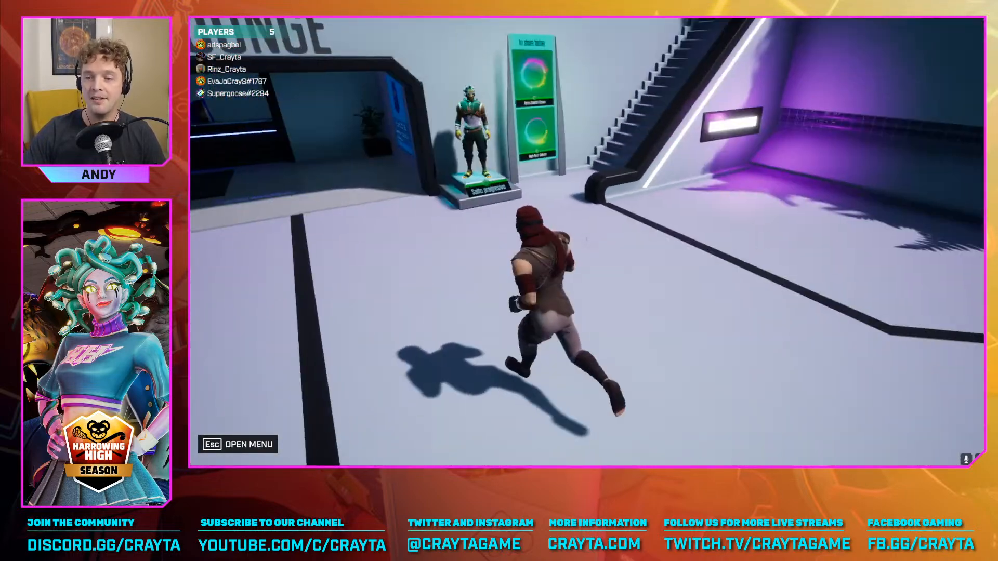
pyautogui.press('w')
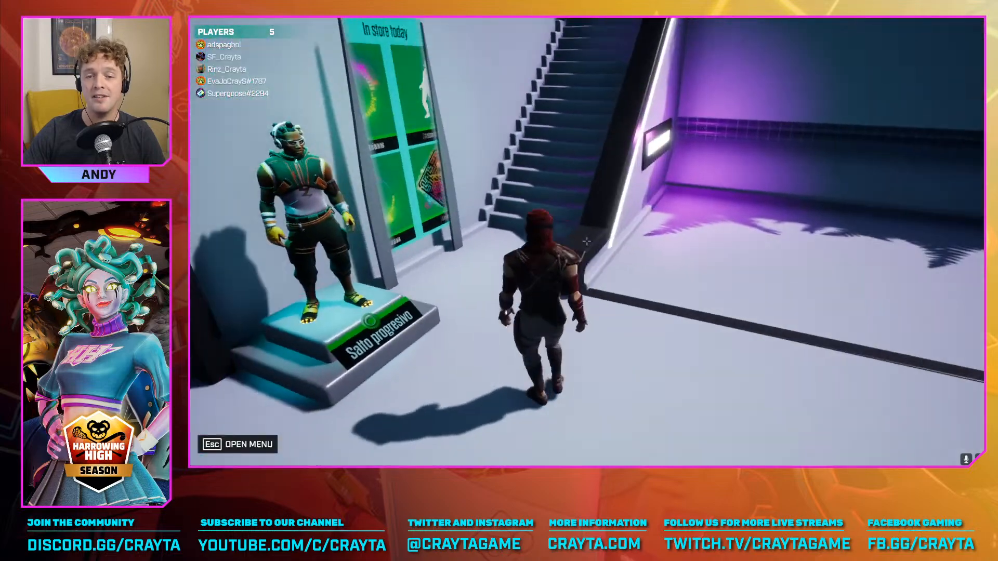
pyautogui.press('w')
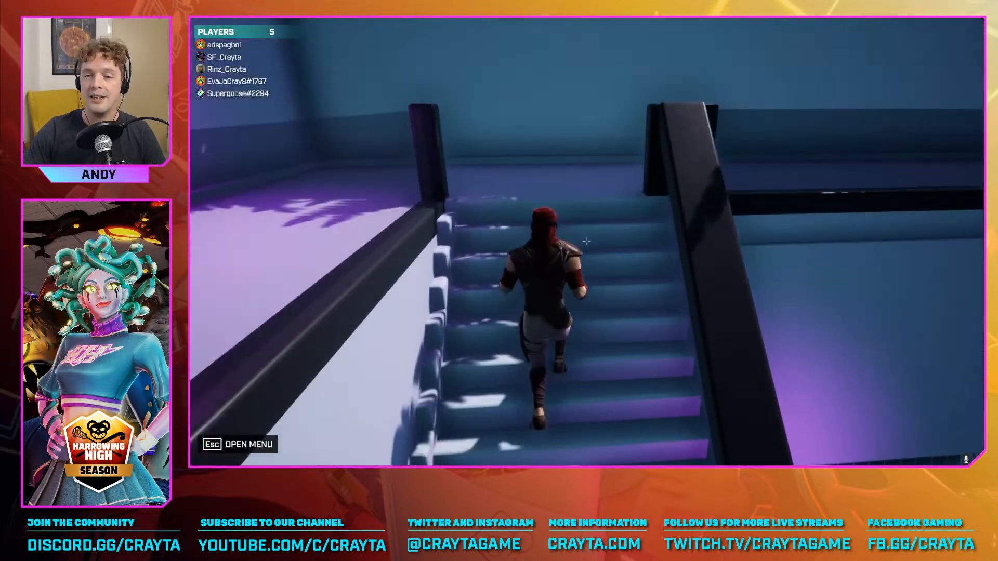
pyautogui.press('w')
pyautogui.press('space')
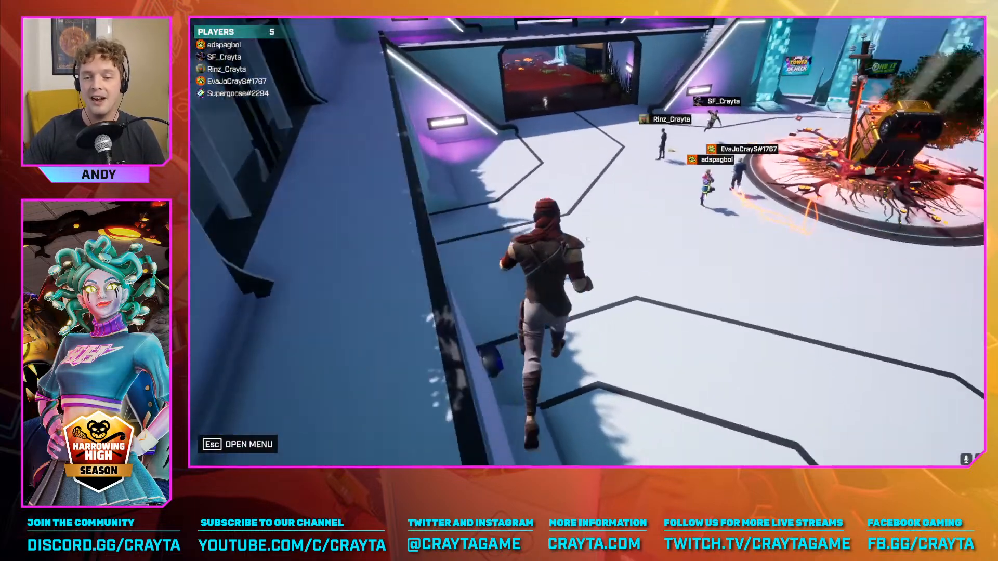
pyautogui.press('w')
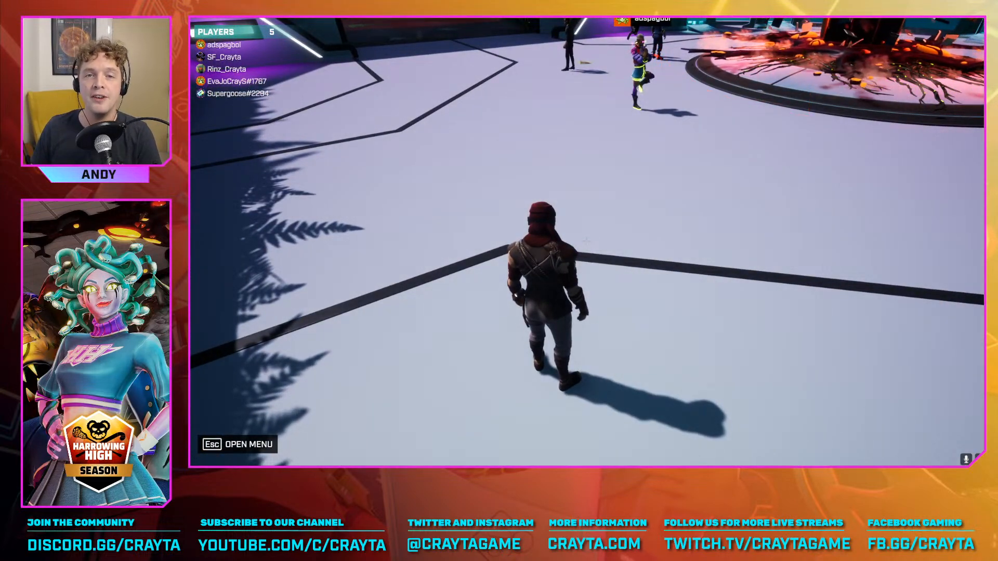
pyautogui.press('w')
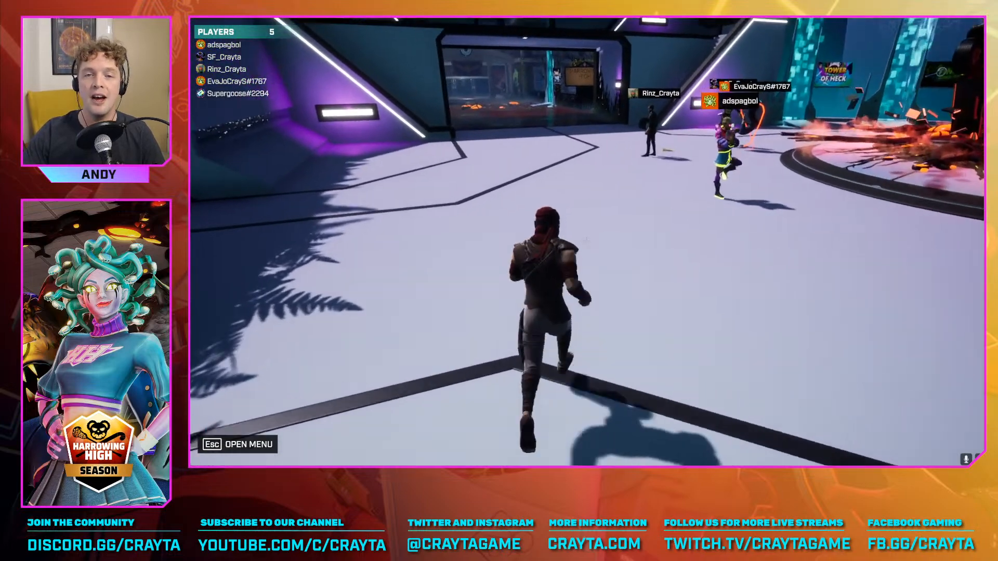
pyautogui.press('w')
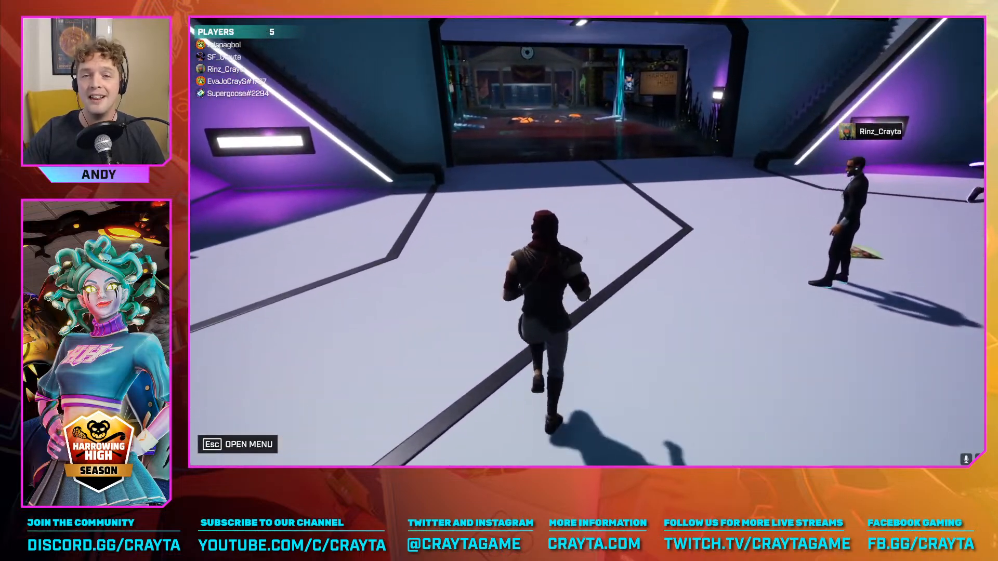
pyautogui.press('w')
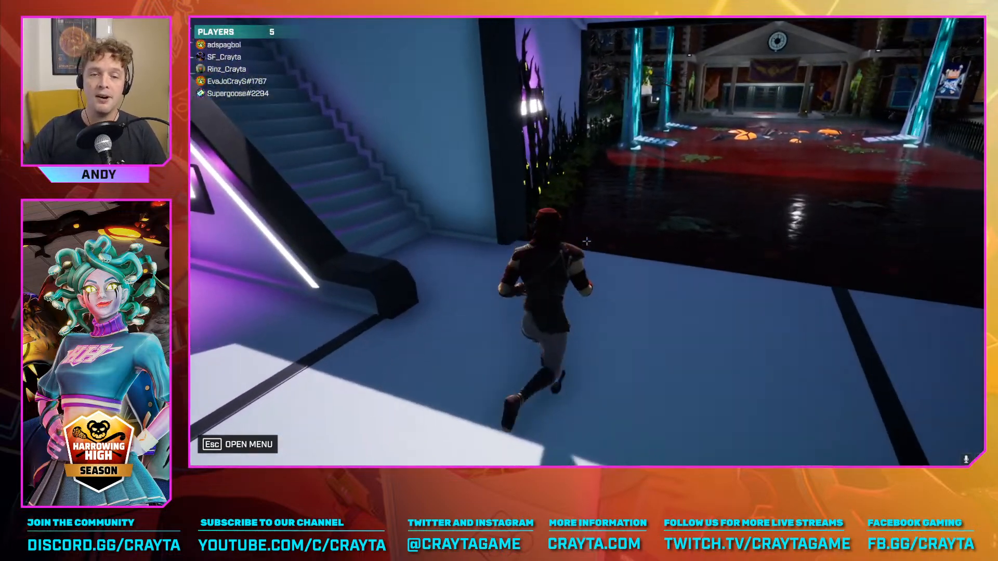
pyautogui.press('w')
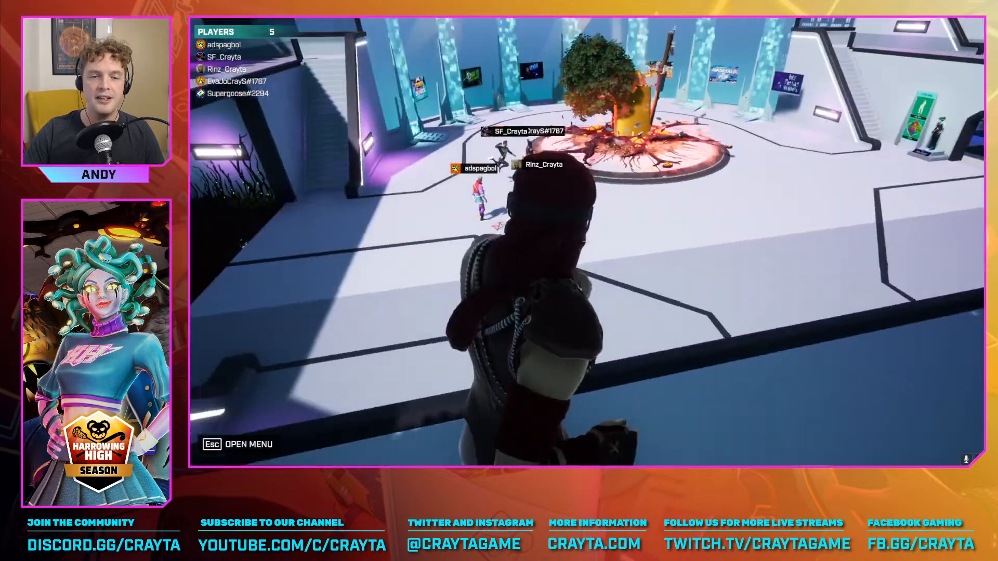
pyautogui.press('w')
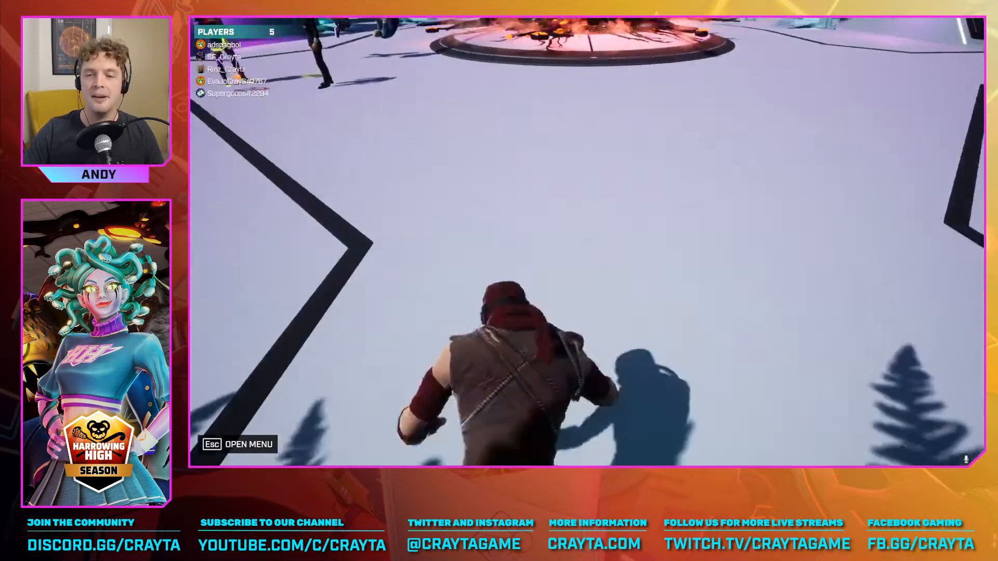
pyautogui.press('w')
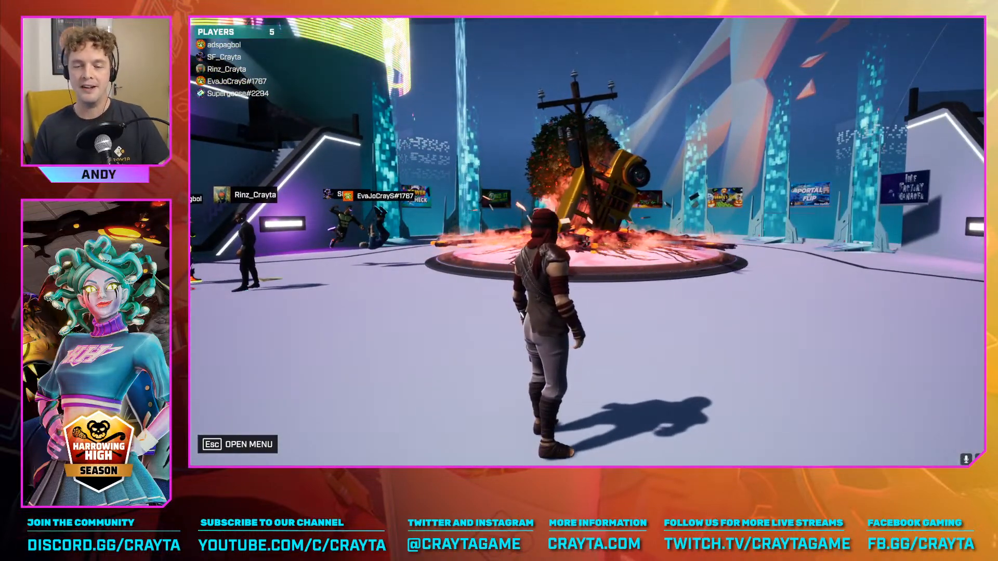
pyautogui.press('w')
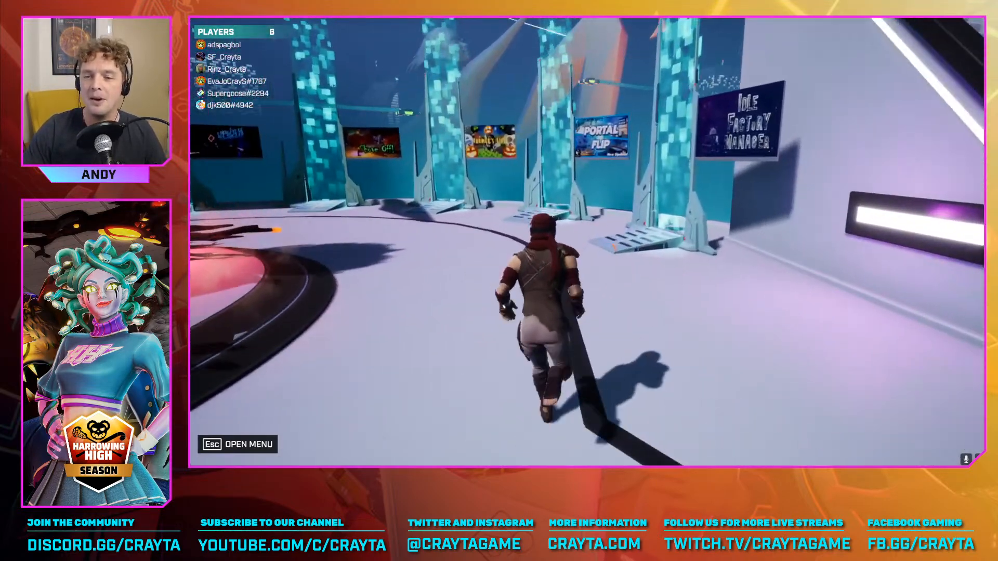
pyautogui.press('w')
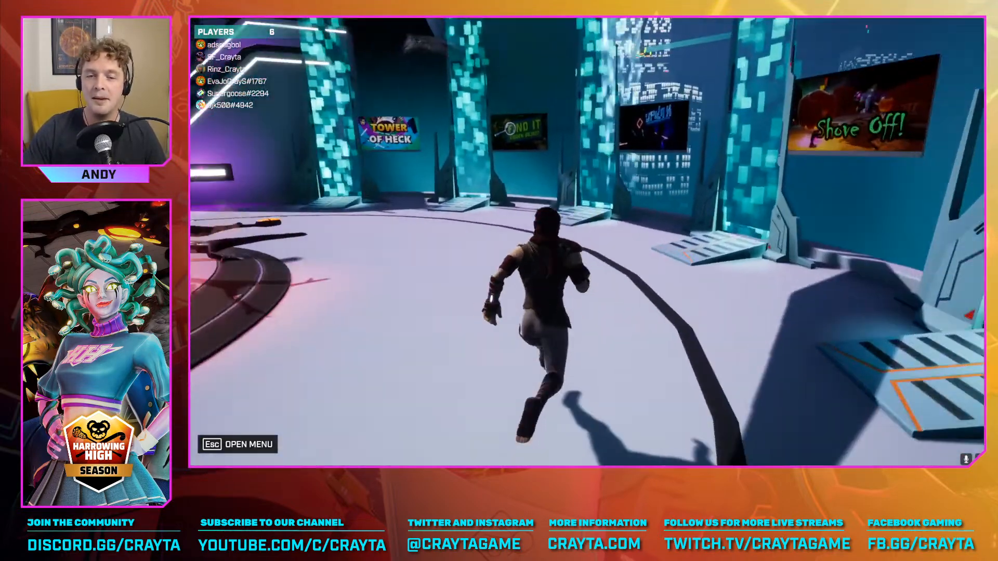
pyautogui.press('w')
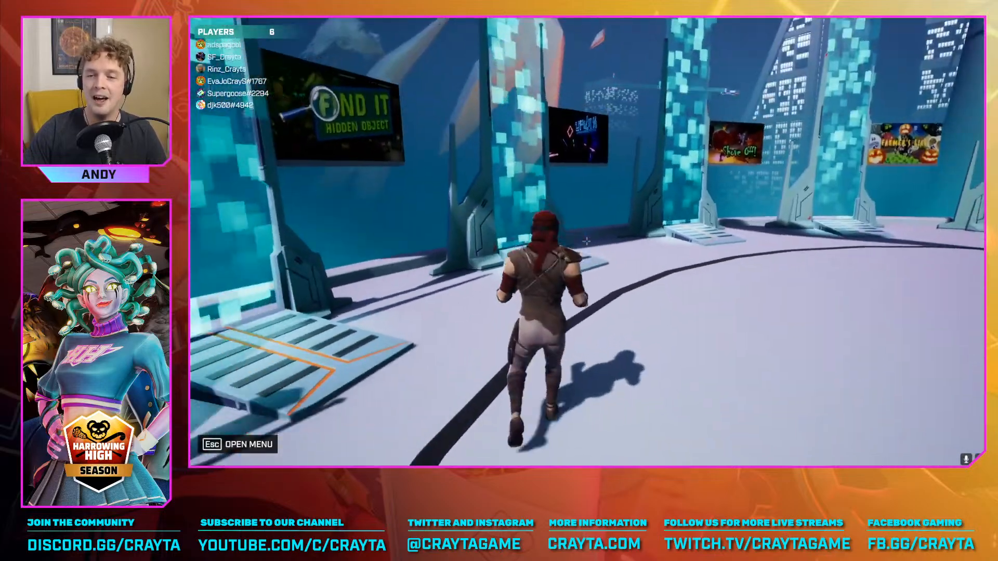
pyautogui.press('w')
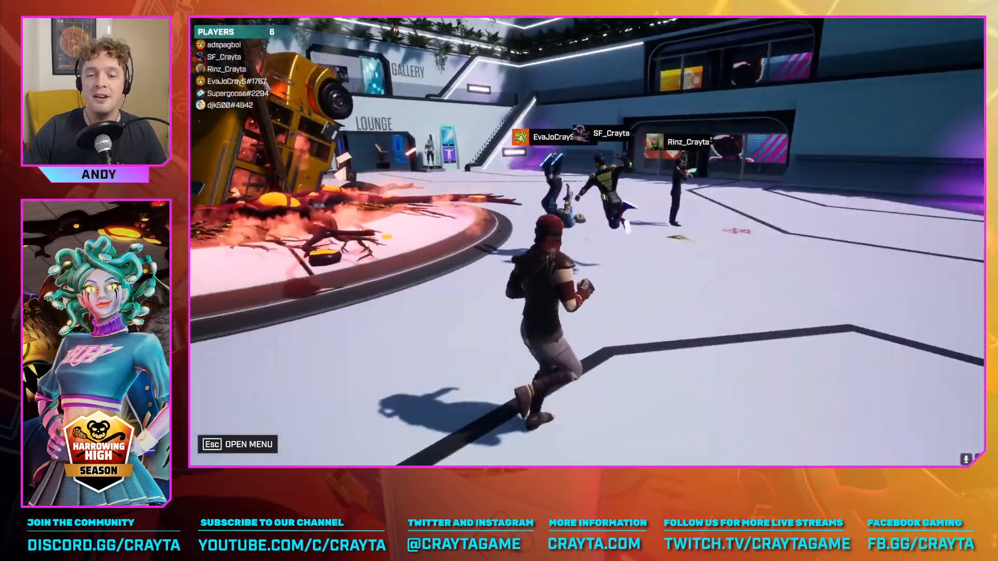
pyautogui.press('w')
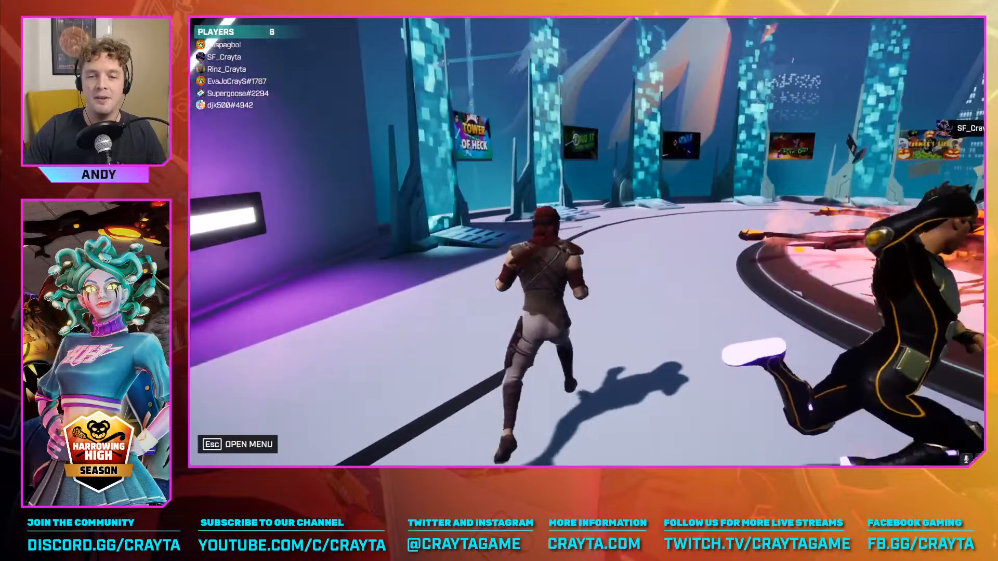
# Run the avatar along the curved row of game portals and round the central tree towards the lounge
pyautogui.press('w')
pyautogui.press('w')
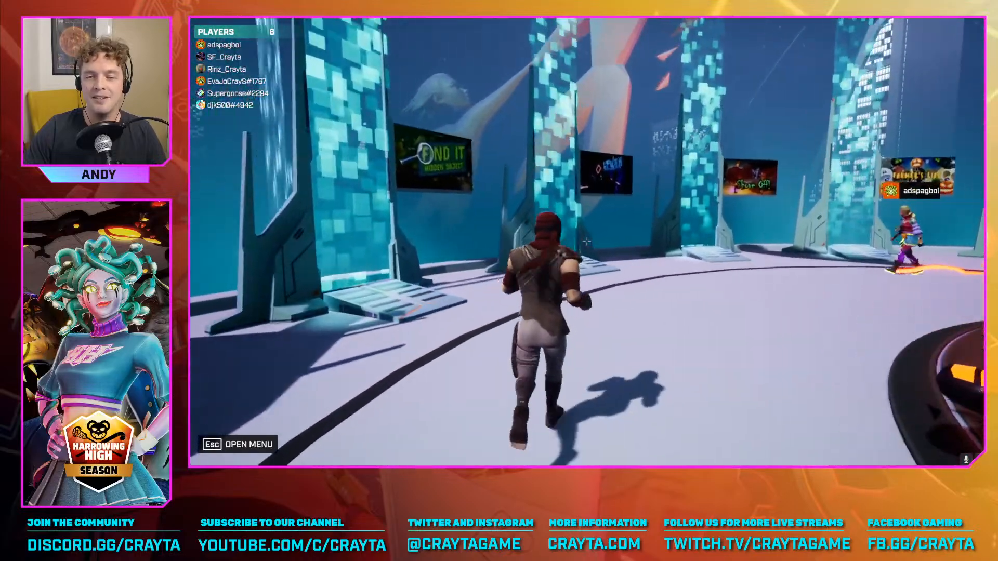
pyautogui.press('w')
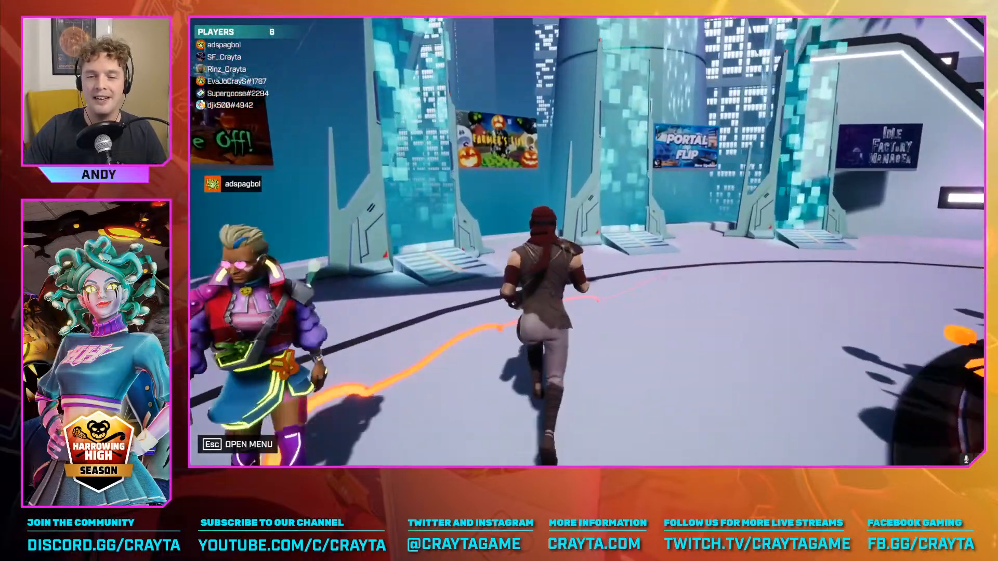
# Run the avatar past the lounge entrance and around the plaza, ending with a view of the central tree and portals
pyautogui.press('w')
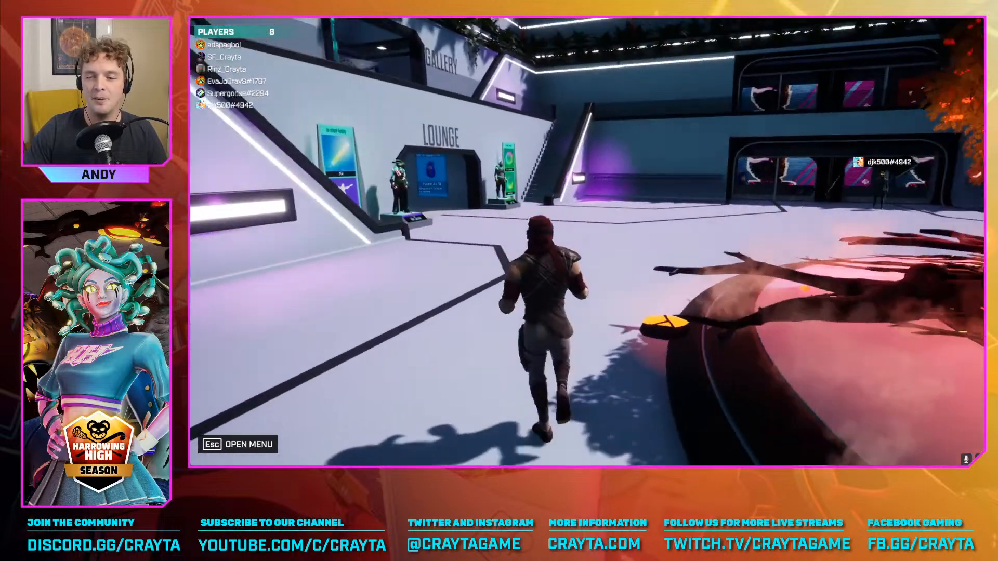
pyautogui.press('w')
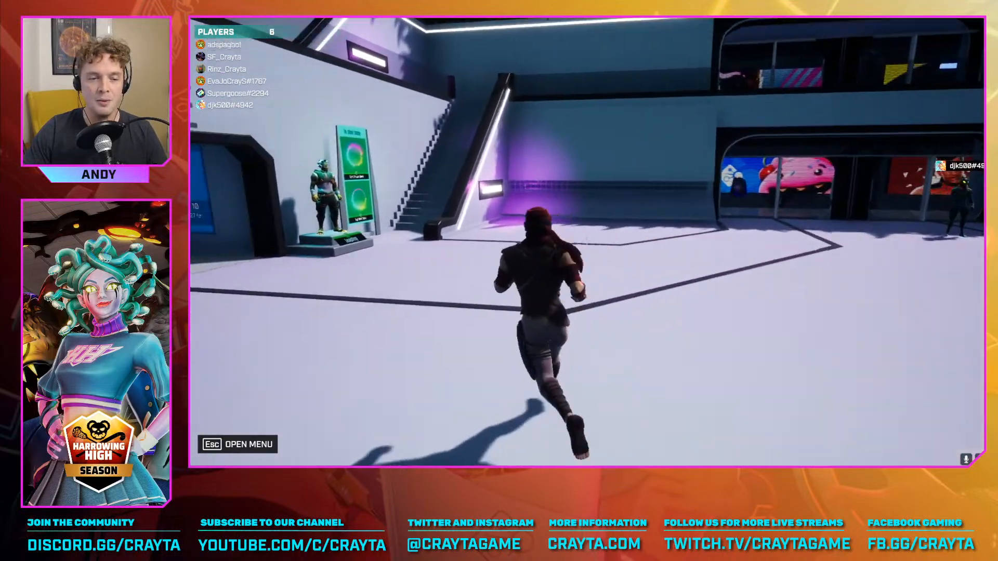
pyautogui.press('w')
pyautogui.press('w')
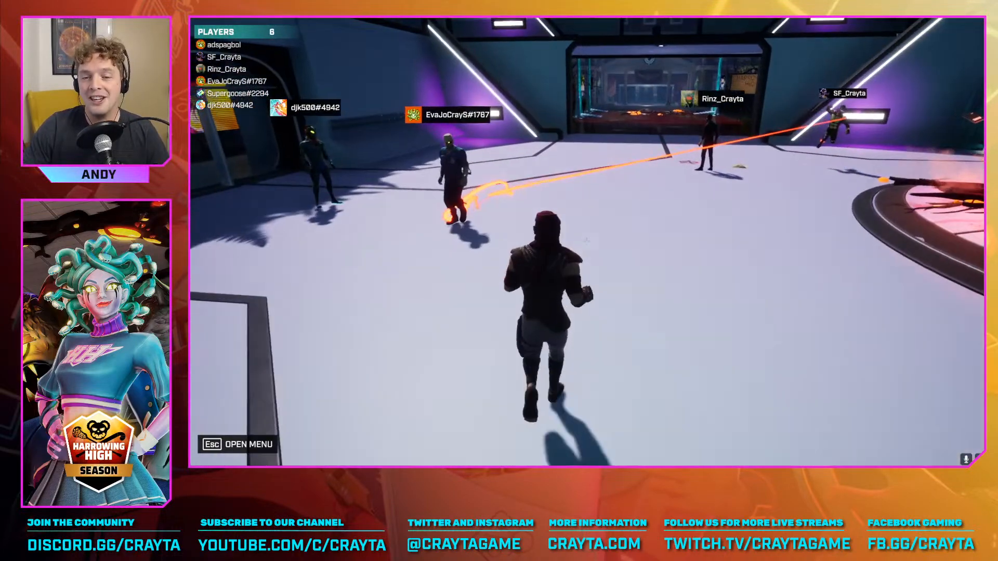
pyautogui.press('w')
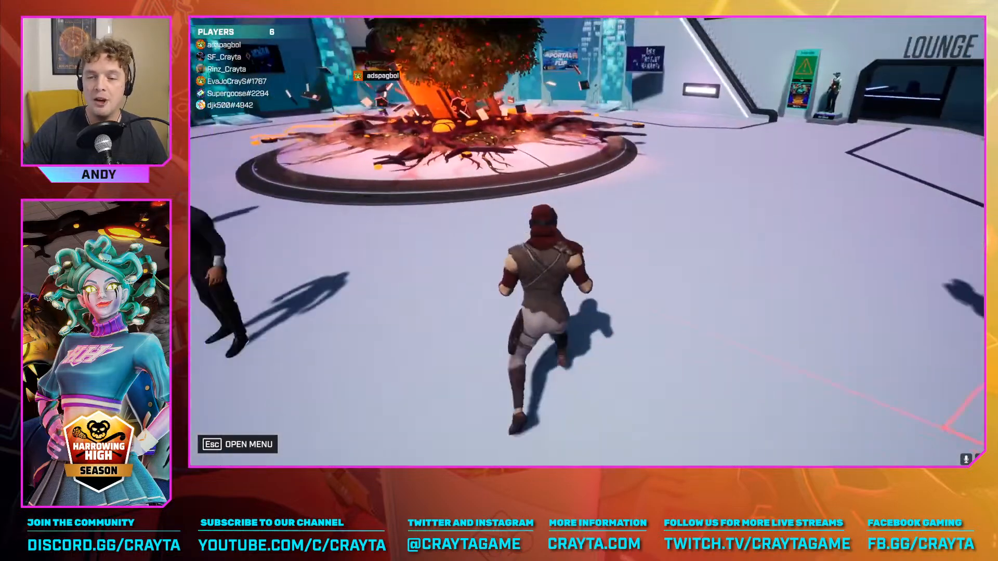
pyautogui.press('w')
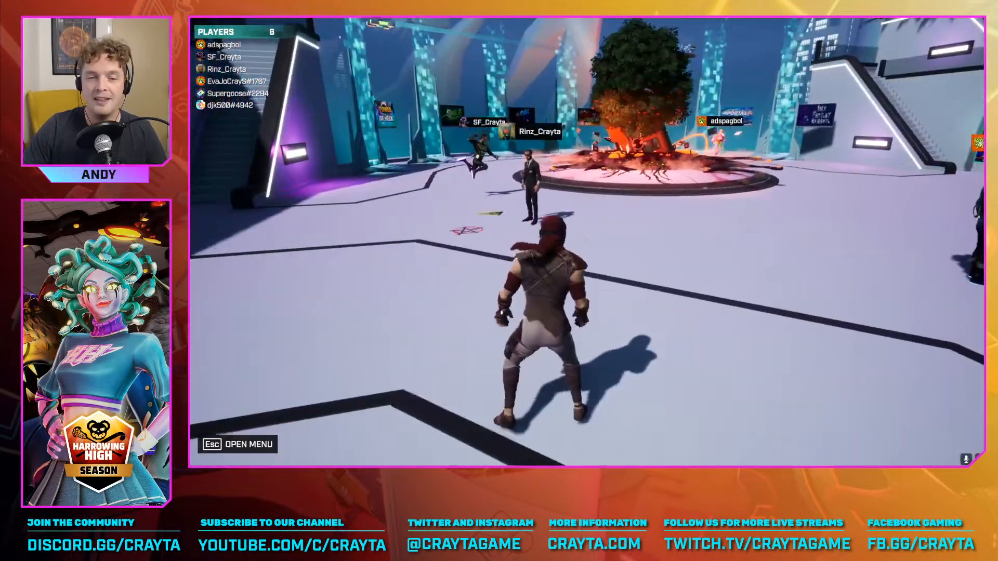
pyautogui.press('w')
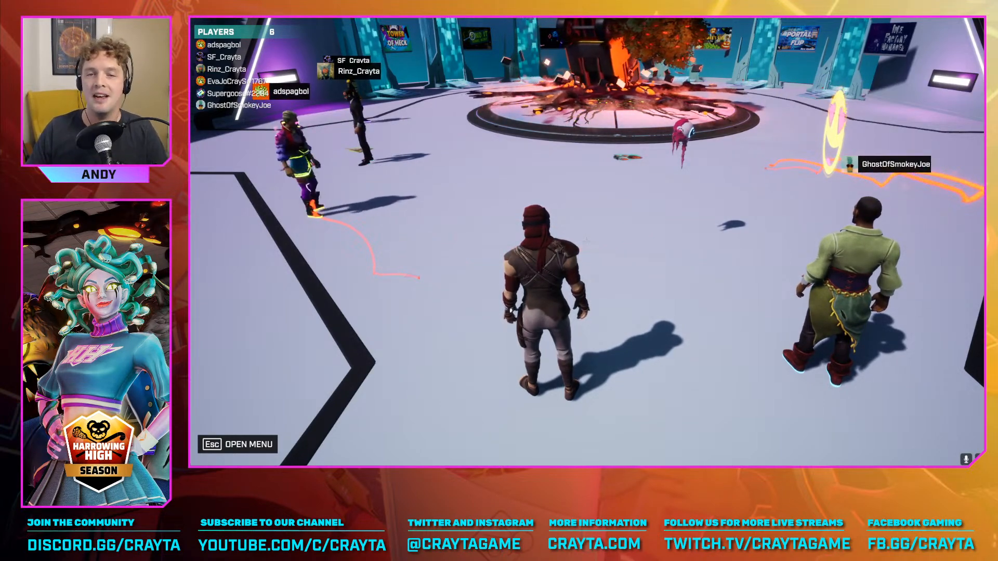
pyautogui.press('w')
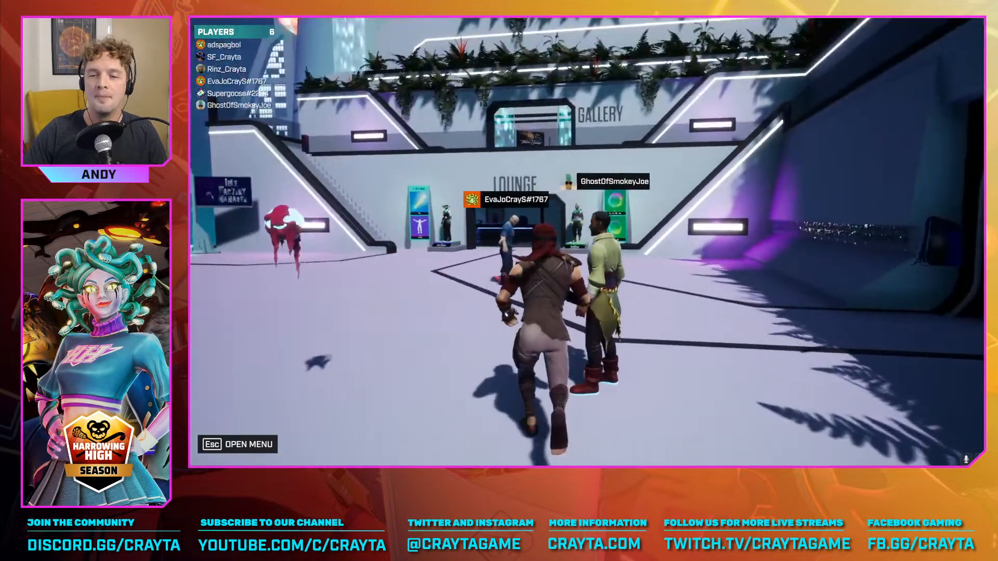
pyautogui.press('d')
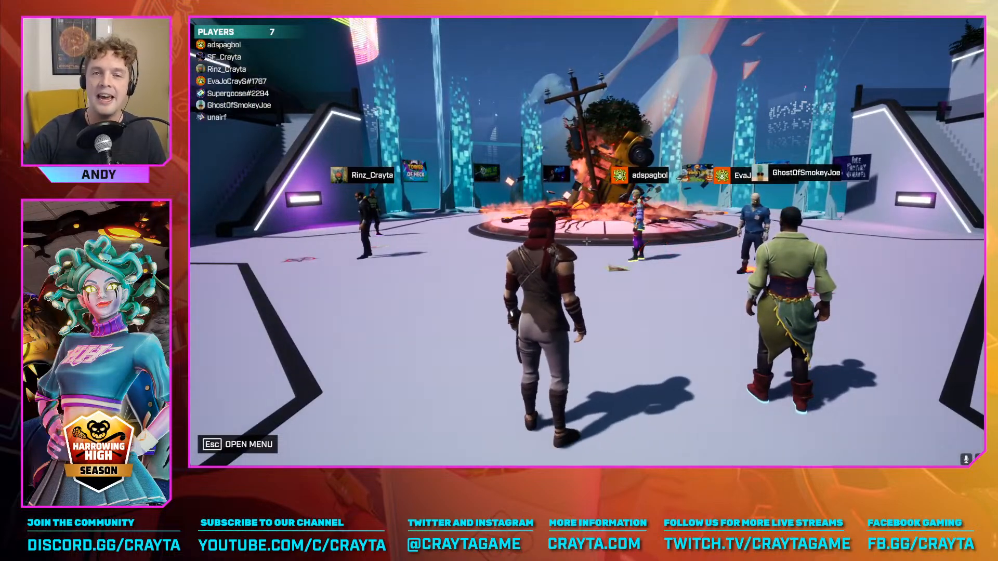
pyautogui.press('Escape')
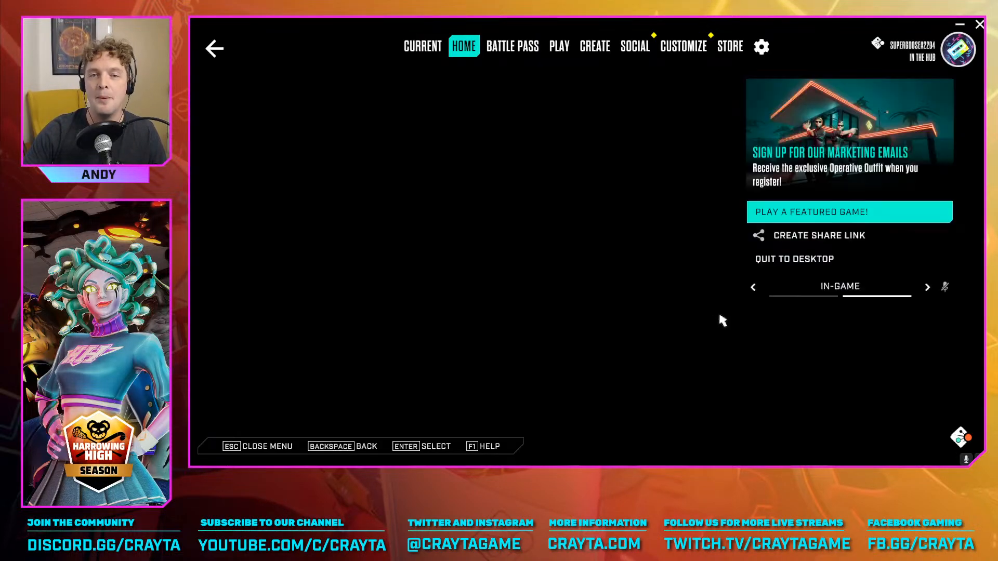
pyautogui.press('Escape')
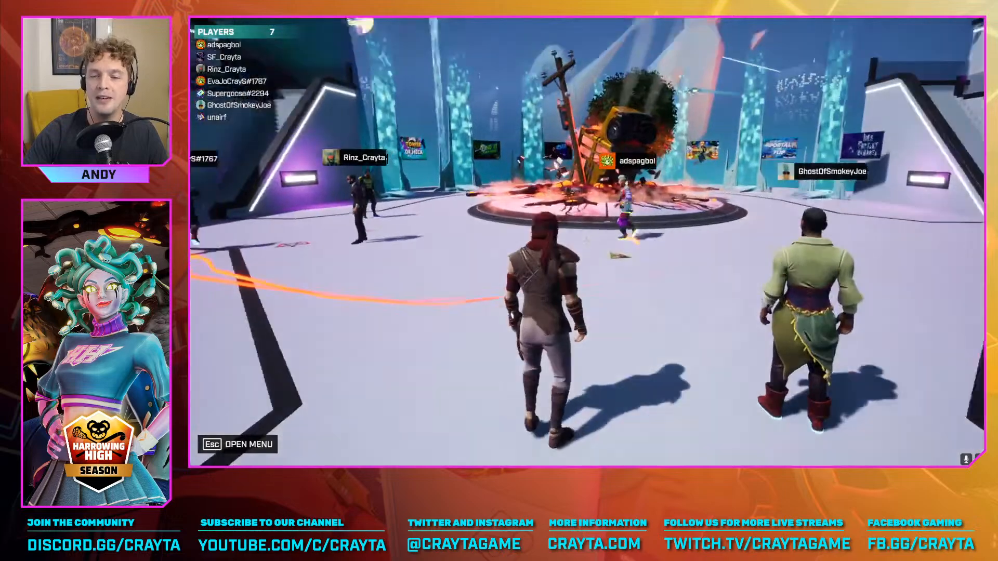
pyautogui.press('w')
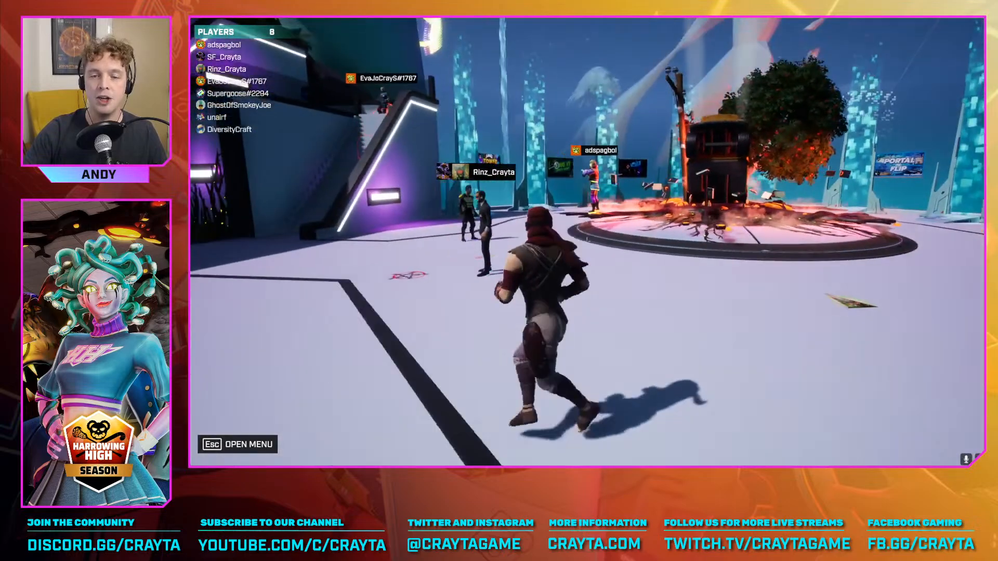
pyautogui.press('w')
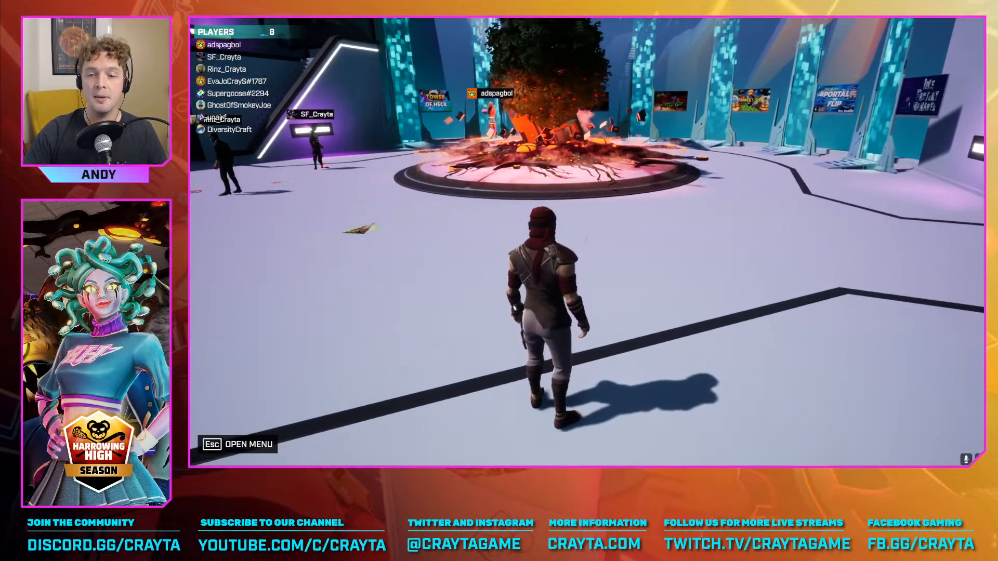
pyautogui.press('w')
# Open the main menu and look through the Play games and the Harrowing High battle pass rewards
pyautogui.press('Escape')
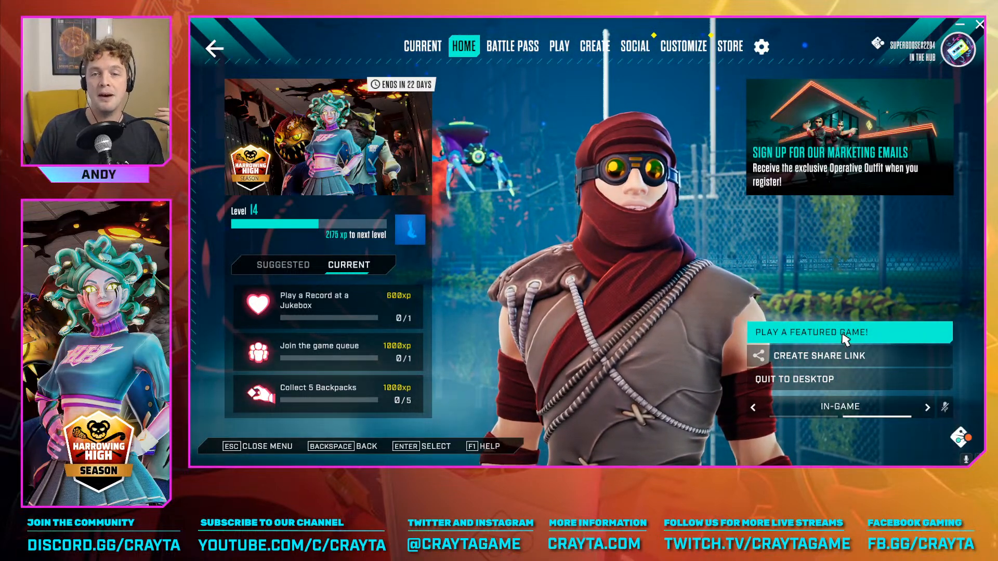
pyautogui.click(557, 44)
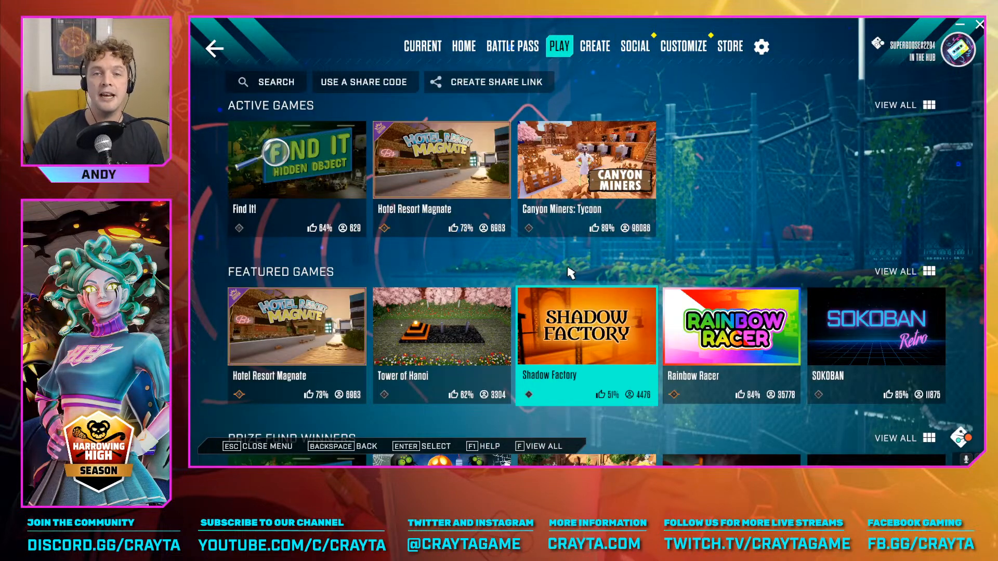
pyautogui.click(513, 46)
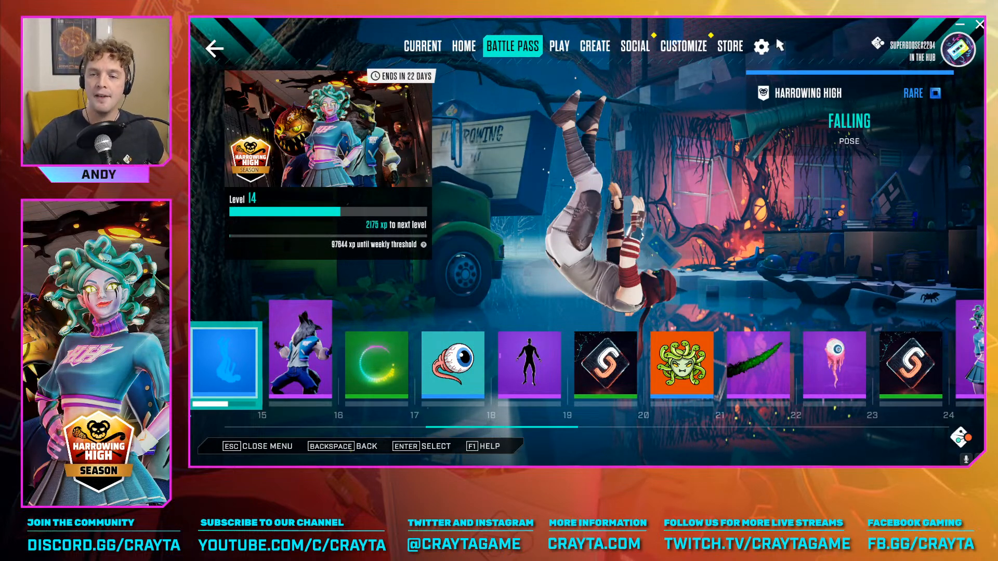
# Browse the avatar's outfit and drone collections in the customization options, leaving the current choices as they are
pyautogui.click(687, 52)
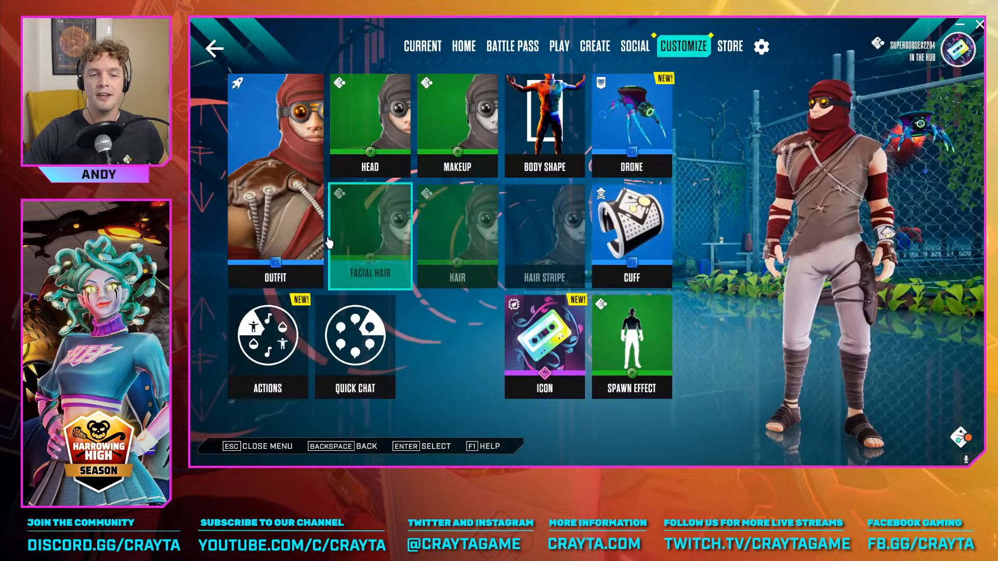
pyautogui.click(276, 197)
pyautogui.scroll(-8, 496, 254)
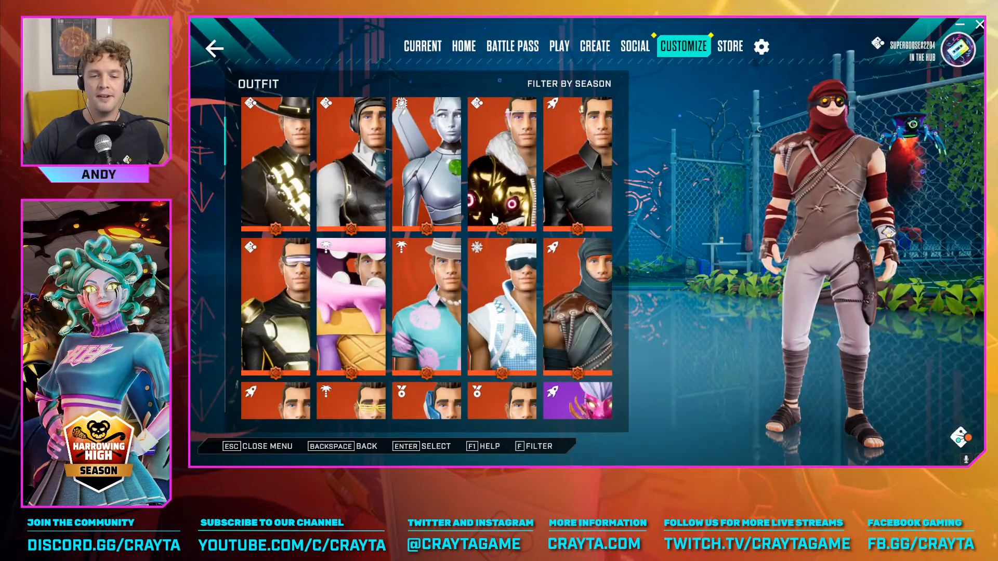
pyautogui.scroll(-2, 426, 254)
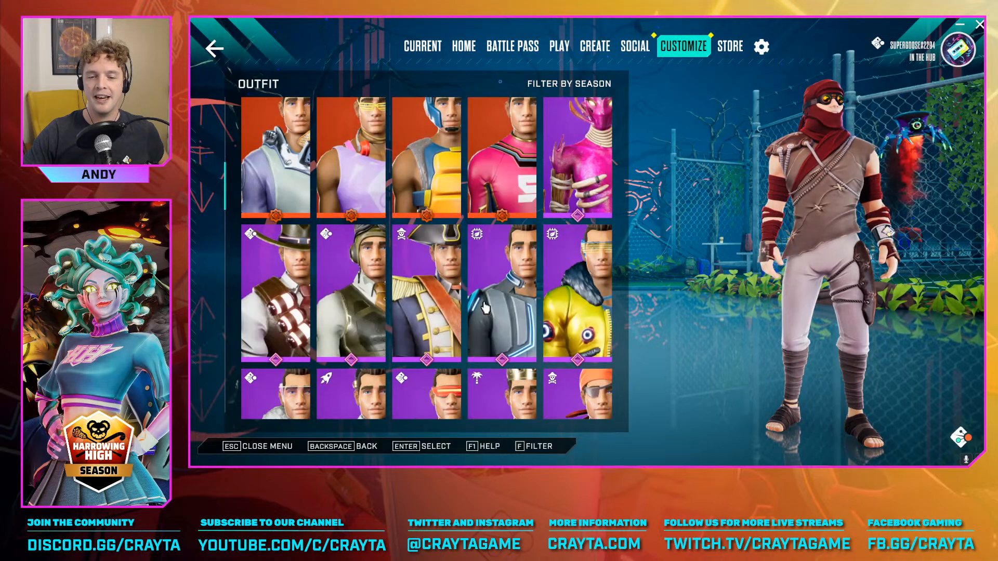
pyautogui.click(214, 48)
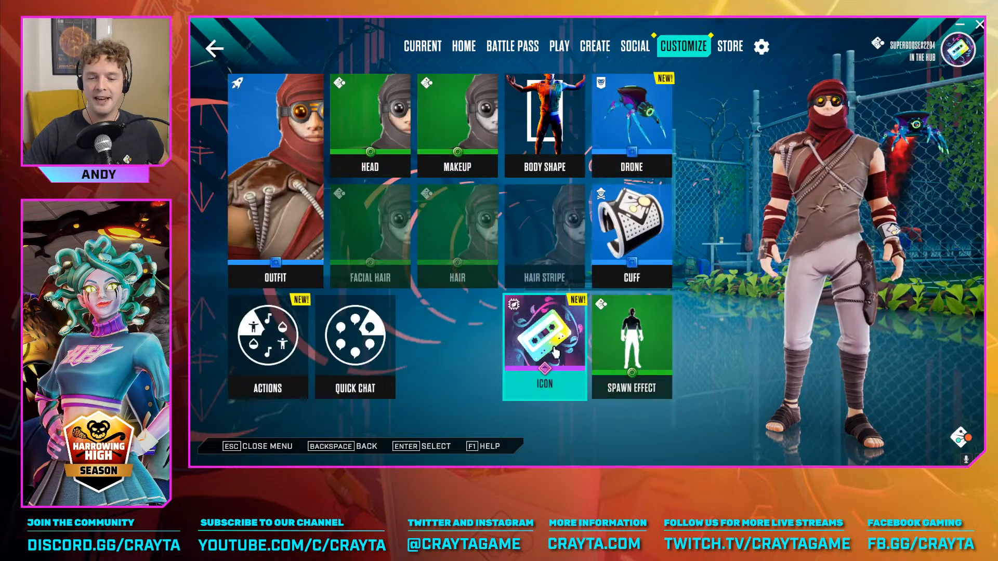
pyautogui.click(646, 104)
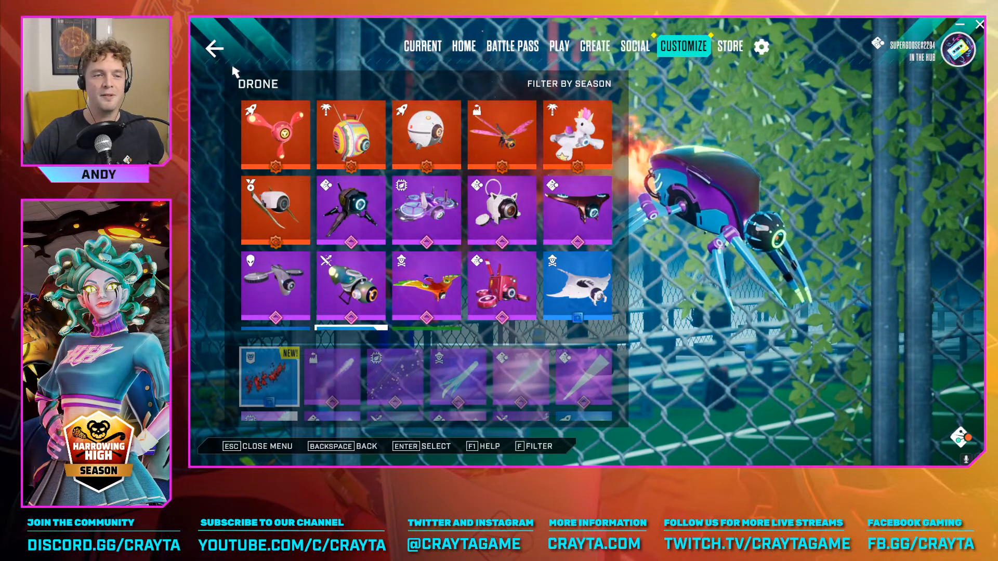
pyautogui.click(218, 50)
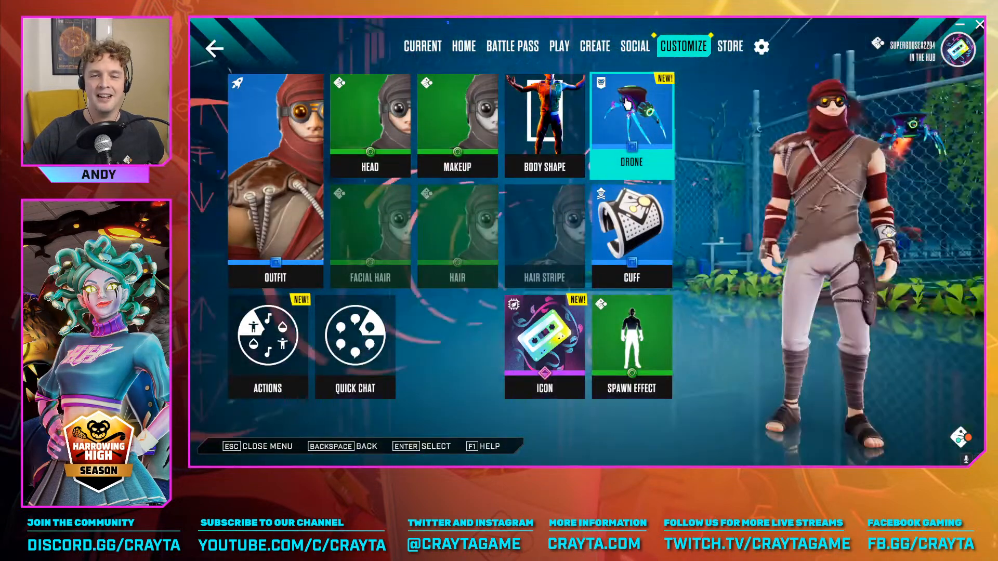
# Open the Create section and review the bookmarked games, own games, editable games and blueprints
pyautogui.click(599, 51)
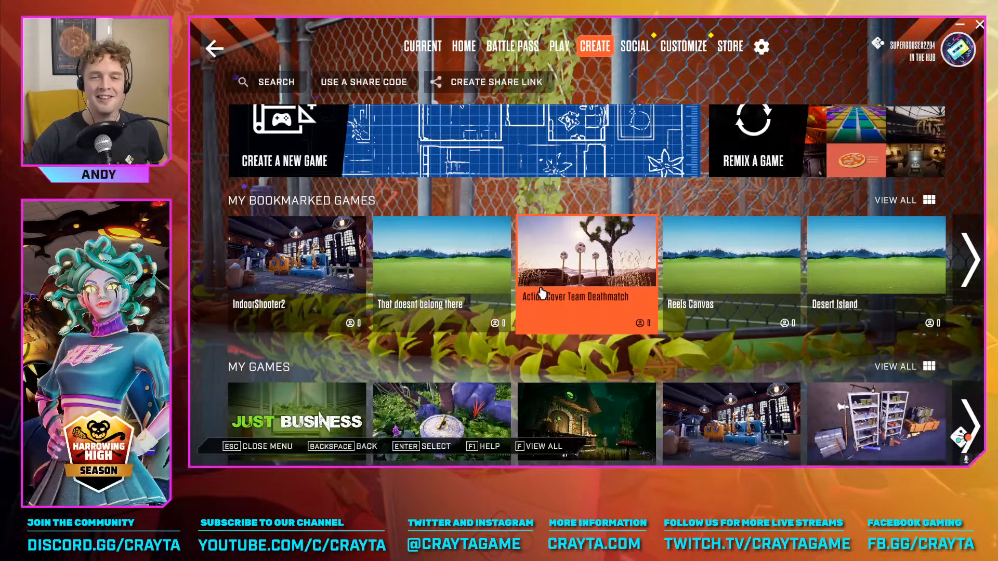
pyautogui.scroll(1, 543, 307)
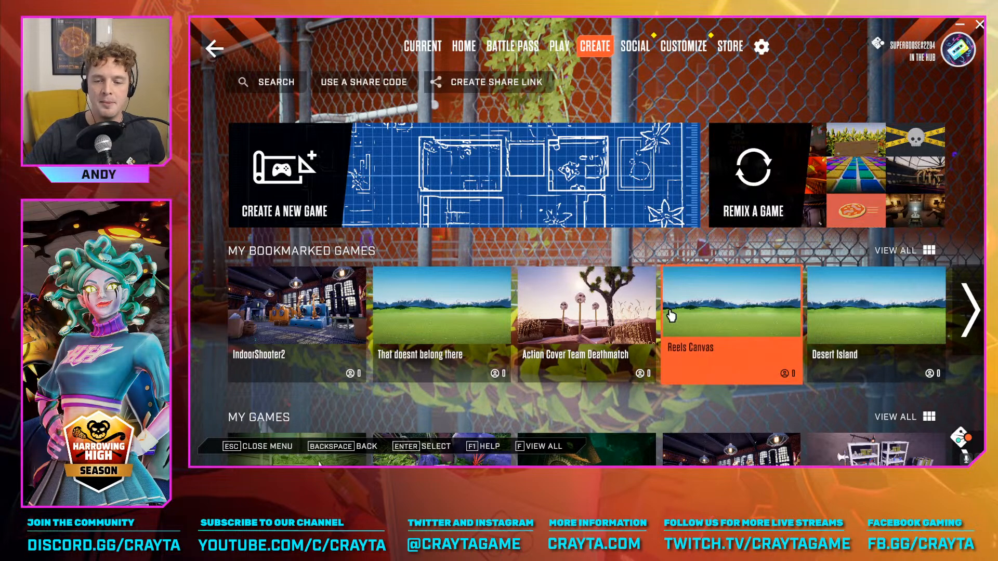
pyautogui.scroll(-5, 546, 291)
pyautogui.scroll(-2, 361, 283)
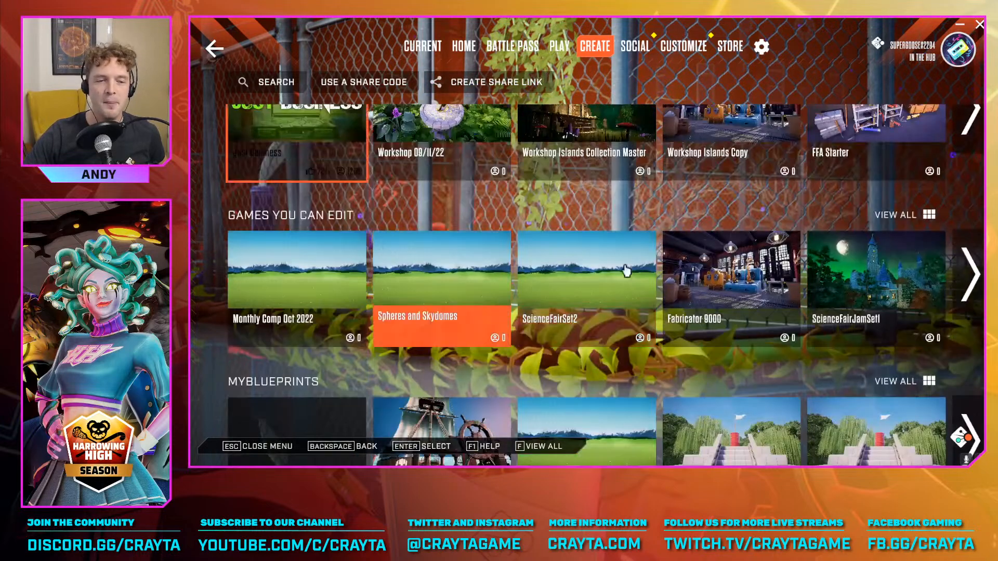
pyautogui.scroll(6, 520, 291)
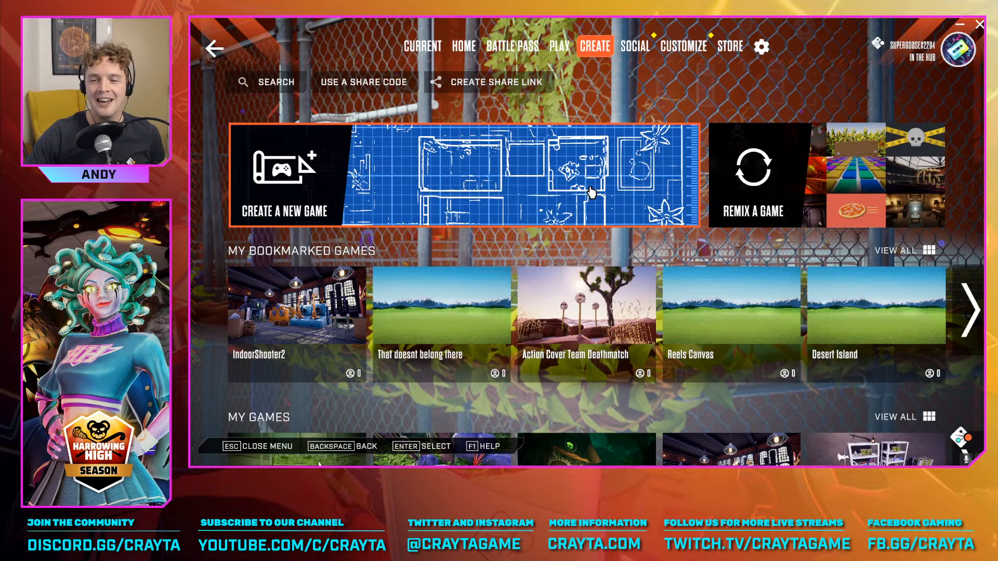
pyautogui.scroll(-2, 494, 317)
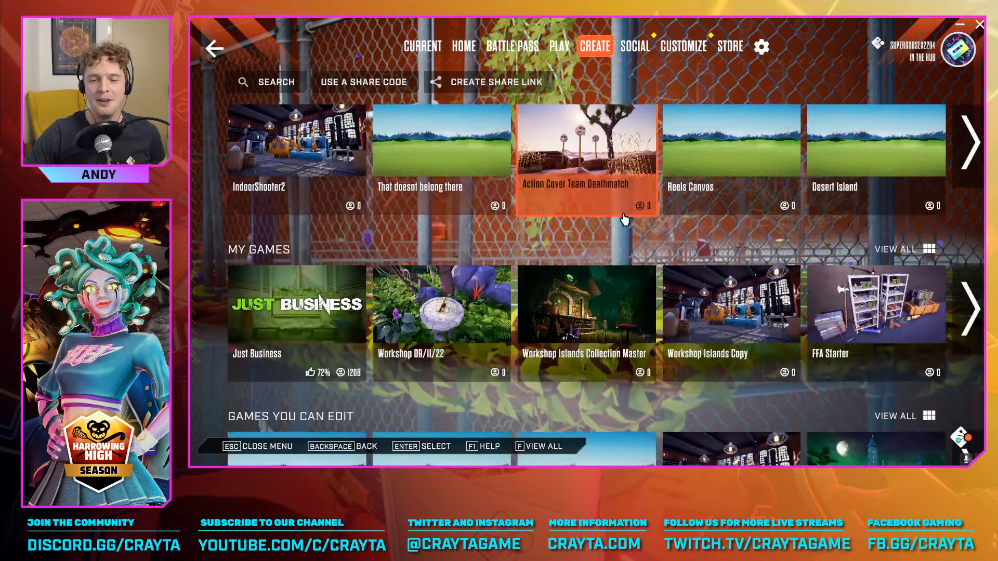
pyautogui.scroll(2, 624, 220)
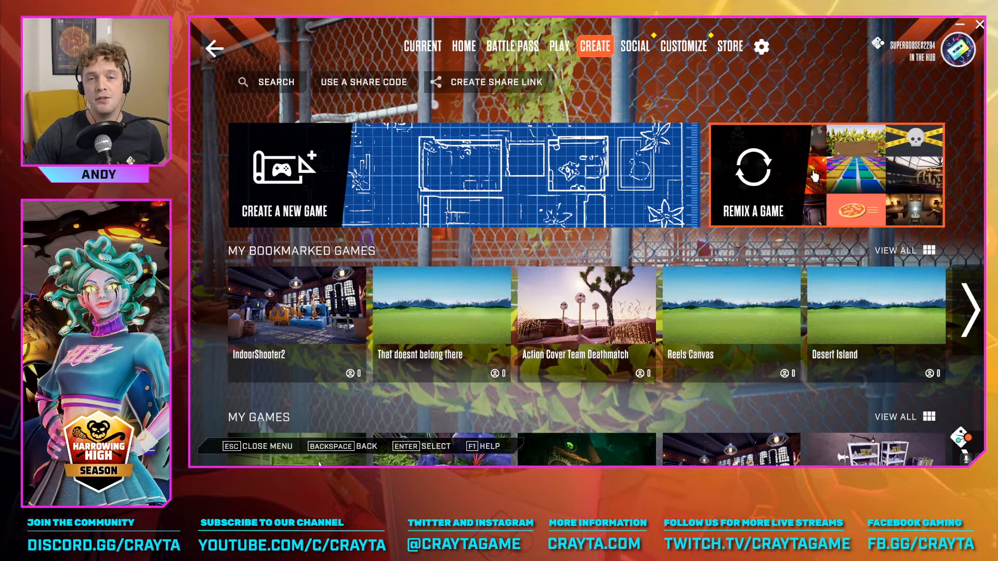
# Open the template gallery for creating a new game and browse the starter and community templates
pyautogui.click(555, 200)
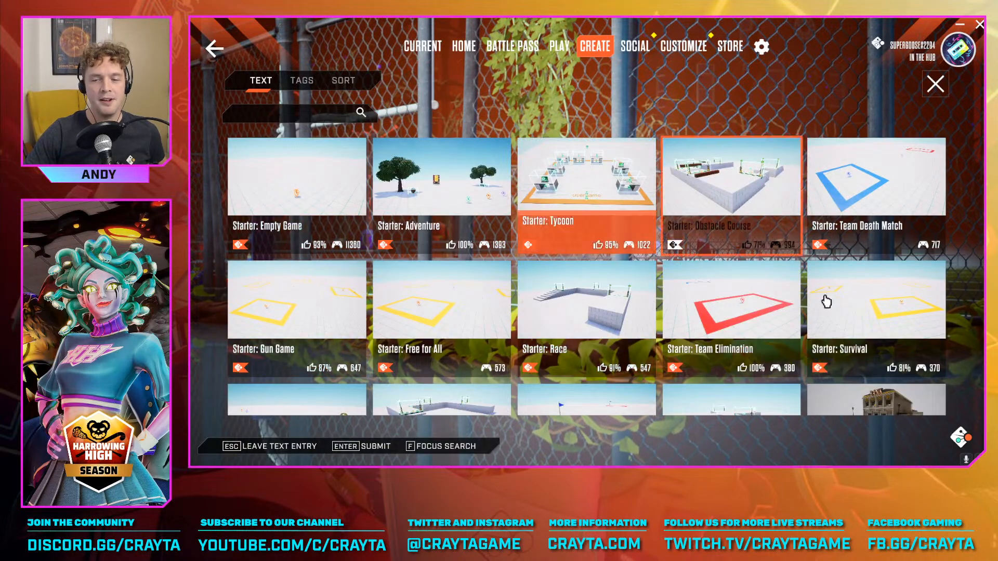
pyautogui.scroll(-3, 630, 341)
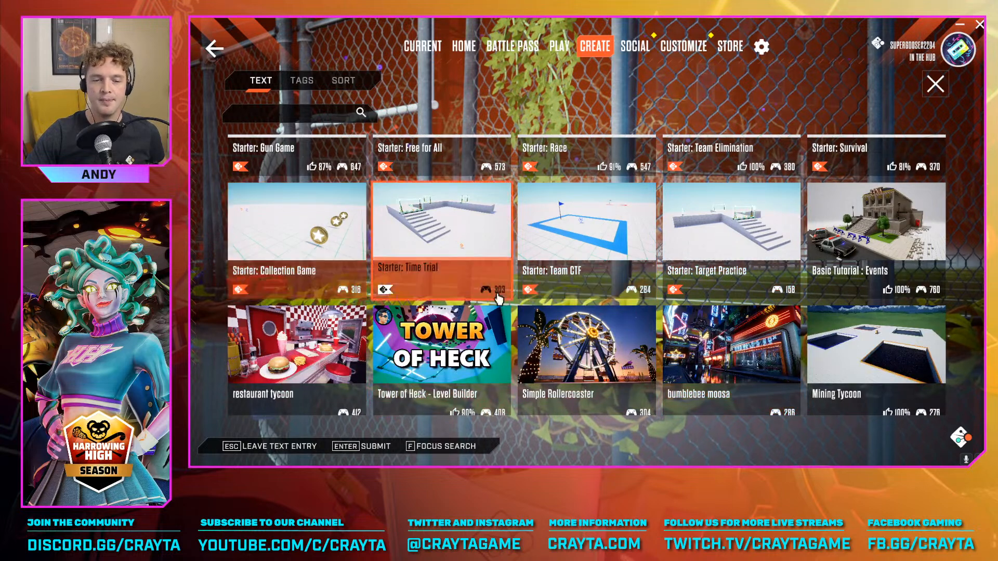
pyautogui.scroll(3, 498, 299)
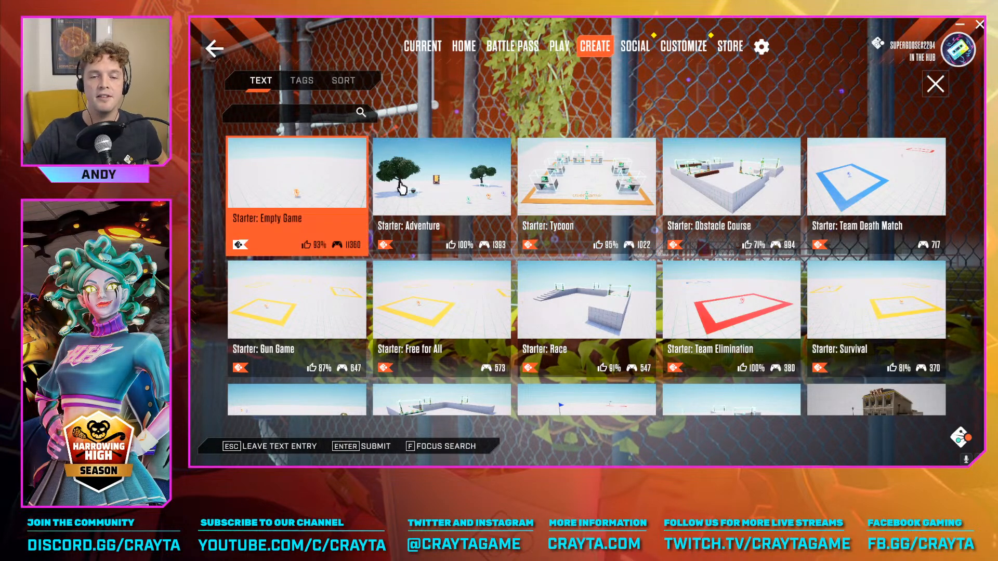
pyautogui.scroll(-2, 639, 193)
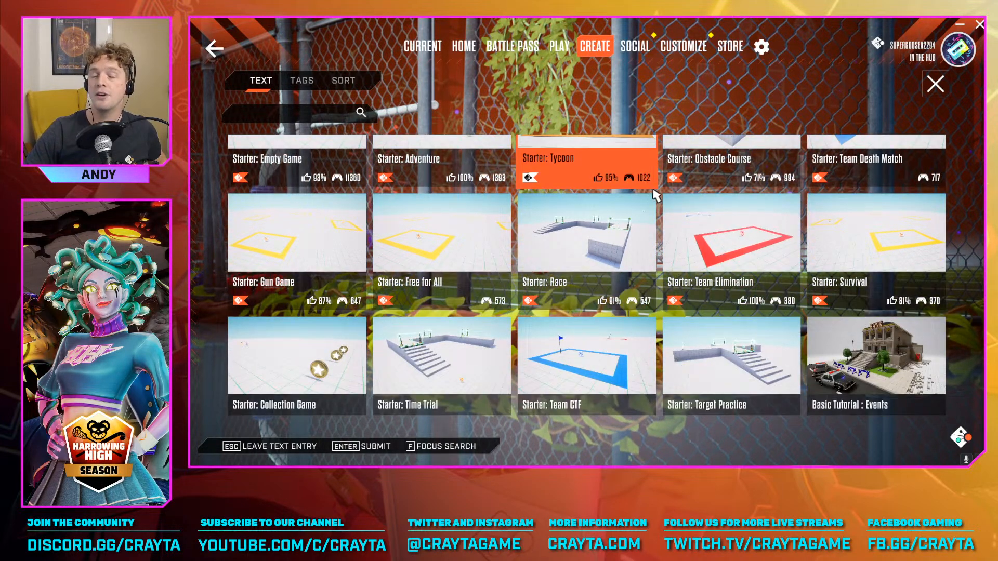
pyautogui.scroll(-2, 656, 195)
pyautogui.scroll(4, 653, 216)
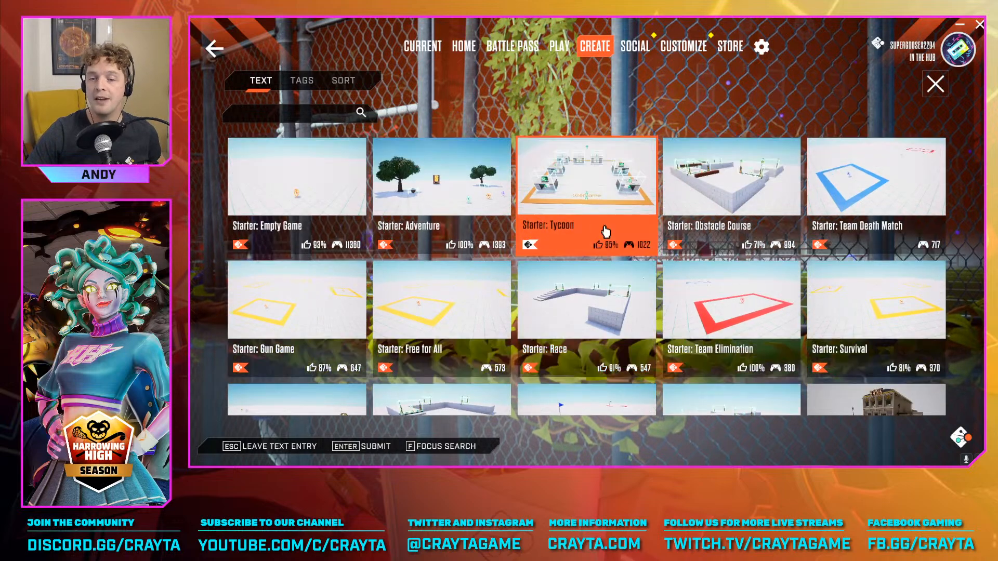
pyautogui.scroll(-4, 671, 234)
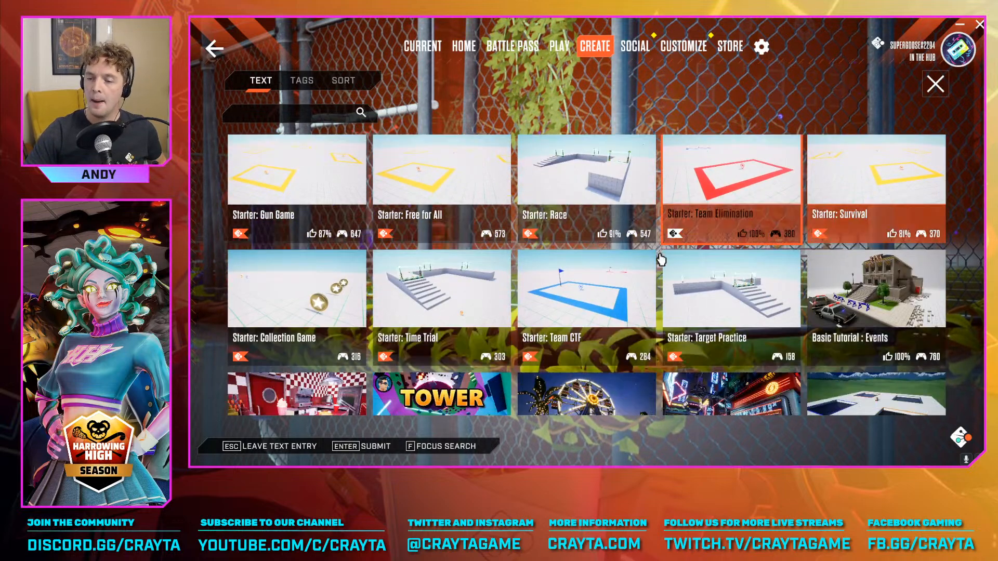
# Browse the starter templates and community blueprints available for a new game
pyautogui.scroll(3, 397, 336)
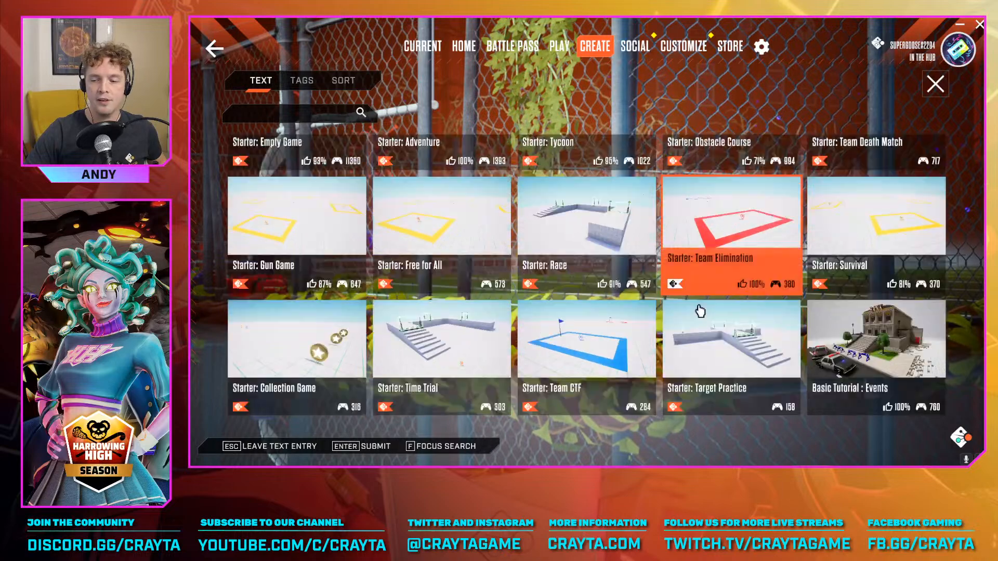
pyautogui.scroll(-3, 769, 314)
pyautogui.scroll(-4, 832, 318)
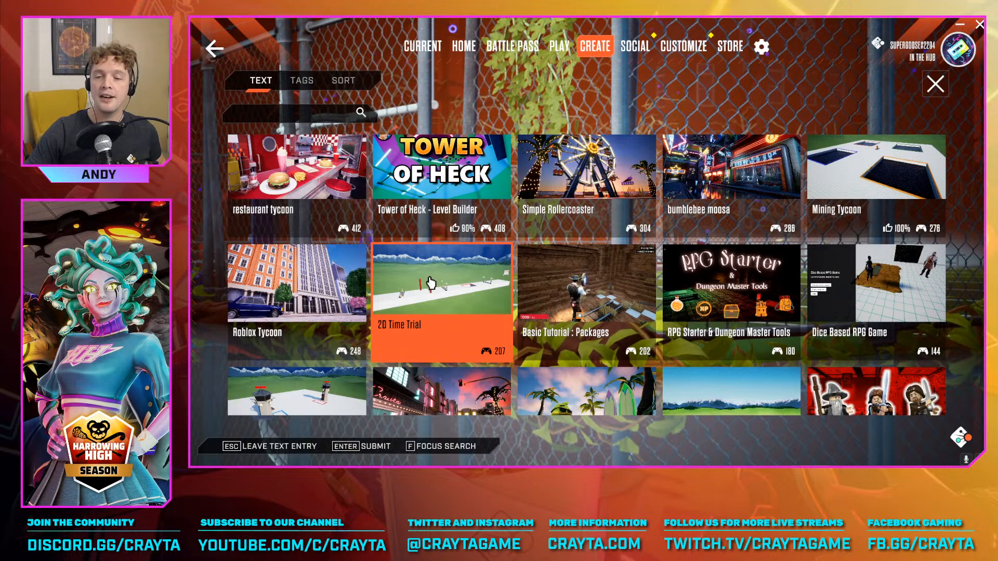
pyautogui.scroll(-2, 432, 283)
pyautogui.scroll(5, 432, 274)
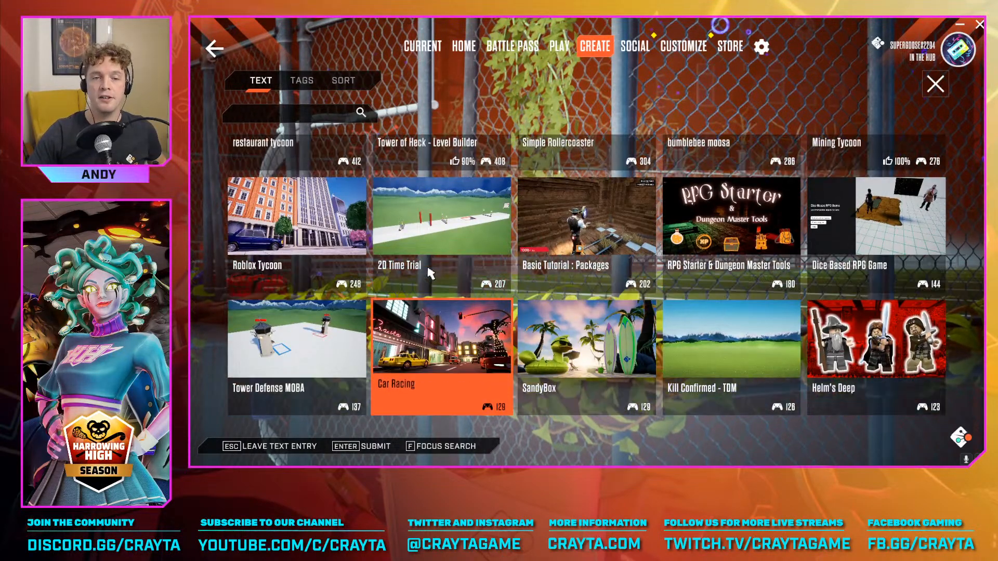
pyautogui.scroll(-2, 520, 234)
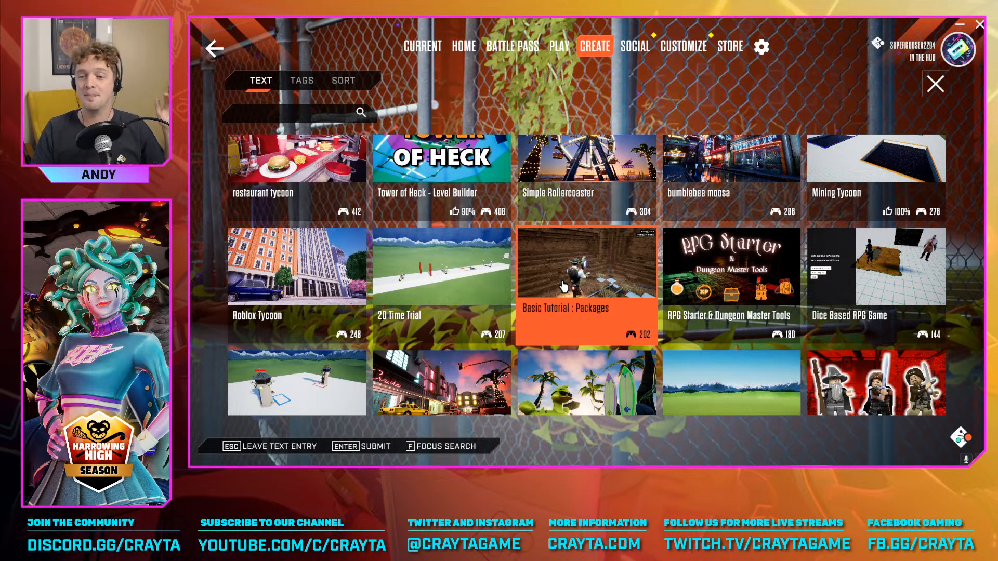
pyautogui.scroll(3, 584, 274)
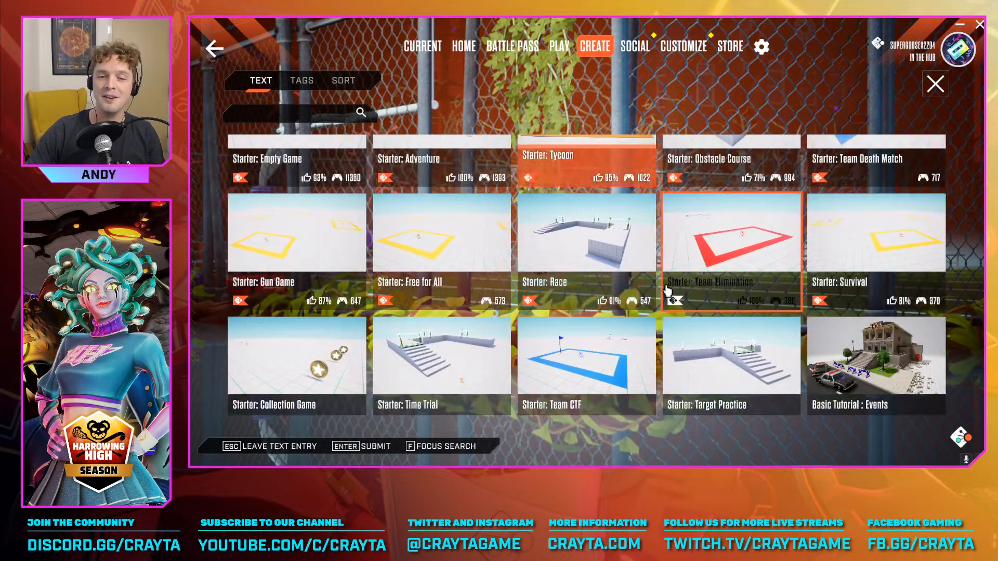
pyautogui.scroll(-1, 696, 289)
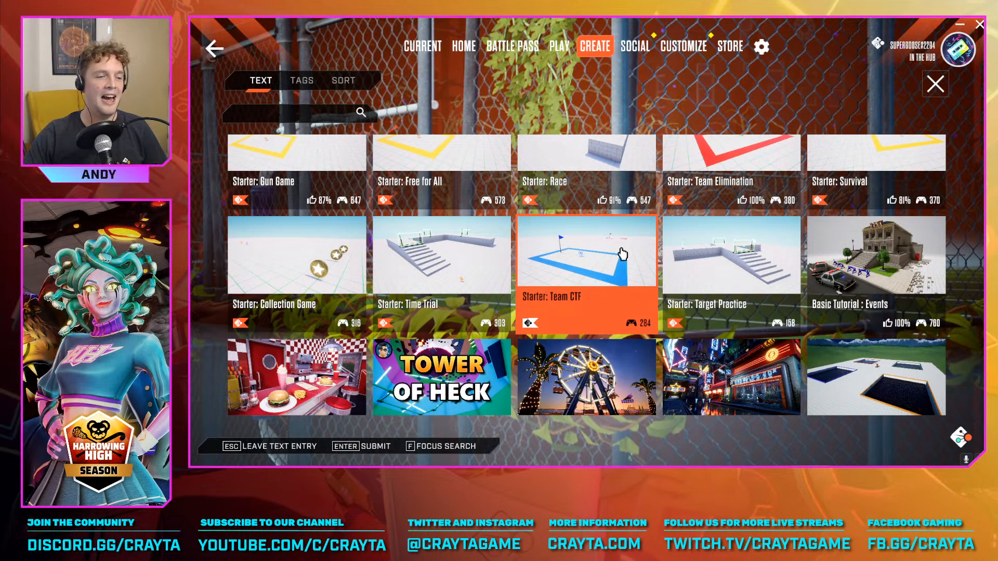
pyautogui.scroll(1, 675, 258)
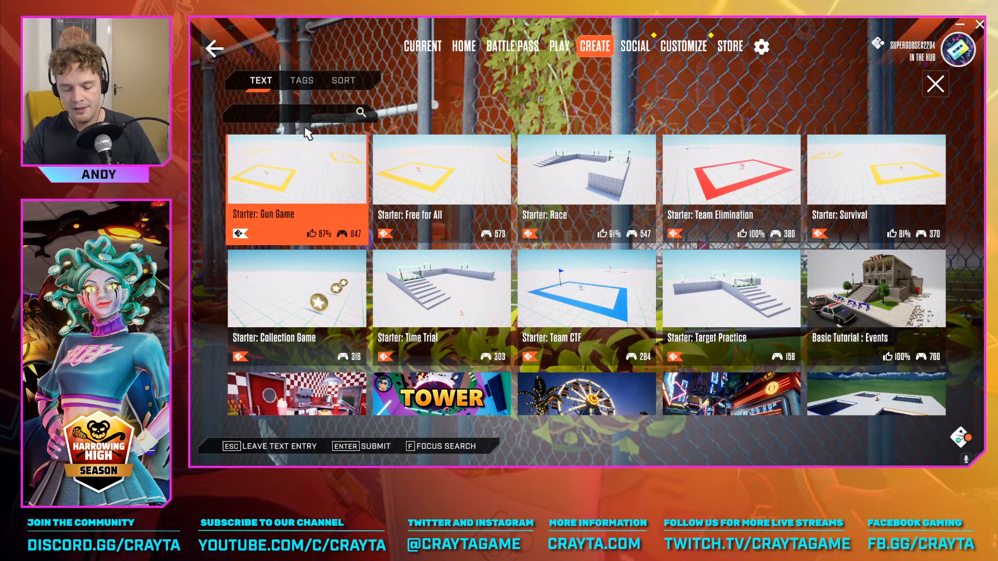
# Search the template gallery for "workshop"
pyautogui.write('workshop')
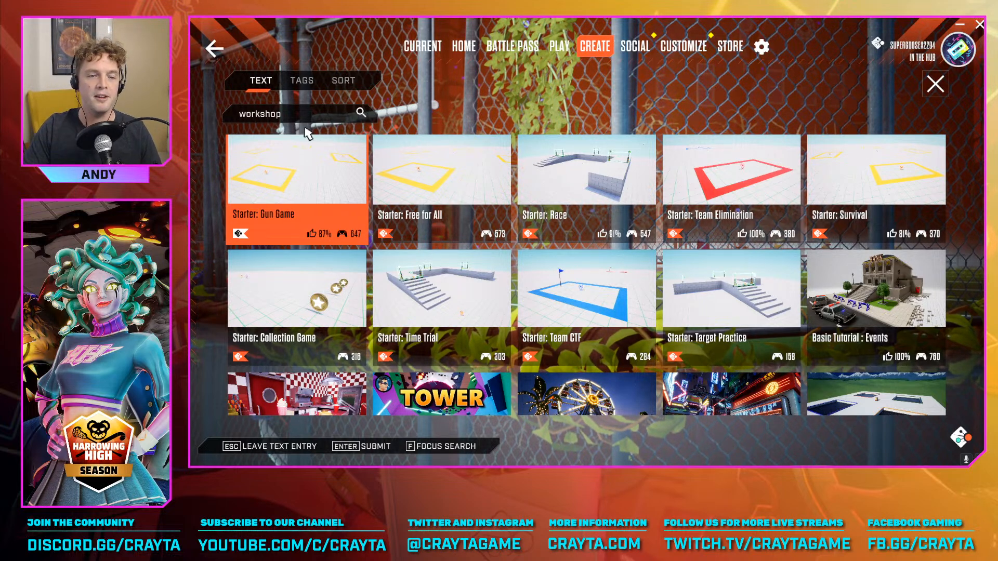
pyautogui.press('Return')
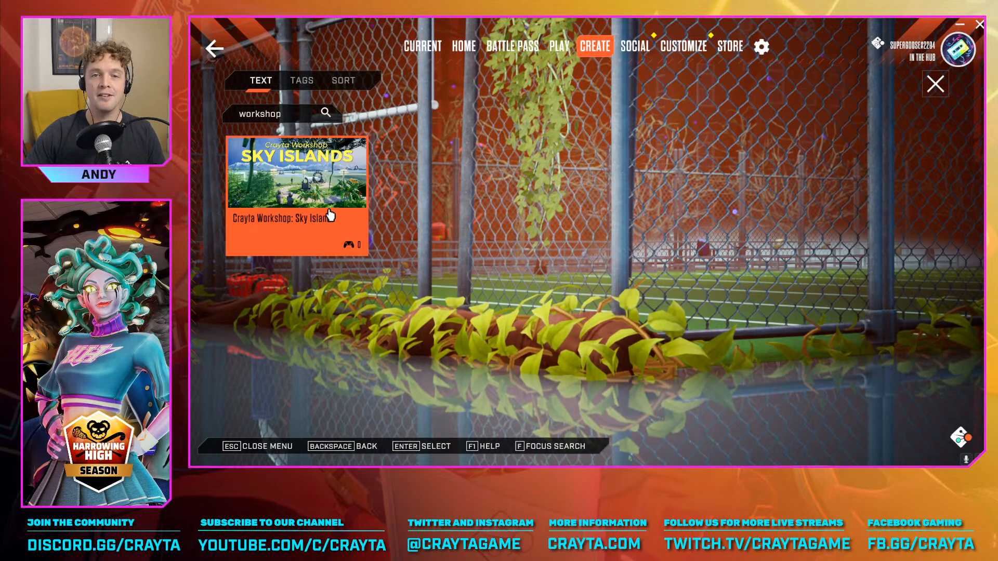
# Return to the Create section, reopen the new-game template gallery and search it for "workshop"
pyautogui.click(602, 48)
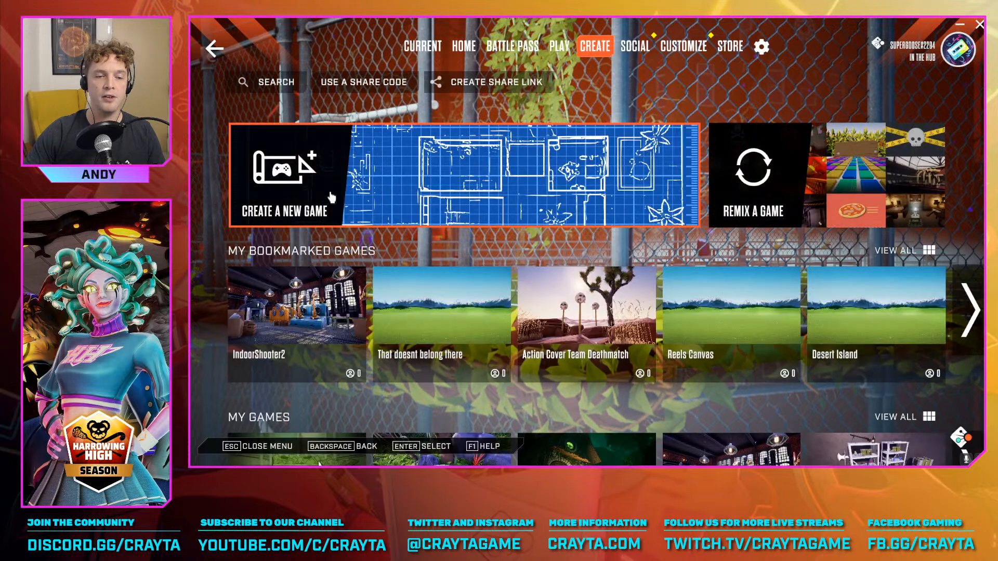
pyautogui.click(331, 196)
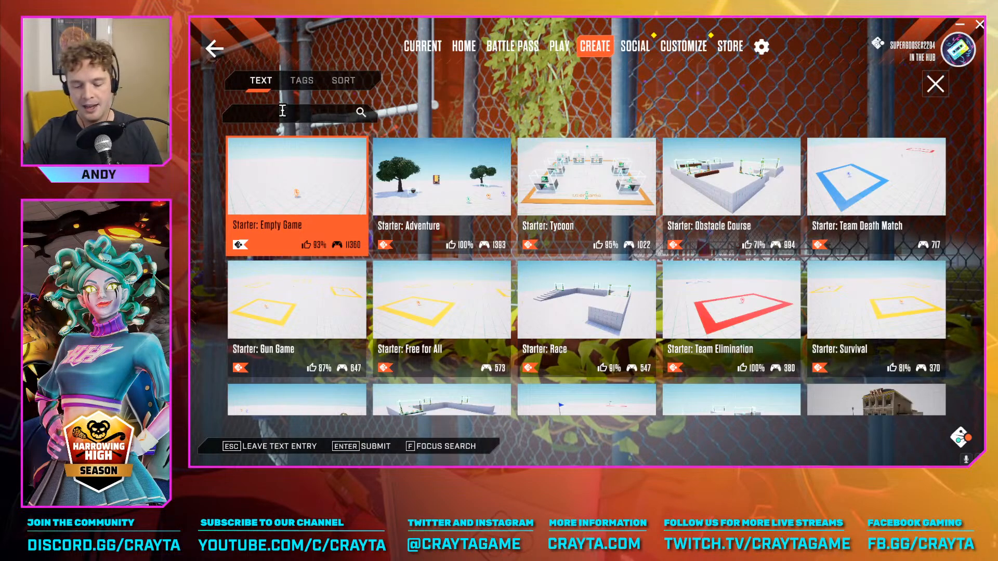
pyautogui.write('workshop')
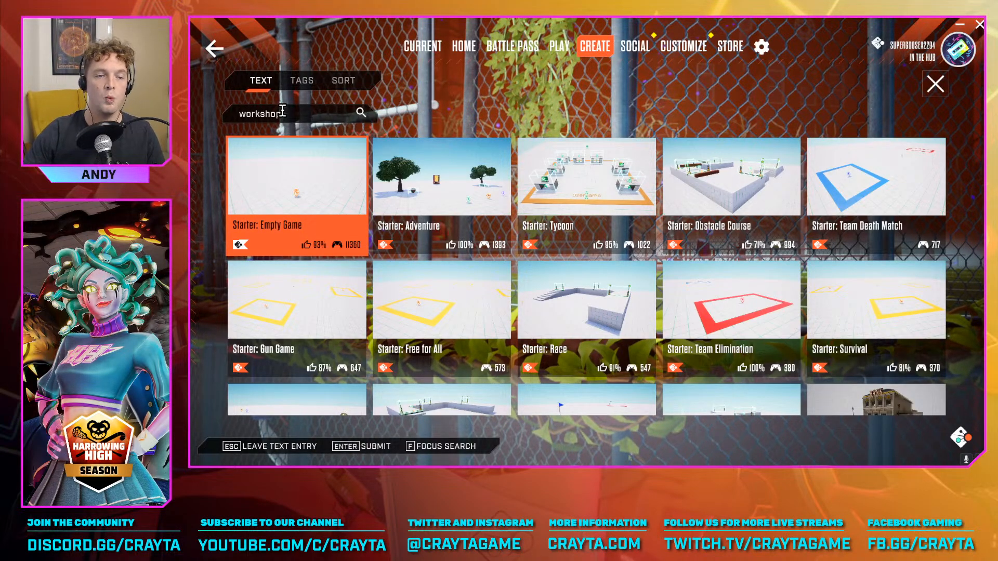
pyautogui.press('Return')
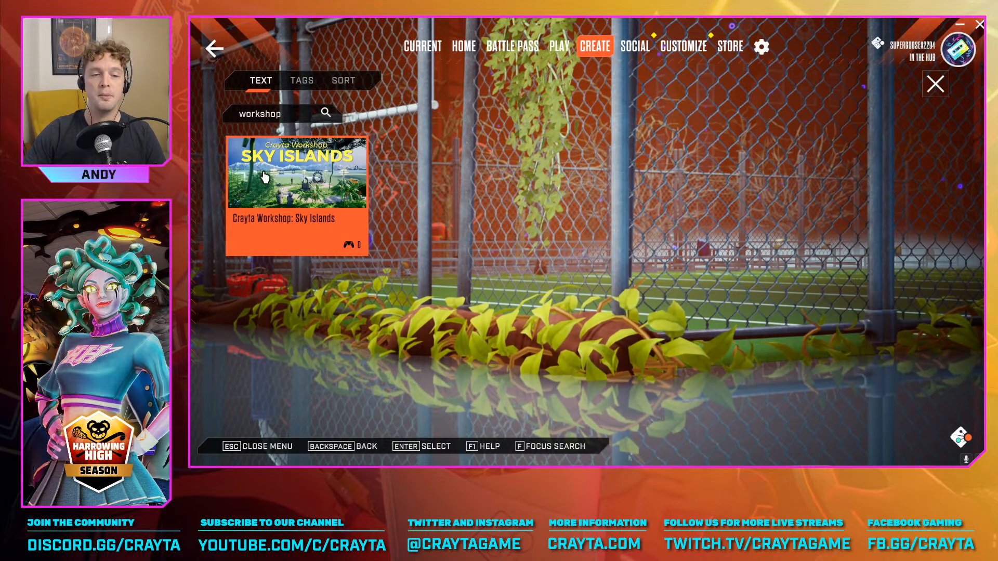
# Start a new game from the Crayta Workshop: Sky Islands blueprint and name it "Introduction To Crayta"
pyautogui.click(314, 182)
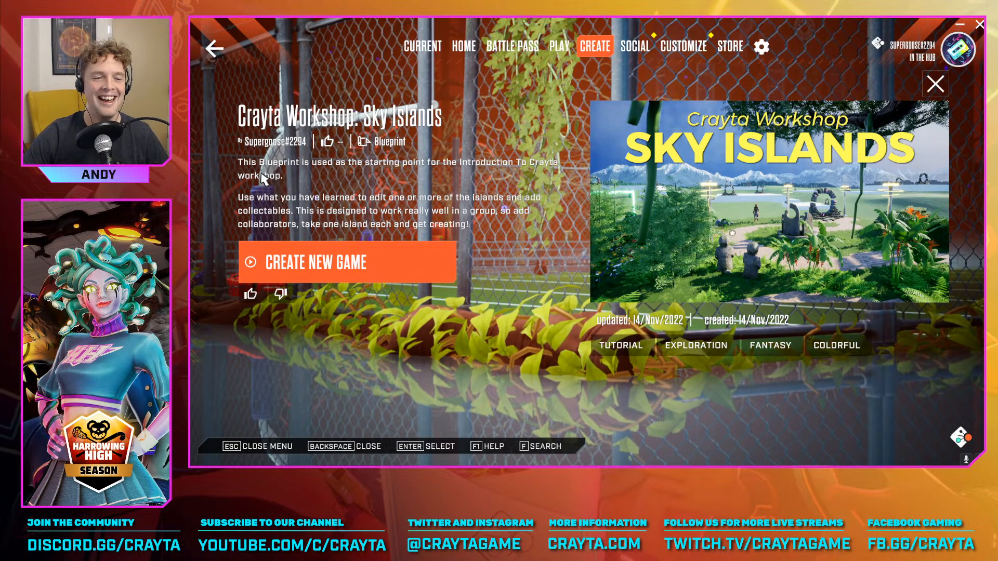
pyautogui.click(339, 262)
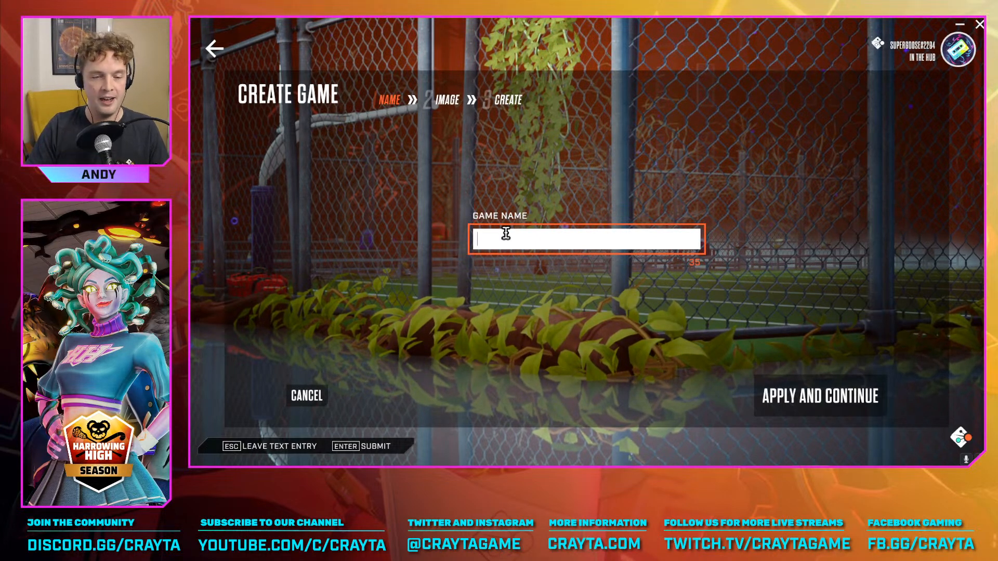
pyautogui.write('Introdu')
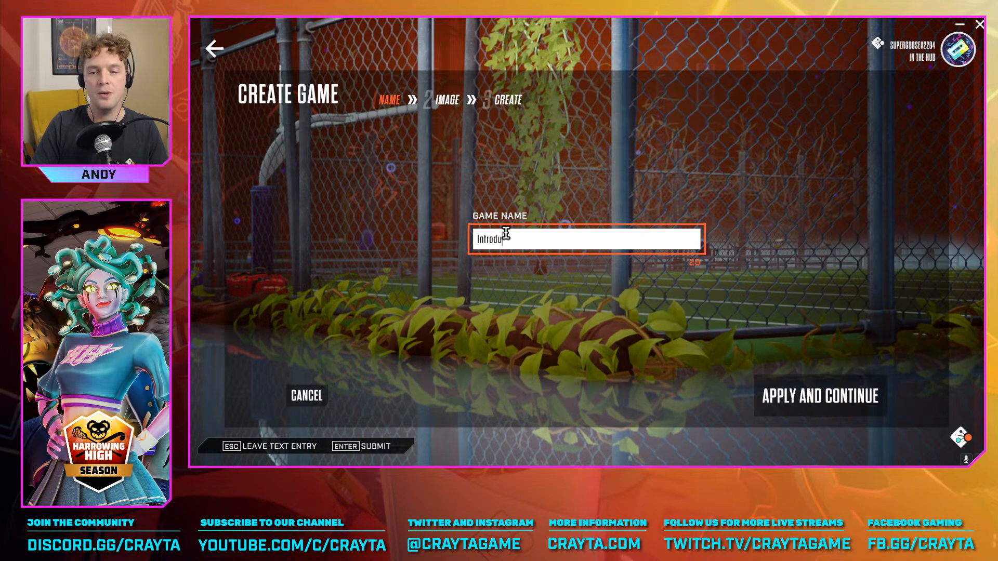
pyautogui.write('ction T')
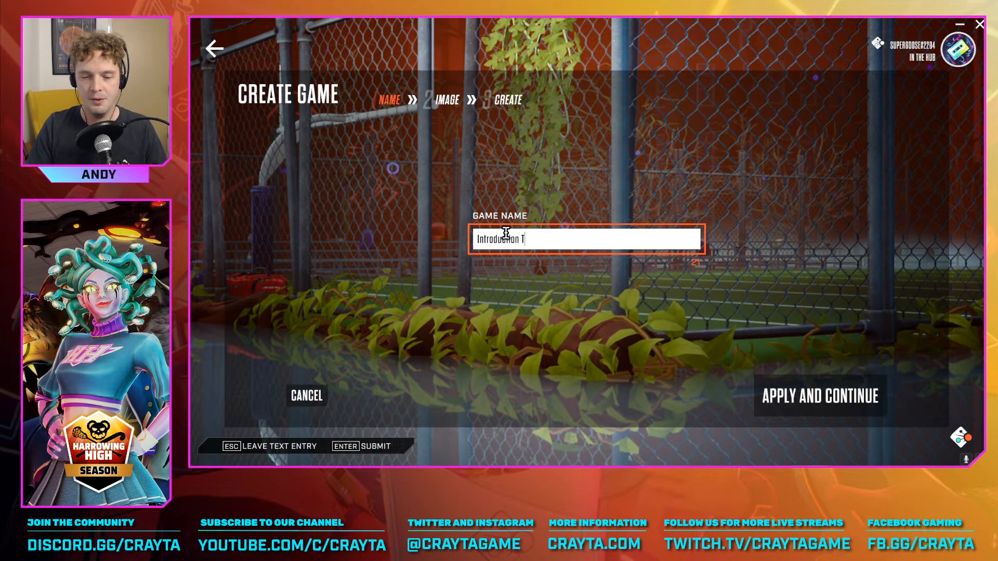
pyautogui.write('o Cr')
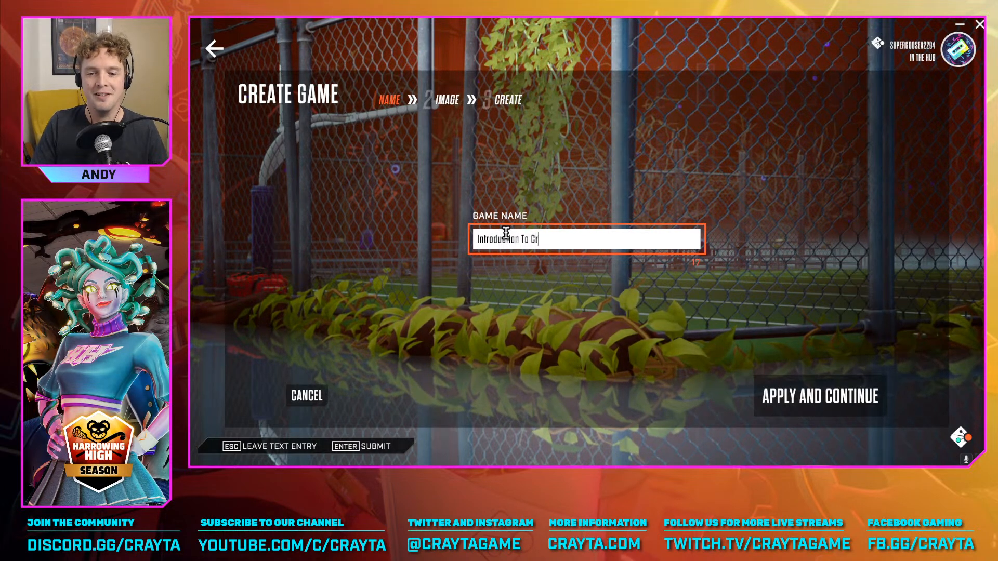
pyautogui.write('ayta')
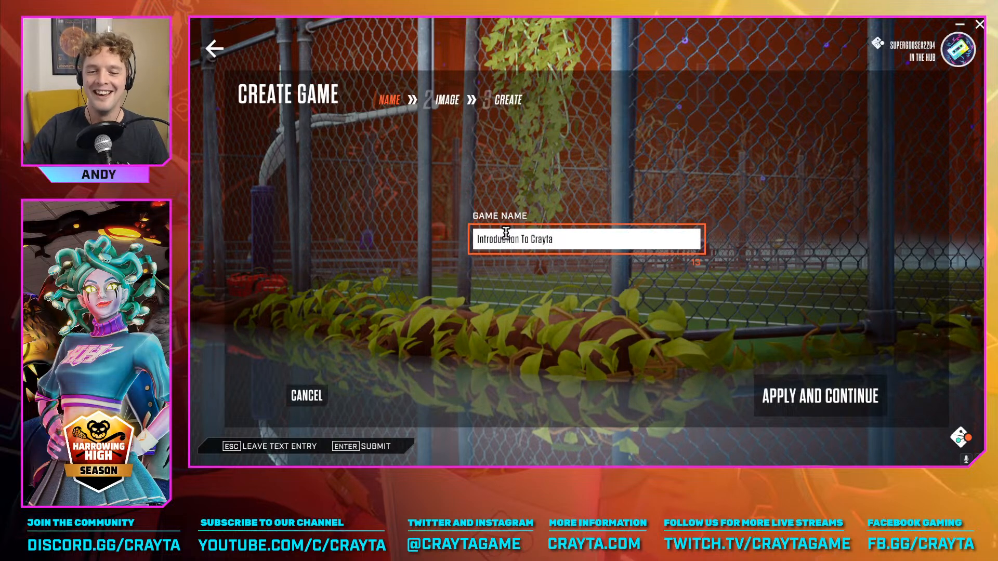
pyautogui.click(791, 398)
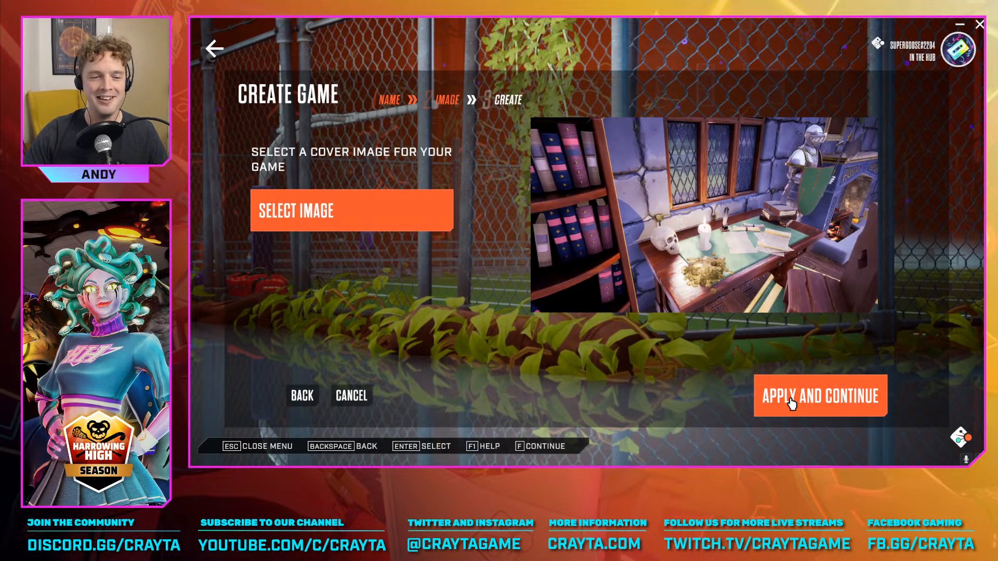
# Choose the default picture of the purple tree as the cover image, and create and enter the game
pyautogui.click(333, 218)
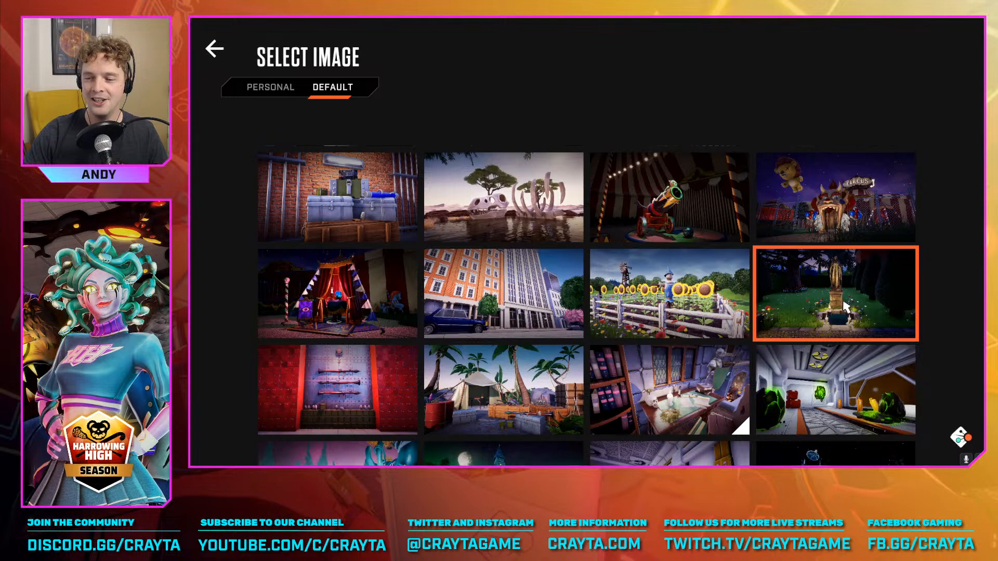
pyautogui.scroll(-10, 846, 307)
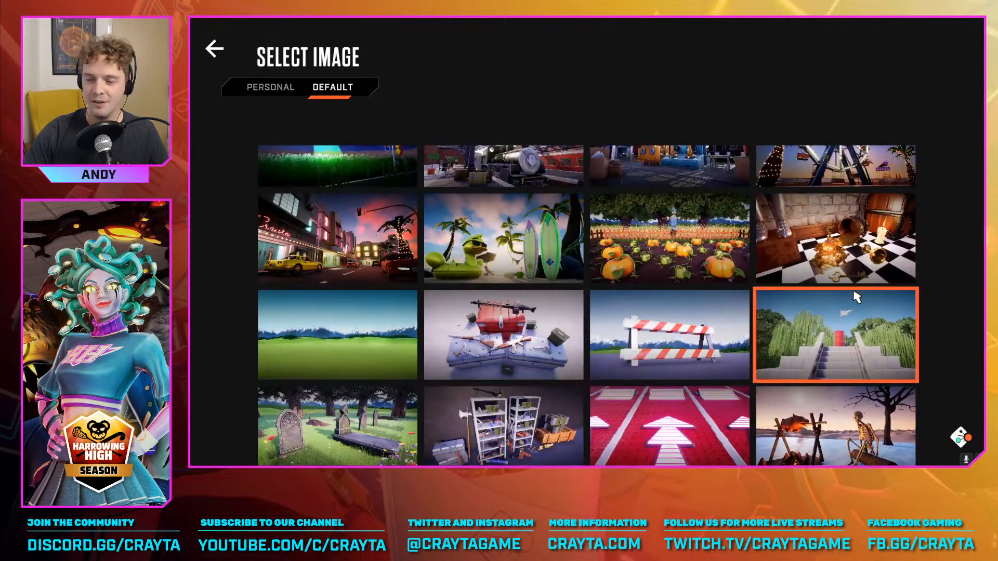
pyautogui.scroll(-5, 857, 298)
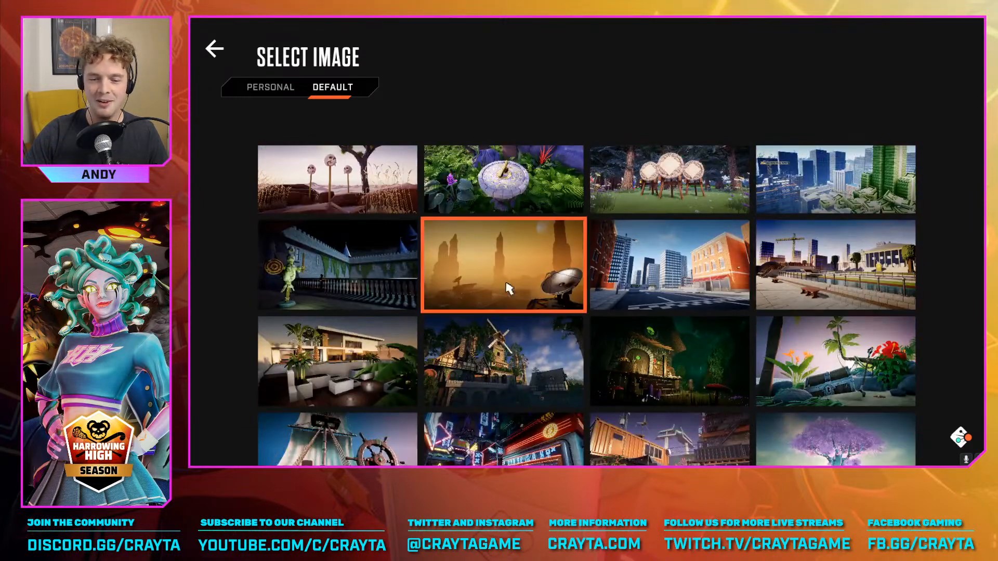
pyautogui.scroll(-1, 541, 286)
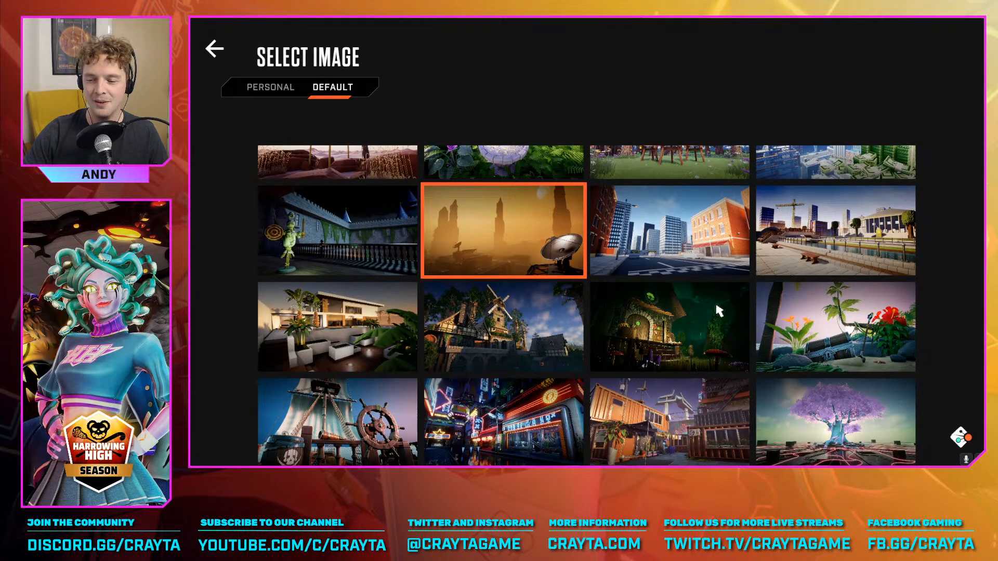
pyautogui.click(837, 419)
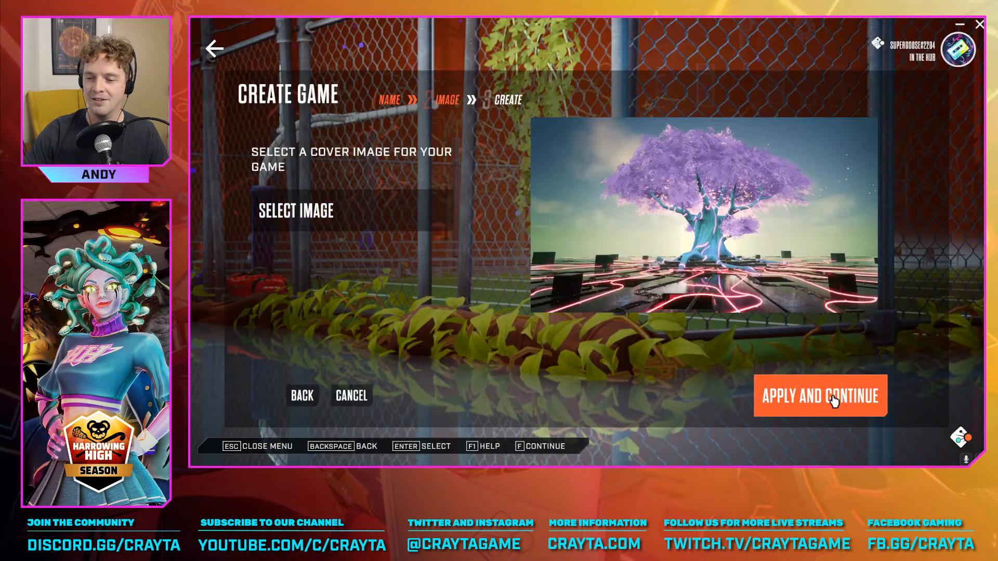
pyautogui.click(834, 400)
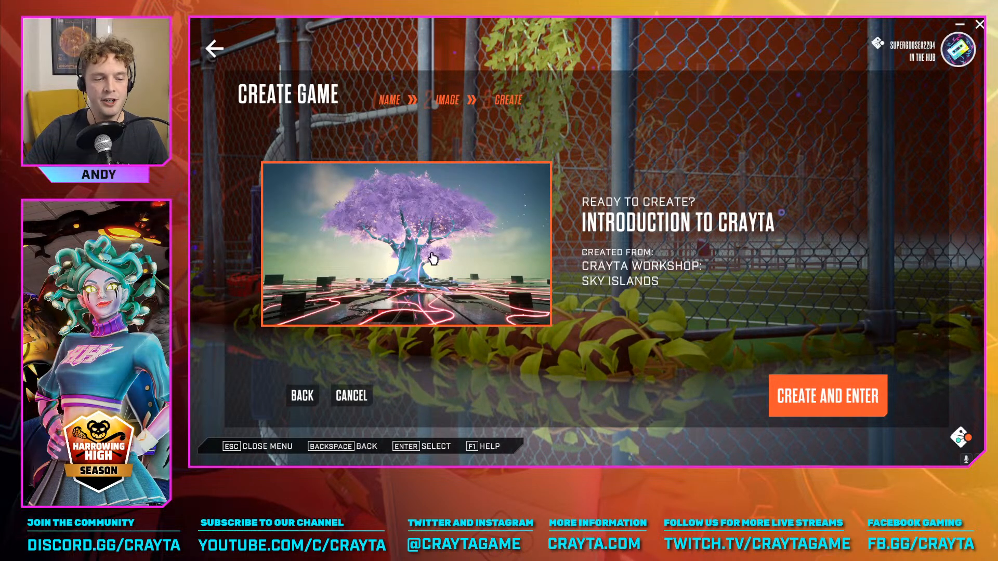
pyautogui.click(832, 400)
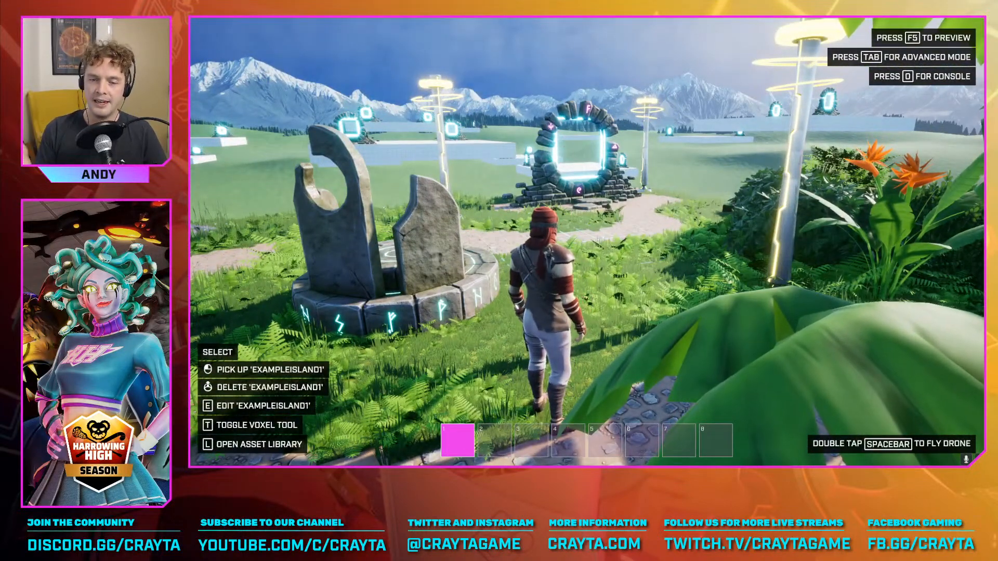
# Walk the avatar past the rune stone circle toward the glowing stone portal to view the starting island
pyautogui.press('w')
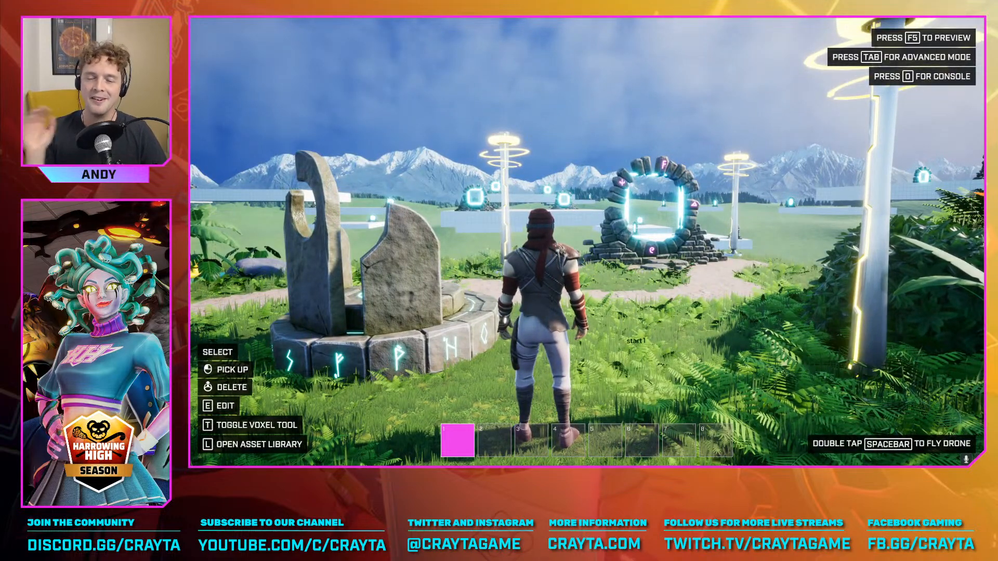
pyautogui.press('w')
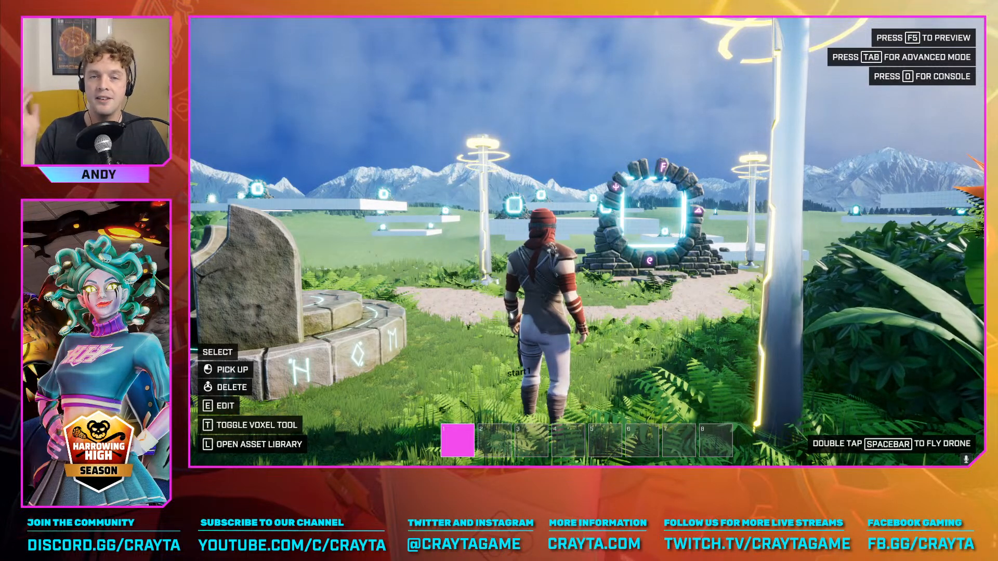
pyautogui.press('w')
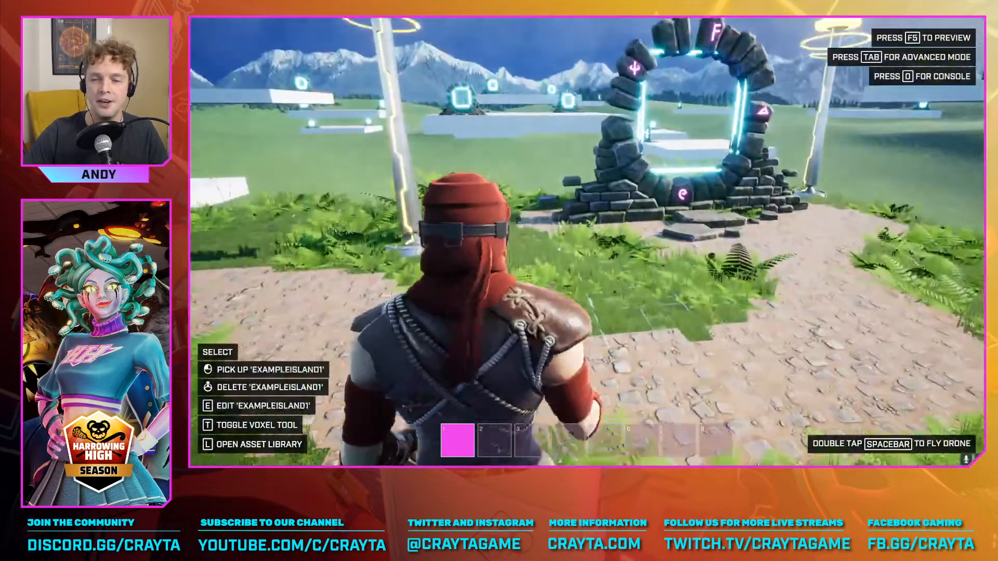
# Share the current game's editor instance from the Create section, accepting the warning to reveal its share code and link
pyautogui.press('Escape')
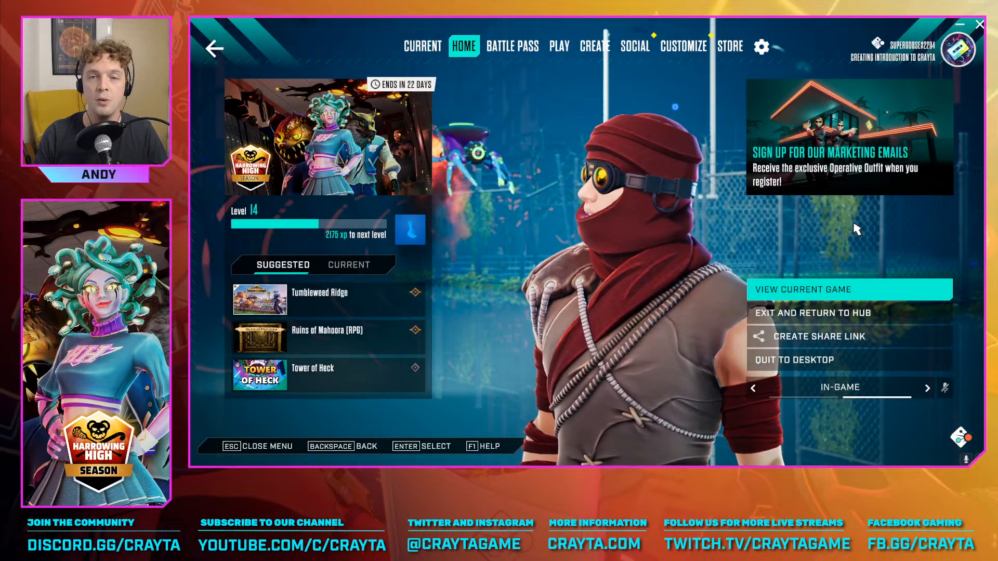
pyautogui.click(593, 47)
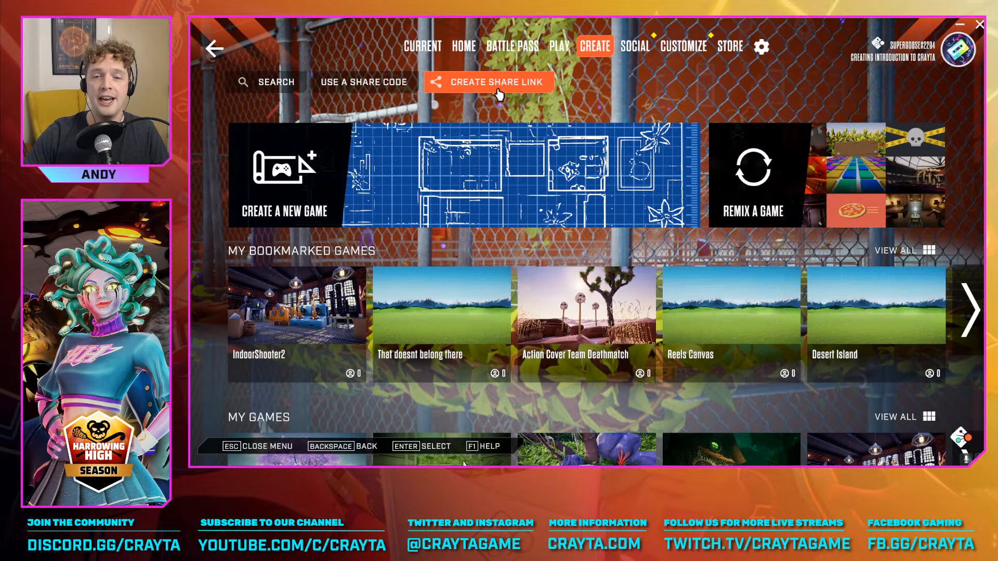
pyautogui.click(500, 89)
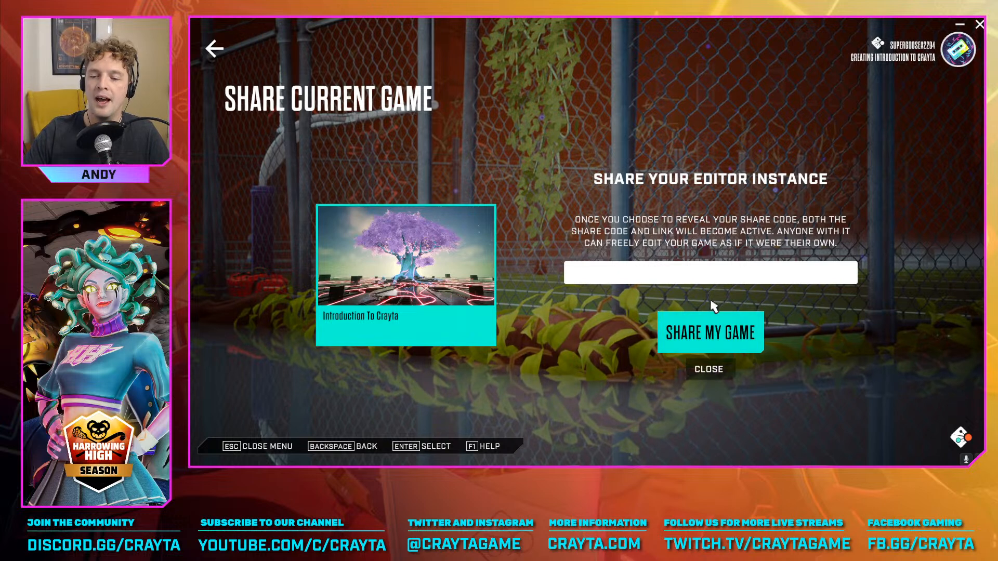
pyautogui.click(719, 341)
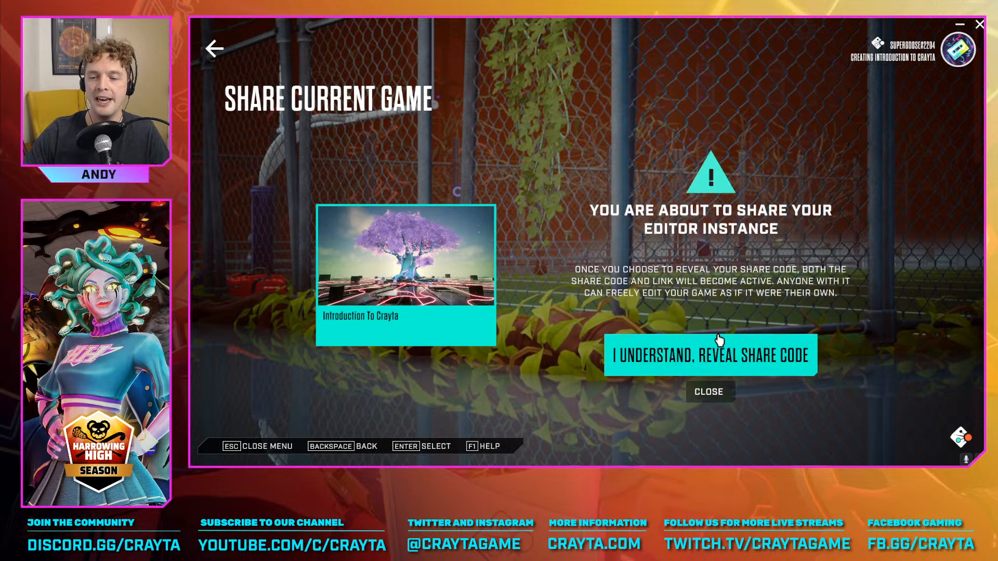
pyautogui.click(761, 358)
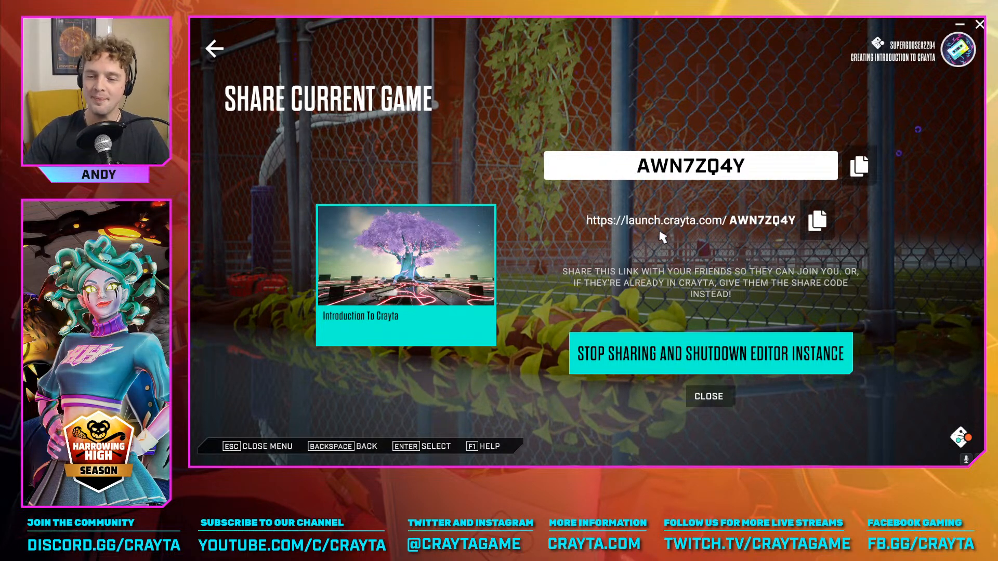
# Copy the launch link of the shared editor instance for the collaborators and close the share screen
pyautogui.press('Up')
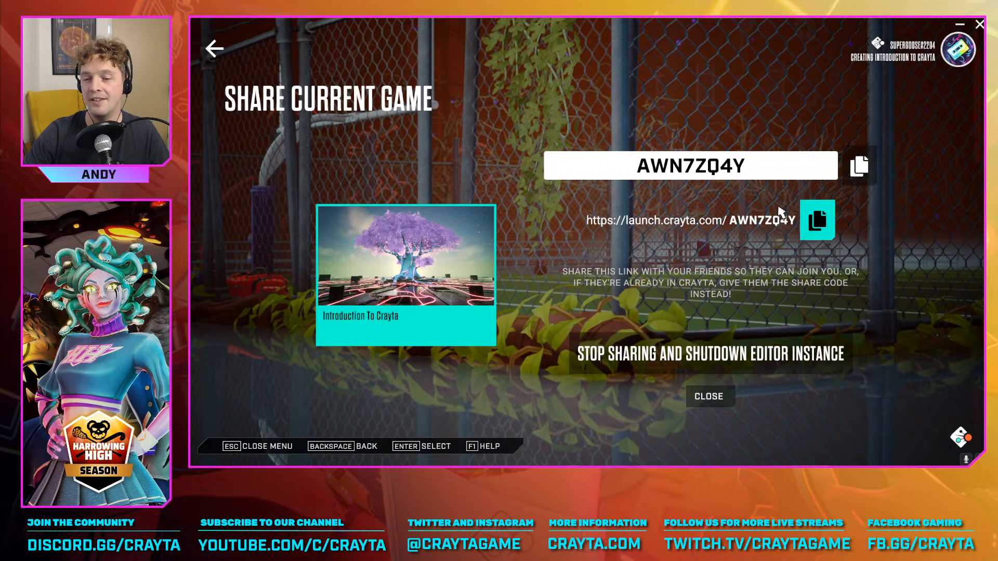
pyautogui.click(823, 221)
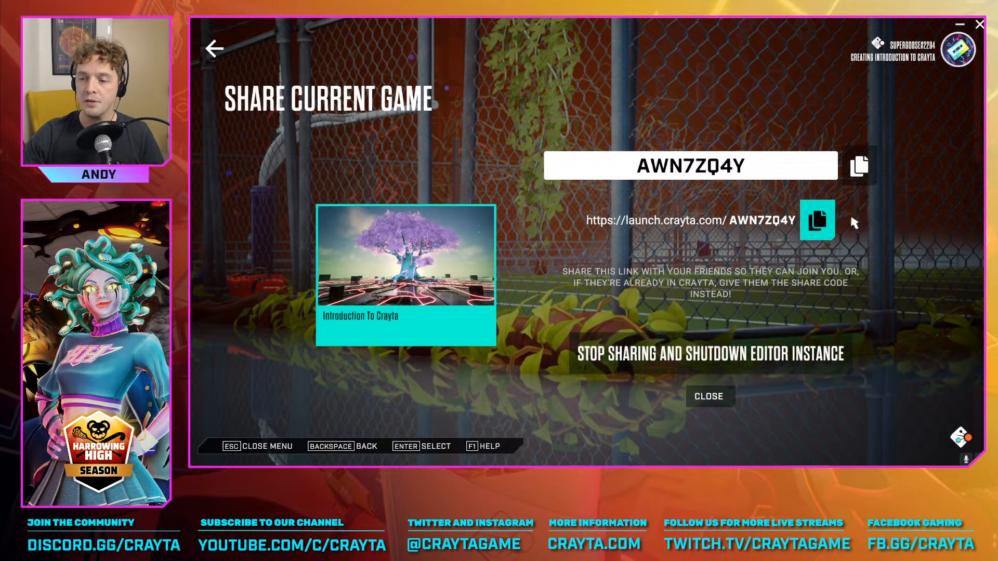
pyautogui.click(823, 220)
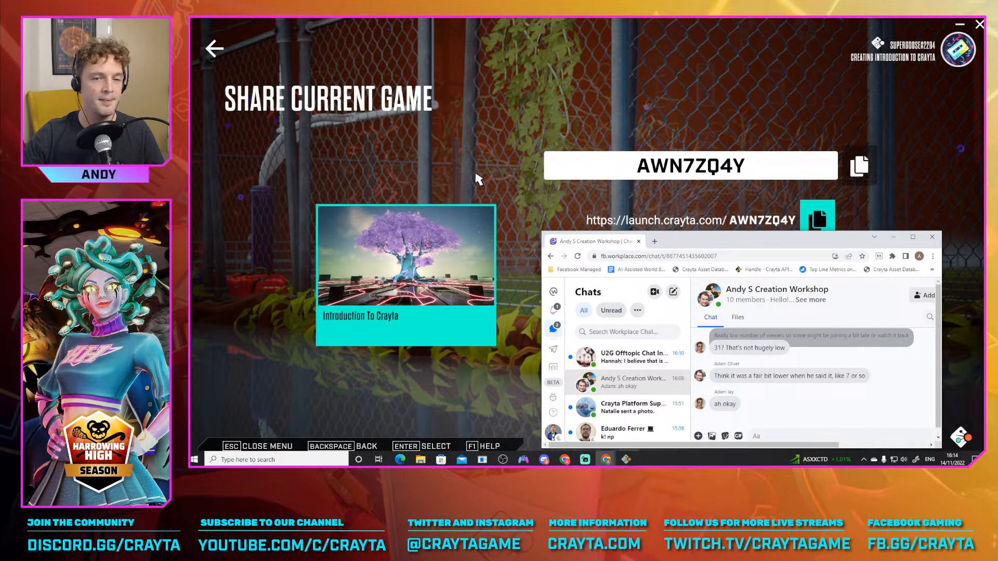
pyautogui.moveTo(581, 243); pyautogui.dragTo(191, 160)
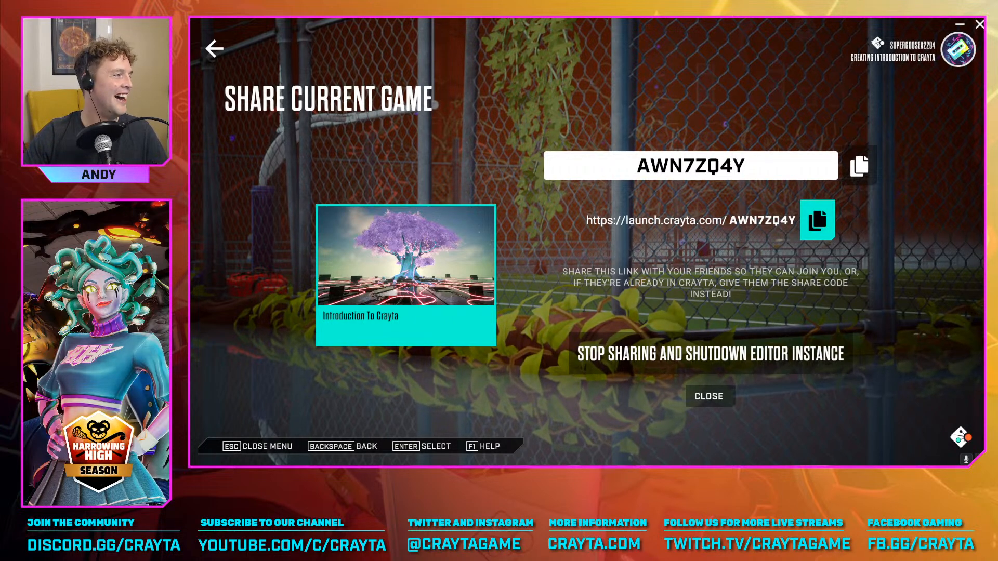
pyautogui.click(726, 397)
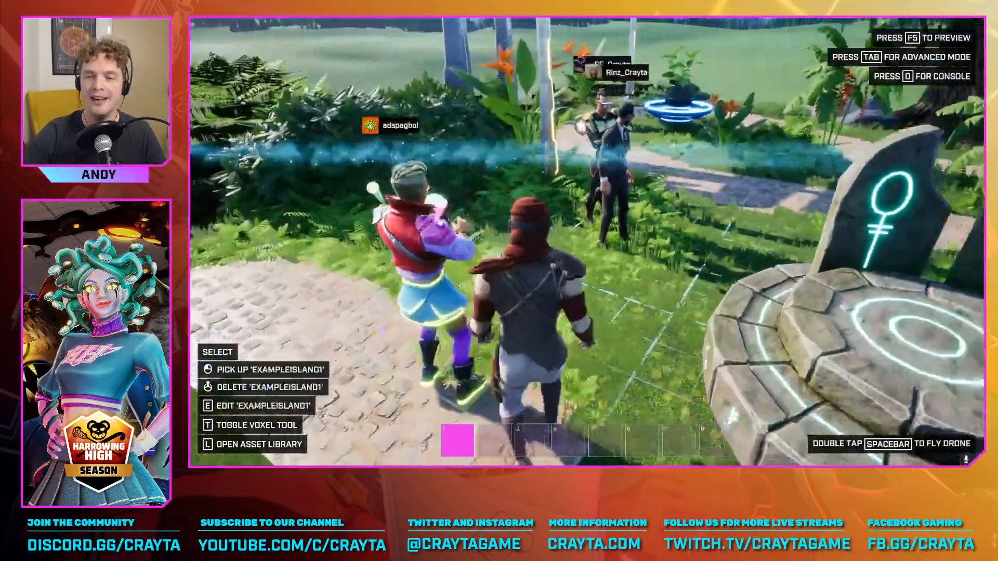
# Walk the avatar among the joined collaborators around the stone altar on the starting island
pyautogui.press('s')
pyautogui.press('w')
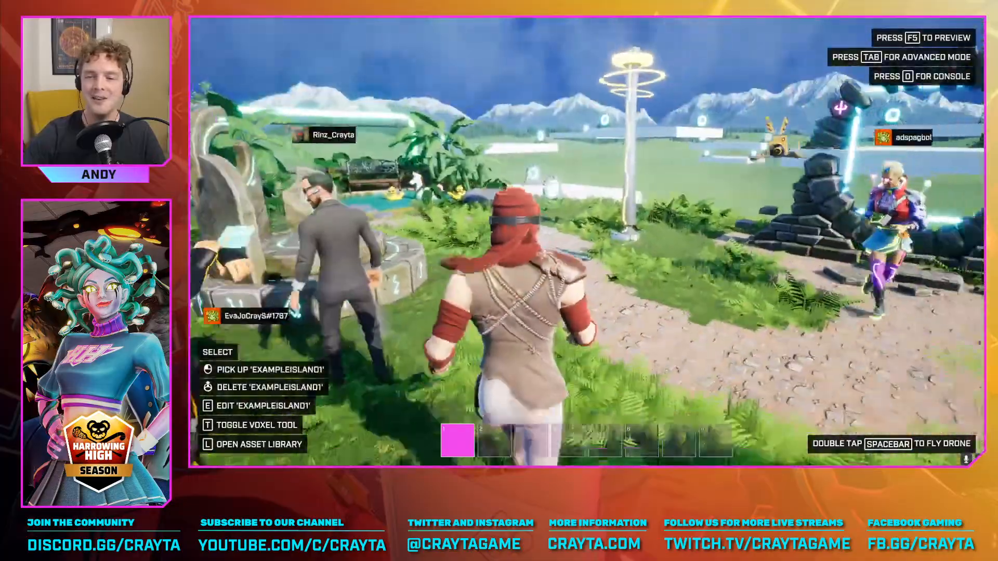
pyautogui.press('w')
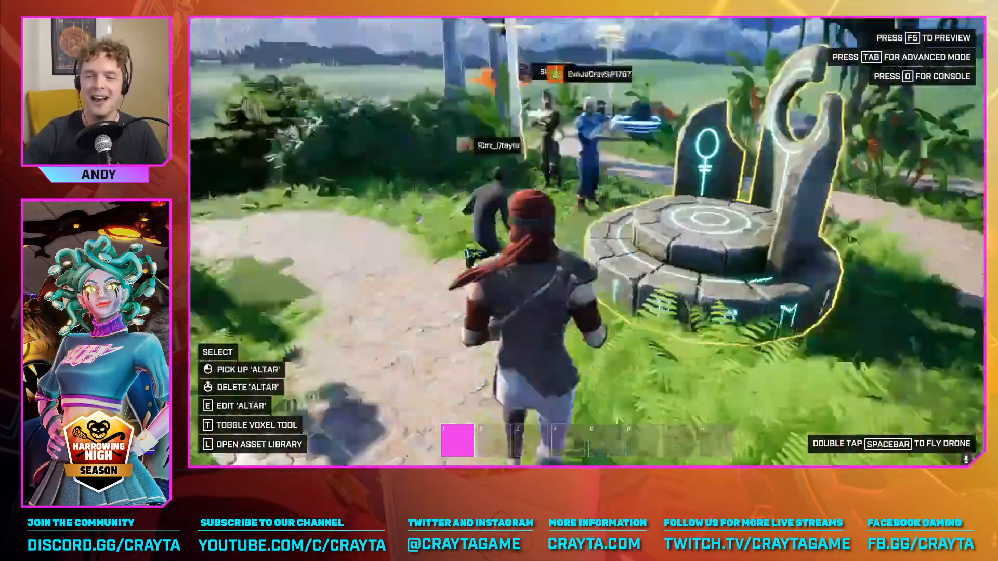
pyautogui.press('s')
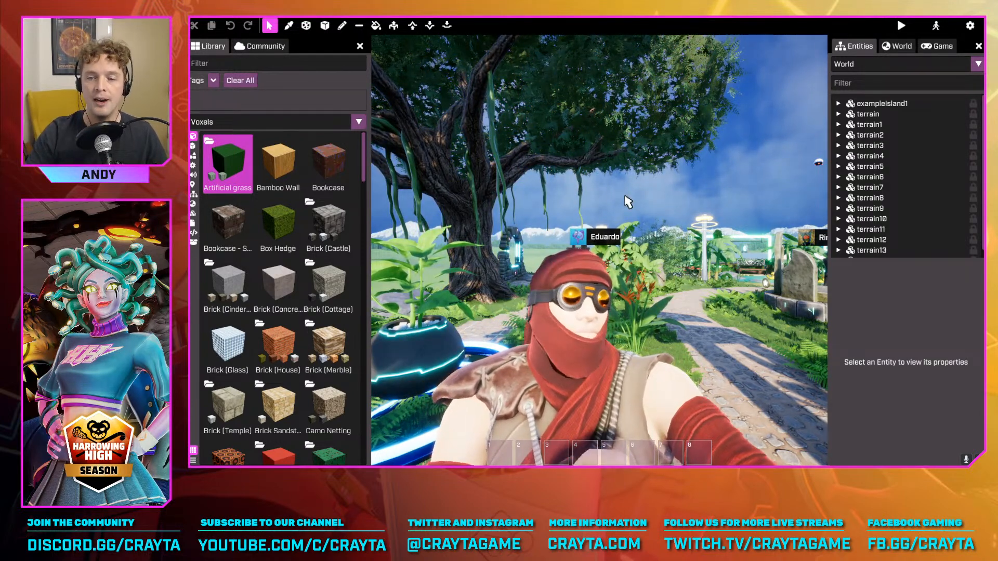
# Examine the starting island in the advanced editor, from the avatar up to aerial views around the large tree
pyautogui.moveTo(666, 162); pyautogui.dragTo(671, 164, button='right')
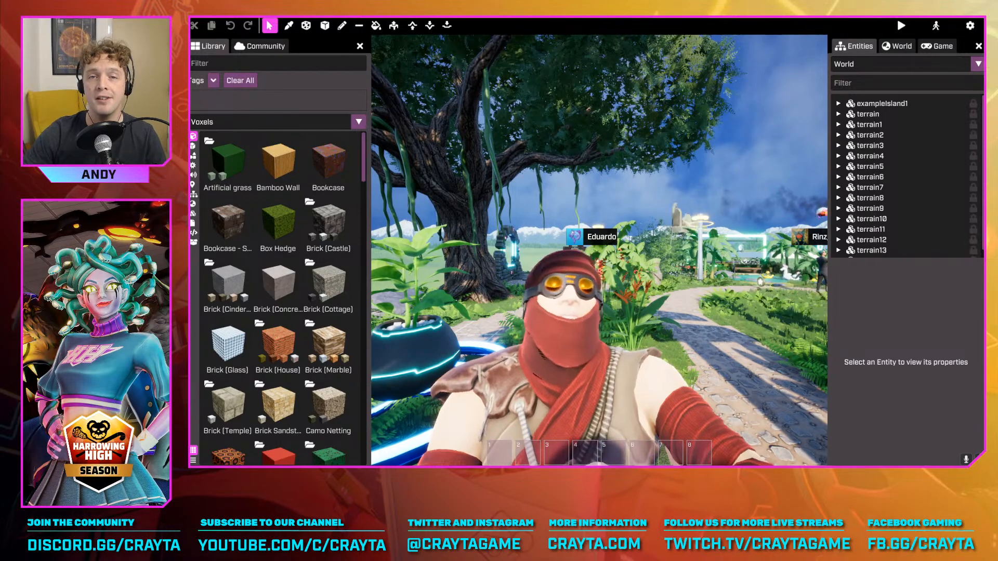
pyautogui.moveTo(671, 163); pyautogui.dragTo(619, 189, button='right')
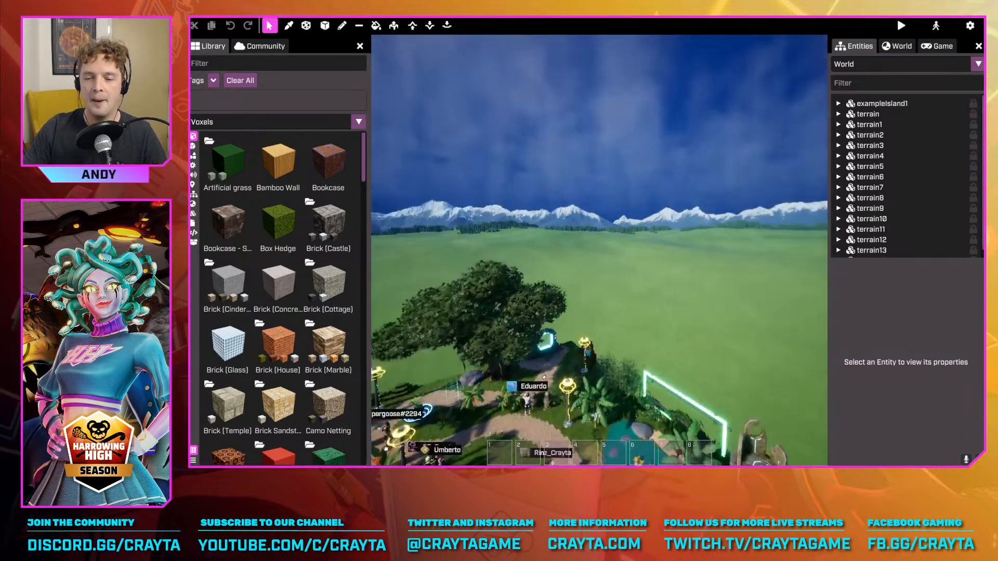
pyautogui.moveTo(599, 250); pyautogui.dragTo(509, 200, button='right')
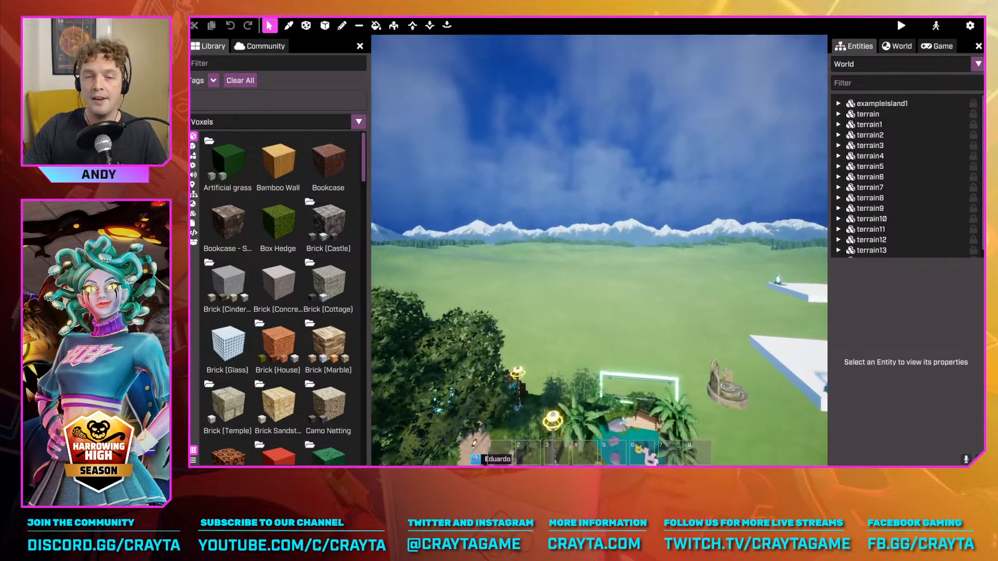
pyautogui.moveTo(599, 250); pyautogui.dragTo(568, 243, button='right')
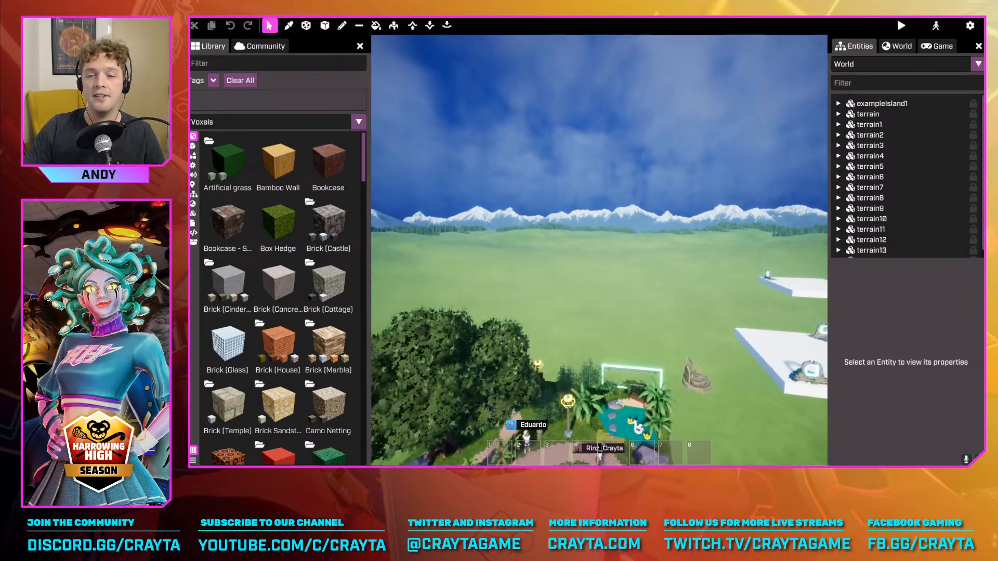
pyautogui.moveTo(599, 250); pyautogui.dragTo(559, 307, button='right')
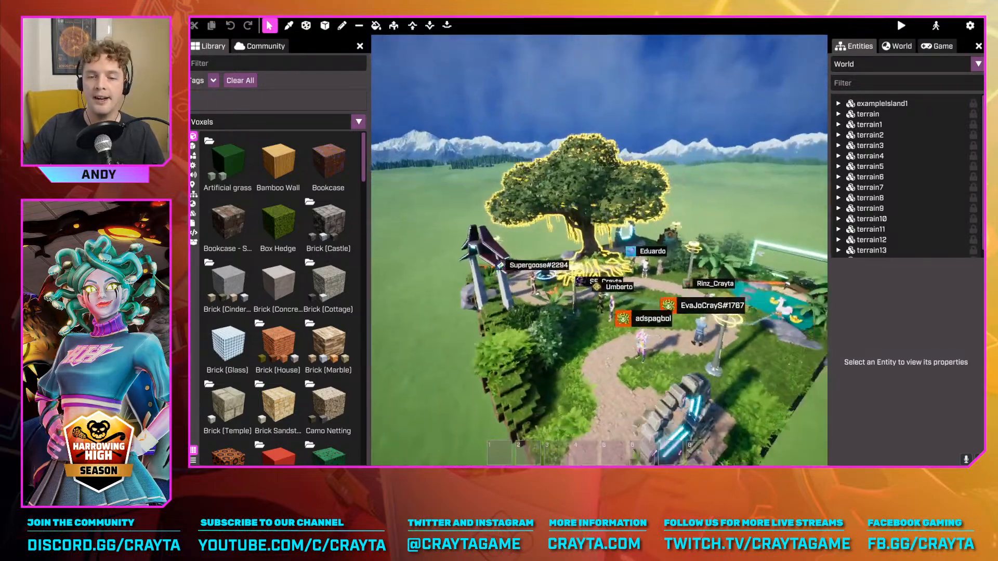
pyautogui.moveTo(599, 249); pyautogui.dragTo(540, 229, button='right')
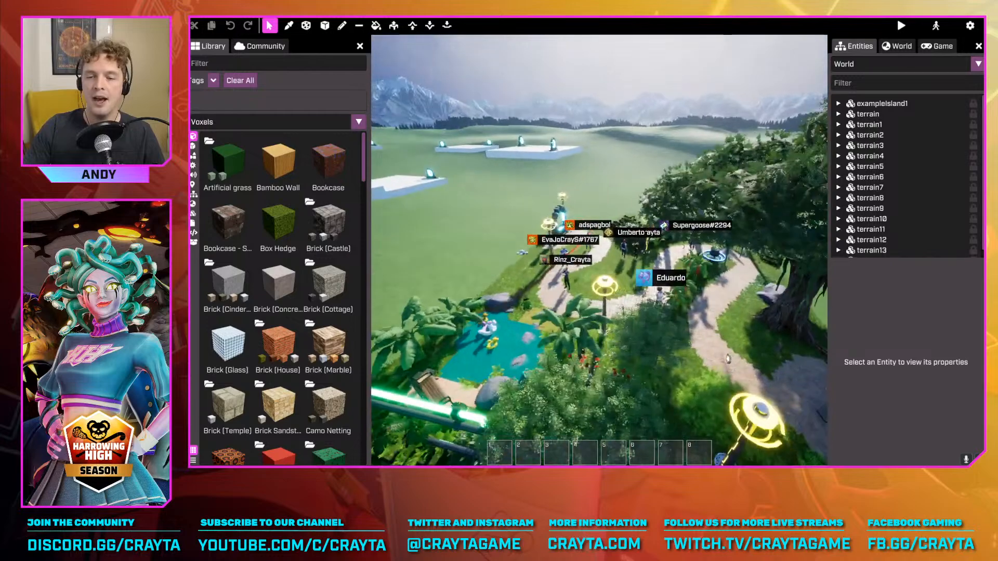
pyautogui.moveTo(599, 249); pyautogui.dragTo(679, 250, button='right')
pyautogui.moveTo(598, 249); pyautogui.dragTo(631, 252, button='right')
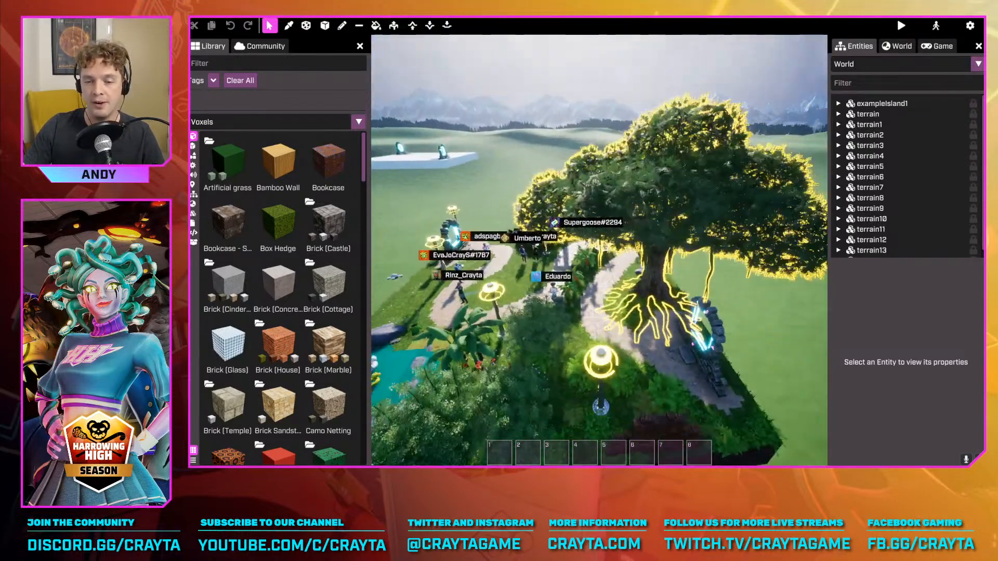
pyautogui.press('w')
pyautogui.moveTo(599, 250); pyautogui.dragTo(599, 192, button='right')
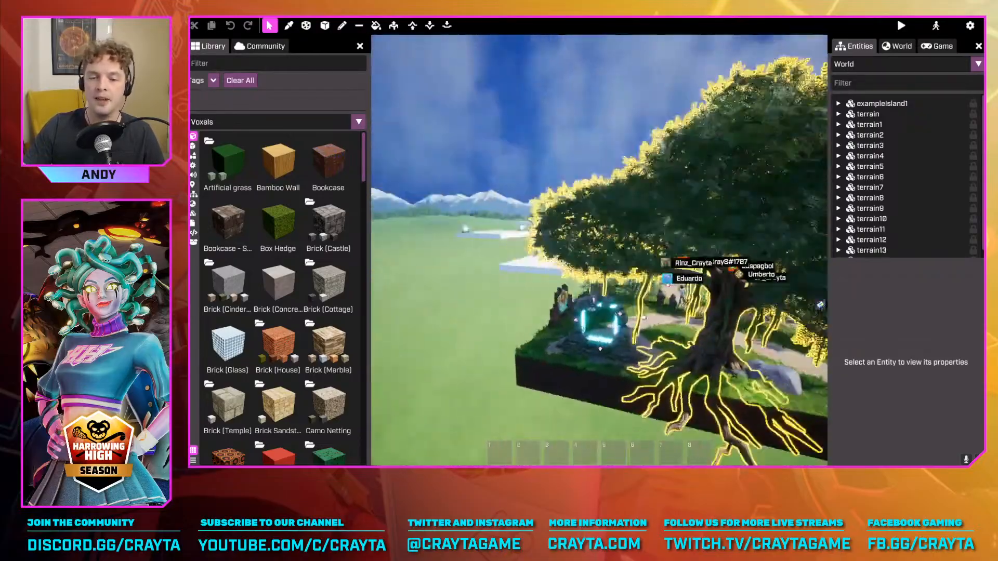
# Fly the editor camera around the island's edge, past the pond and tree, to view the surrounding terrain platforms
pyautogui.press('s')
pyautogui.moveTo(599, 250); pyautogui.dragTo(650, 248, button='right')
pyautogui.press('w')
pyautogui.press('w')
pyautogui.press('a')
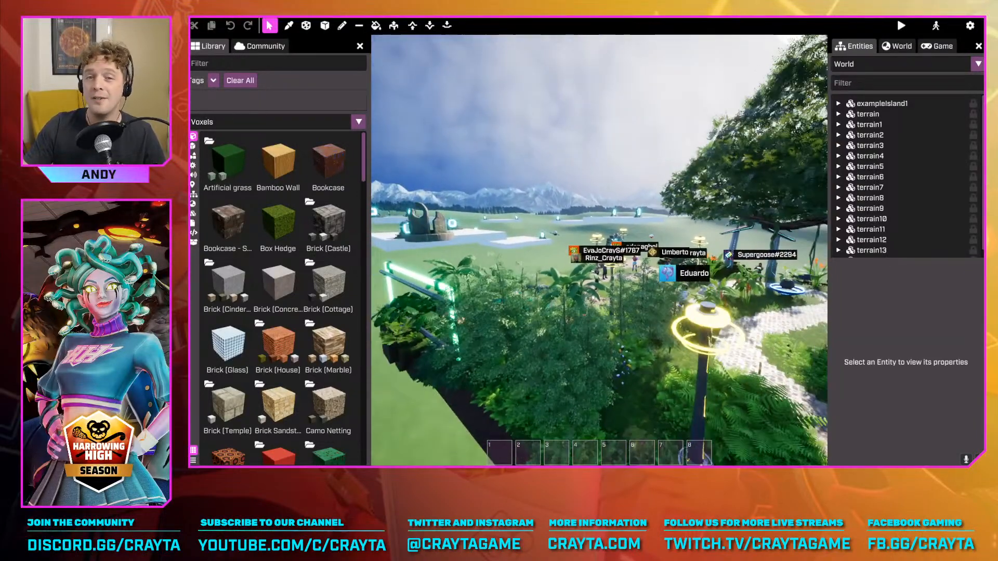
pyautogui.moveTo(599, 249); pyautogui.dragTo(645, 265, button='right')
pyautogui.press('w')
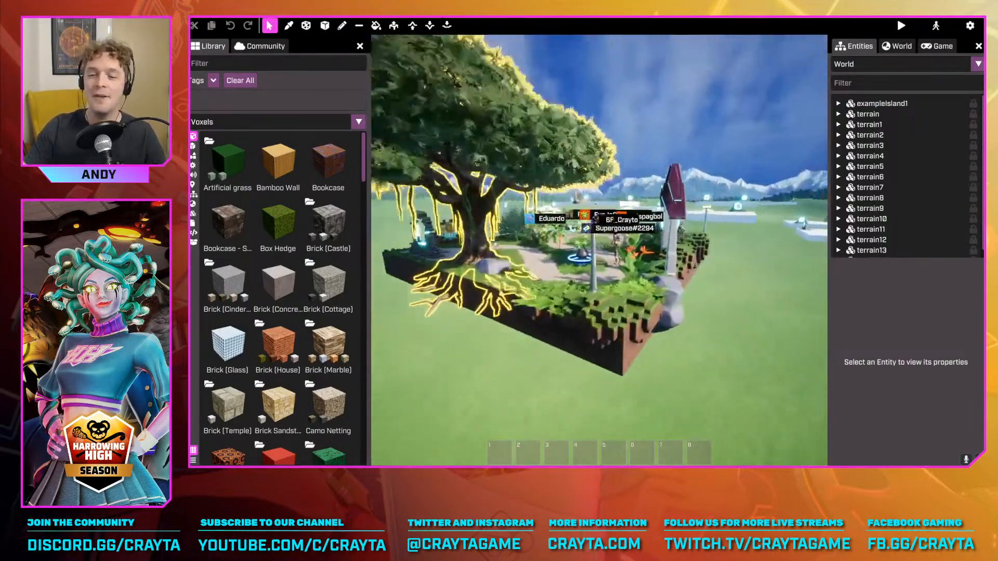
pyautogui.moveTo(599, 250); pyautogui.dragTo(588, 277, button='right')
pyautogui.press('space')
pyautogui.press('s')
pyautogui.moveTo(585, 166); pyautogui.dragTo(599, 166, button='right')
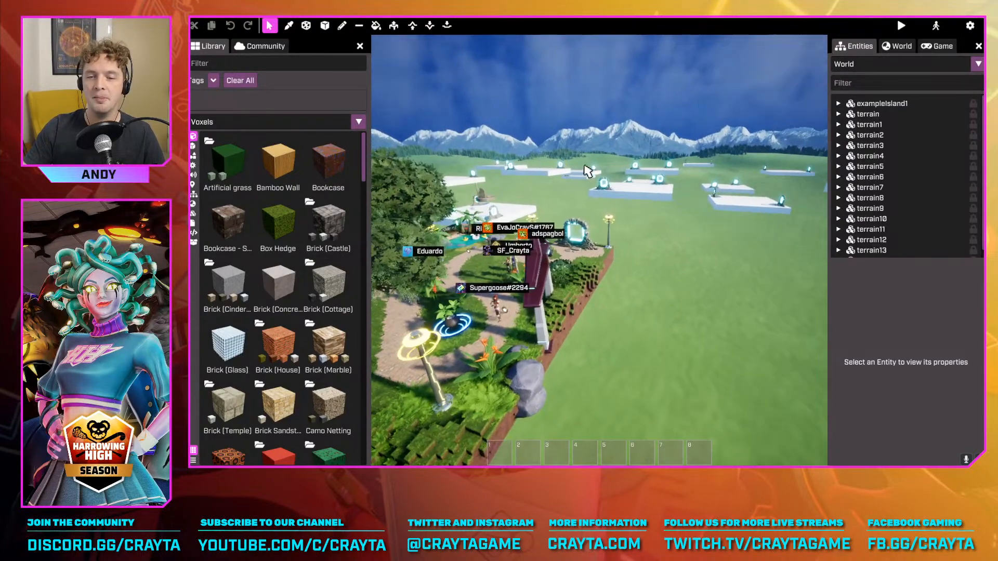
# Set the editor's camera speed to 2500 in the settings and return to the world view
pyautogui.press('Escape')
pyautogui.press('Escape')
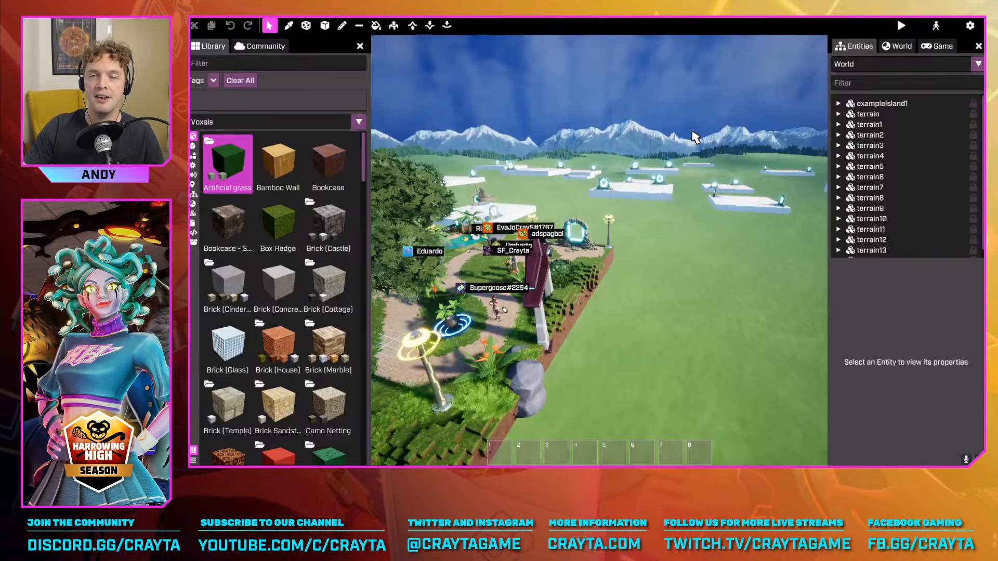
pyautogui.press('Escape')
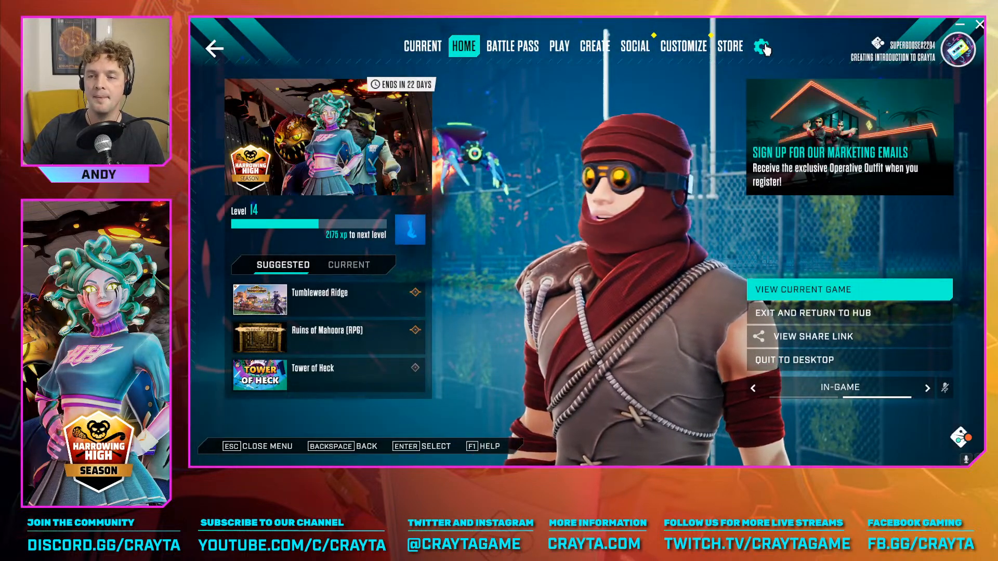
pyautogui.click(762, 46)
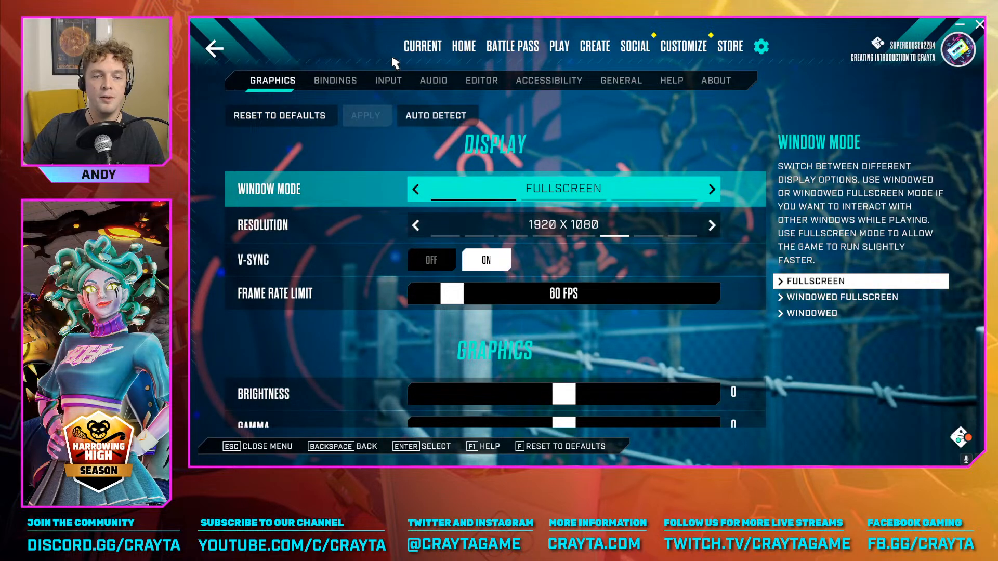
pyautogui.click(388, 82)
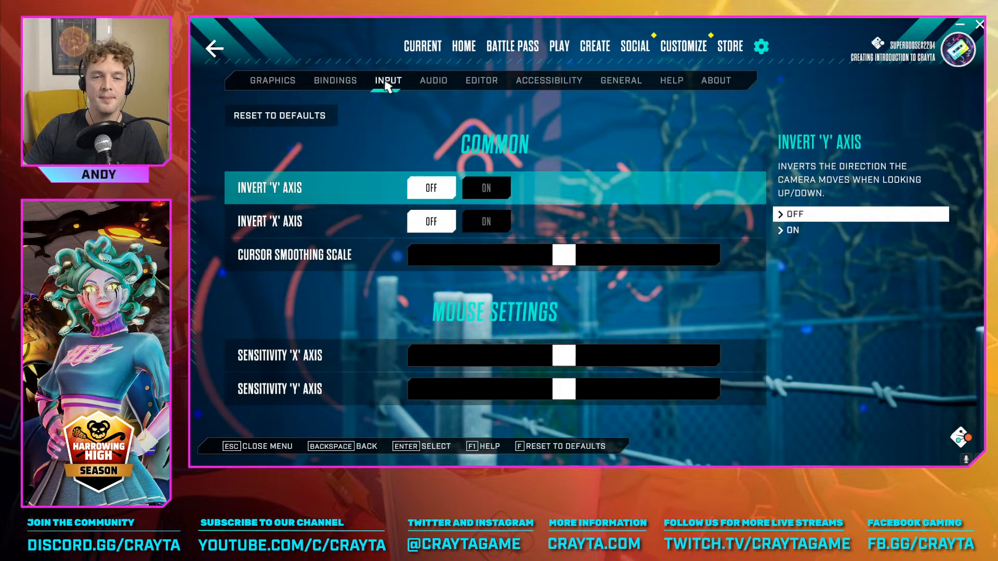
pyautogui.click(483, 83)
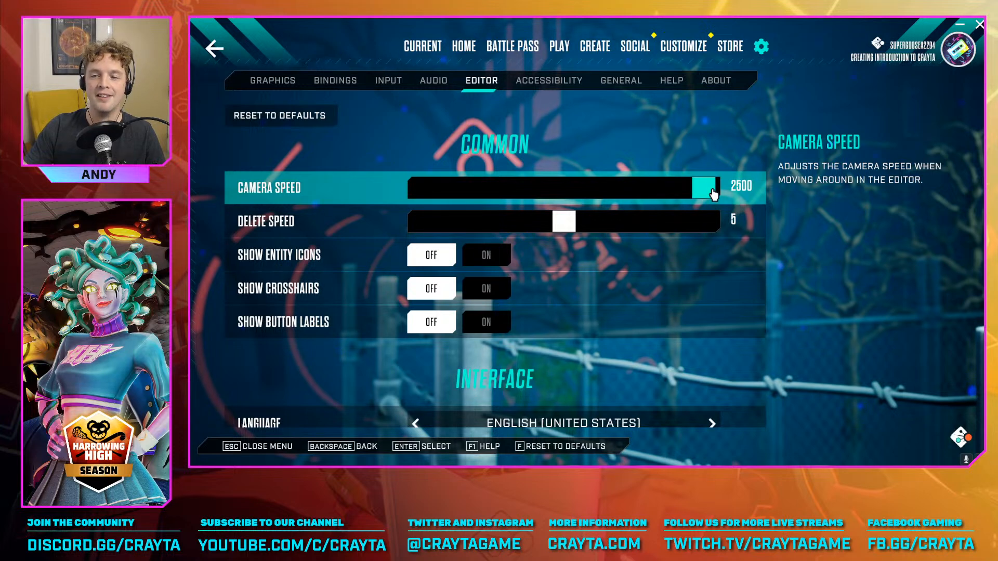
pyautogui.moveTo(713, 195)
pyautogui.mouseDown()
pyautogui.moveTo(486, 196)
pyautogui.moveTo(718, 200)
pyautogui.mouseUp()
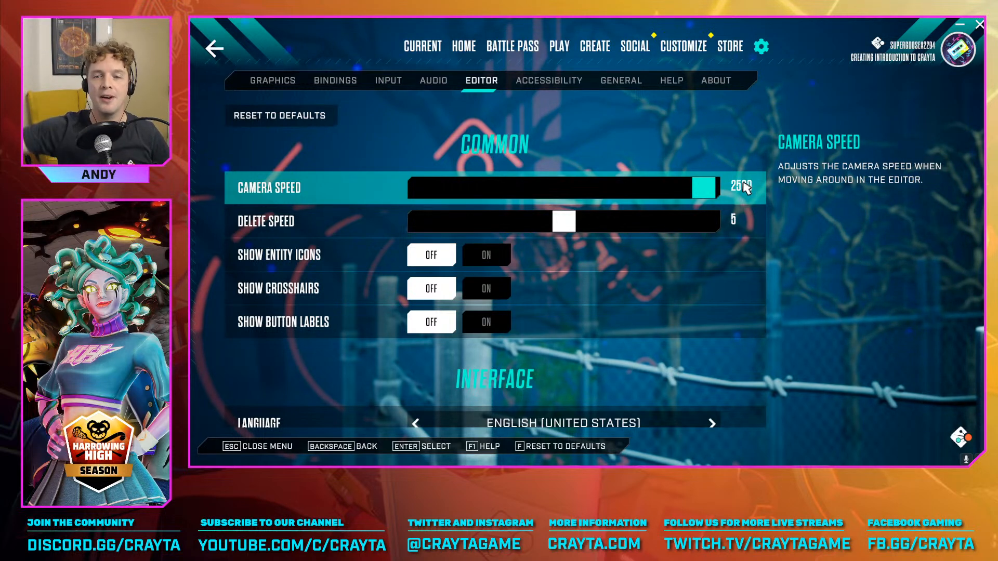
pyautogui.moveTo(702, 187)
pyautogui.mouseDown()
pyautogui.moveTo(405, 187)
pyautogui.moveTo(715, 186)
pyautogui.mouseUp()
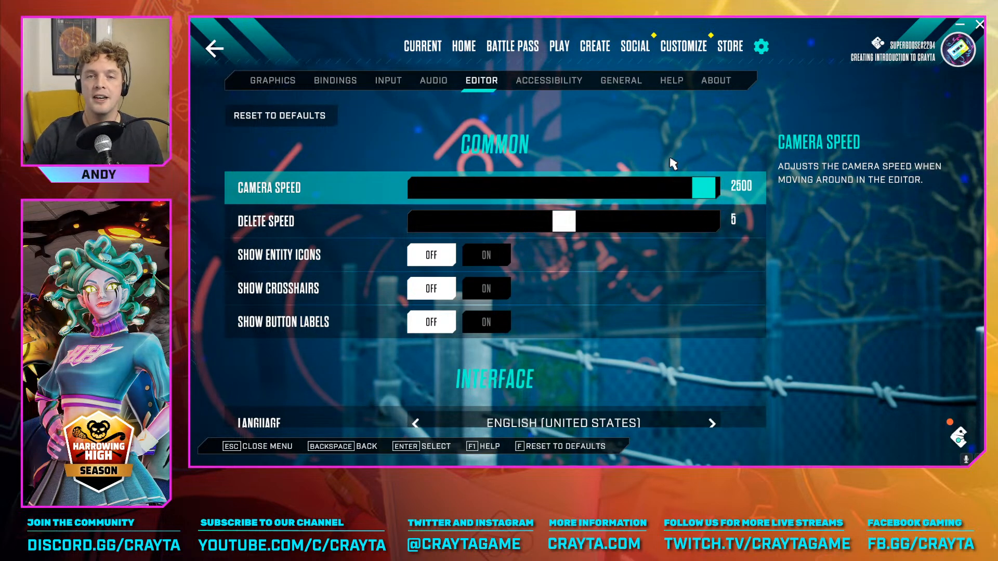
pyautogui.press('Escape')
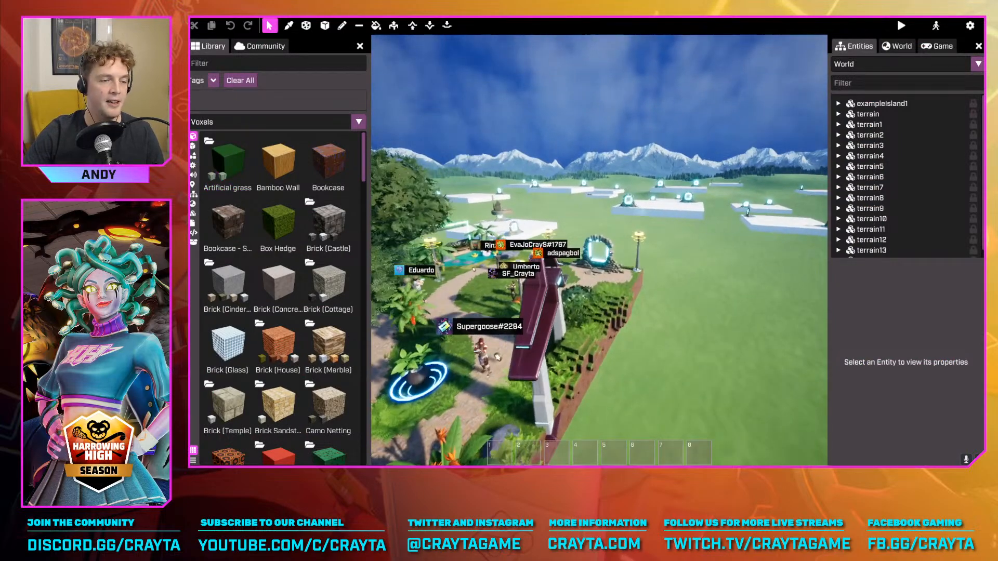
# Fly the camera around the island at the chosen speed, circling from the stone portal to the large tree's side
pyautogui.press('d')
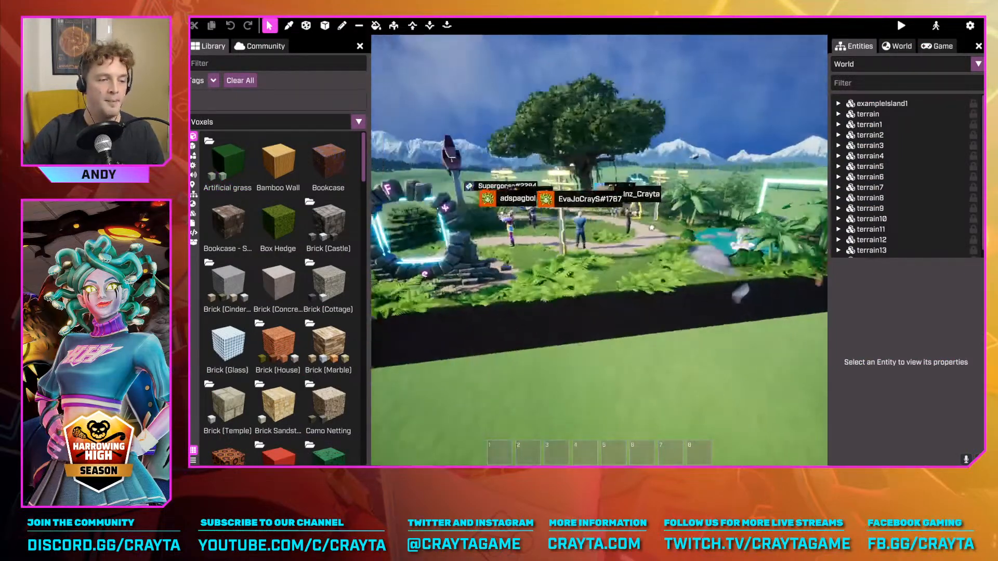
pyautogui.press('d')
pyautogui.moveTo(652, 227); pyautogui.dragTo(428, 280, button='right')
pyautogui.press('w')
pyautogui.press('d')
pyautogui.press('d')
pyautogui.press('w')
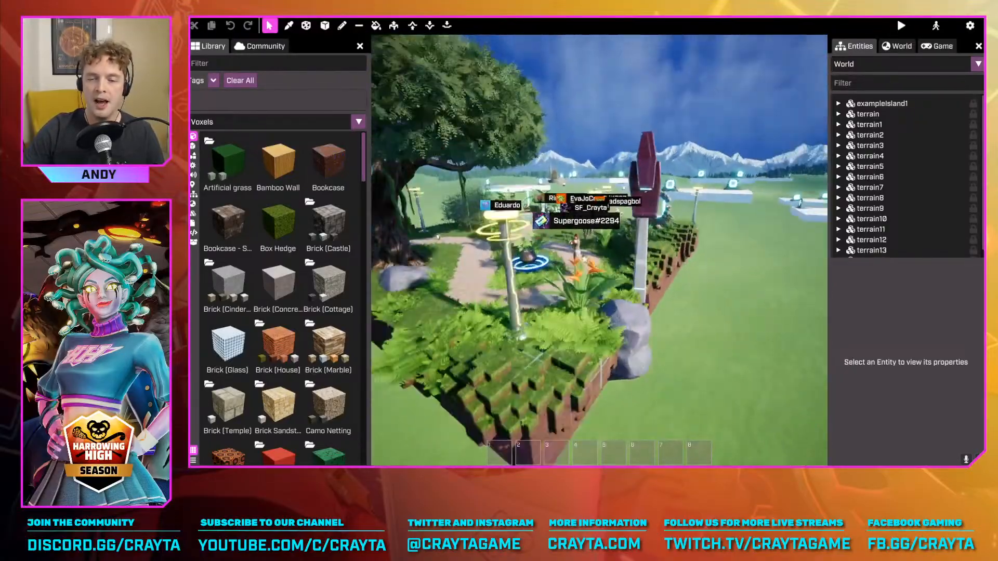
pyautogui.press('w')
pyautogui.moveTo(599, 287); pyautogui.dragTo(609, 290, button='right')
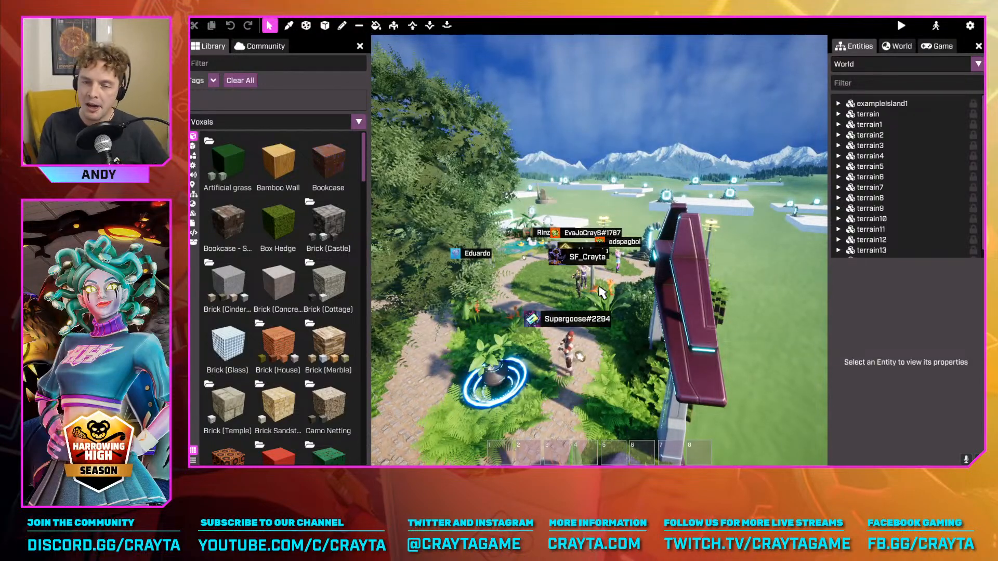
# Move the camera past the purple tower to view the collaborators gathered near the glowing stone portal
pyautogui.moveTo(678, 318); pyautogui.dragTo(713, 299, button='right')
pyautogui.press('w')
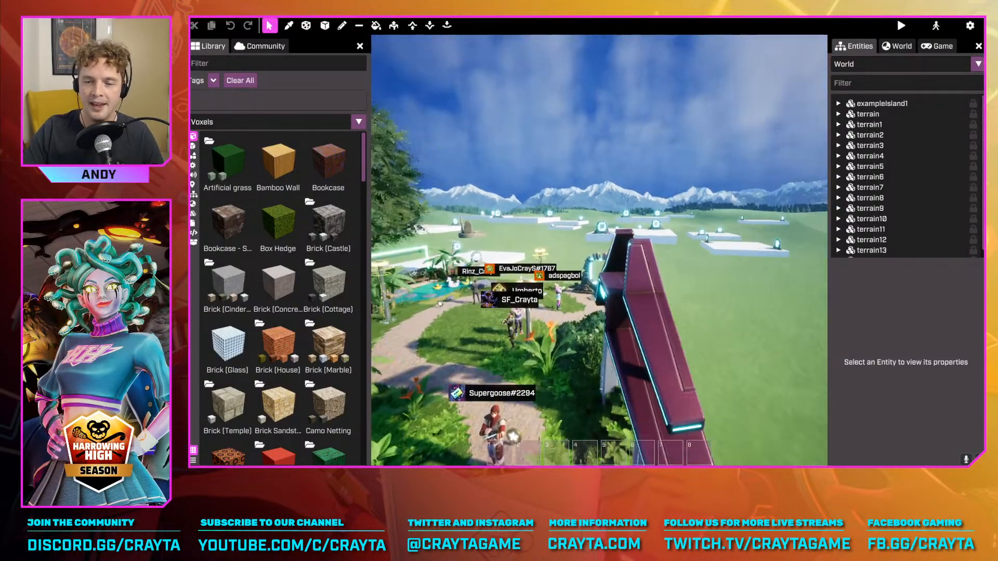
pyautogui.press('w')
pyautogui.moveTo(599, 270); pyautogui.dragTo(690, 220, button='right')
pyautogui.press('s')
pyautogui.press('a')
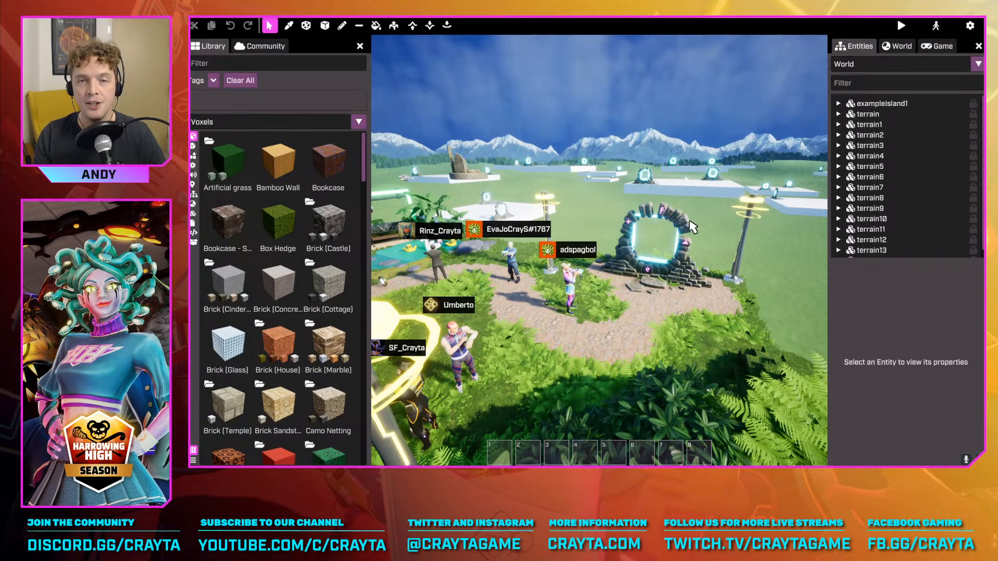
pyautogui.moveTo(734, 97); pyautogui.dragTo(806, 100, button='right')
pyautogui.moveTo(806, 100); pyautogui.dragTo(743, 99)
pyautogui.press('s')
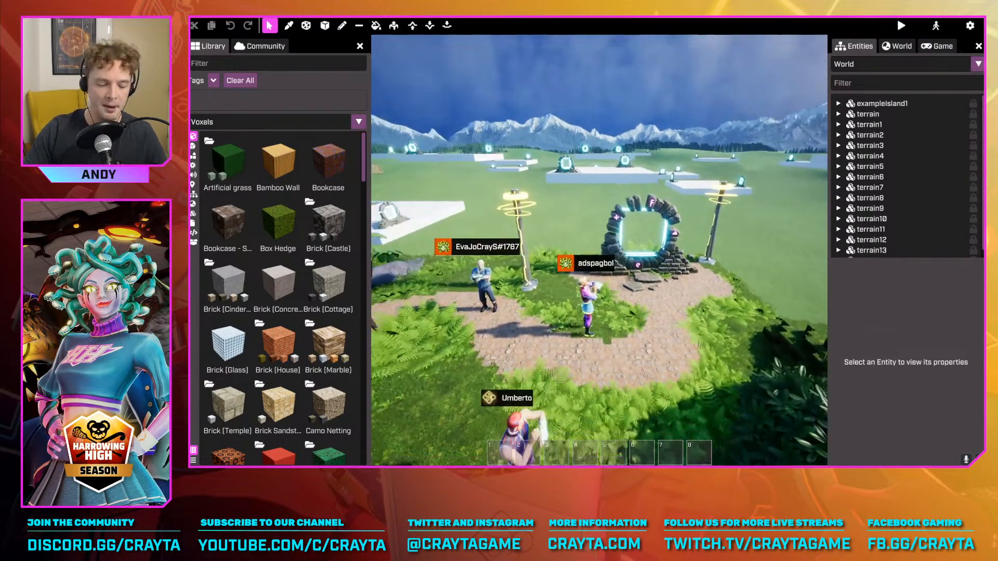
pyautogui.moveTo(743, 98); pyautogui.dragTo(735, 98, button='right')
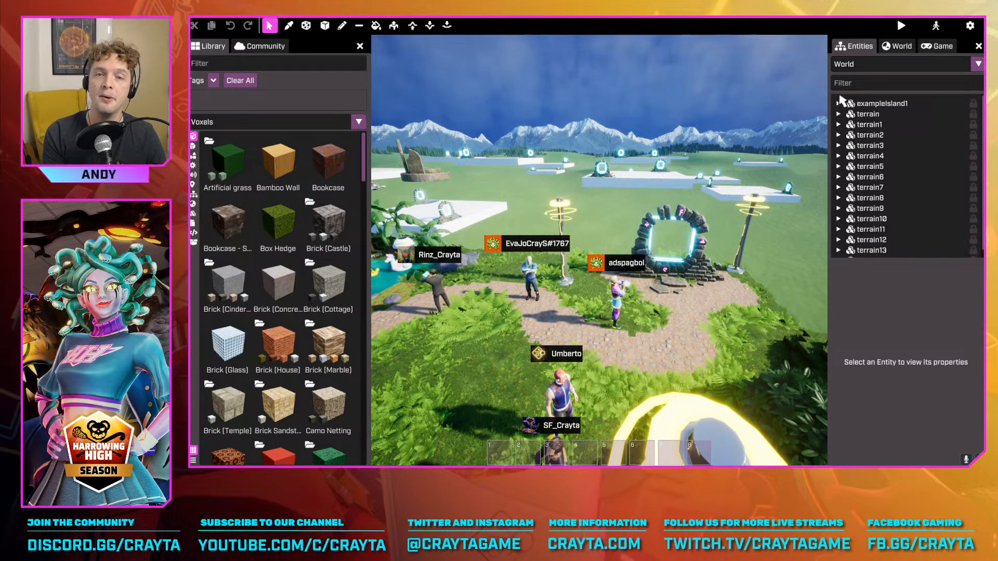
# Start a preview of the game to try it as a player
pyautogui.moveTo(686, 234); pyautogui.dragTo(676, 291, button='right')
pyautogui.press('F5')
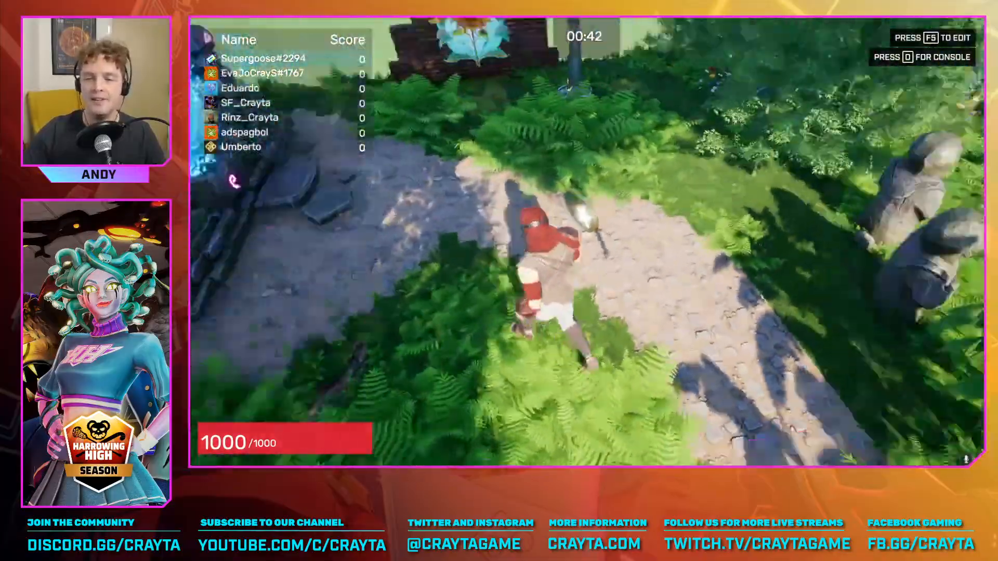
# Run the character around the island in the preview, then end the preview and return to editing the world
pyautogui.press('w')
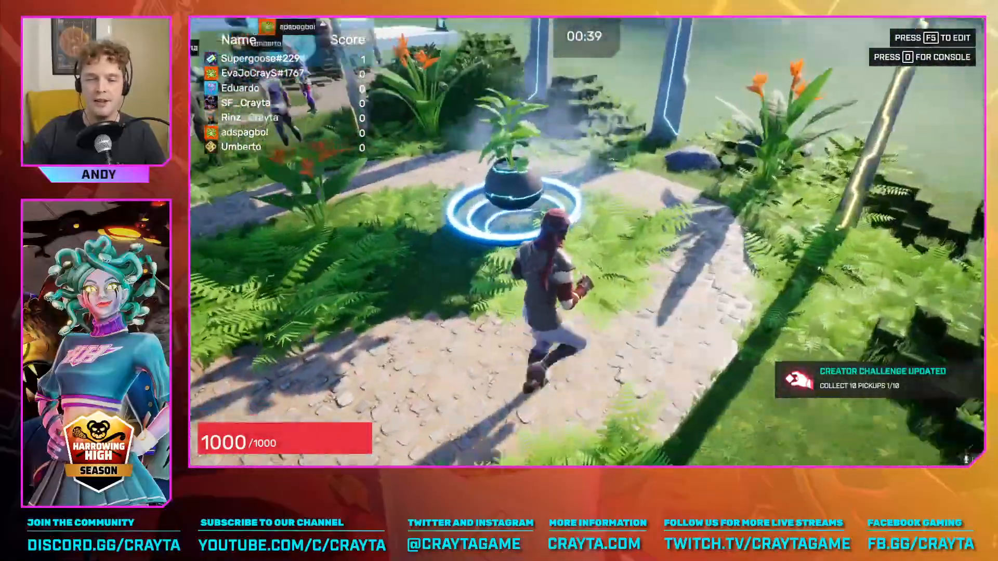
pyautogui.press('w')
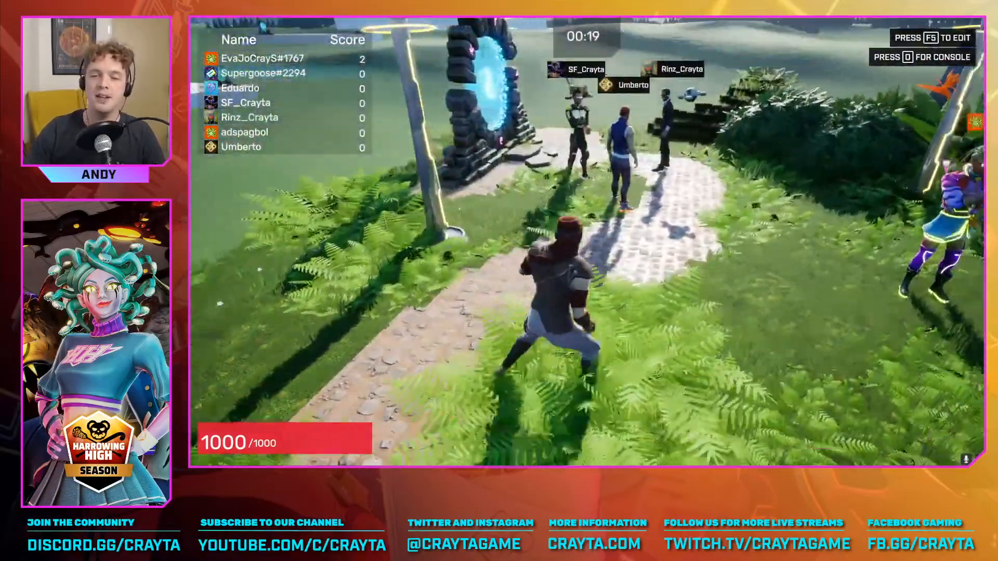
pyautogui.press('w')
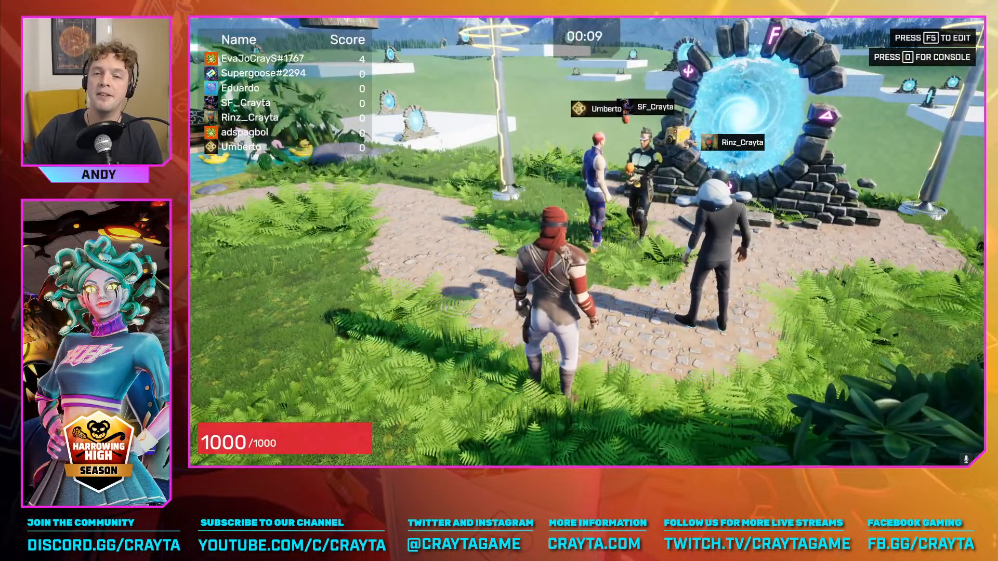
pyautogui.press('F5')
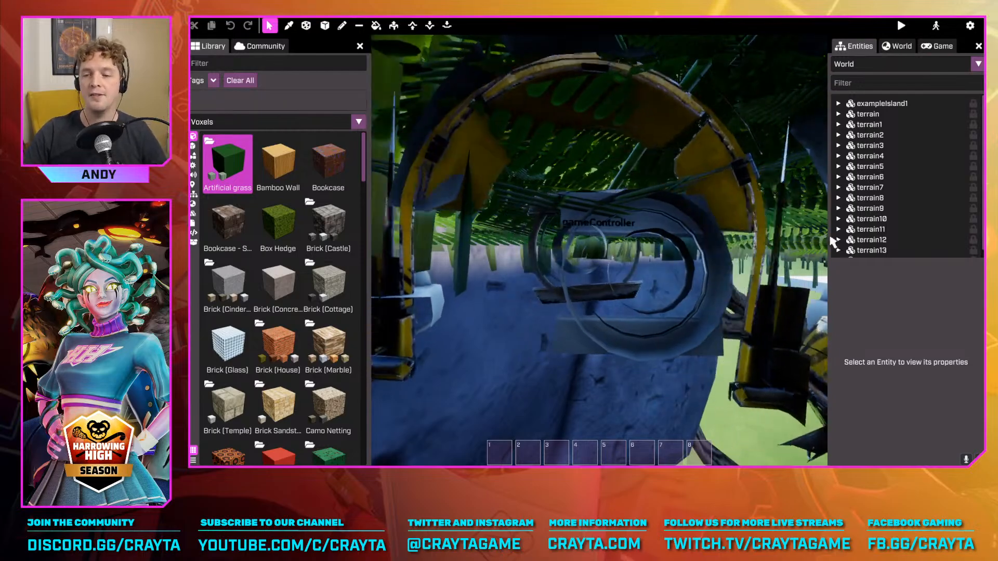
pyautogui.press('Tab')
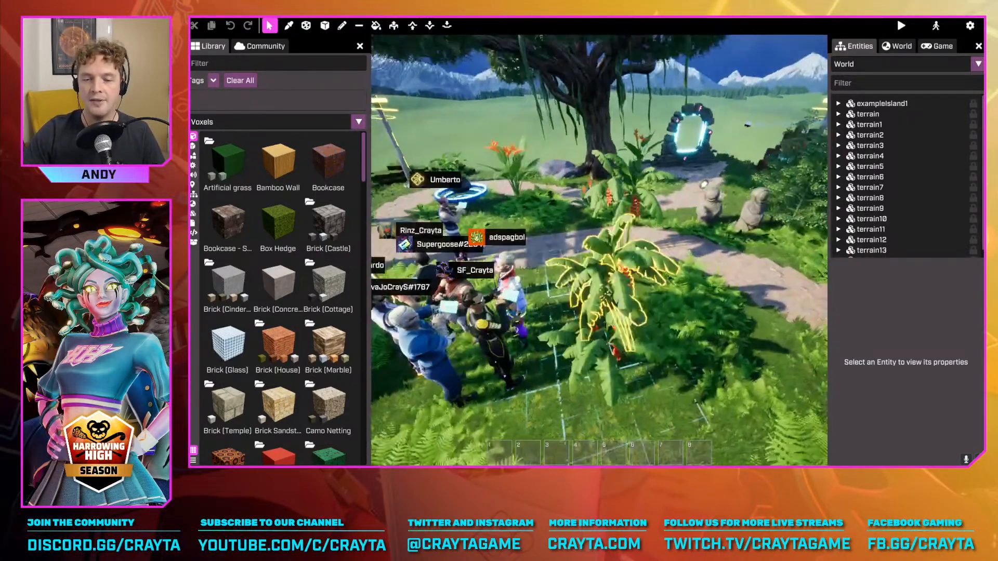
# Fly the camera from the decorated island to the large blank white platform with the stone portals
pyautogui.moveTo(666, 288); pyautogui.dragTo(416, 312, button='right')
pyautogui.press('d')
pyautogui.press('w')
pyautogui.press('w')
pyautogui.press('w')
pyautogui.press('w')
pyautogui.press('d')
pyautogui.press('d')
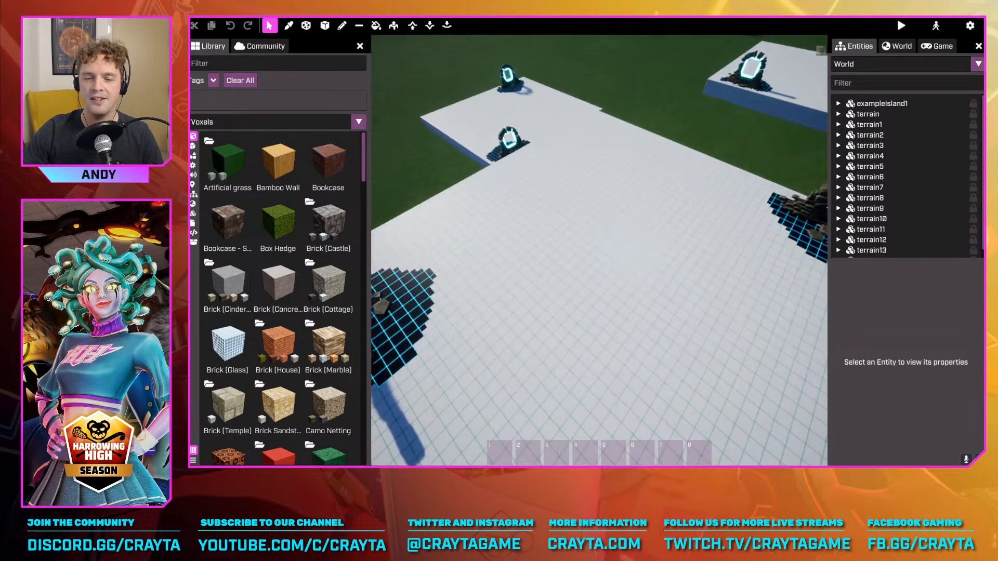
pyautogui.press('s')
pyautogui.moveTo(588, 237); pyautogui.dragTo(613, 254, button='right')
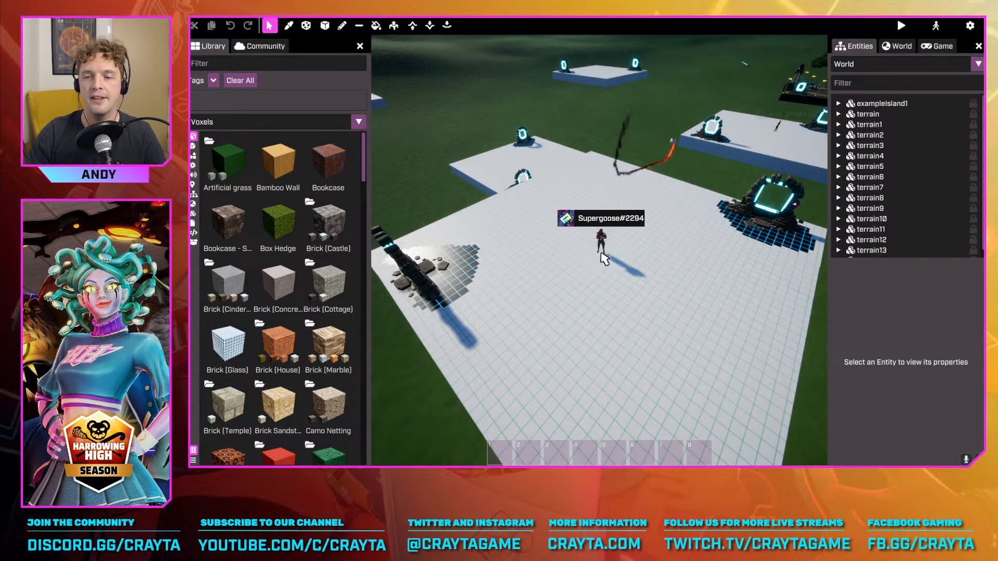
# Switch to basic mode and back to advanced mode, then view the character on the blank platform from above
pyautogui.press('Tab')
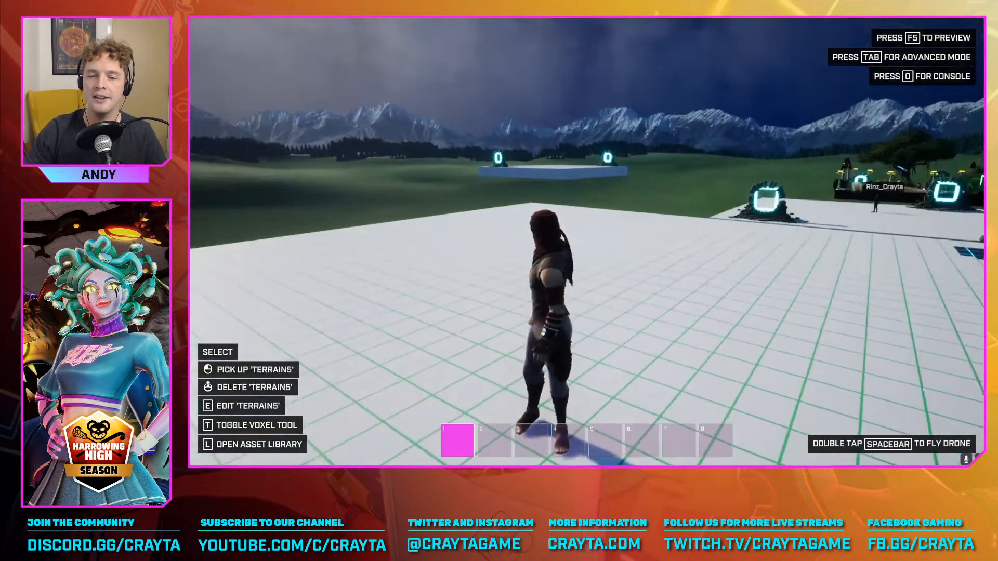
pyautogui.press('Tab')
pyautogui.press('s')
pyautogui.moveTo(597, 250); pyautogui.dragTo(597, 286, button='right')
pyautogui.press('w')
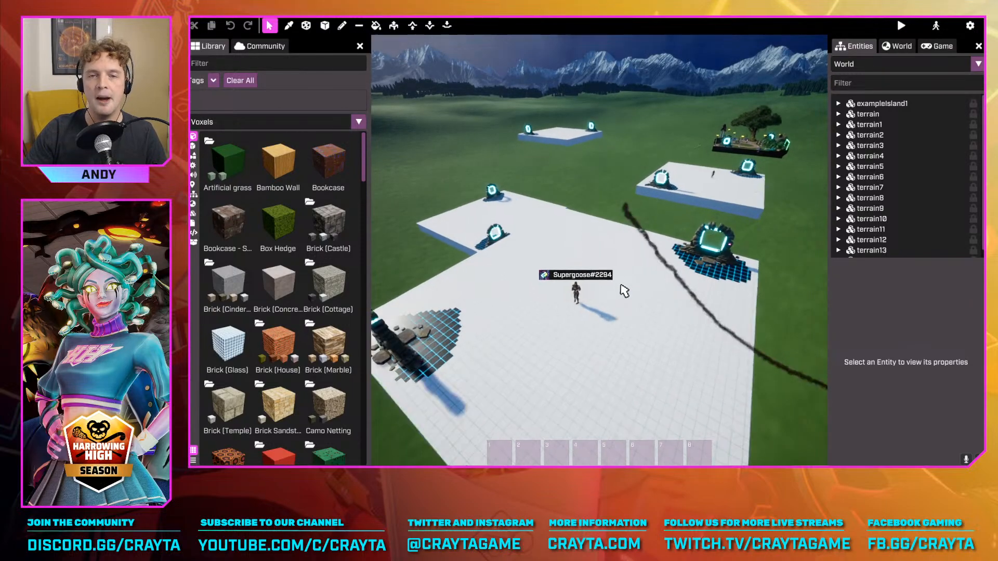
# Walk the character across the blank platform in basic mode, then return to advanced mode
pyautogui.press('Tab')
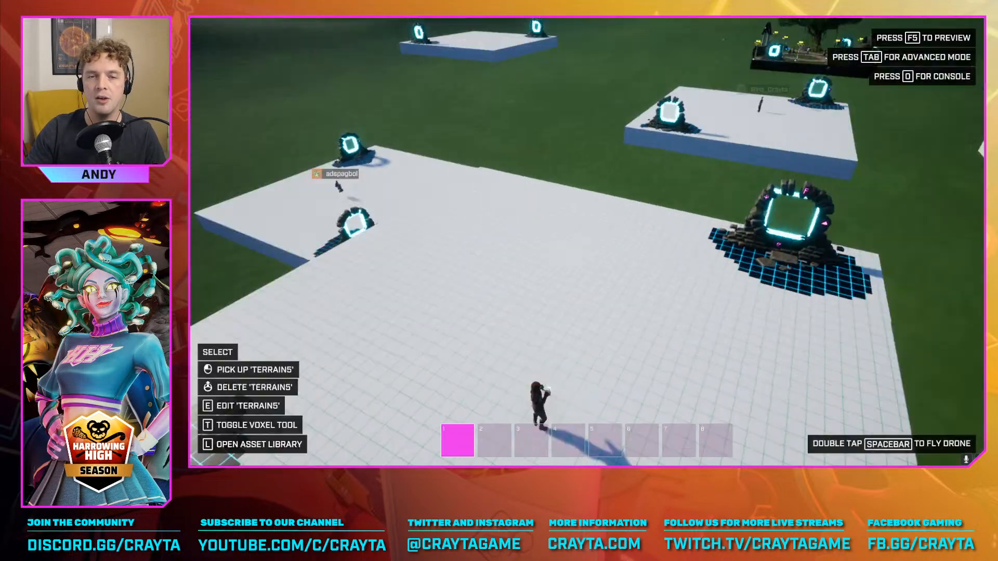
pyautogui.press('w')
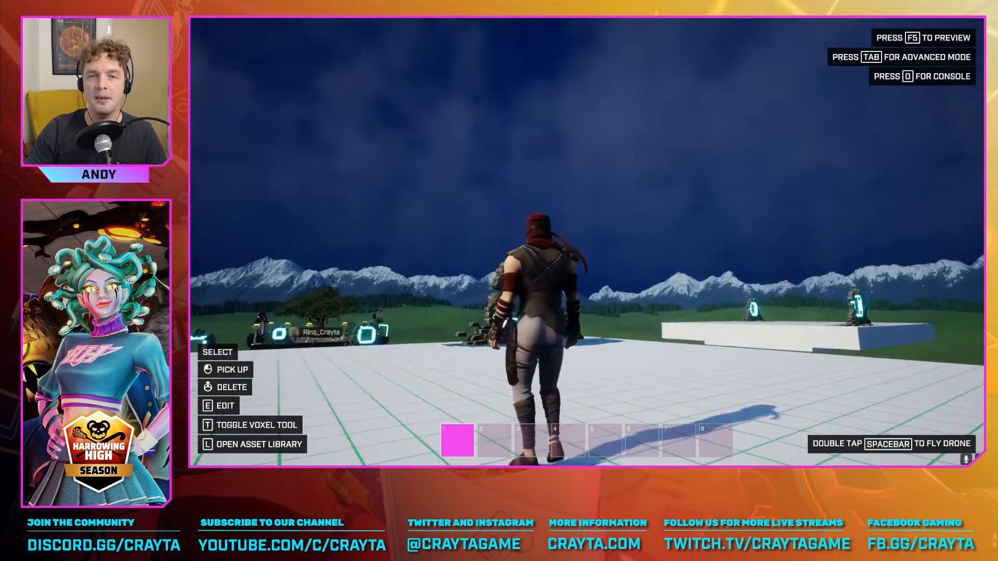
pyautogui.press('w')
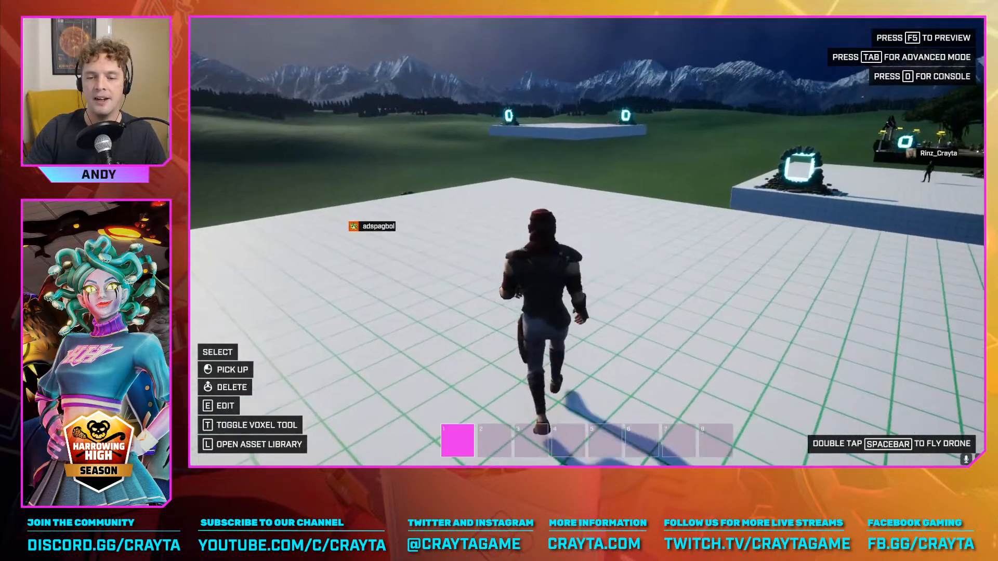
pyautogui.press('Tab')
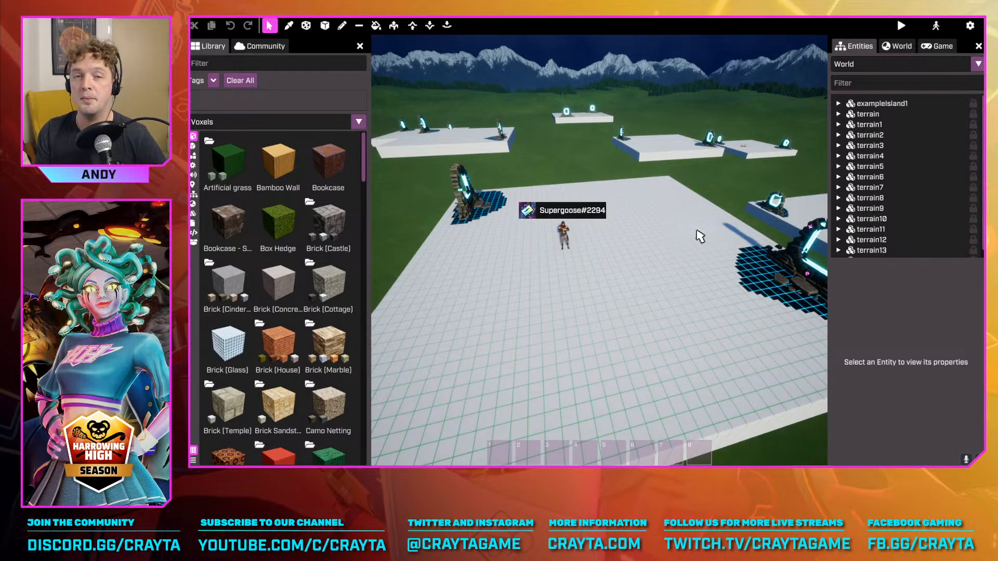
# Switch to basic mode, run and jump around the blank platform, and switch back to advanced mode
pyautogui.press('Tab')
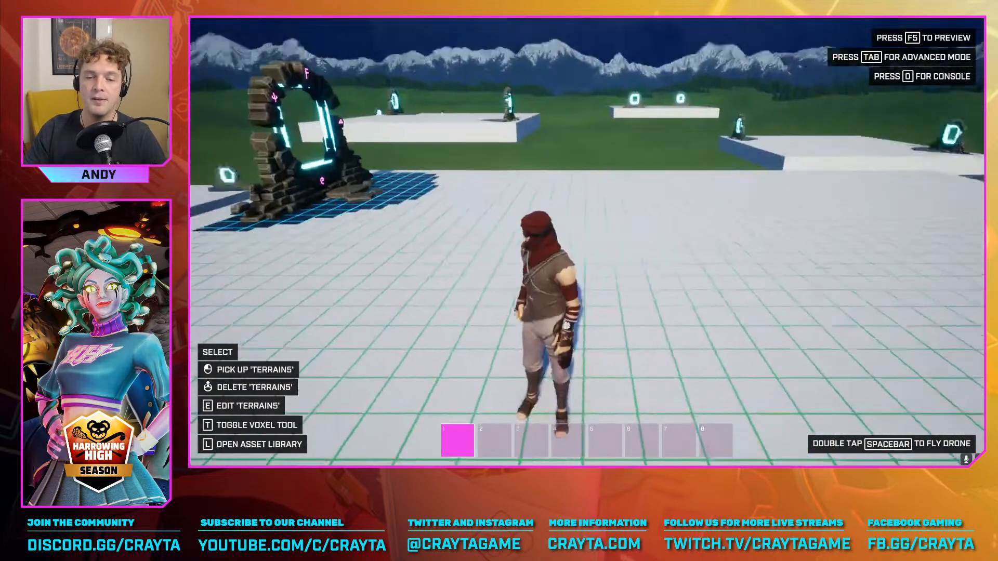
pyautogui.press('w')
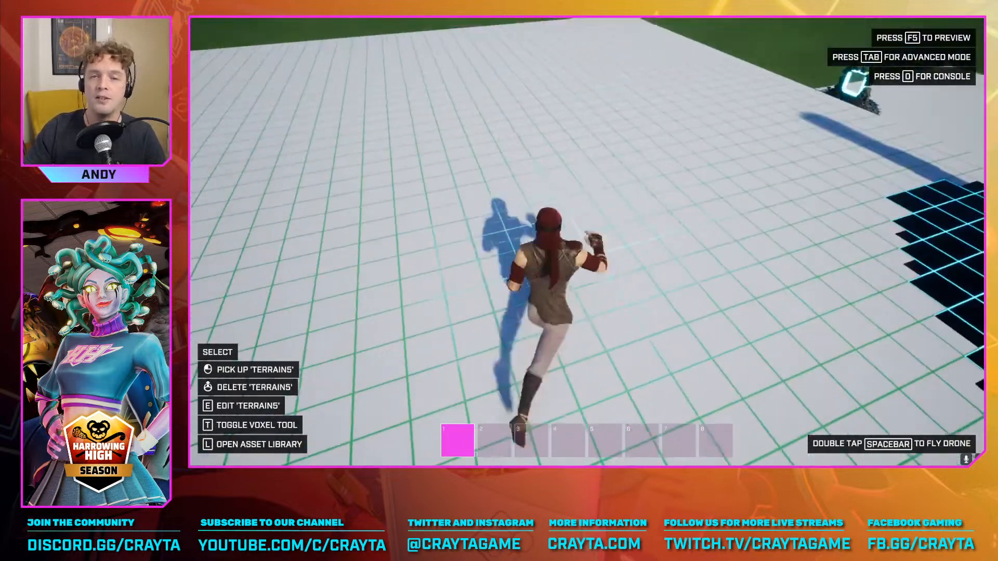
pyautogui.press('w')
pyautogui.press('space')
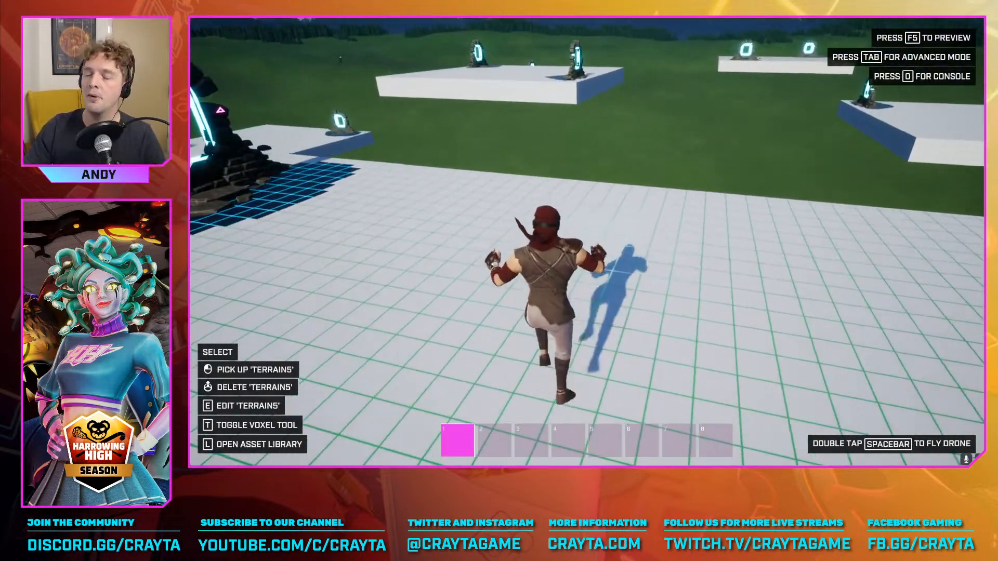
pyautogui.press('w')
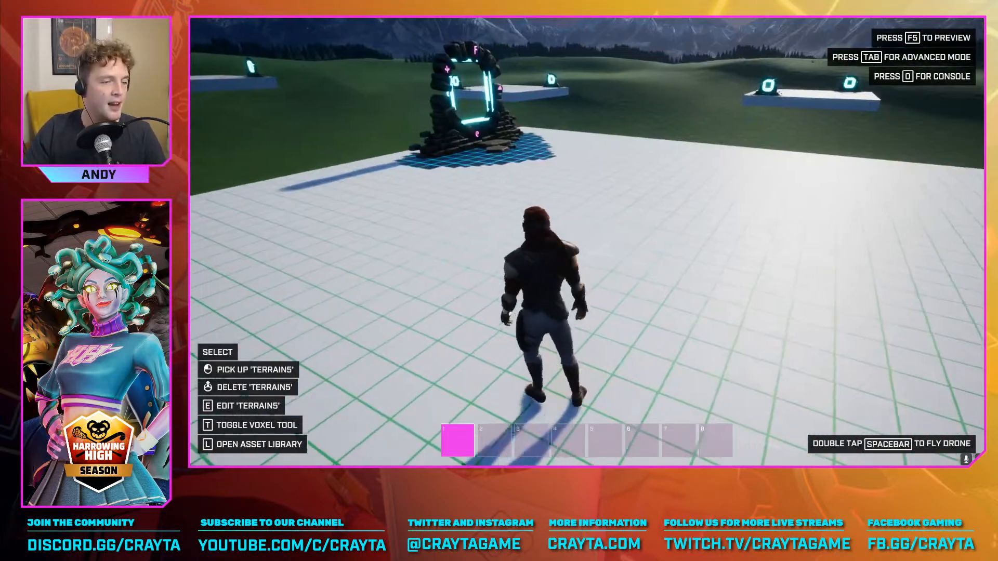
pyautogui.press('w')
pyautogui.press('Tab')
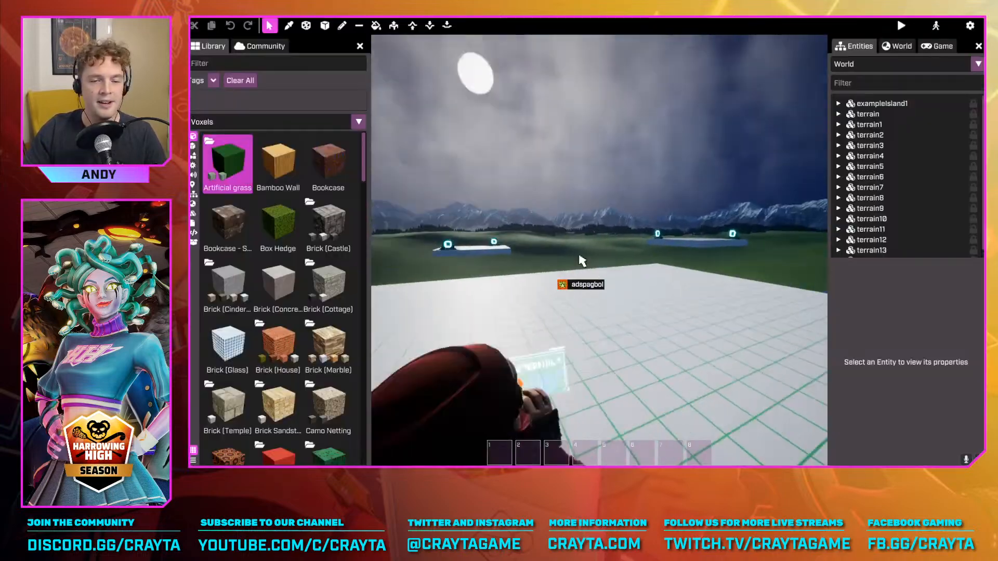
# View the whole platform from the free camera, then move the character around in basic mode and return to advanced mode
pyautogui.moveTo(579, 256); pyautogui.dragTo(604, 252, button='right')
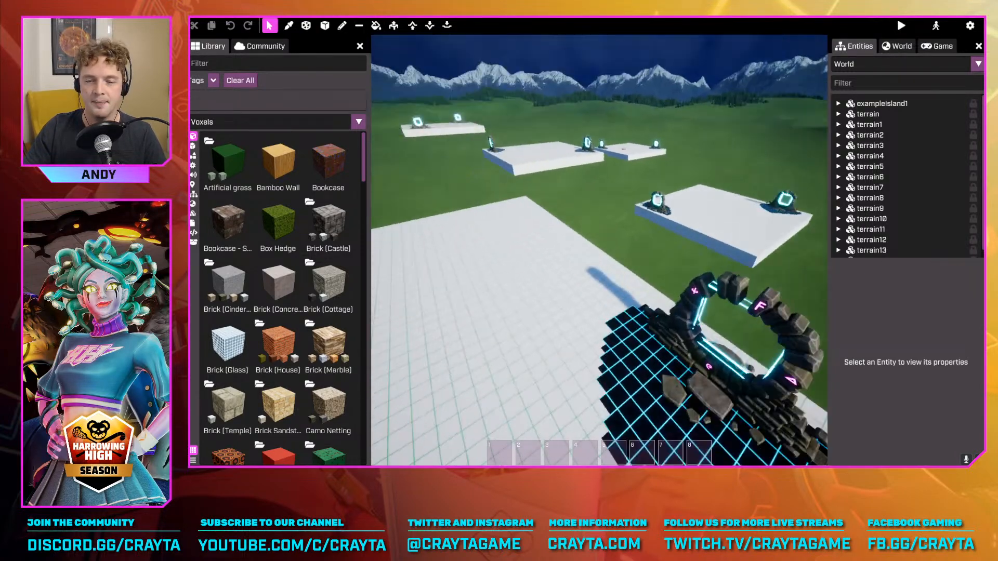
pyautogui.moveTo(599, 250); pyautogui.dragTo(499, 245, button='right')
pyautogui.press('w')
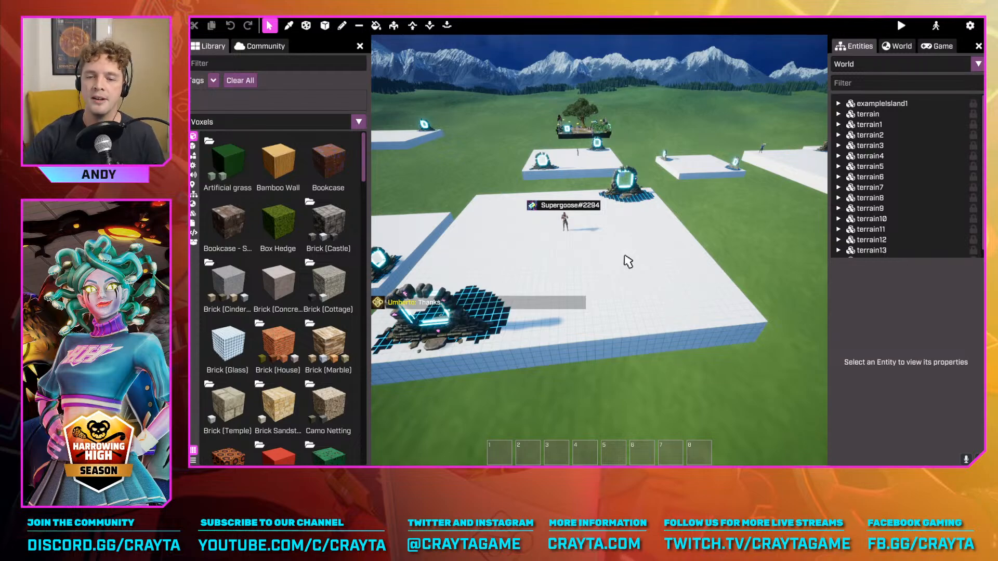
pyautogui.press('Tab')
pyautogui.press('w')
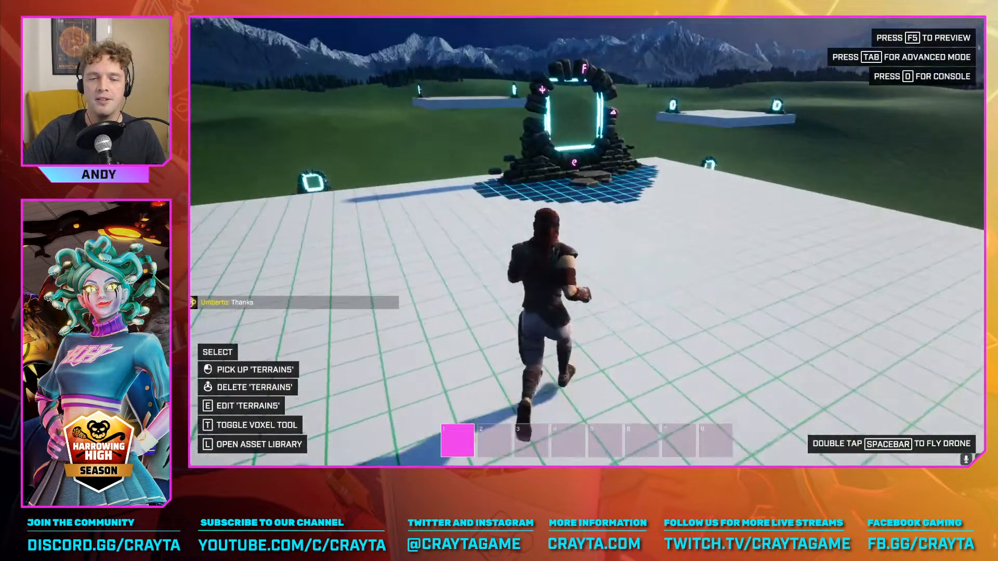
pyautogui.press('w')
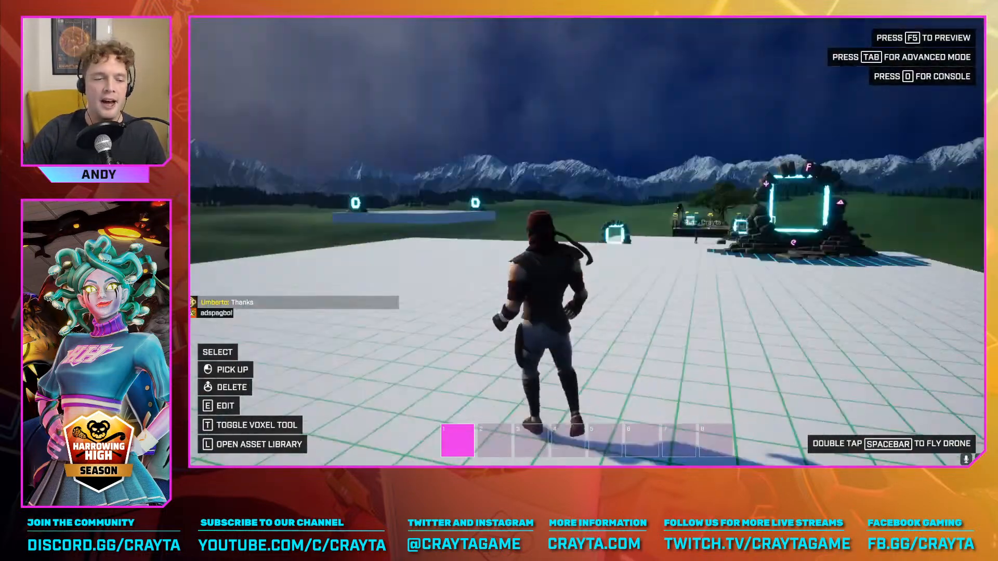
pyautogui.press('Tab')
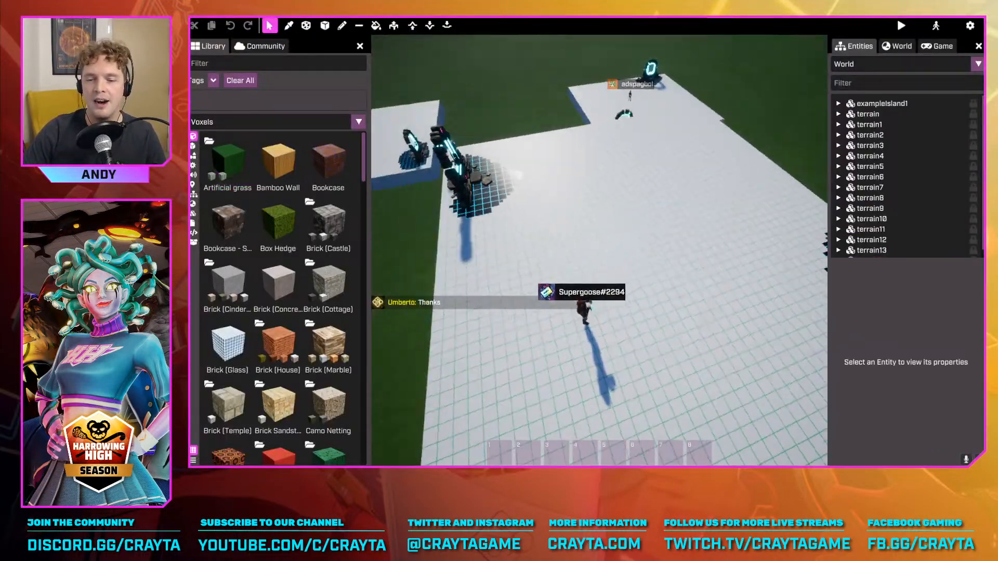
# Circle the camera around the character to look over the empty building area on the platform
pyautogui.moveTo(827, 276); pyautogui.dragTo(801, 188, button='right')
pyautogui.moveTo(597, 249); pyautogui.dragTo(649, 256, button='right')
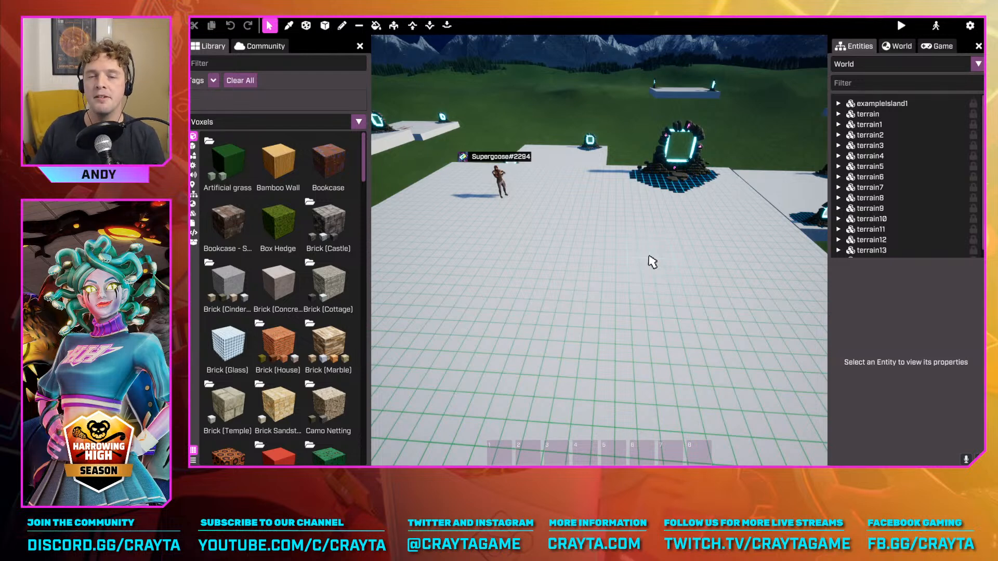
pyautogui.moveTo(575, 240)
pyautogui.mouseDown(button='right')
pyautogui.moveTo(618, 249)
pyautogui.moveTo(576, 240)
pyautogui.mouseUp(button='right')
pyautogui.press('a')
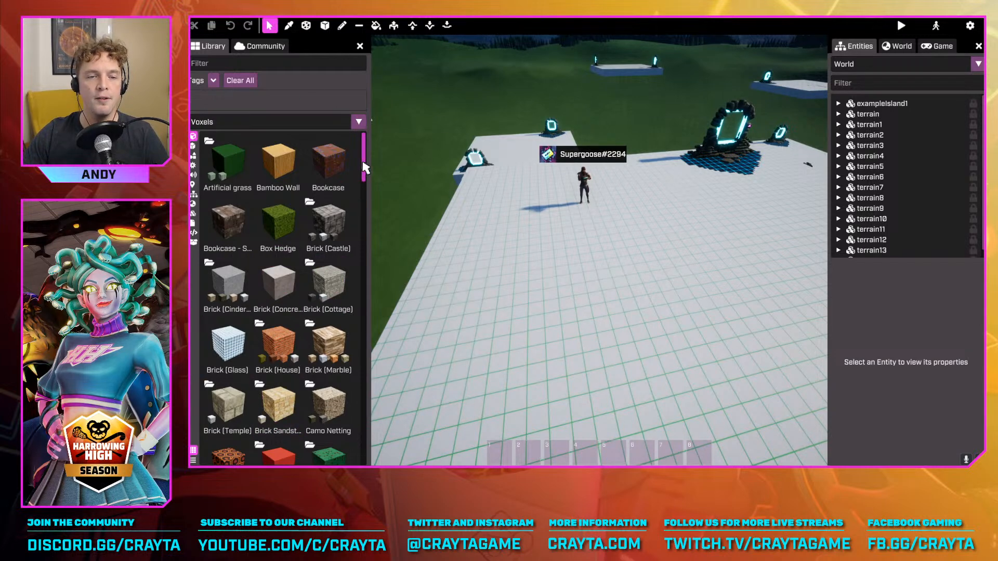
pyautogui.moveTo(363, 162)
pyautogui.mouseDown()
pyautogui.moveTo(348, 406)
pyautogui.moveTo(375, 170)
pyautogui.moveTo(374, 149)
pyautogui.moveTo(353, 396)
pyautogui.moveTo(366, 152)
pyautogui.mouseUp()
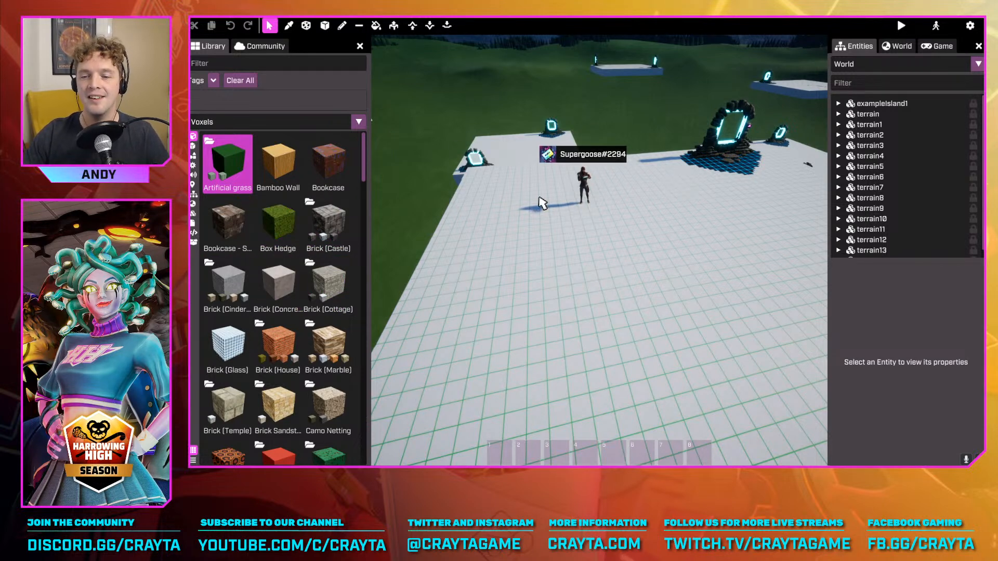
pyautogui.moveTo(540, 202); pyautogui.dragTo(591, 347, button='right')
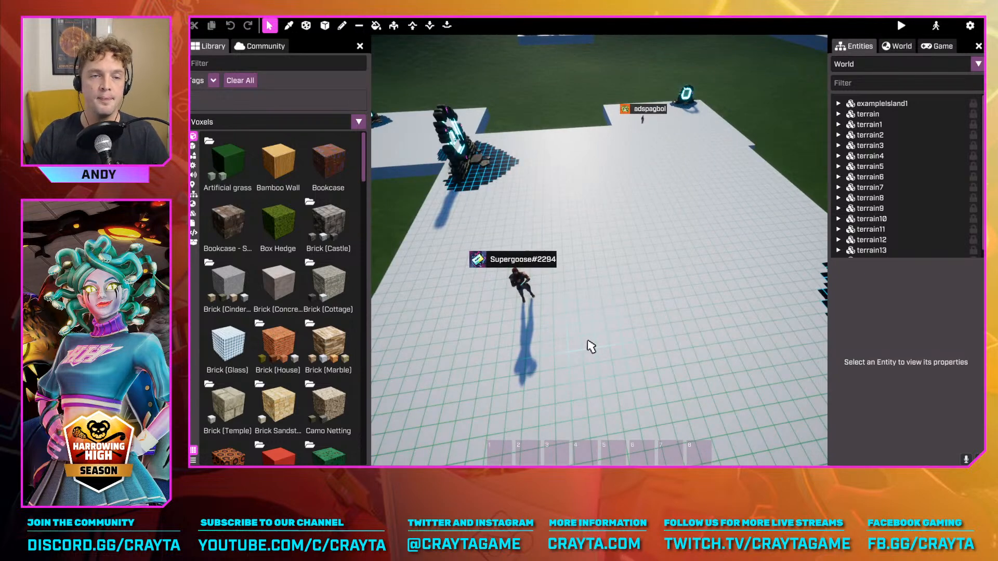
# Place scattered 2 × 2 × 2 voxel blocks around the character on the blank platform with the Voxel Pen
pyautogui.click(342, 27)
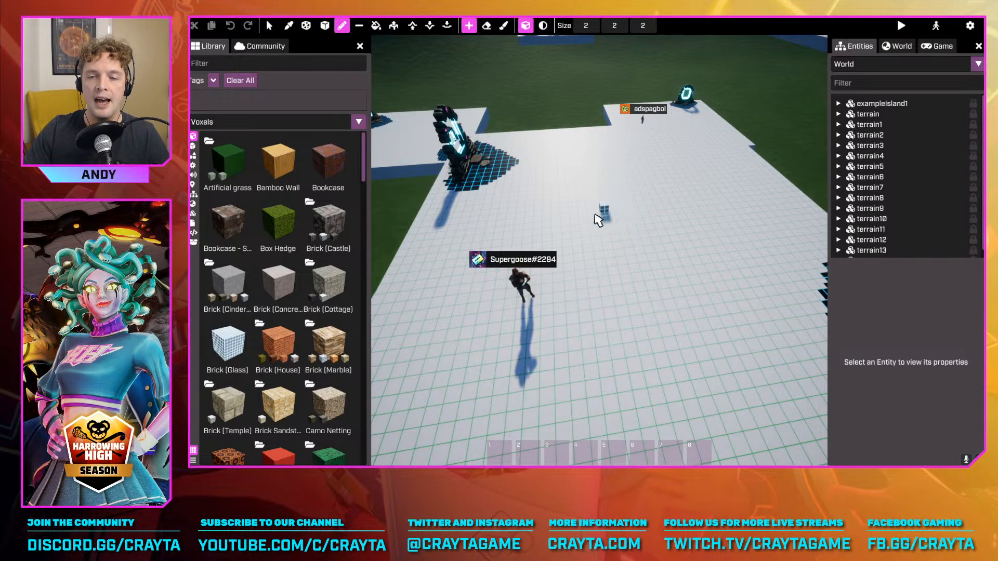
pyautogui.click(479, 244)
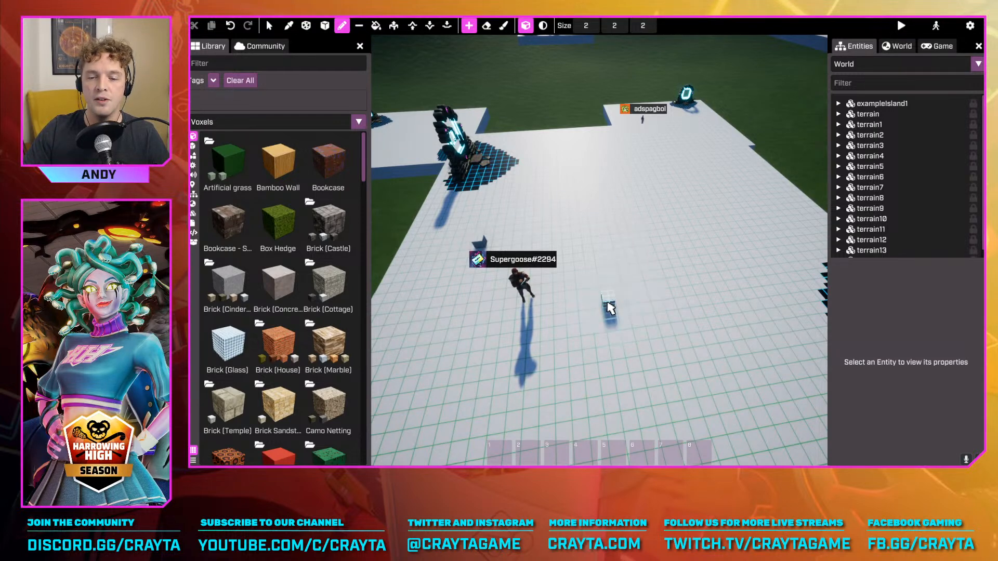
pyautogui.click(609, 306)
pyautogui.click(573, 257)
pyautogui.click(534, 223)
pyautogui.click(467, 294)
pyautogui.click(522, 242)
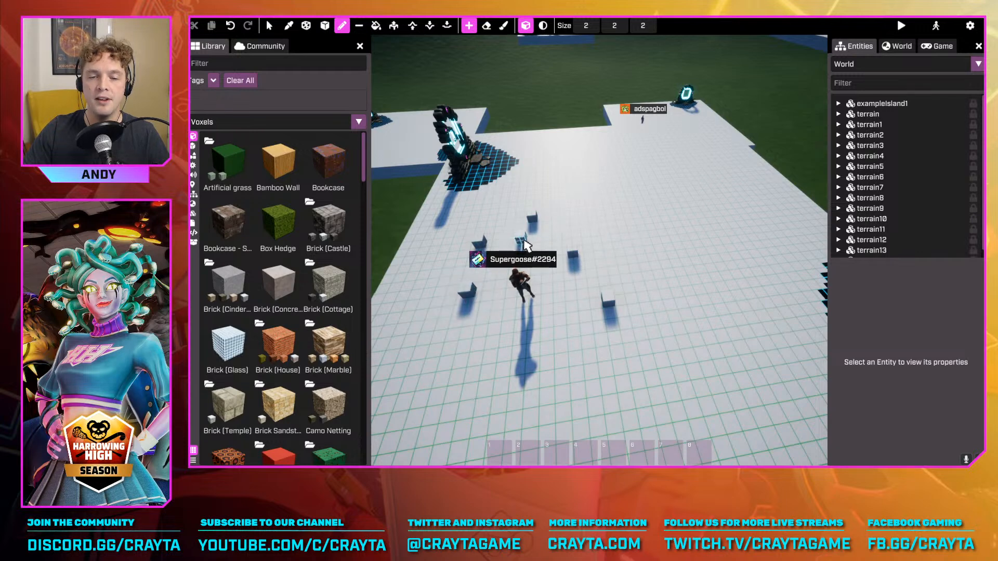
pyautogui.click(462, 210)
pyautogui.click(412, 273)
pyautogui.click(547, 301)
pyautogui.click(615, 336)
pyautogui.moveTo(588, 313)
pyautogui.mouseDown(button='right')
pyautogui.moveTo(572, 291)
pyautogui.moveTo(585, 283)
pyautogui.moveTo(588, 314)
pyautogui.mouseUp(button='right')
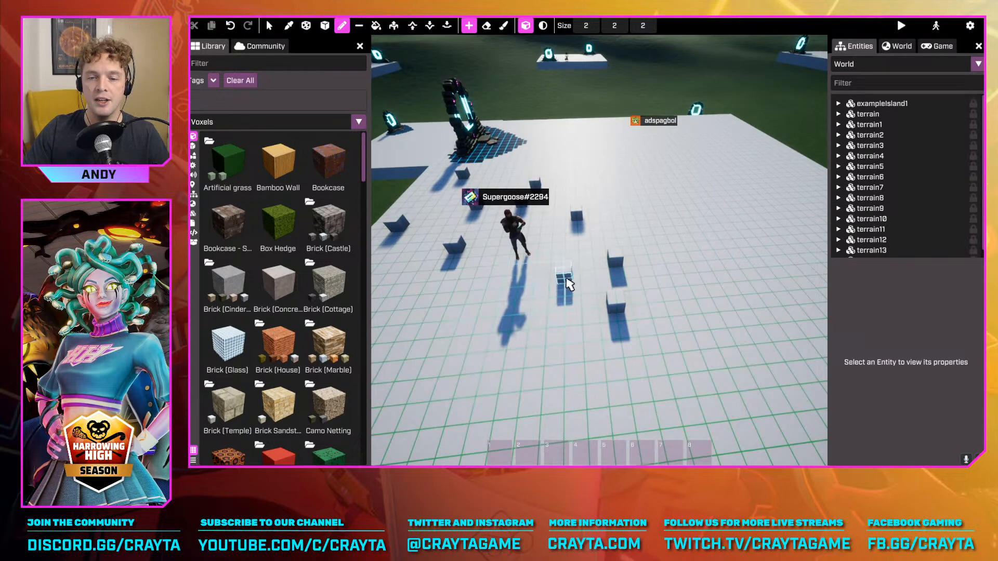
# Add more 2 × 2 × 2 voxel blocks on the platform in front of and beside the character
pyautogui.click(565, 282)
pyautogui.click(598, 243)
pyautogui.click(513, 308)
pyautogui.click(450, 296)
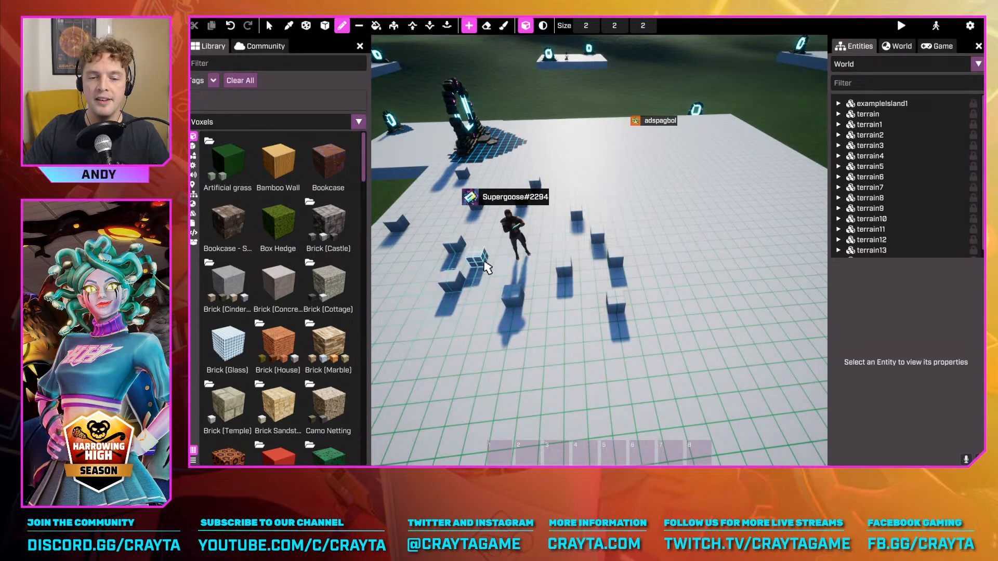
pyautogui.click(484, 268)
pyautogui.click(483, 339)
pyautogui.click(565, 304)
pyautogui.click(635, 290)
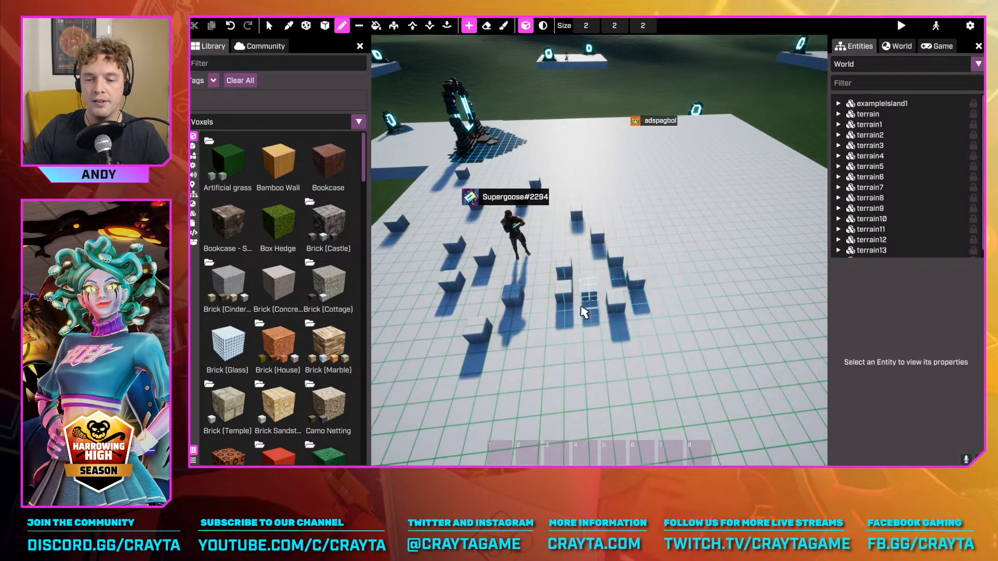
pyautogui.click(576, 325)
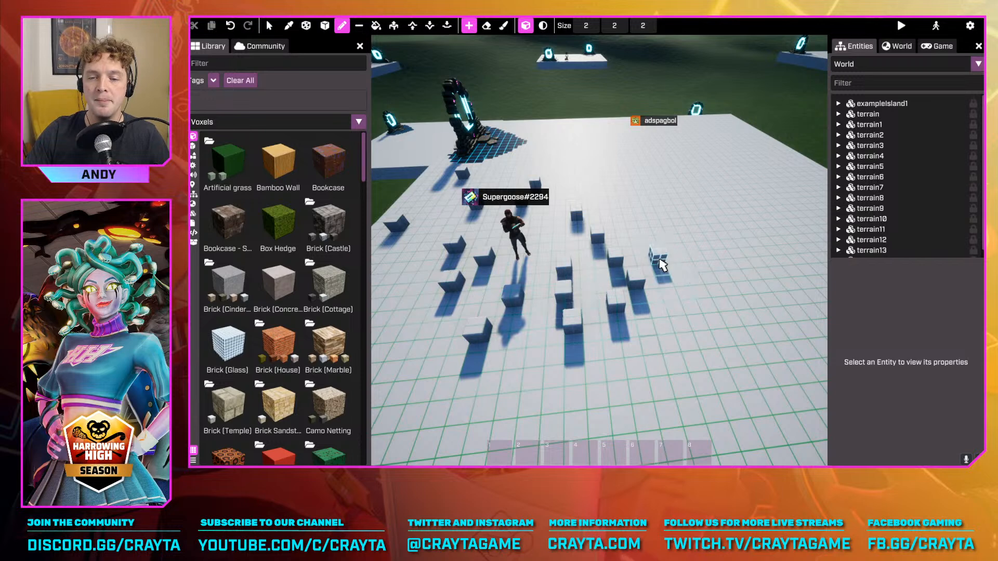
# Try the Voxel Pen at sizes up to 21 × 21 × 21, reduce it to 1 × 1 × 1 and place small voxels beside the nearest blocks
pyautogui.scroll(4, 629, 229)
pyautogui.scroll(19, 629, 229)
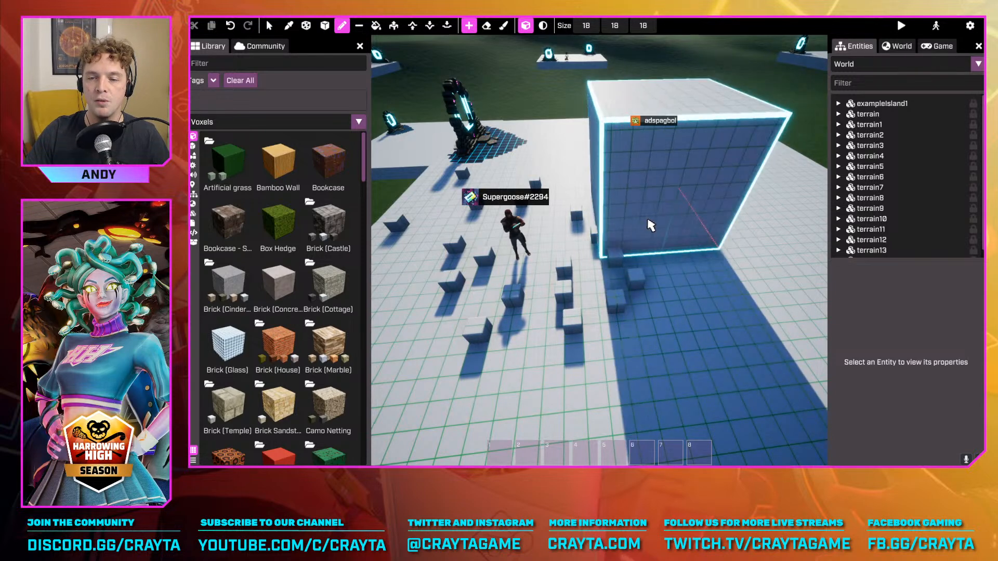
pyautogui.scroll(-20, 640, 235)
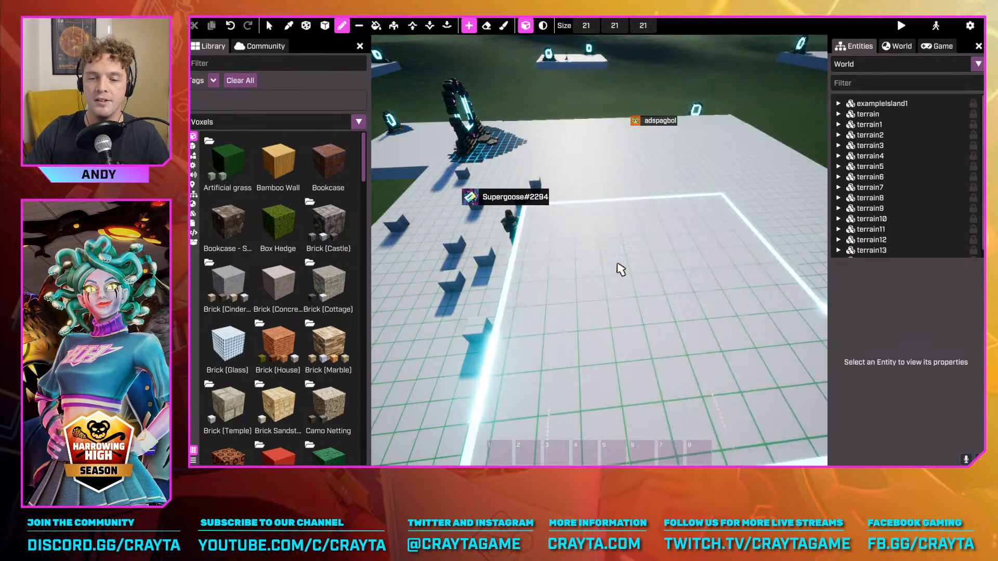
pyautogui.scroll(-1, 647, 316)
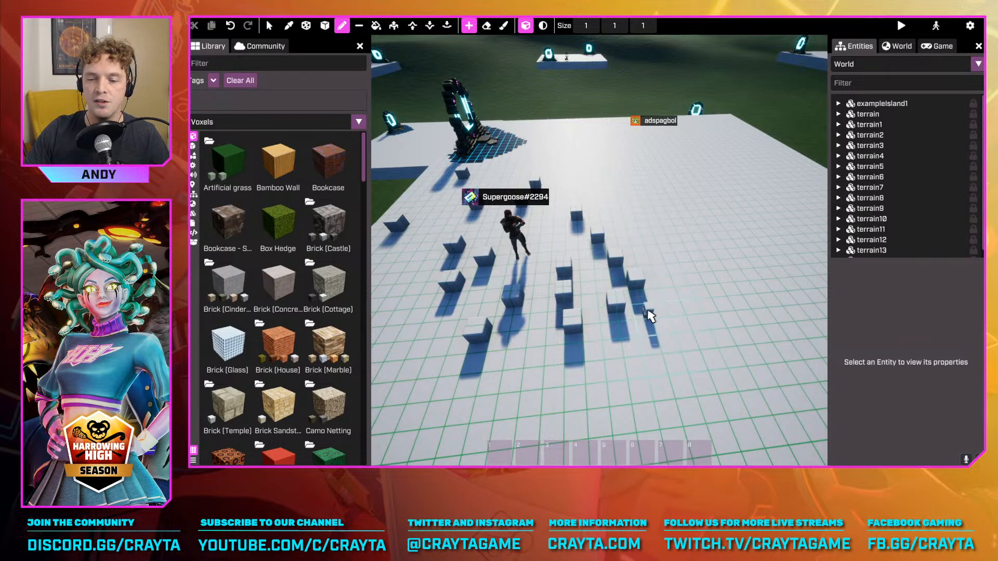
pyautogui.click(647, 314)
pyautogui.click(638, 316)
pyautogui.click(648, 334)
pyautogui.click(653, 332)
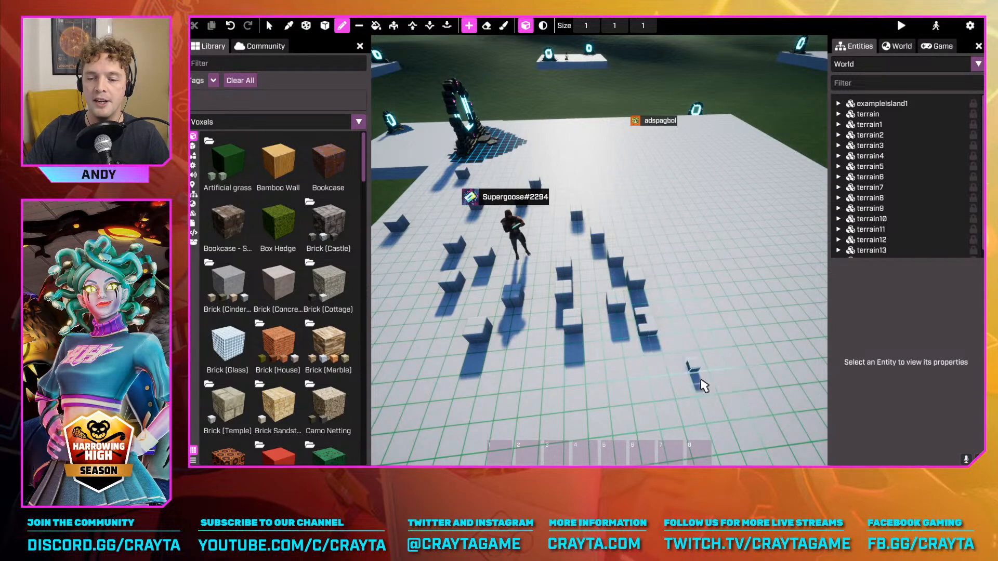
# Add more 1 × 1 × 1 voxels to the small cluster in front of the scattered blocks
pyautogui.press('s')
pyautogui.moveTo(702, 385); pyautogui.dragTo(660, 375, button='right')
pyautogui.press('w')
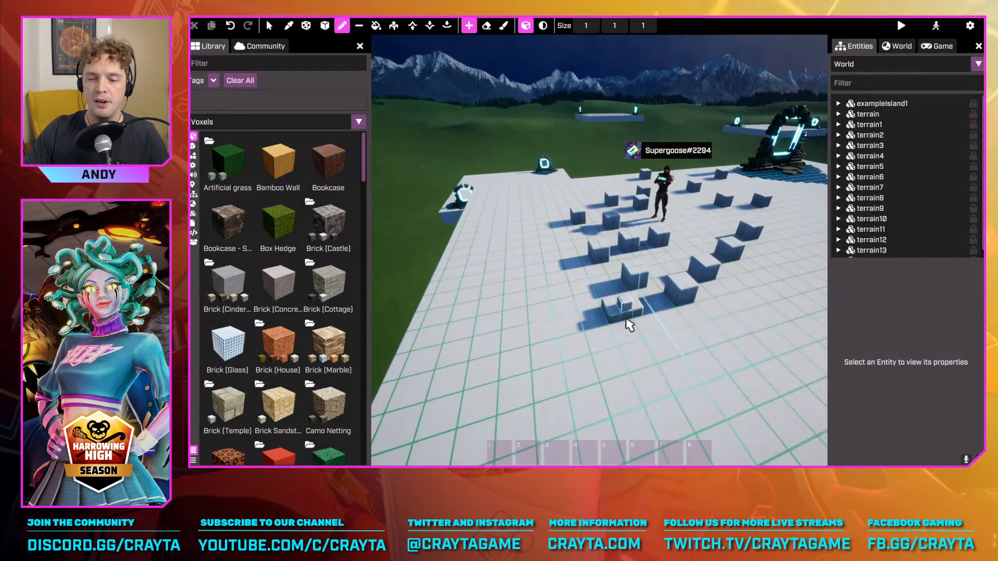
pyautogui.click(629, 326)
pyautogui.click(651, 331)
pyautogui.click(634, 335)
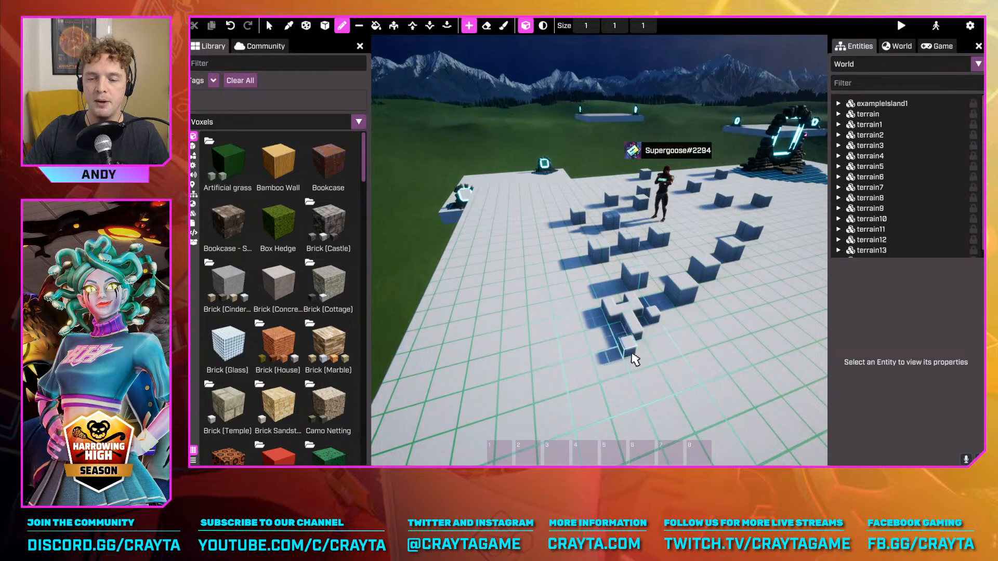
pyautogui.click(638, 349)
# Draw a strip of 1 × 1 × 1 voxels extending sideways from the small cluster
pyautogui.moveTo(622, 365); pyautogui.dragTo(664, 355)
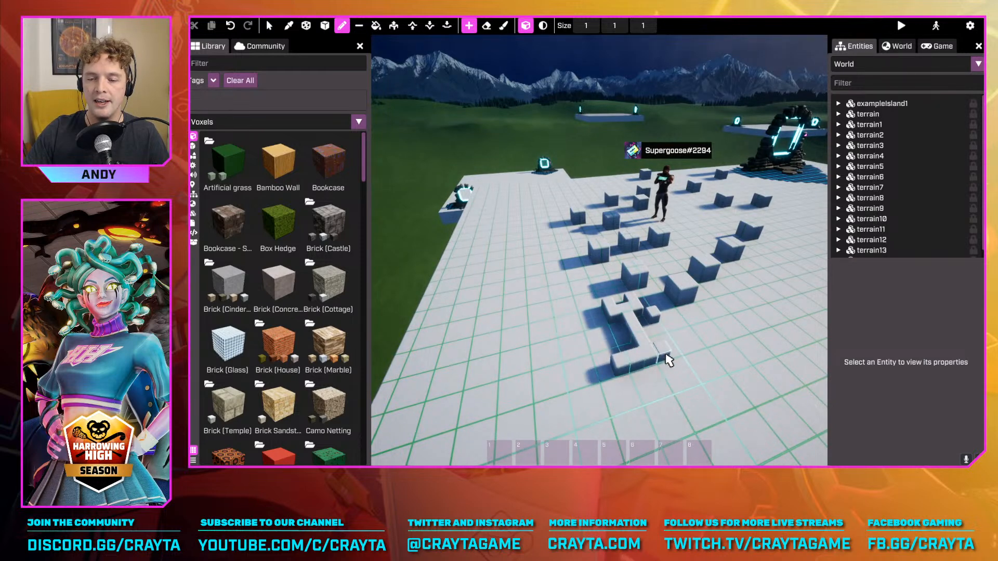
pyautogui.moveTo(708, 354); pyautogui.dragTo(591, 370, button='right')
pyautogui.moveTo(566, 376); pyautogui.dragTo(606, 346)
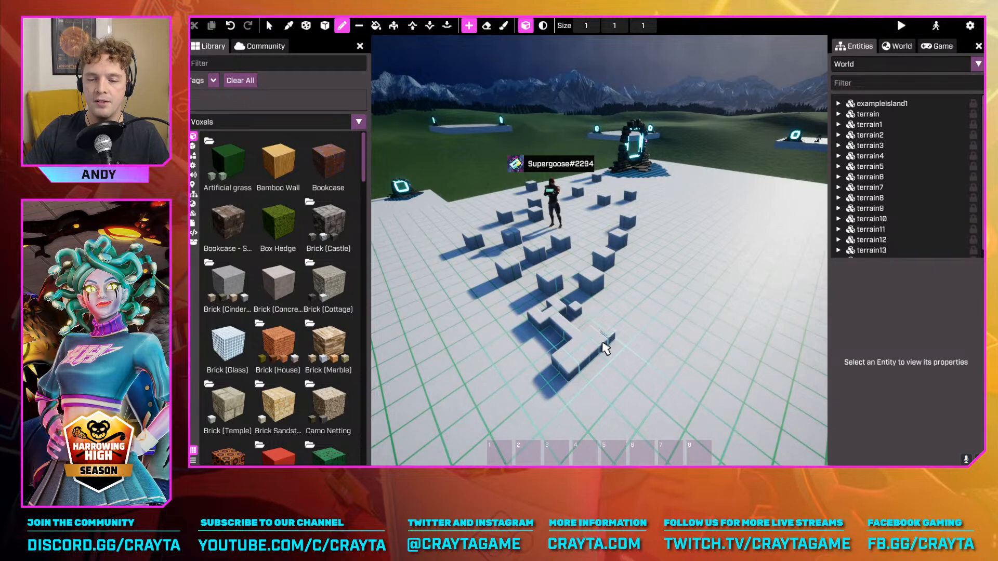
pyautogui.moveTo(578, 386); pyautogui.dragTo(594, 376)
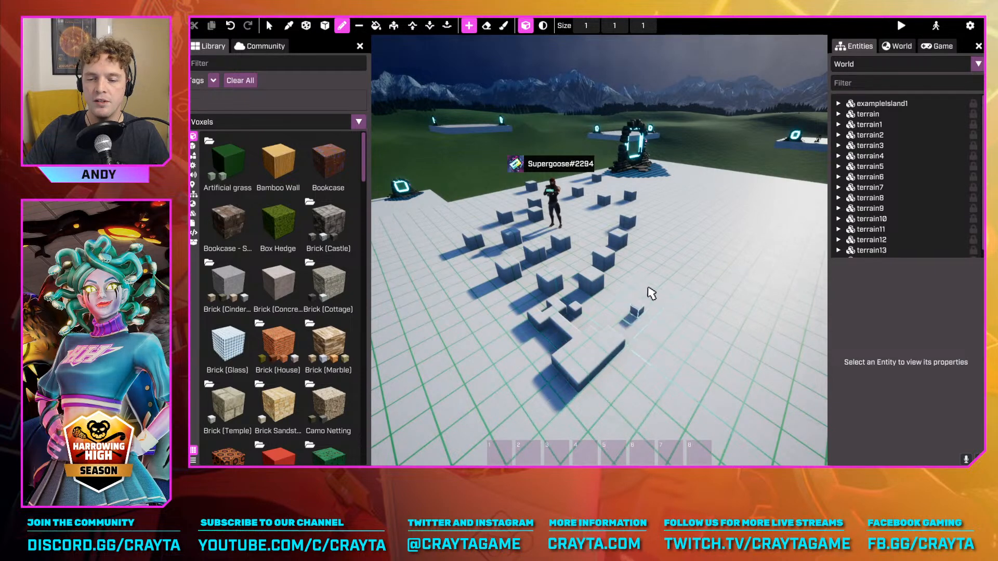
pyautogui.moveTo(651, 291)
pyautogui.mouseDown(button='right')
pyautogui.moveTo(649, 281)
pyautogui.moveTo(662, 285)
pyautogui.mouseUp(button='right')
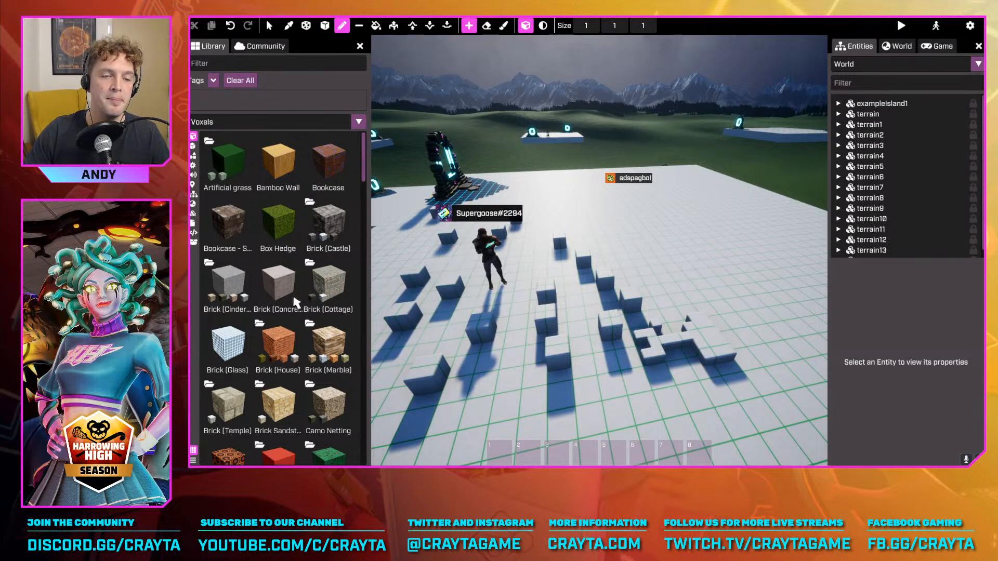
# Try the Brick (Cottage) and Brick (Castle) voxels in the library and choose Box Hedge as the building material
pyautogui.click(328, 267)
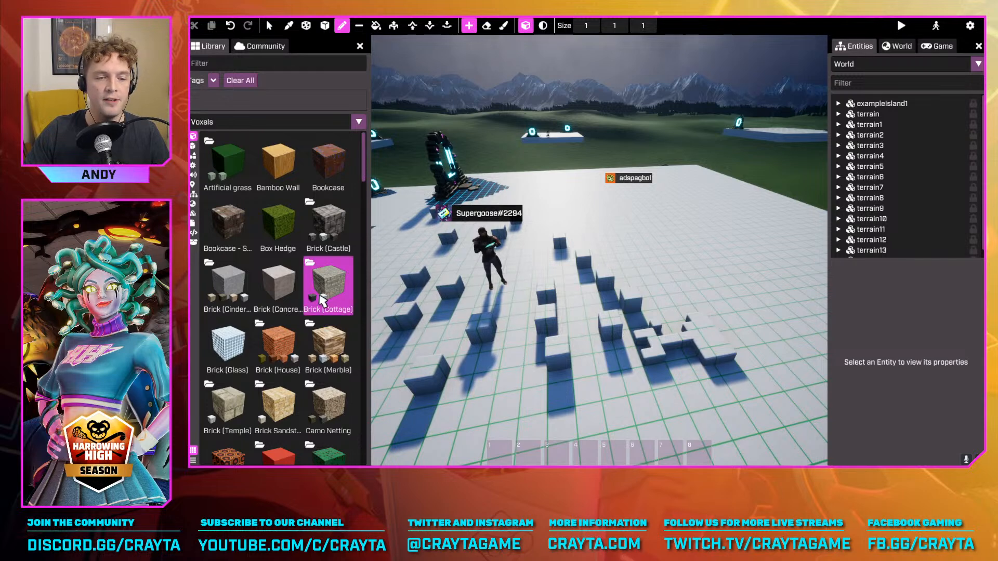
pyautogui.click(329, 228)
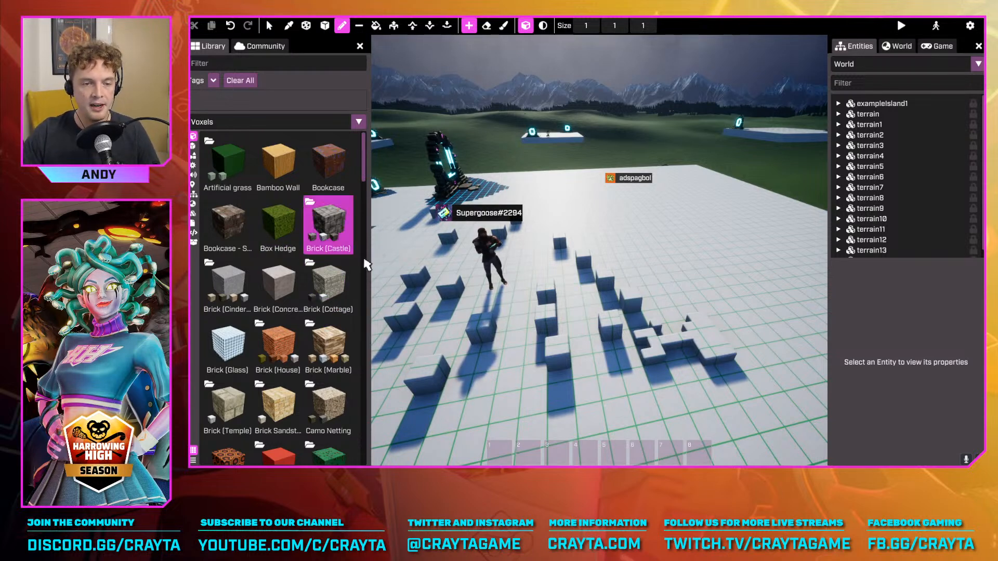
pyautogui.scroll(-3, 290, 224)
pyautogui.scroll(2, 291, 213)
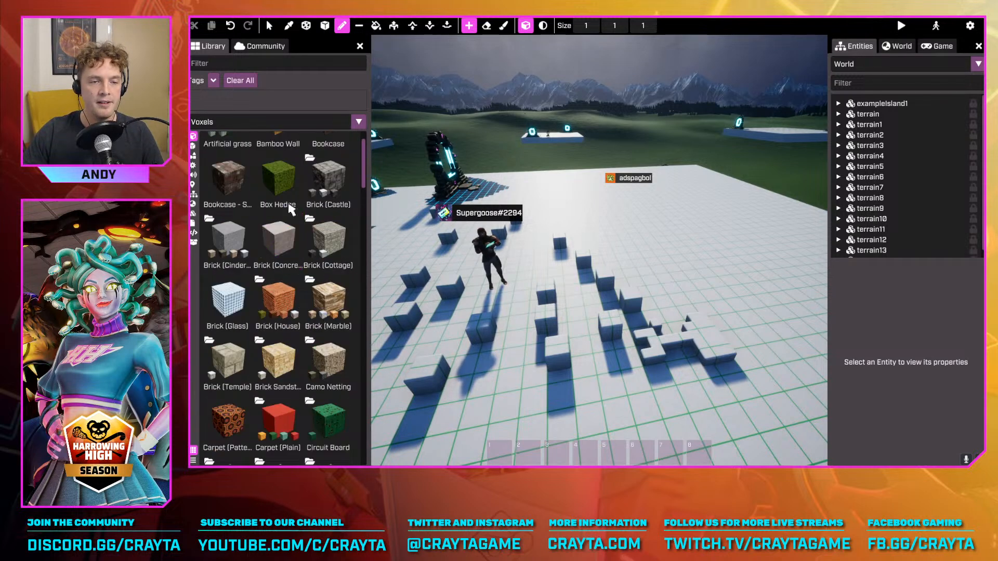
pyautogui.click(278, 182)
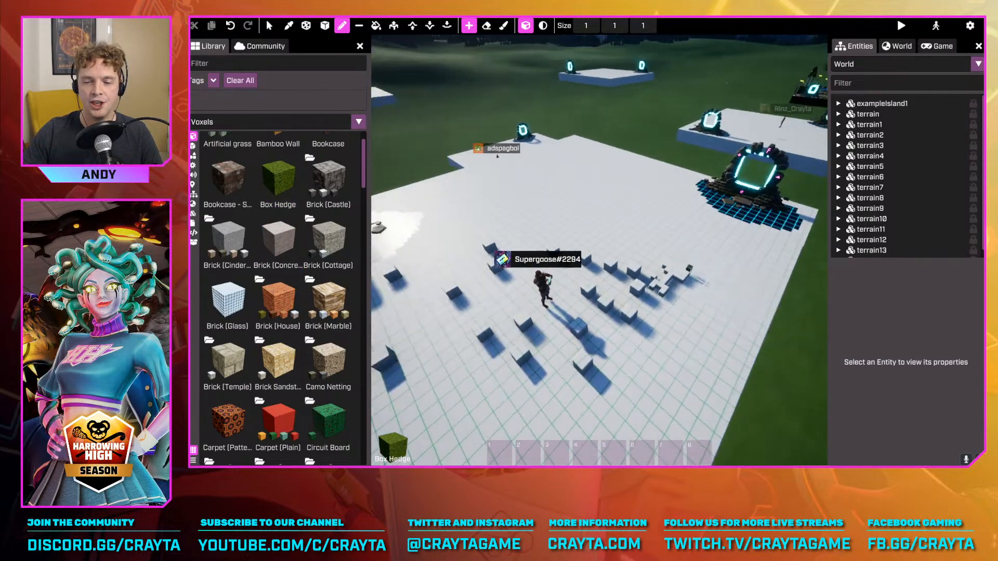
# Set the voxel size to 2 × 2 × 2 and build a straight Box Hedge wall near the platform's edge
pyautogui.moveTo(688, 268)
pyautogui.mouseDown(button='right')
pyautogui.moveTo(680, 272)
pyautogui.moveTo(686, 260)
pyautogui.moveTo(591, 306)
pyautogui.moveTo(578, 301)
pyautogui.moveTo(582, 291)
pyautogui.moveTo(697, 276)
pyautogui.moveTo(630, 308)
pyautogui.mouseUp(button='right')
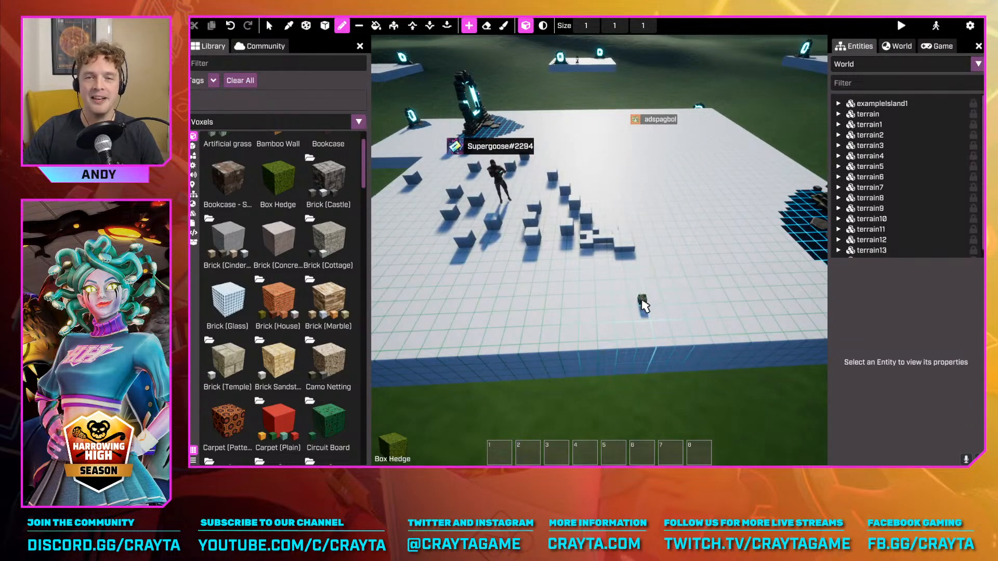
pyautogui.scroll(1, 635, 307)
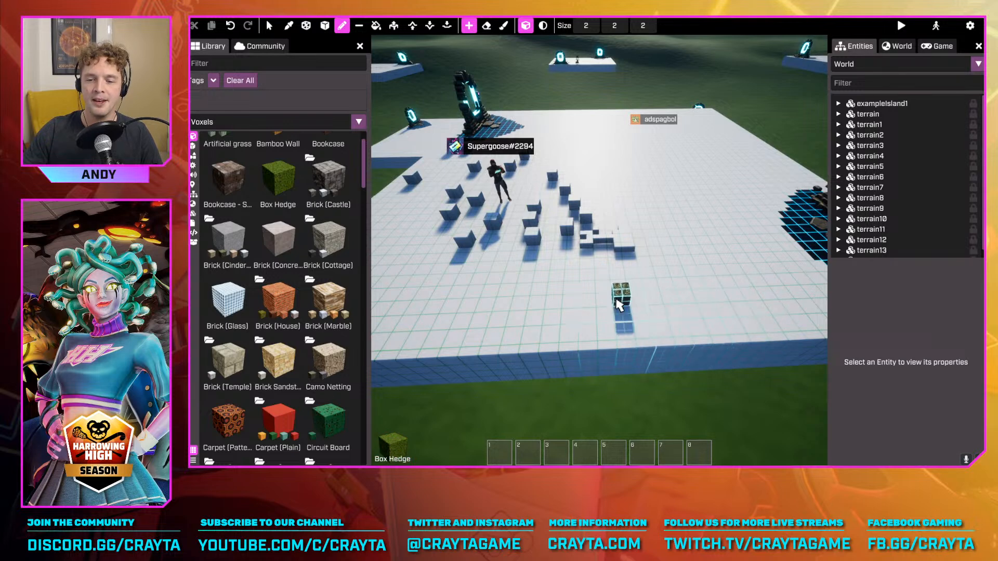
pyautogui.moveTo(606, 305)
pyautogui.mouseDown()
pyautogui.moveTo(557, 308)
pyautogui.moveTo(531, 293)
pyautogui.moveTo(624, 289)
pyautogui.mouseUp()
pyautogui.moveTo(623, 352); pyautogui.dragTo(649, 356, button='right')
pyautogui.moveTo(685, 352)
pyautogui.mouseDown()
pyautogui.moveTo(679, 319)
pyautogui.moveTo(657, 291)
pyautogui.moveTo(641, 295)
pyautogui.moveTo(567, 260)
pyautogui.mouseUp()
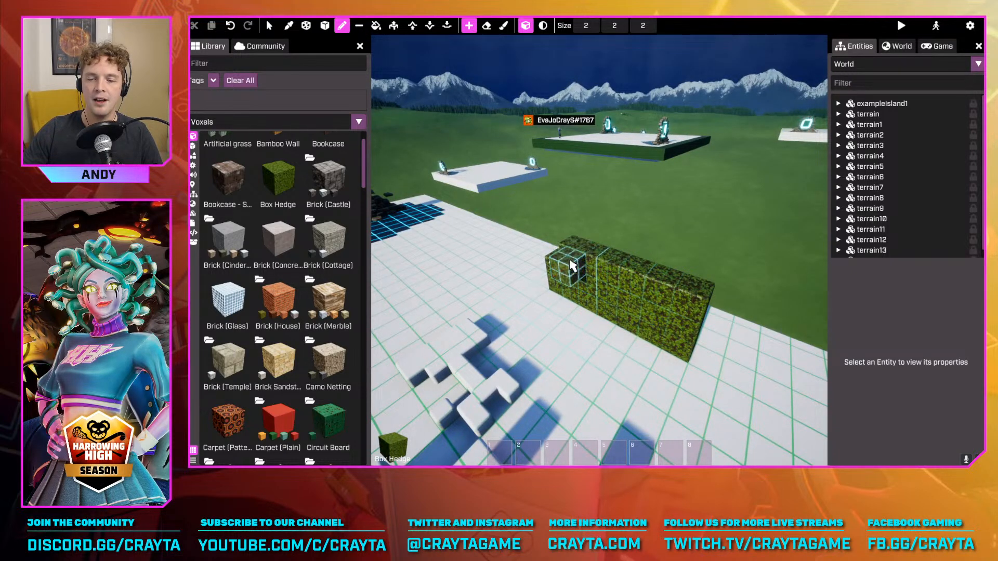
pyautogui.moveTo(556, 254); pyautogui.dragTo(557, 258, button='right')
pyautogui.press('s')
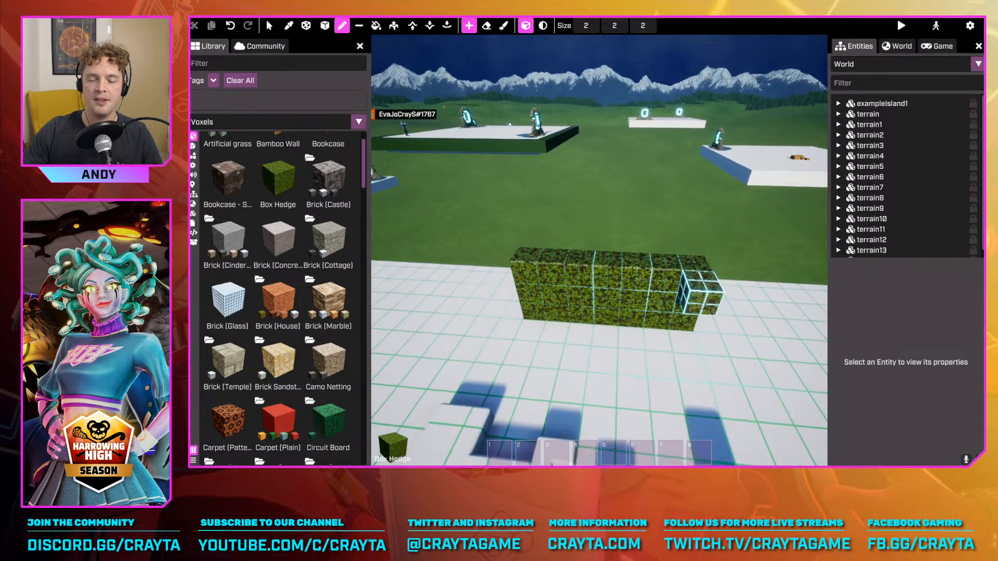
pyautogui.moveTo(685, 283); pyautogui.dragTo(686, 283, button='right')
pyautogui.press('w')
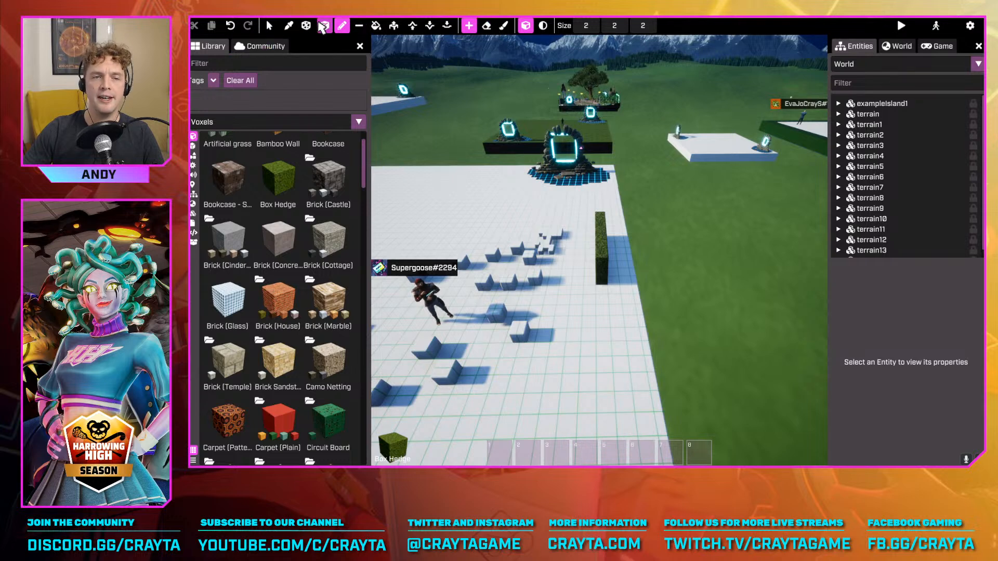
# Switch the Voxel Pen to erase mode and remove the hedge wall's upper row, leaving one raised block at the far end
pyautogui.click(471, 27)
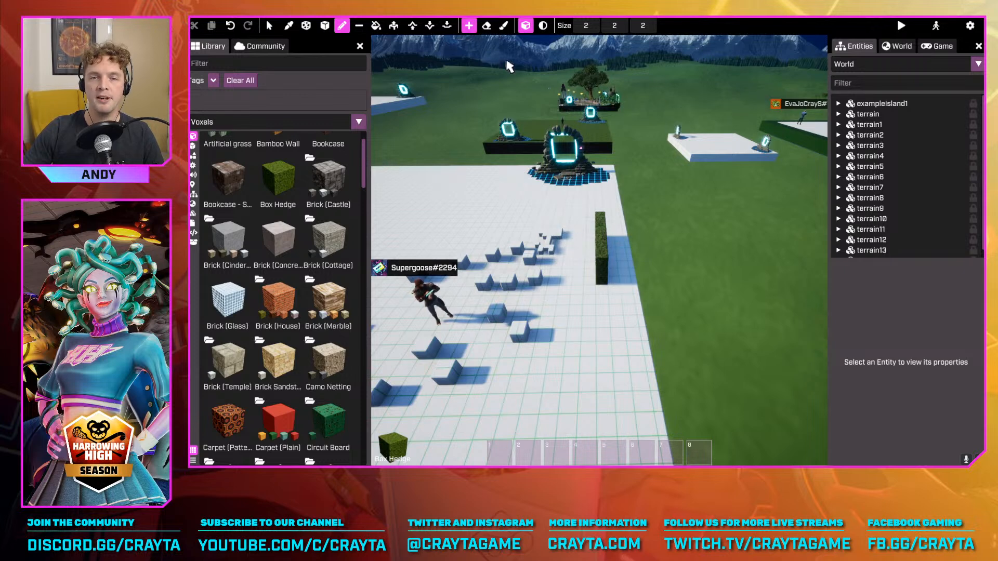
pyautogui.press('w')
pyautogui.moveTo(498, 223); pyautogui.dragTo(543, 279, button='right')
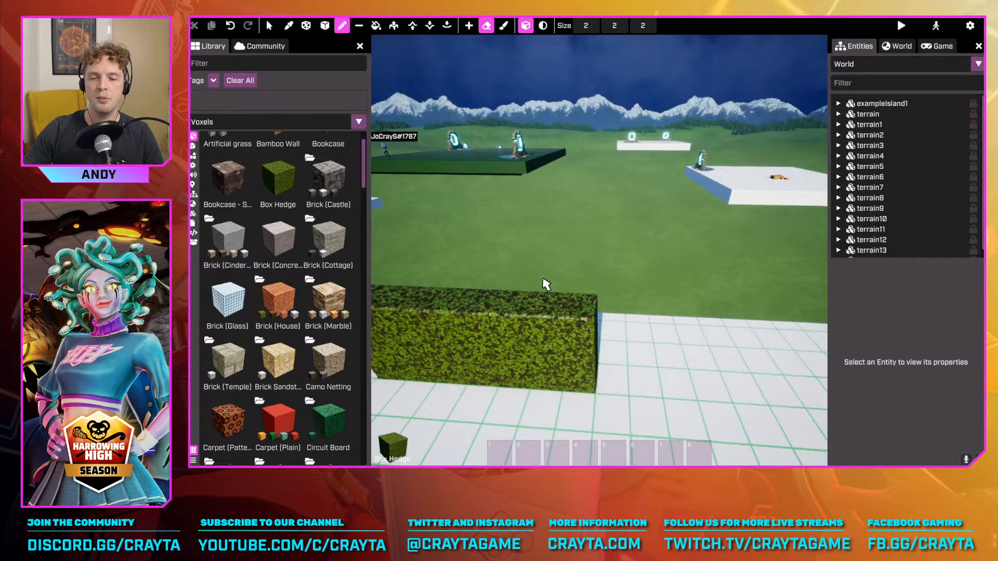
pyautogui.click(578, 338)
pyautogui.click(535, 334)
pyautogui.press('a')
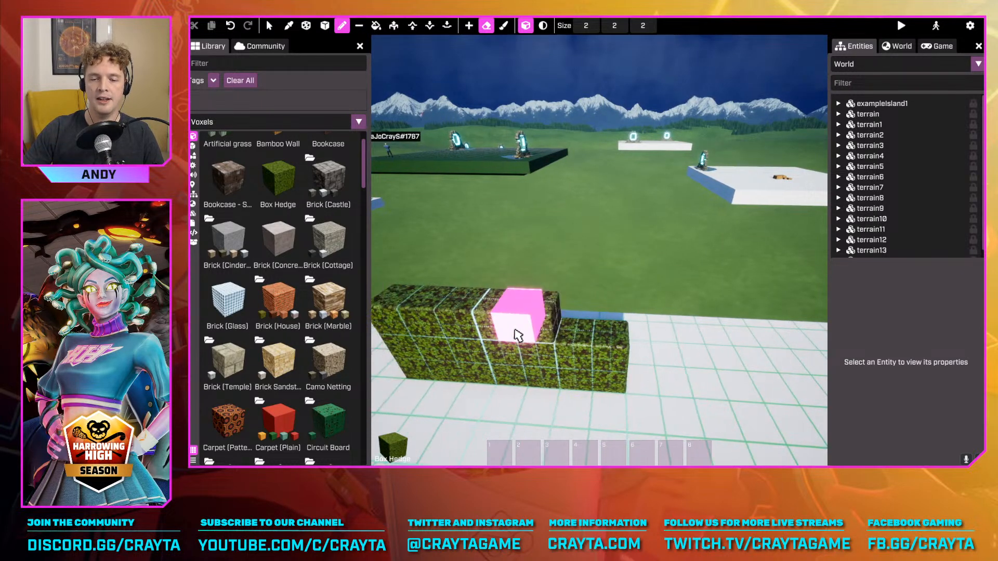
pyautogui.moveTo(528, 329); pyautogui.dragTo(412, 320)
pyautogui.press('a')
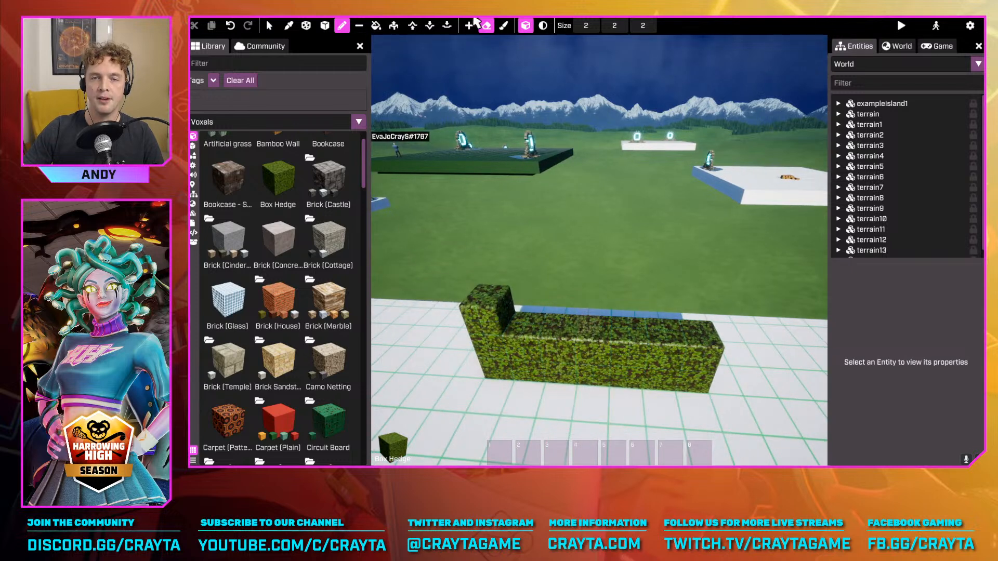
# Switch the Voxel Pen to paint mode and paint a Box Hedge patch onto the platform floor beside the end of the hedge wall
pyautogui.click(503, 32)
pyautogui.press('s')
pyautogui.moveTo(591, 85)
pyautogui.mouseDown(button='right')
pyautogui.moveTo(695, 178)
pyautogui.moveTo(671, 189)
pyautogui.mouseUp(button='right')
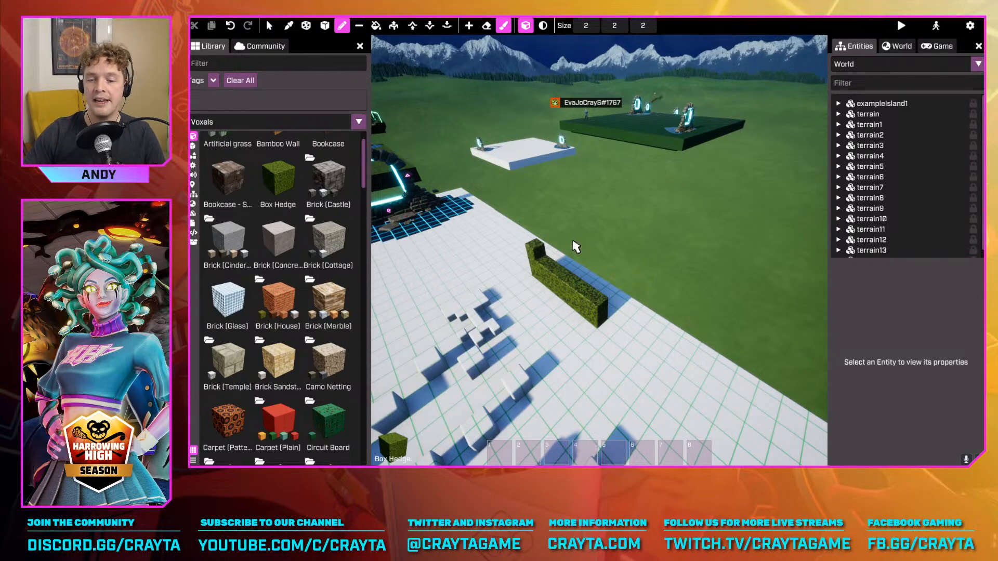
pyautogui.press('d')
pyautogui.moveTo(575, 245); pyautogui.dragTo(568, 281, button='right')
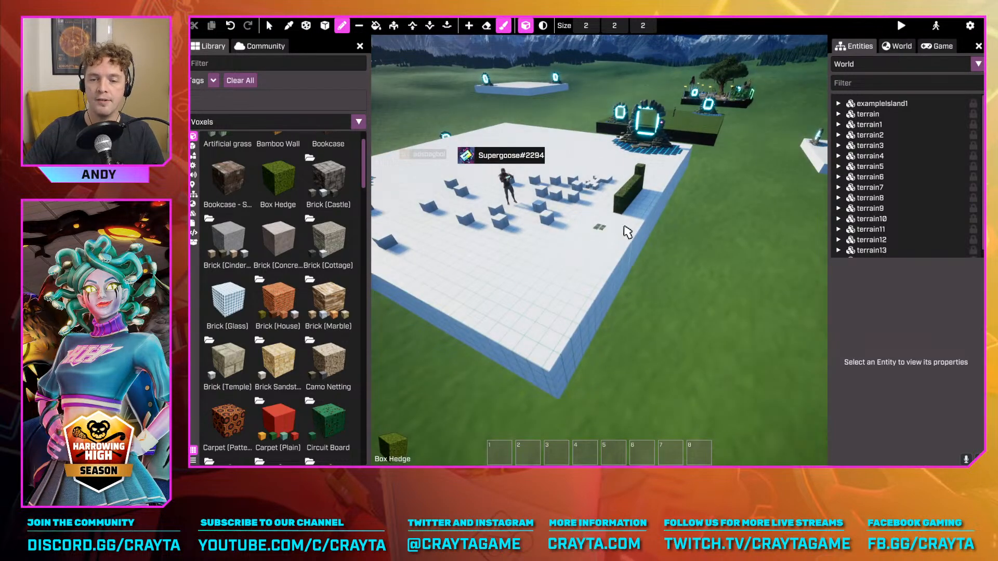
pyautogui.press('w')
pyautogui.moveTo(624, 226)
pyautogui.mouseDown(button='right')
pyautogui.moveTo(624, 237)
pyautogui.moveTo(626, 218)
pyautogui.mouseUp(button='right')
pyautogui.moveTo(627, 212)
pyautogui.mouseDown()
pyautogui.moveTo(616, 231)
pyautogui.moveTo(624, 252)
pyautogui.moveTo(573, 268)
pyautogui.moveTo(567, 245)
pyautogui.moveTo(593, 263)
pyautogui.moveTo(588, 244)
pyautogui.moveTo(572, 275)
pyautogui.moveTo(582, 268)
pyautogui.moveTo(541, 265)
pyautogui.moveTo(629, 254)
pyautogui.mouseUp()
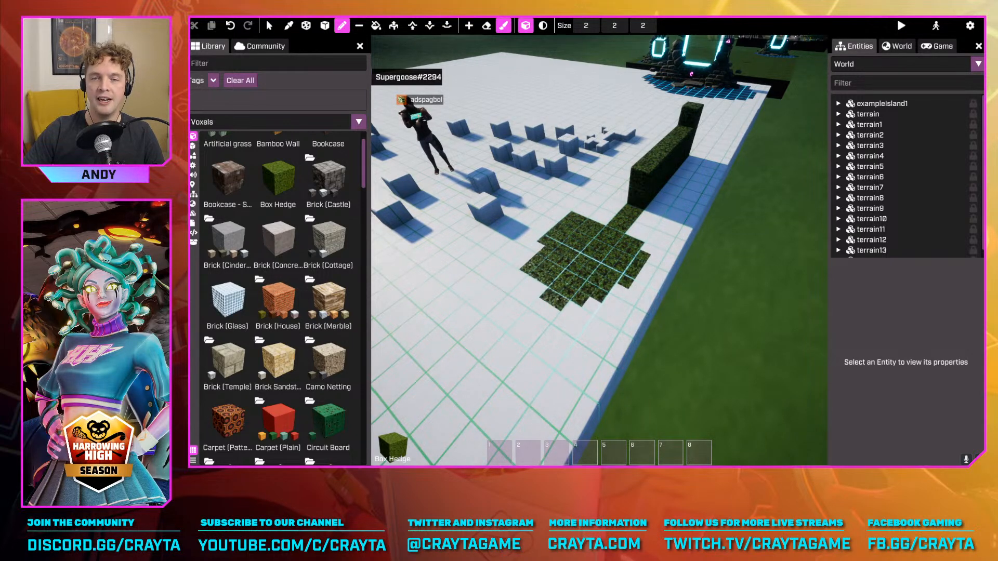
# Circle the camera around the platform to examine the scattered blocks, the hedge wall and the painted patch
pyautogui.press('s')
pyautogui.moveTo(591, 269); pyautogui.dragTo(689, 249, button='right')
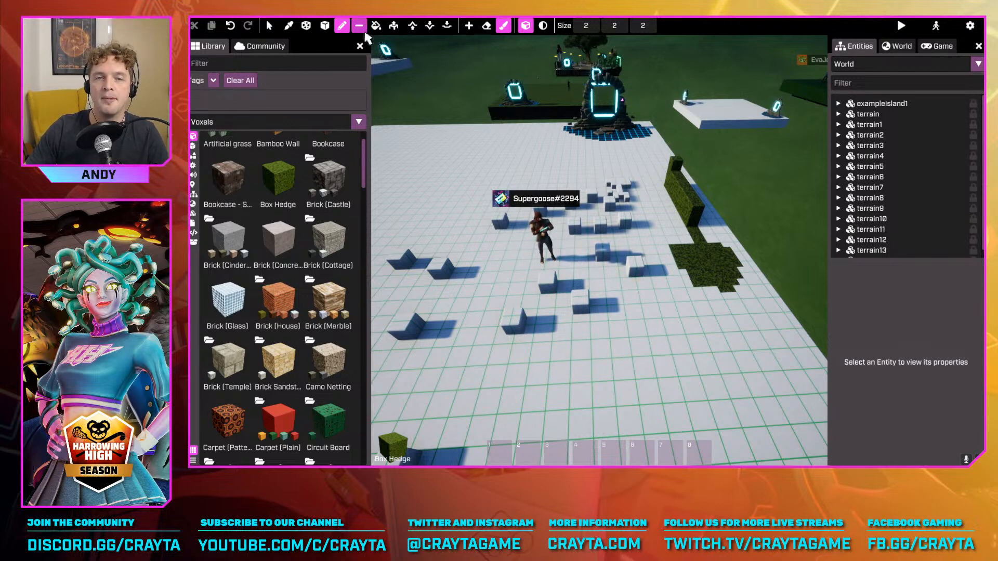
pyautogui.press('d')
pyautogui.moveTo(778, 224)
pyautogui.mouseDown(button='right')
pyautogui.moveTo(676, 218)
pyautogui.moveTo(778, 223)
pyautogui.mouseUp(button='right')
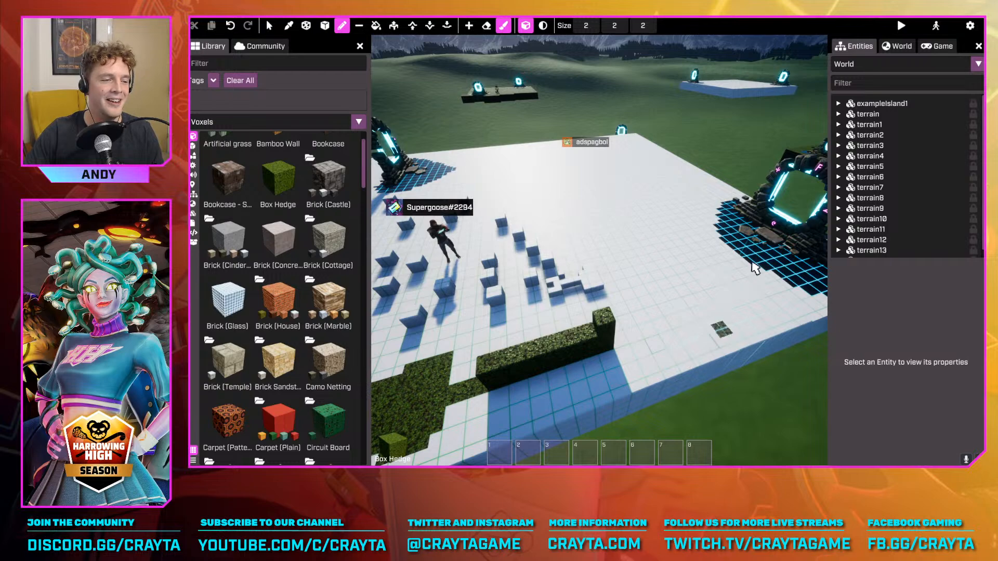
pyautogui.press('d')
pyautogui.moveTo(750, 263); pyautogui.dragTo(603, 294, button='right')
pyautogui.moveTo(722, 179); pyautogui.dragTo(675, 157, button='right')
pyautogui.press('w')
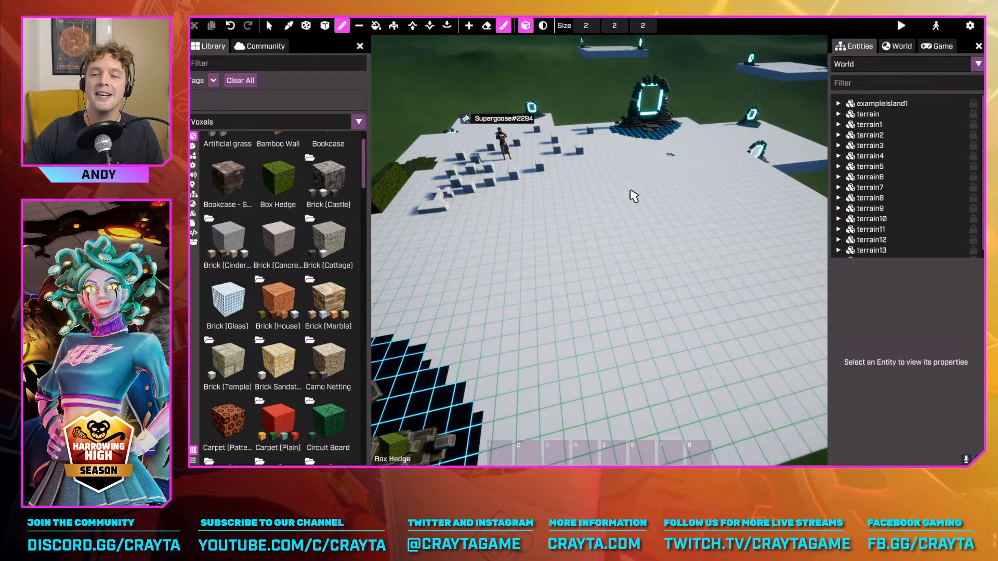
pyautogui.press('w')
pyautogui.moveTo(662, 230); pyautogui.dragTo(645, 284, button='right')
pyautogui.press('s')
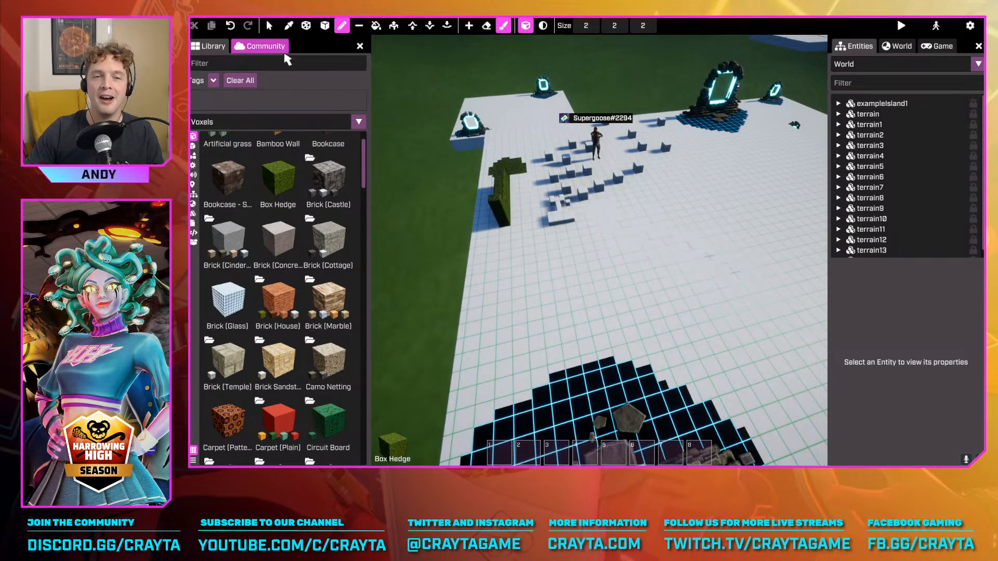
# Fill the whole white platform and its blocks with Box Hedge using Voxel Fill
pyautogui.click(377, 27)
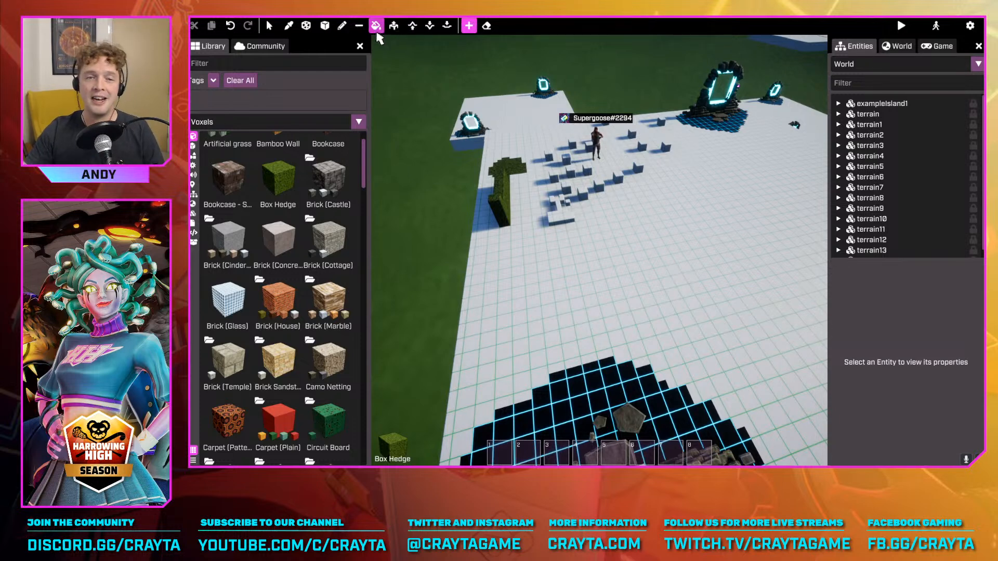
pyautogui.moveTo(422, 80); pyautogui.dragTo(522, 60, button='right')
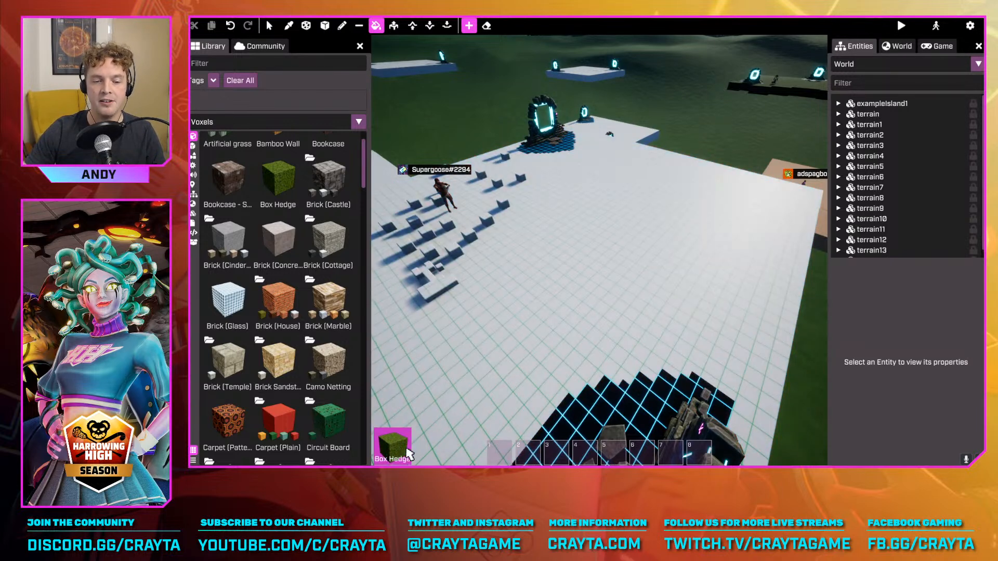
pyautogui.click(646, 221)
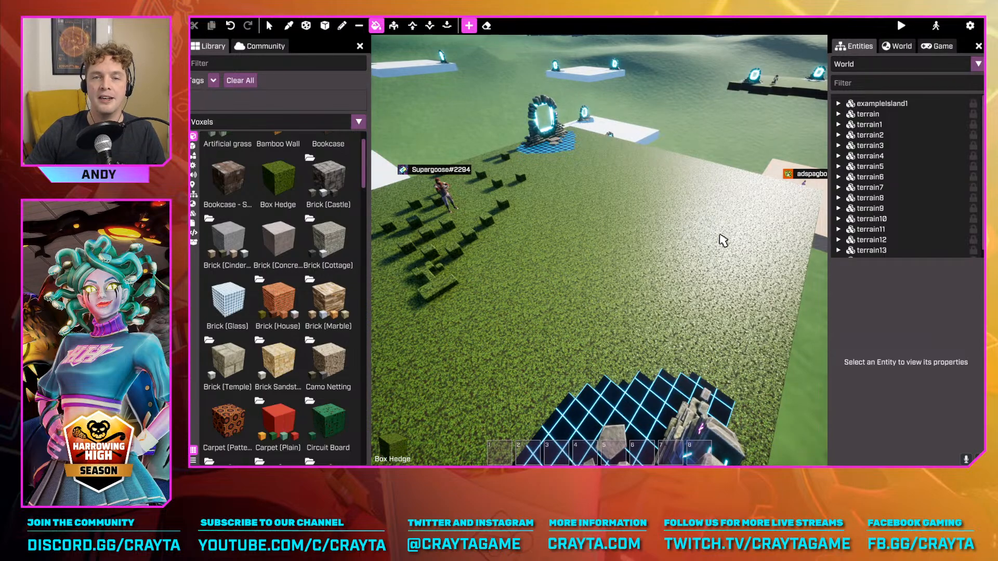
# Fly the camera around the hedge-covered platform to inspect the filled surface from several angles and heights
pyautogui.moveTo(721, 236); pyautogui.dragTo(660, 229, button='right')
pyautogui.press('d')
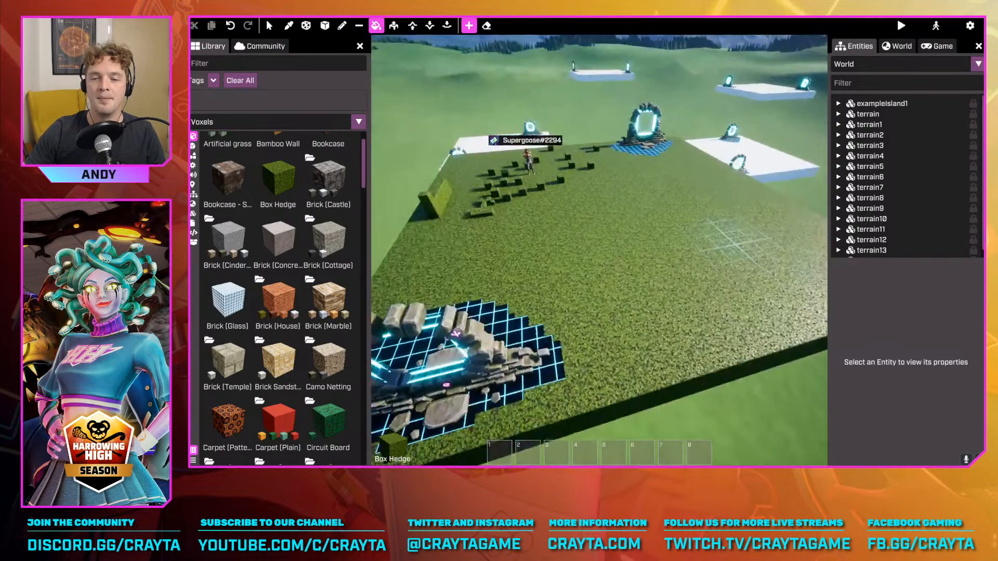
pyautogui.moveTo(728, 237); pyautogui.dragTo(728, 156, button='right')
pyautogui.press('d')
pyautogui.press('q')
pyautogui.press('e')
pyautogui.press('q')
pyautogui.press('e')
# Erase several voxels from the hedge-covered platform floor beside the scattered blocks using the Voxel Pen in erase mode
pyautogui.click(343, 26)
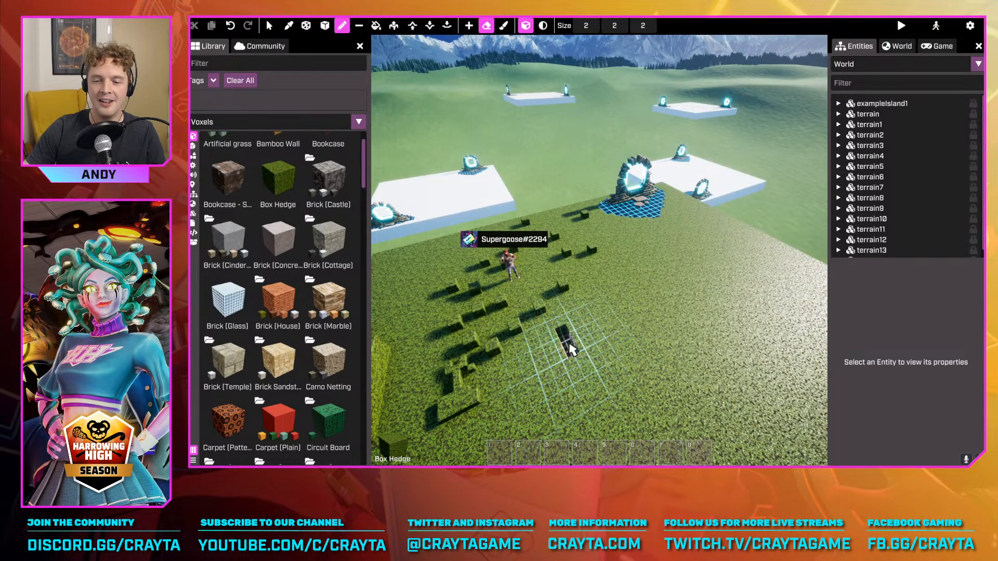
pyautogui.press('w')
pyautogui.moveTo(634, 358)
pyautogui.mouseDown(button='right')
pyautogui.moveTo(605, 390)
pyautogui.moveTo(658, 382)
pyautogui.moveTo(681, 364)
pyautogui.moveTo(624, 350)
pyautogui.moveTo(632, 360)
pyautogui.moveTo(650, 364)
pyautogui.moveTo(639, 344)
pyautogui.mouseUp(button='right')
pyautogui.press('s')
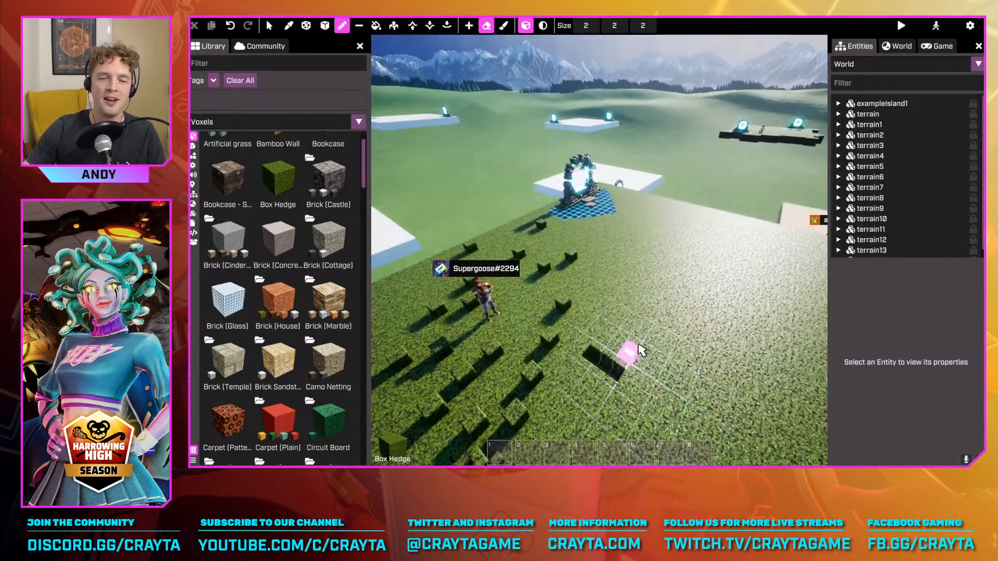
# Undo the erased floor voxels and the Box Hedge fill to bring back the white platform
pyautogui.hotkey('ctrl', 'z')
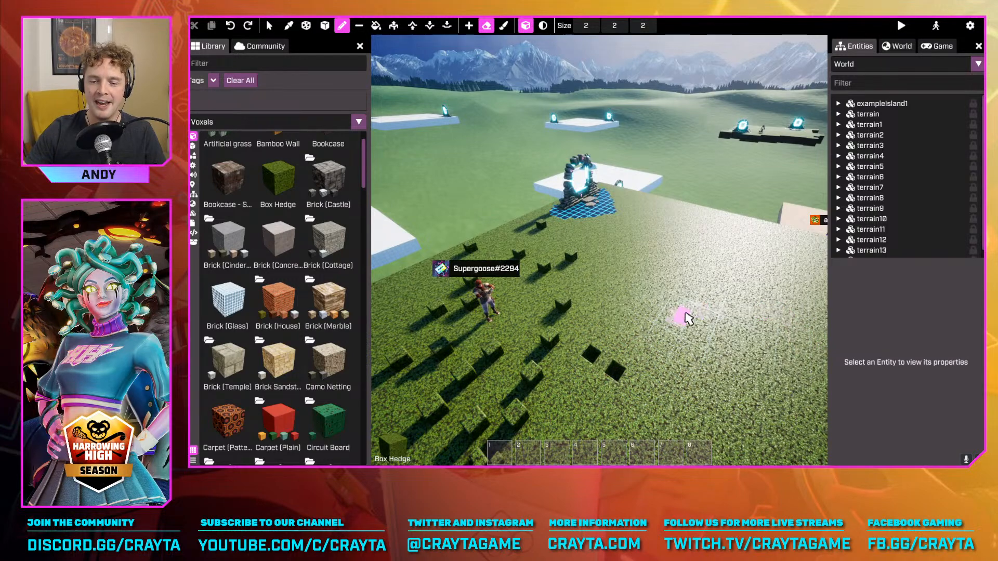
pyautogui.press('d')
pyautogui.moveTo(687, 334); pyautogui.dragTo(698, 325, button='right')
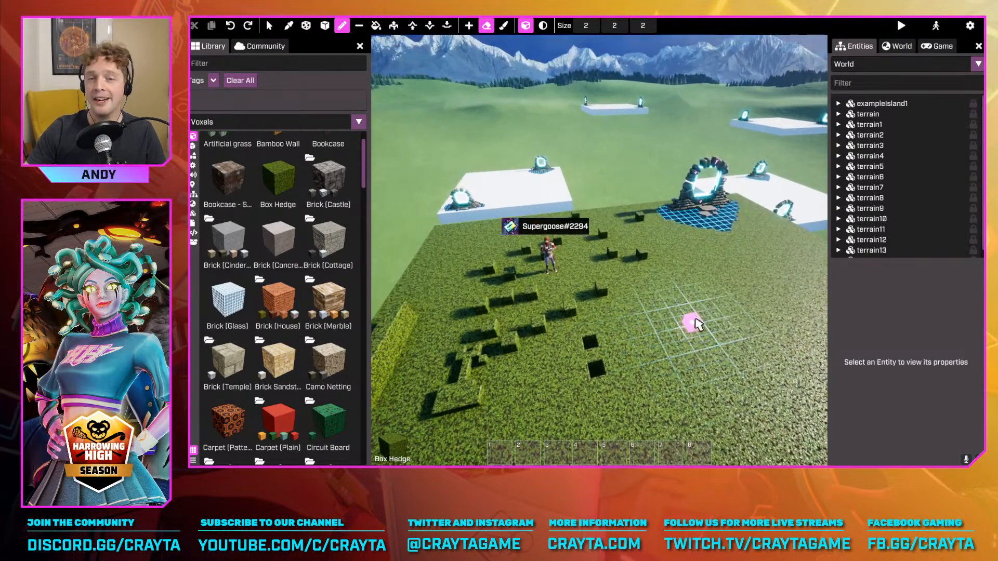
pyautogui.hotkey('ctrl', 'z')
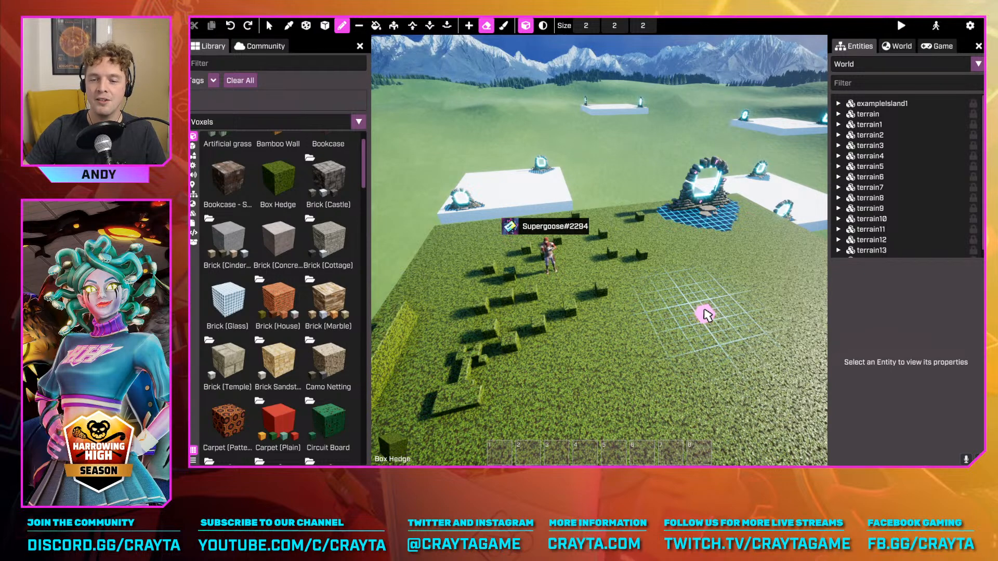
pyautogui.hotkey('ctrl', 'z')
pyautogui.moveTo(623, 281); pyautogui.dragTo(643, 277, button='right')
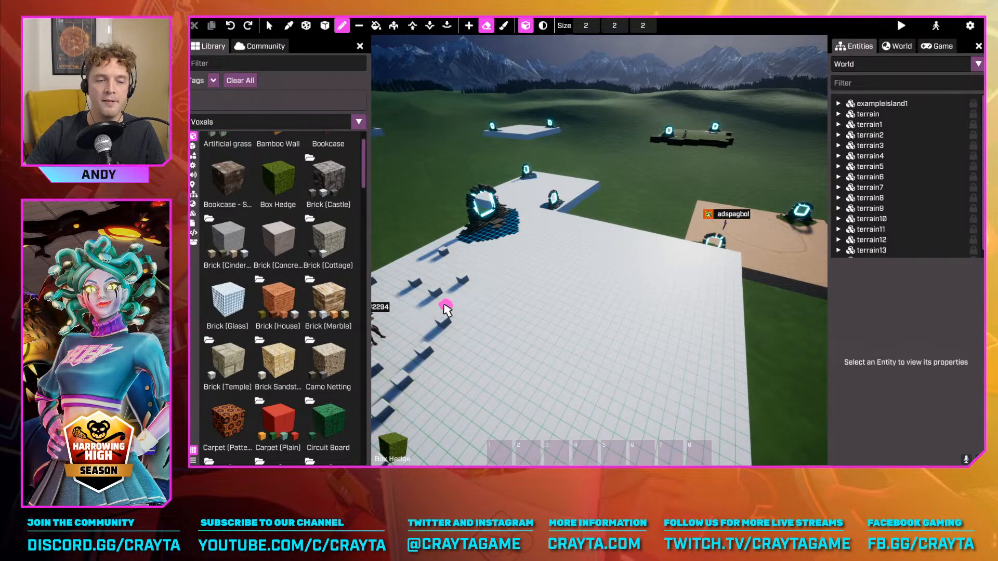
# Fill the white platform with the Forest Floor (Purple) (Glowing Mushrooms) voxel using Voxel Fill
pyautogui.click(376, 26)
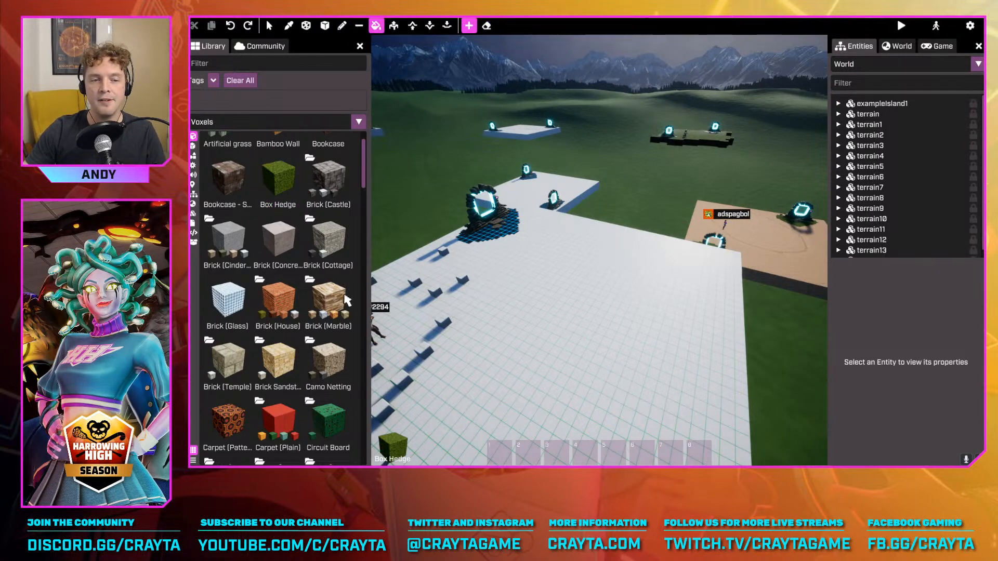
pyautogui.scroll(1, 330, 316)
pyautogui.scroll(-5, 331, 316)
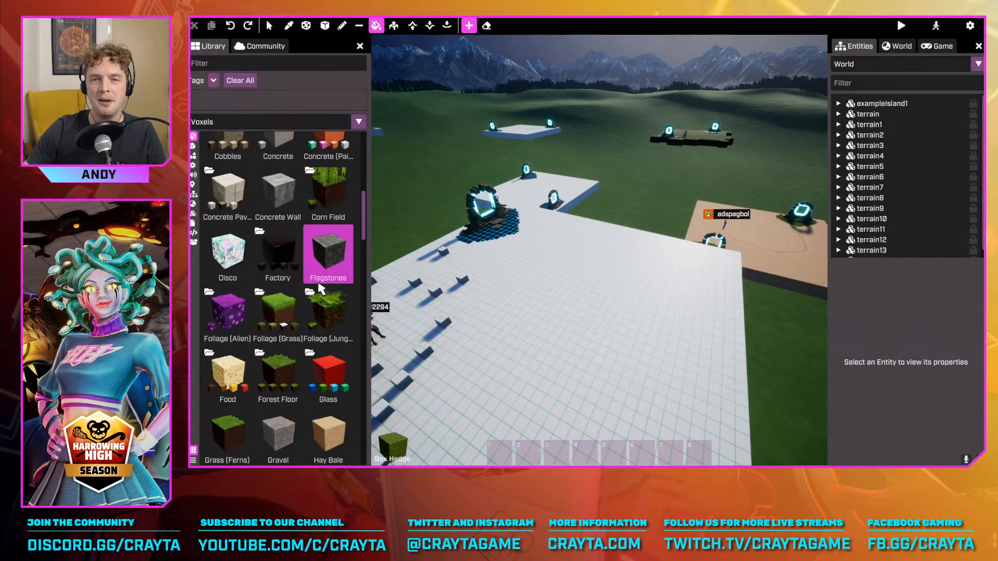
pyautogui.scroll(-2, 320, 289)
pyautogui.click(284, 242)
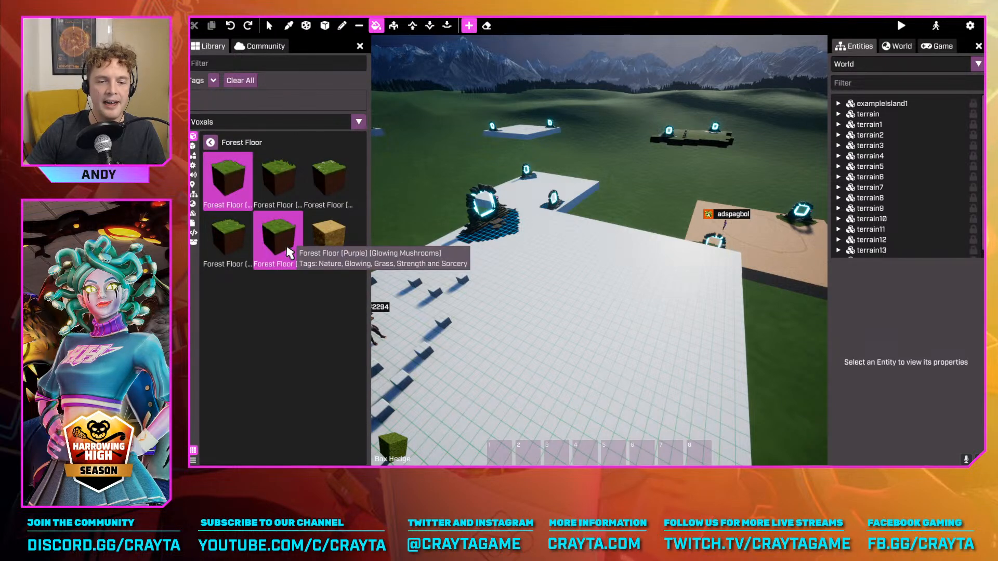
pyautogui.click(290, 253)
pyautogui.click(662, 294)
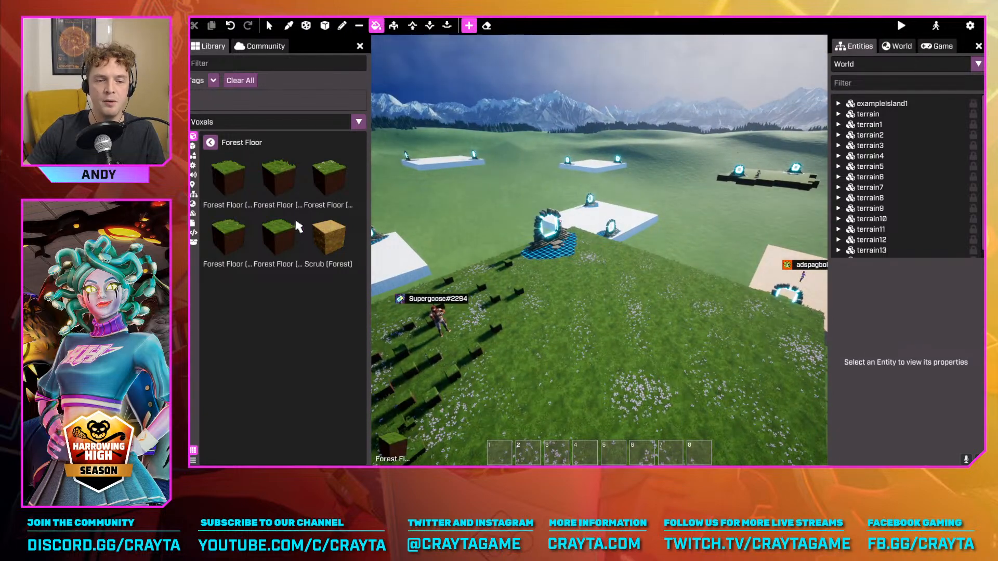
# Examine the forest floor surface from above and by running the character across it in basic mode
pyautogui.moveTo(607, 267); pyautogui.dragTo(402, 257, button='right')
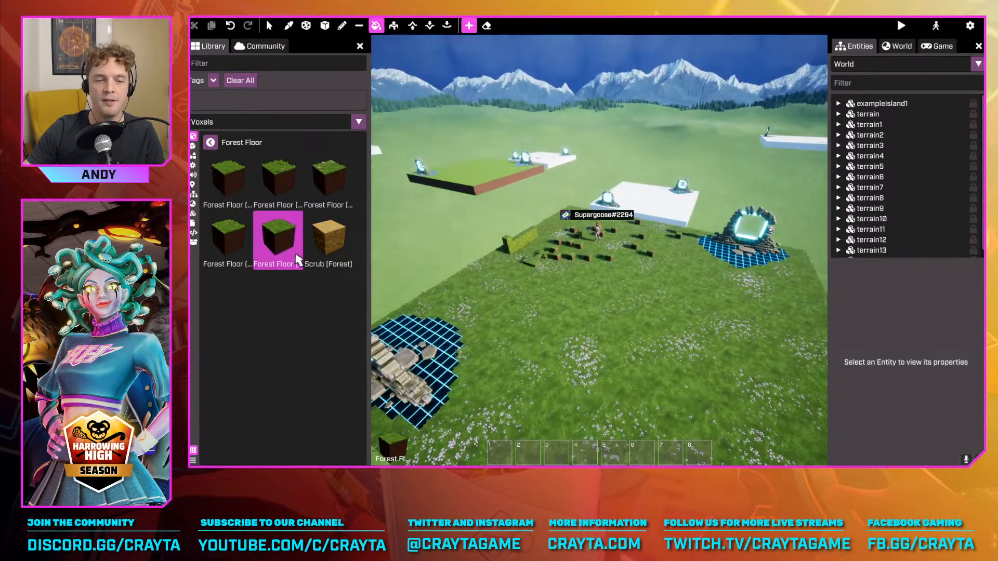
pyautogui.moveTo(535, 311); pyautogui.dragTo(632, 289, button='right')
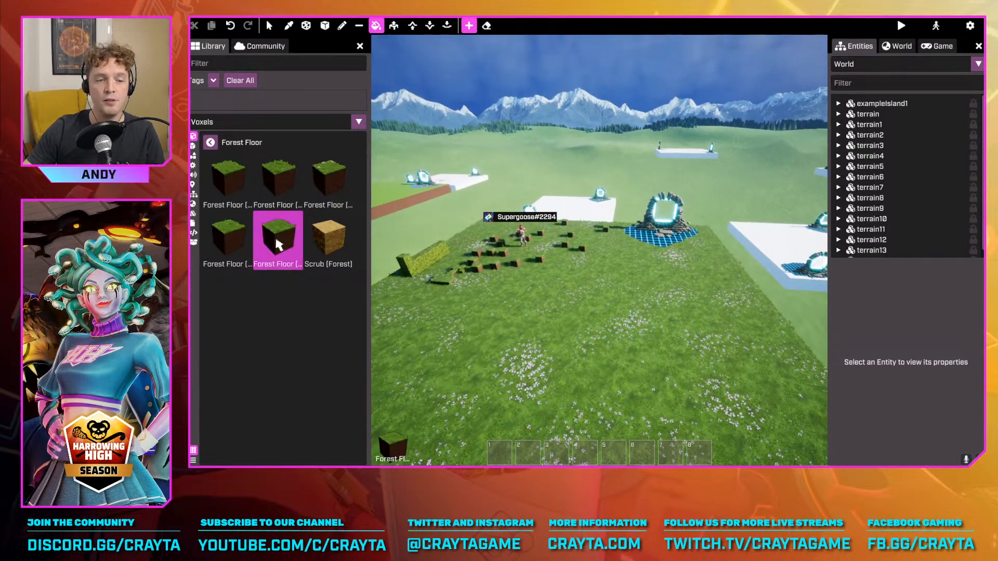
pyautogui.moveTo(585, 312); pyautogui.dragTo(647, 295, button='right')
pyautogui.press('Tab')
pyautogui.press('w')
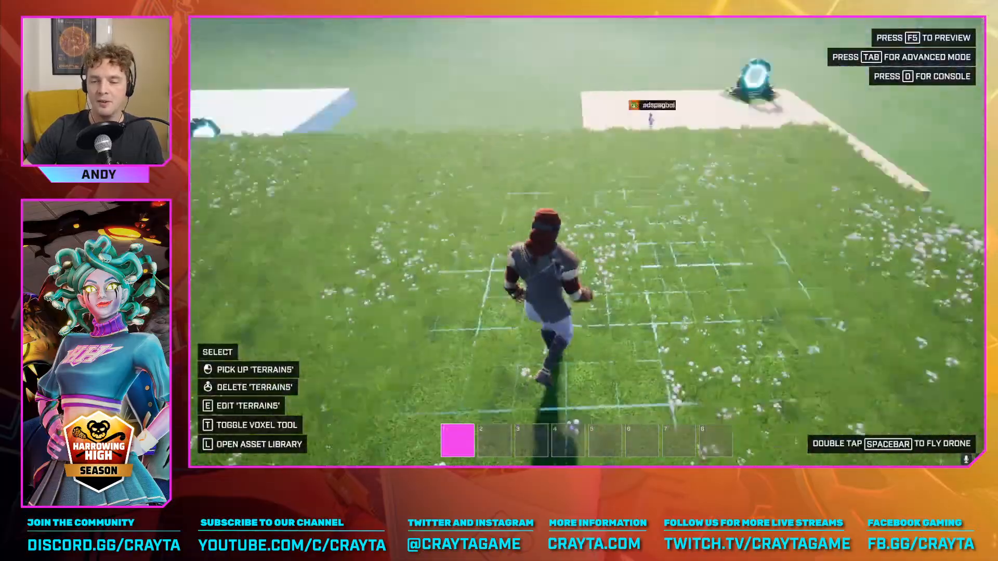
pyautogui.press('w')
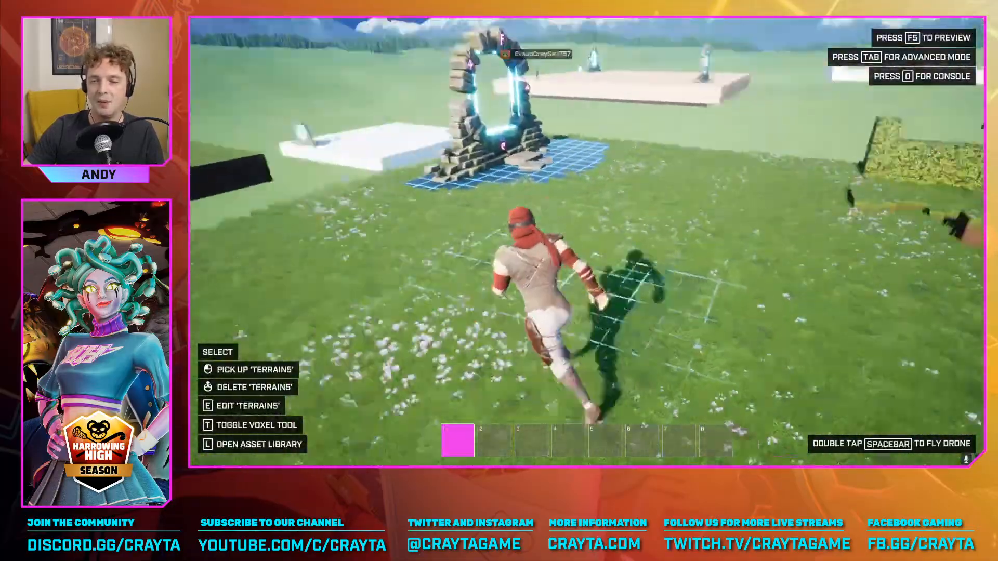
pyautogui.press('Tab')
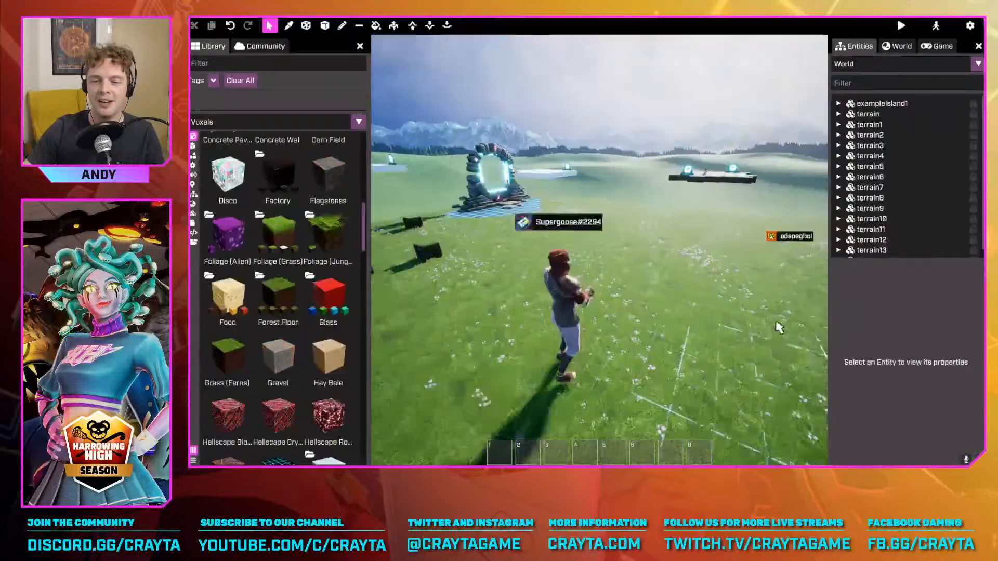
# Fill the platform with Grass (Jungle) using Voxel Fill, and replace it with Plants (Jungle)
pyautogui.click(325, 245)
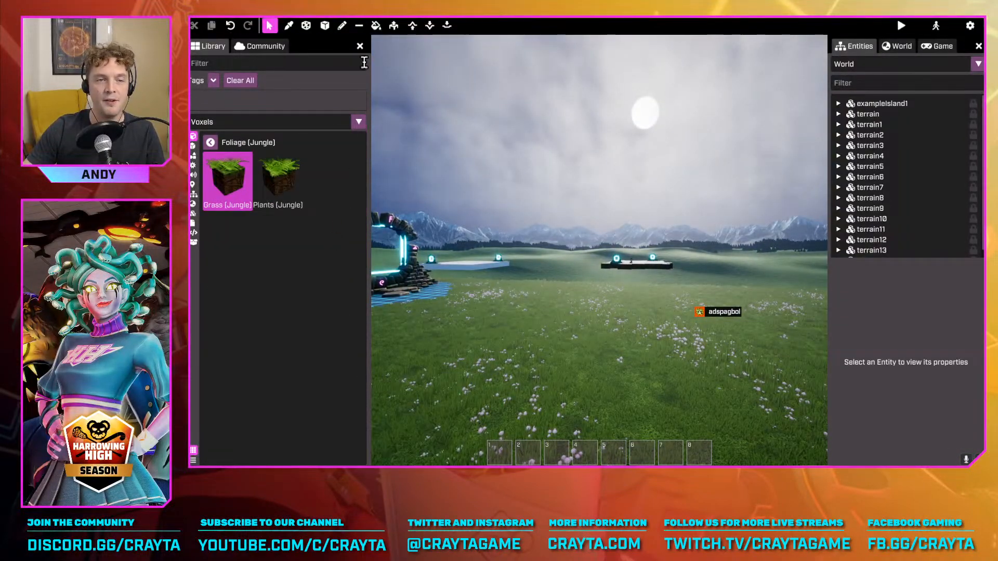
pyautogui.click(373, 27)
pyautogui.click(237, 181)
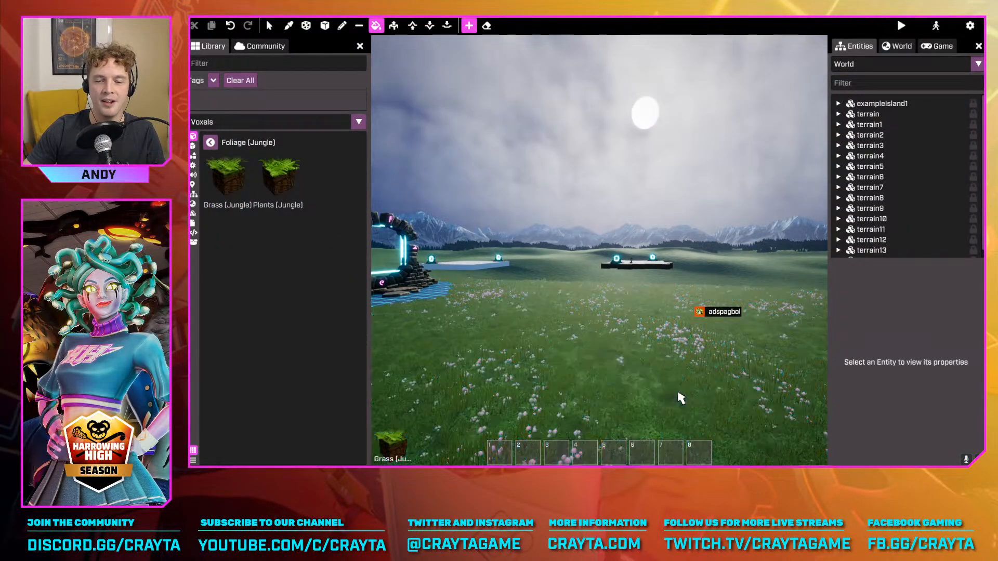
pyautogui.click(678, 395)
pyautogui.moveTo(678, 395); pyautogui.dragTo(811, 452, button='right')
pyautogui.click(287, 184)
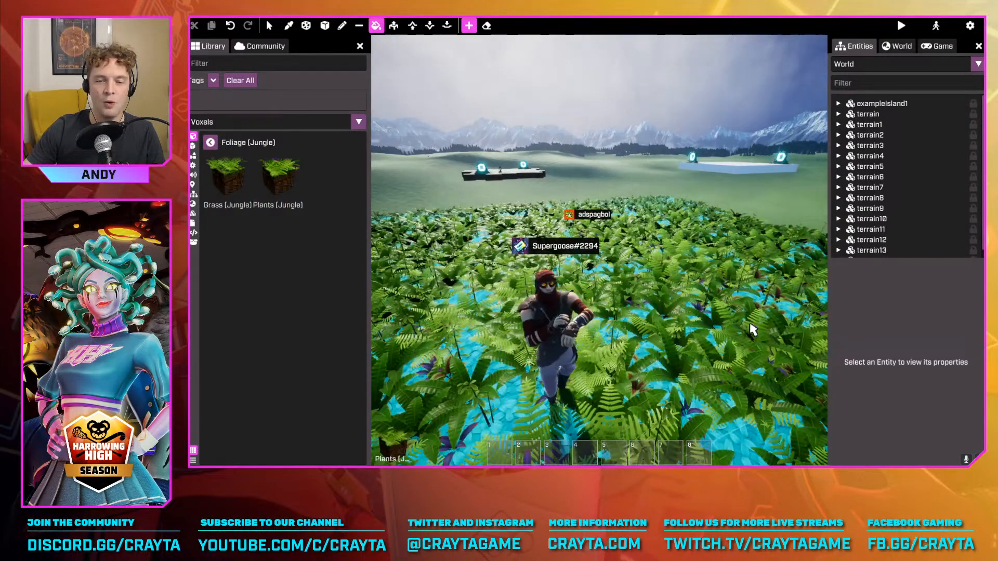
pyautogui.click(747, 324)
# Find the Neon voxels in the library and fill the jungle-covered platform with Pale Yellow Neon
pyautogui.click(210, 143)
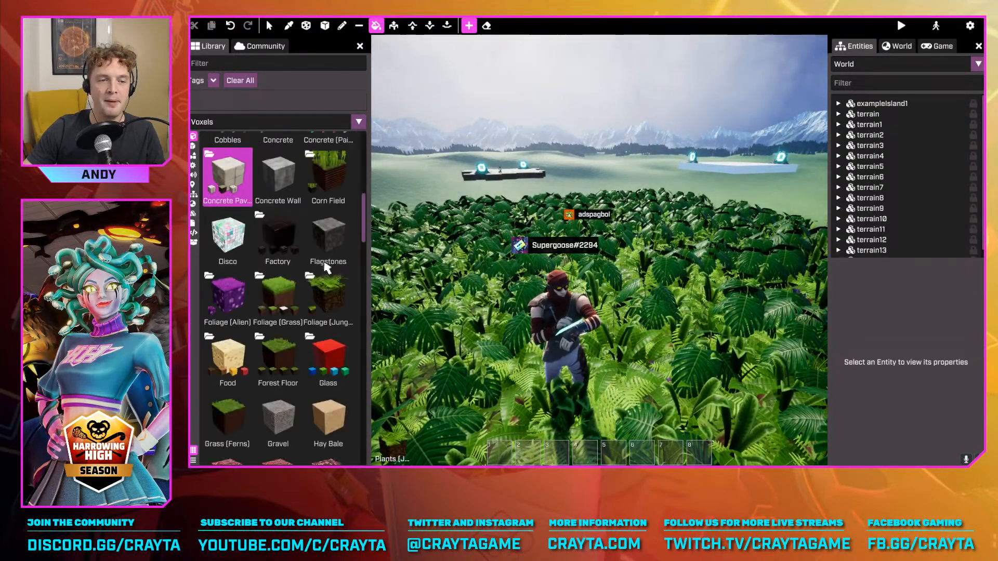
pyautogui.scroll(-10, 333, 312)
pyautogui.scroll(-5, 332, 312)
pyautogui.scroll(5, 333, 307)
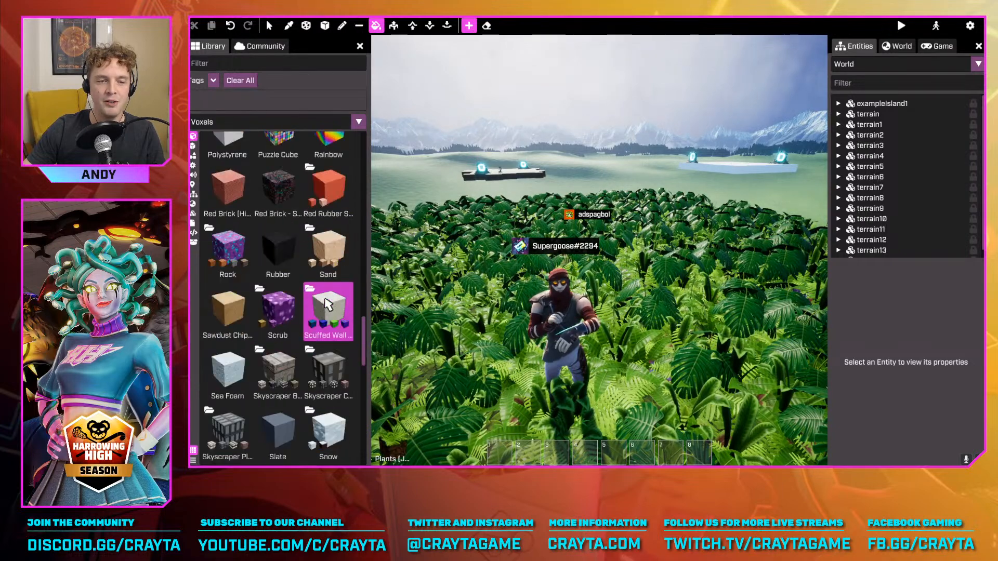
pyautogui.scroll(-5, 330, 312)
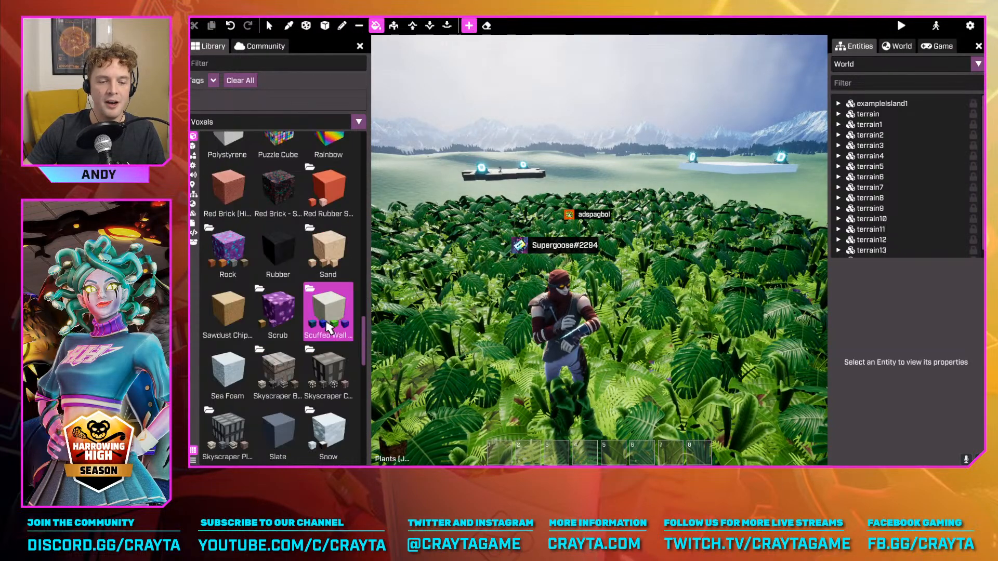
pyautogui.scroll(8, 331, 325)
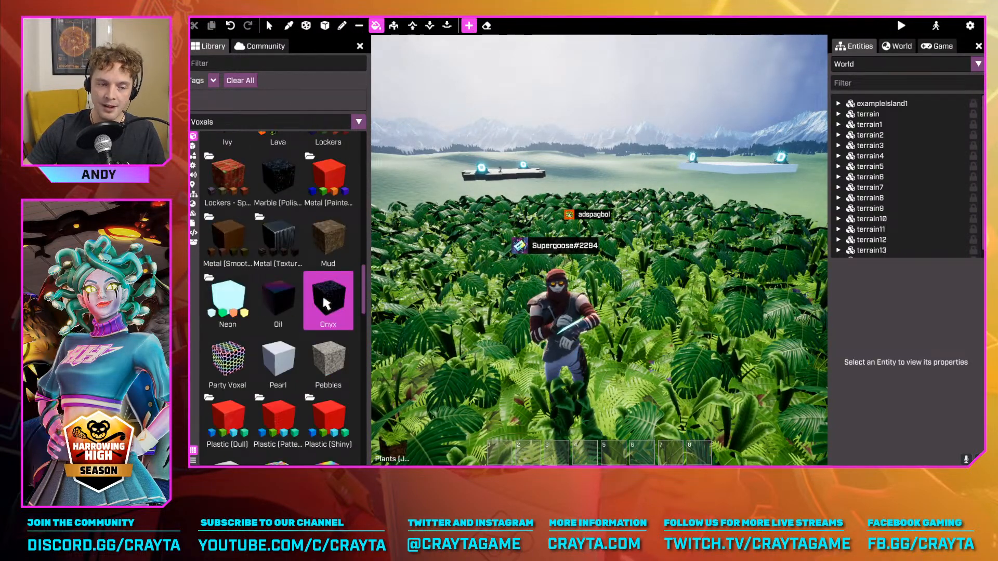
pyautogui.click(239, 374)
pyautogui.click(265, 234)
pyautogui.click(726, 319)
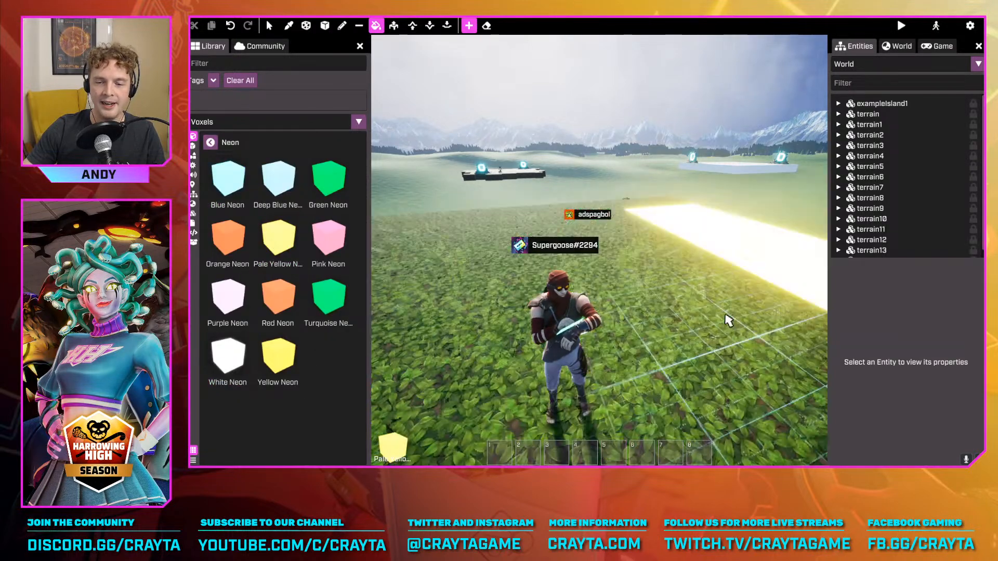
pyautogui.moveTo(727, 319)
pyautogui.mouseDown(button='right')
pyautogui.moveTo(657, 347)
pyautogui.moveTo(719, 319)
pyautogui.mouseUp(button='right')
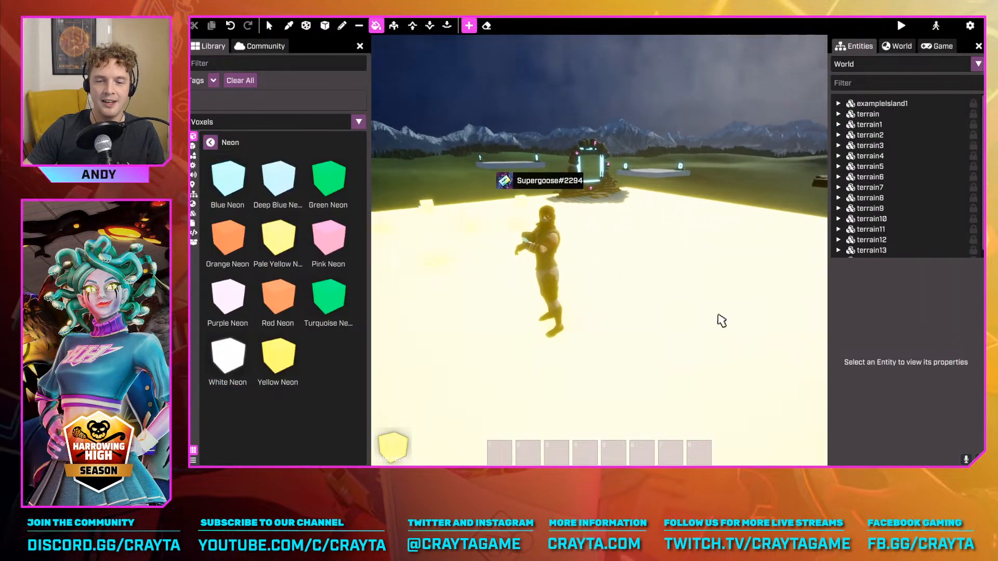
# Fill the neon platform with a Teal Shipping voxel from the textured metal set
pyautogui.click(211, 143)
pyautogui.scroll(1, 276, 218)
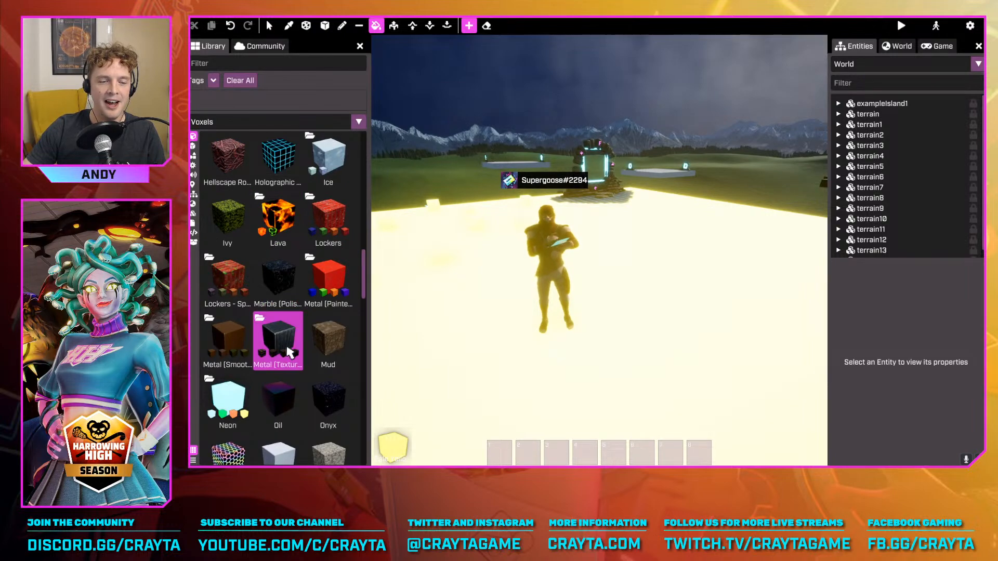
pyautogui.scroll(-10, 281, 249)
pyautogui.click(285, 215)
pyautogui.click(713, 325)
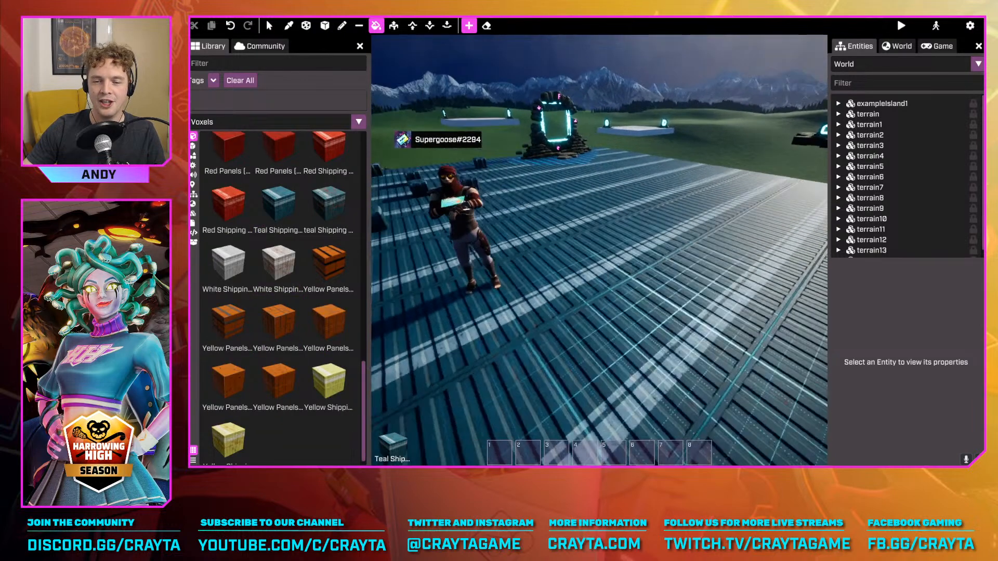
pyautogui.scroll(10, 276, 234)
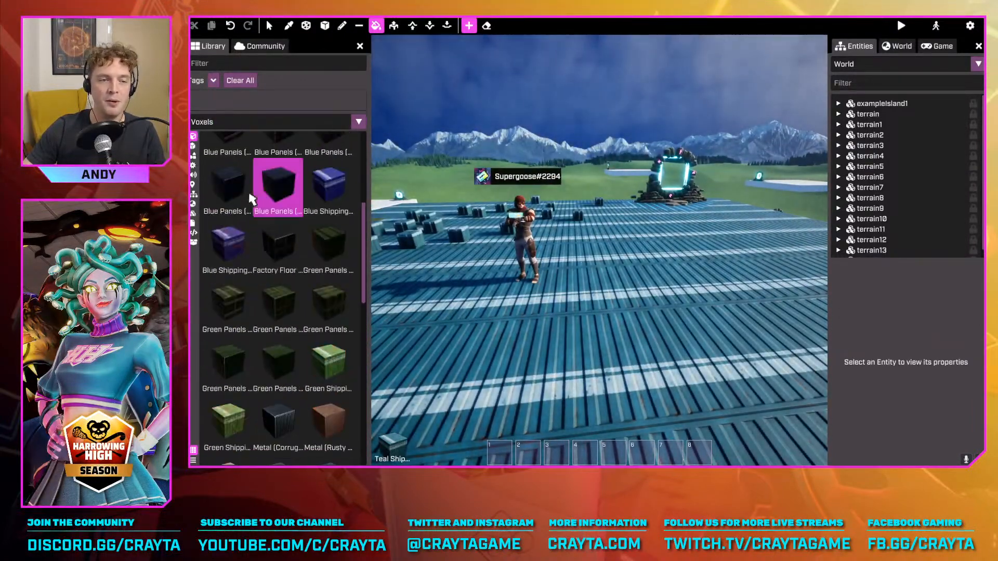
# Fill the teal metal platform with the basic Lava voxel from the Lava set
pyautogui.click(210, 141)
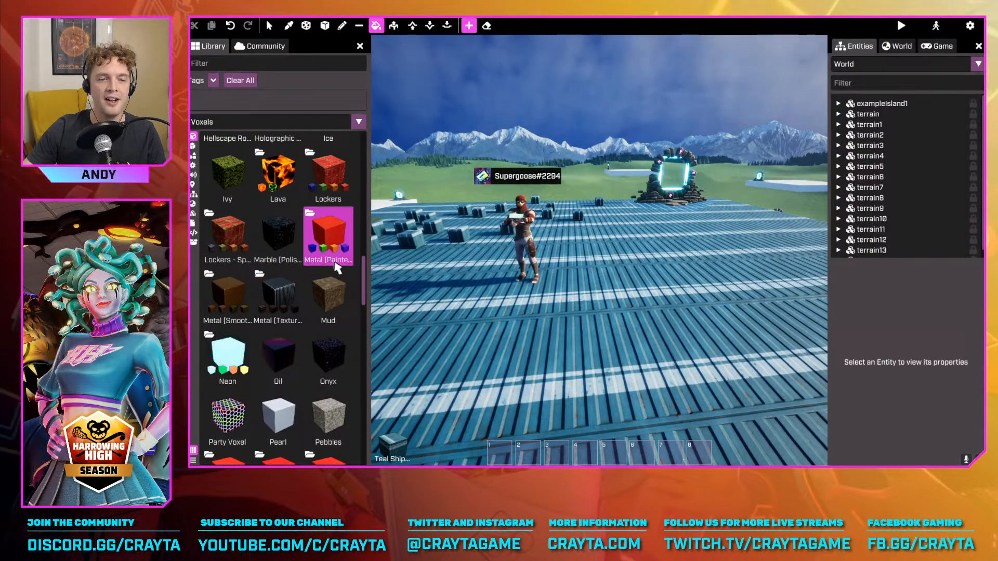
pyautogui.scroll(1, 286, 255)
pyautogui.click(281, 305)
pyautogui.click(229, 180)
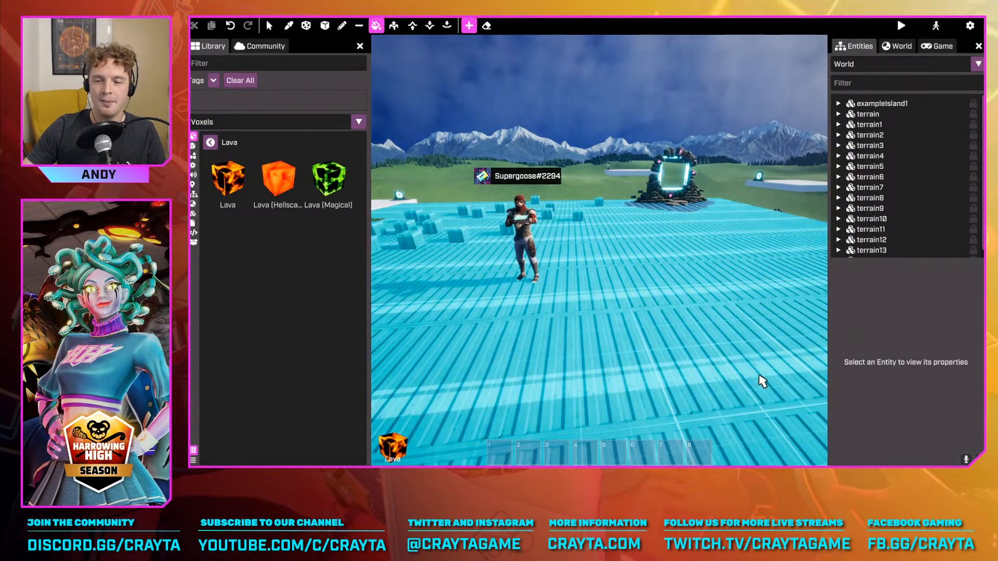
pyautogui.click(763, 379)
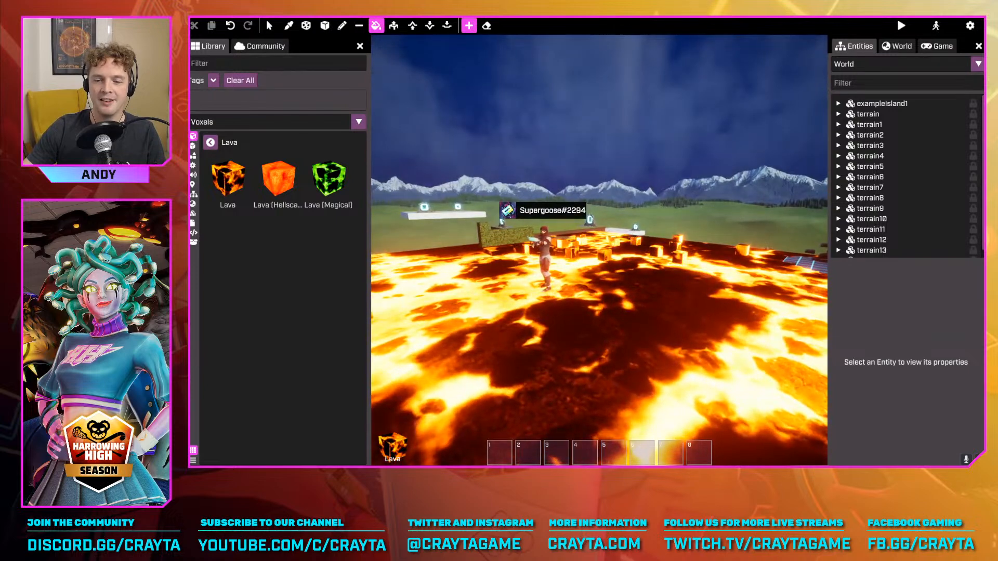
pyautogui.moveTo(731, 348); pyautogui.dragTo(697, 321, button='right')
# Fill the lava platform with the meadow grass voxel from Foliage (Grass), and select Grass (Short) as the fill voxel
pyautogui.click(210, 141)
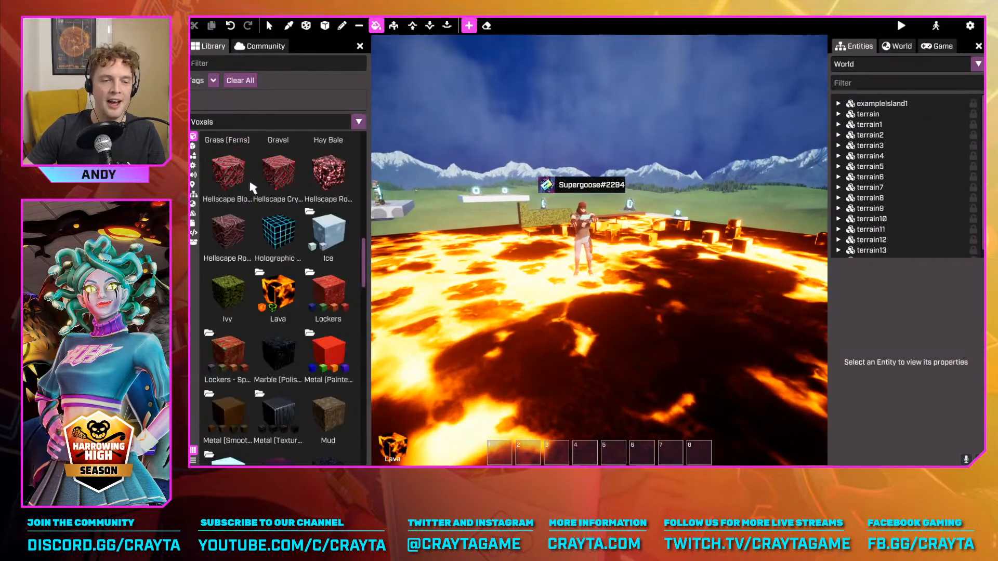
pyautogui.scroll(5, 291, 291)
pyautogui.scroll(-2, 312, 293)
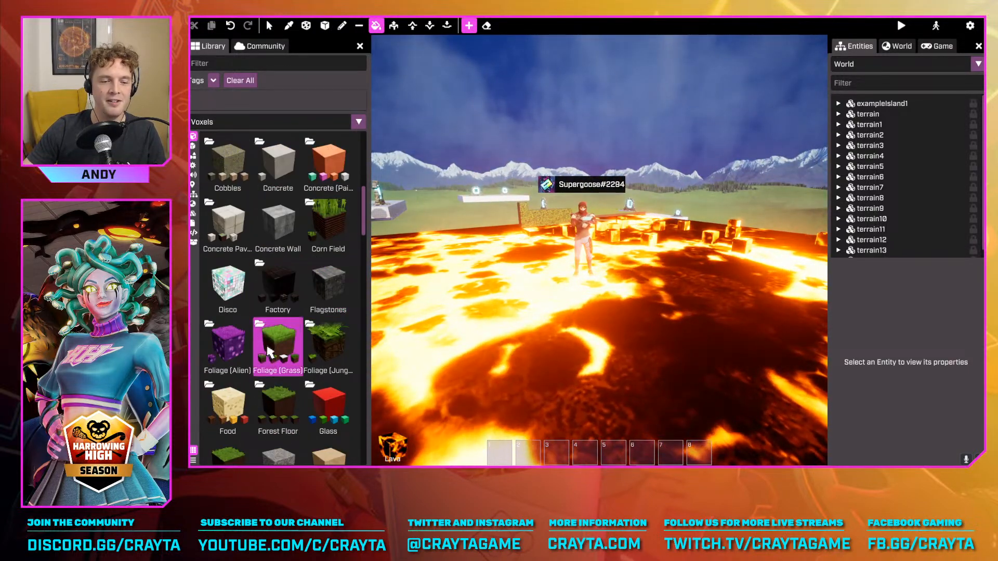
pyautogui.click(281, 349)
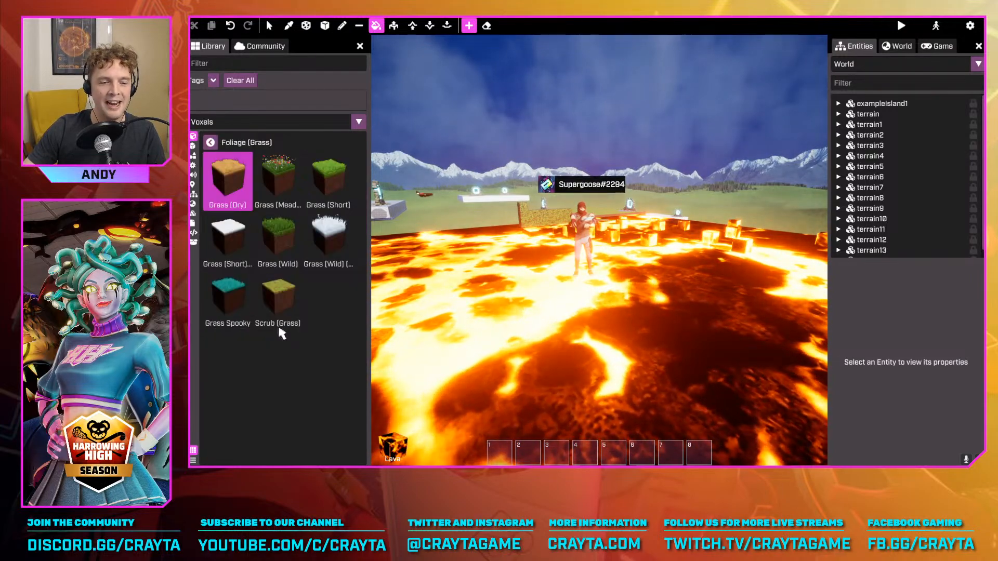
pyautogui.click(278, 177)
pyautogui.moveTo(599, 250); pyautogui.dragTo(676, 286, button='right')
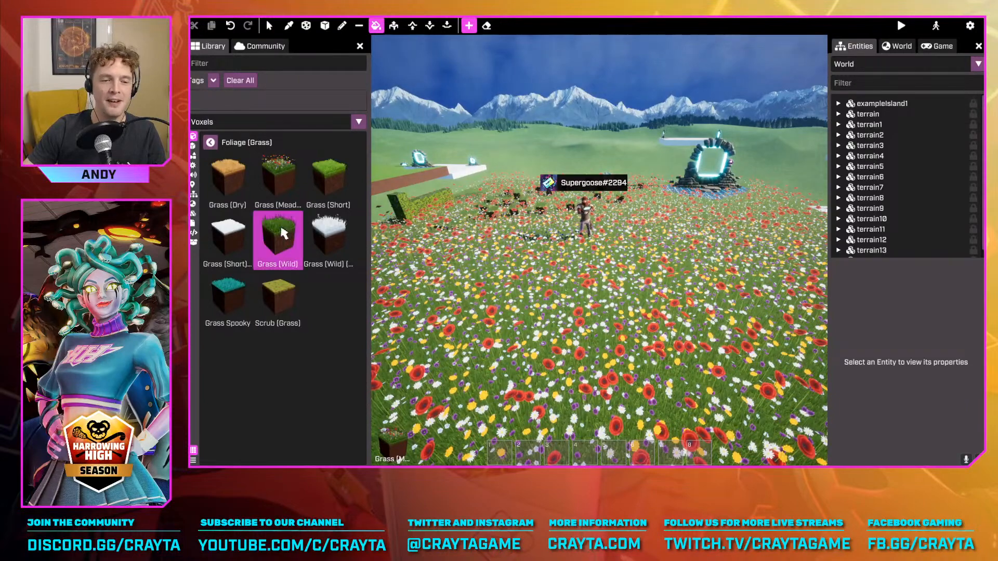
pyautogui.click(318, 182)
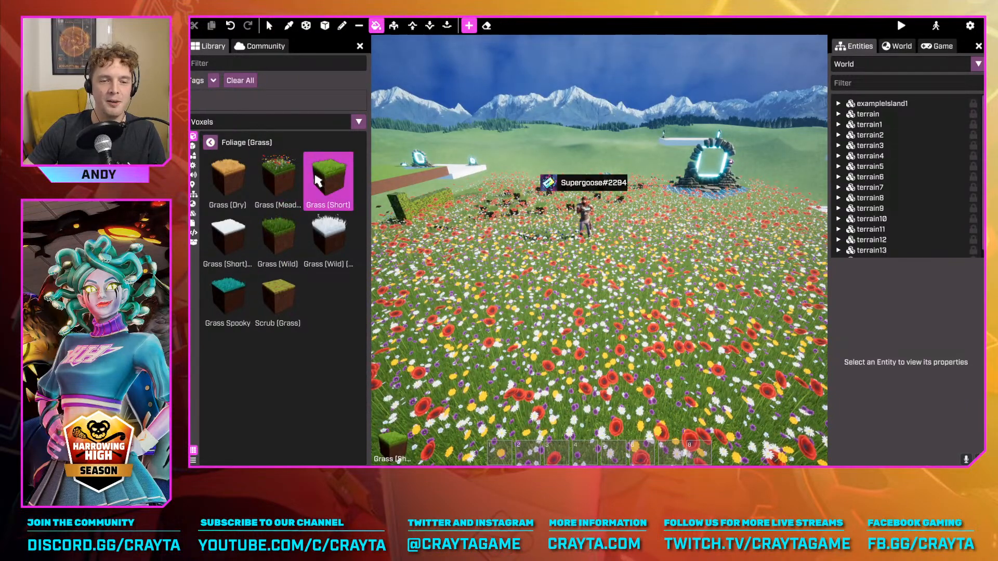
# Fill the flower meadow platform with the Forest Floor (Lush) voxel from the Forest Floor set
pyautogui.click(213, 141)
pyautogui.click(296, 372)
pyautogui.click(272, 191)
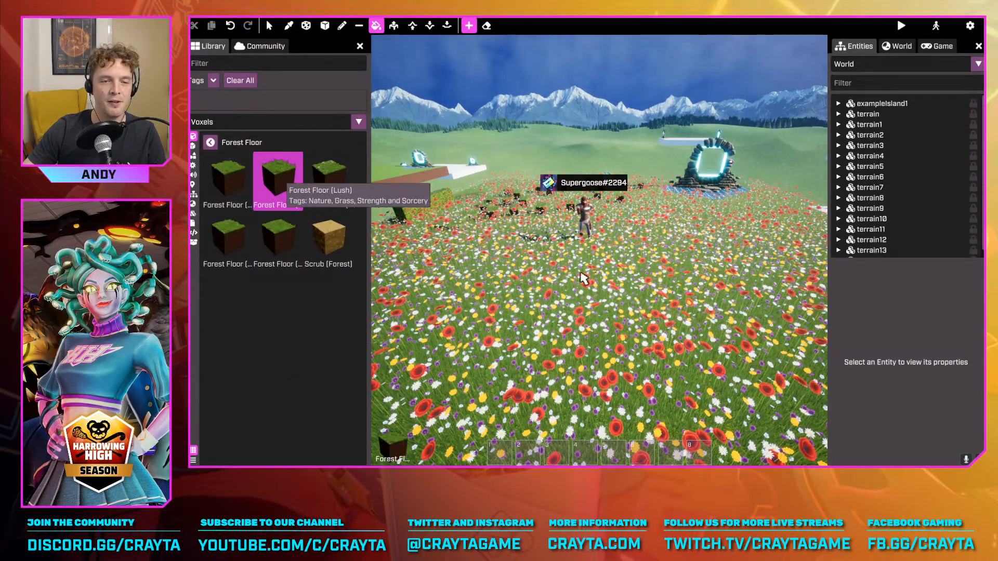
pyautogui.moveTo(748, 338); pyautogui.dragTo(727, 321, button='right')
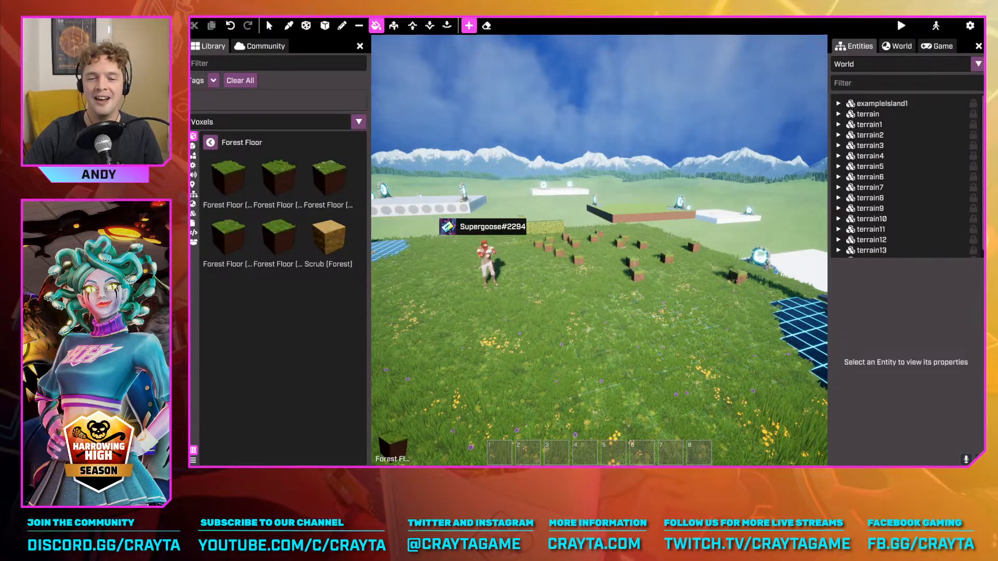
pyautogui.moveTo(728, 321); pyautogui.dragTo(693, 336, button='right')
# Leave advanced mode to walk around and inspect the forest floor platform at ground level, and return to advanced mode
pyautogui.press('Tab')
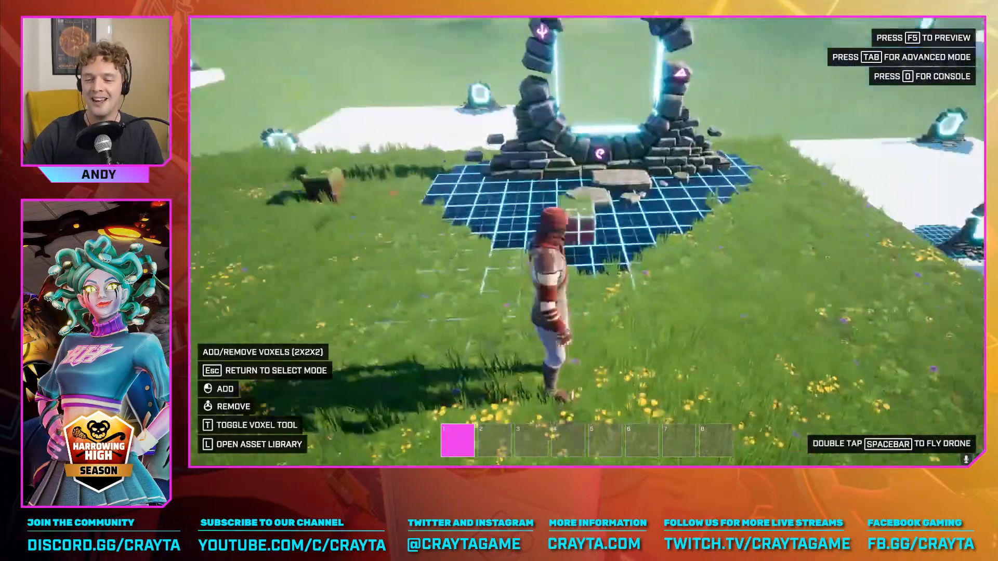
pyautogui.press('w')
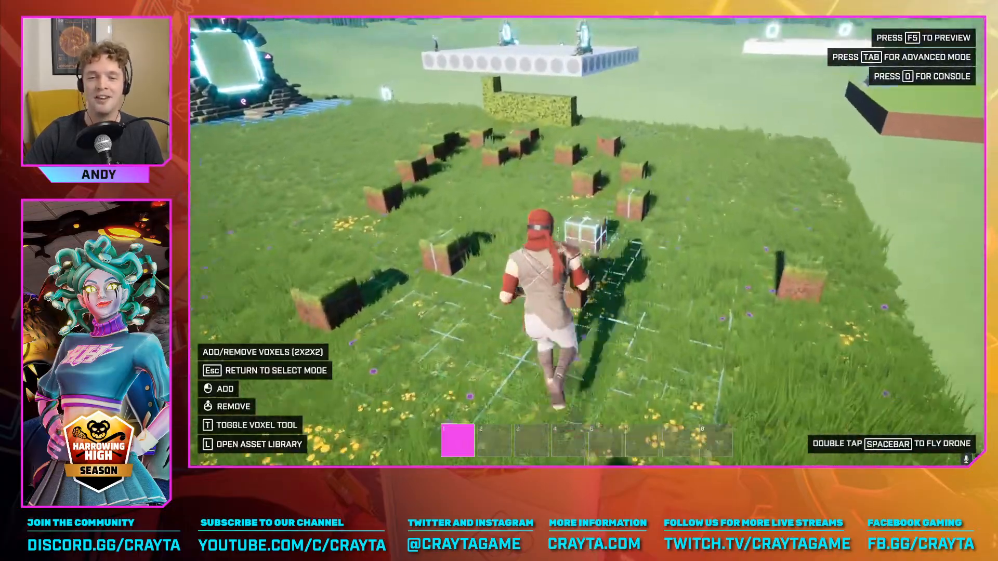
pyautogui.press('d')
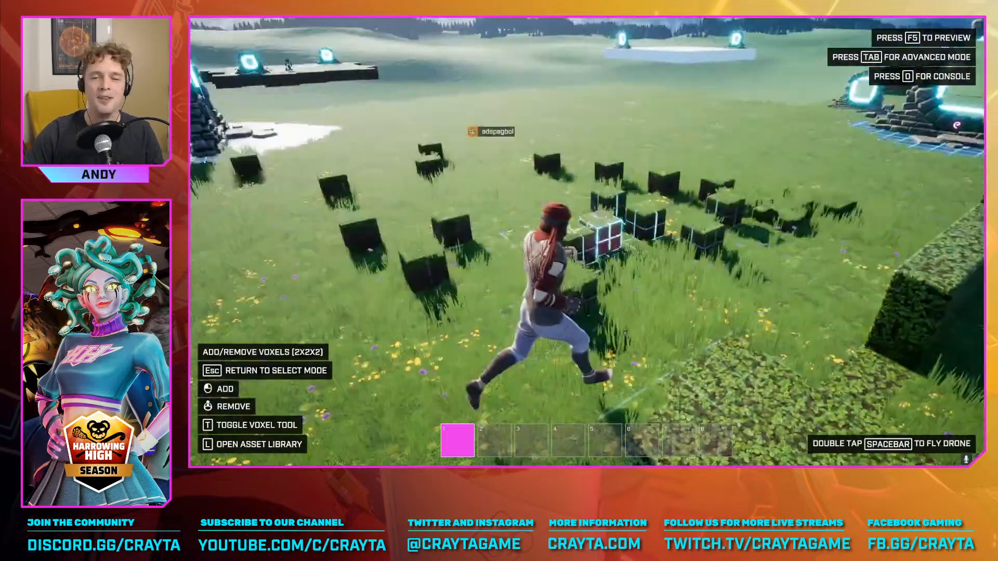
pyautogui.press('w')
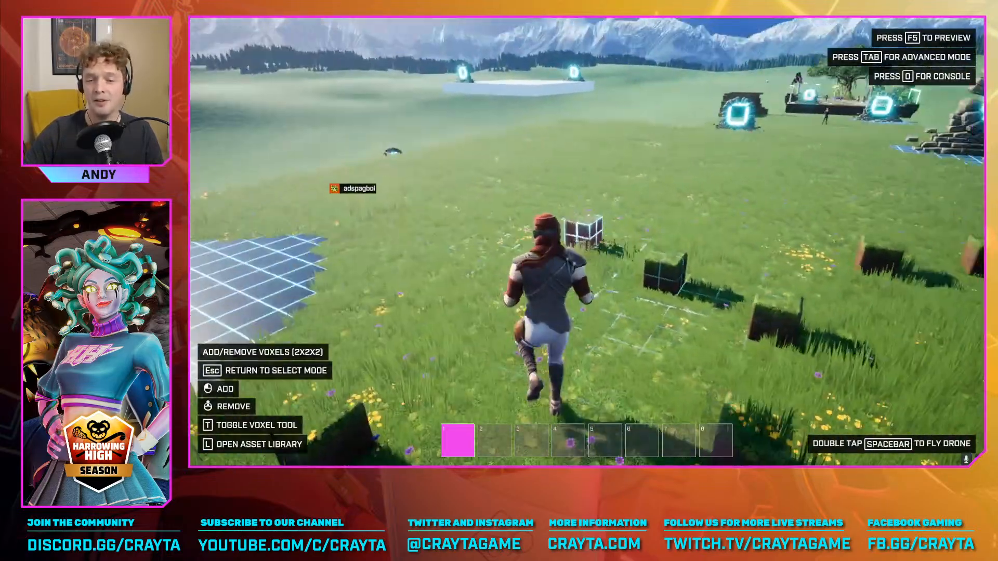
pyautogui.press('Tab')
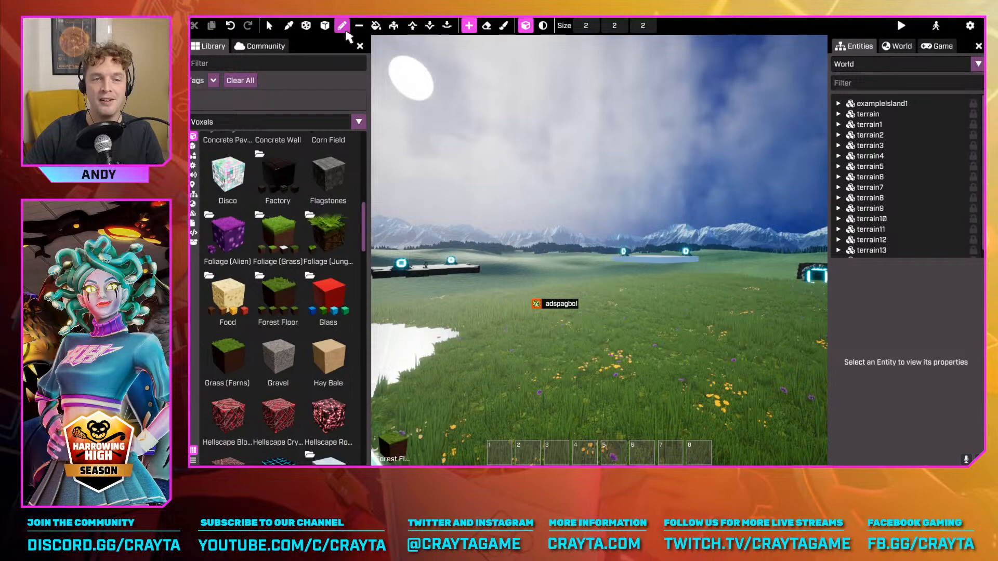
# Frame the whole forest floor platform from above and make Erode the active voxel tool
pyautogui.click(376, 27)
pyautogui.moveTo(622, 268); pyautogui.dragTo(770, 382, button='right')
pyautogui.press('w')
pyautogui.moveTo(722, 280); pyautogui.dragTo(650, 208, button='right')
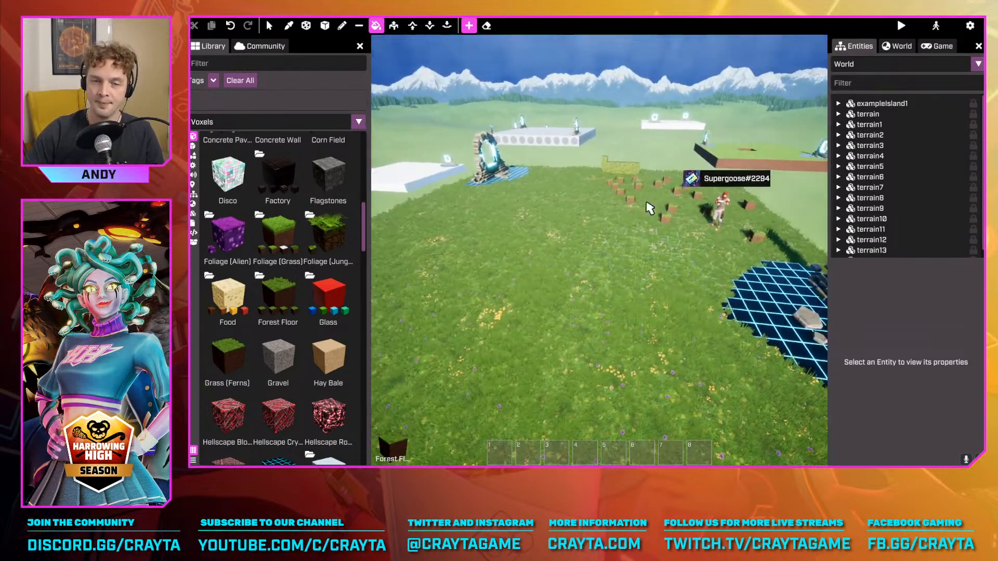
pyautogui.click(341, 29)
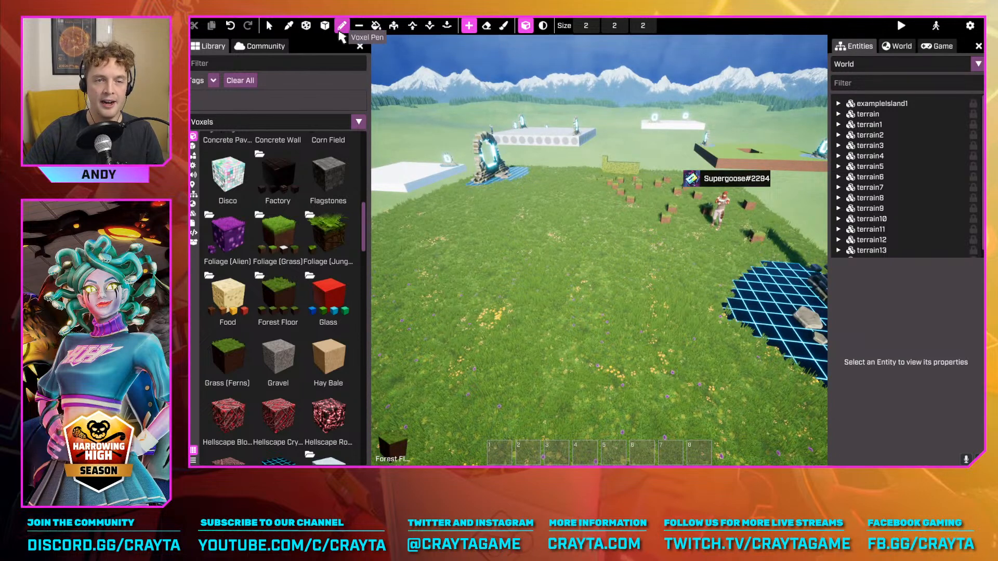
pyautogui.click(416, 27)
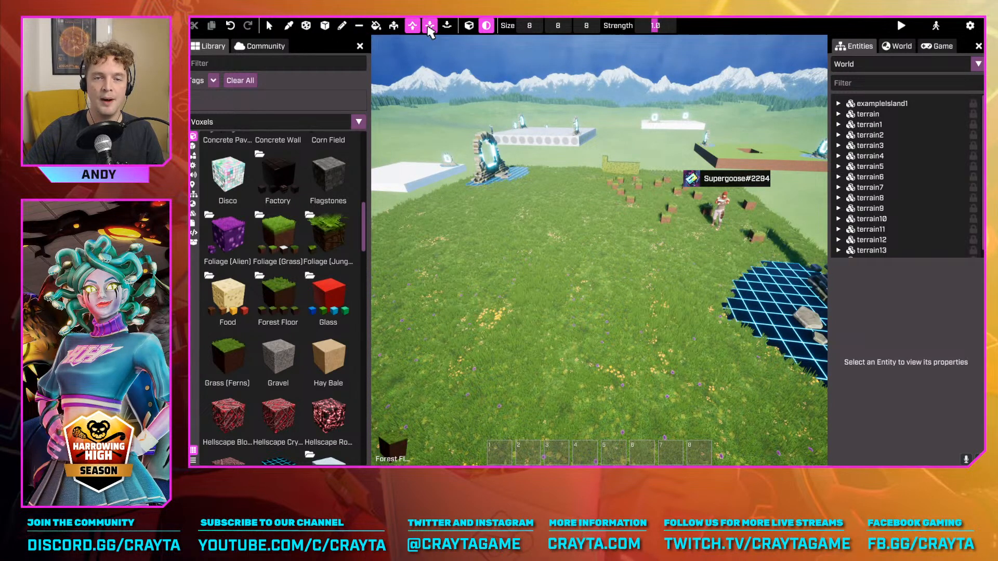
pyautogui.click(429, 29)
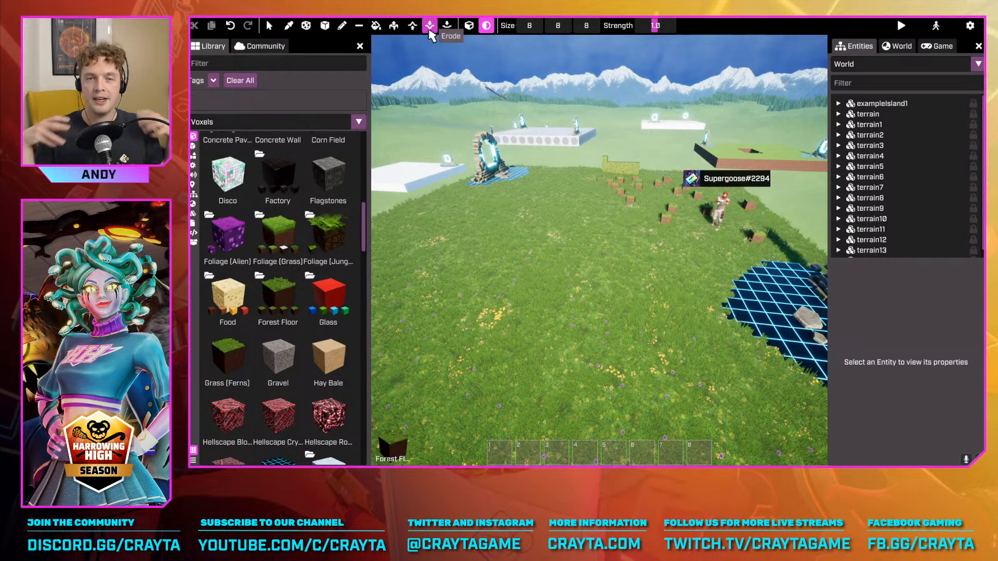
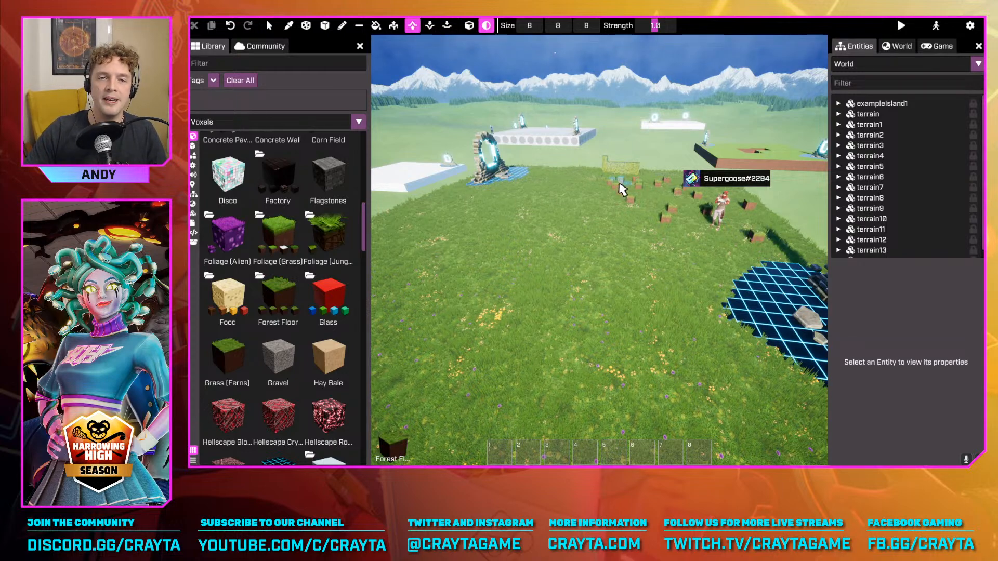
# Set the terrain-raising brush size to 15, try growing a mound on the forest floor platform, and undo it
pyautogui.moveTo(628, 226); pyautogui.dragTo(628, 226, button='right')
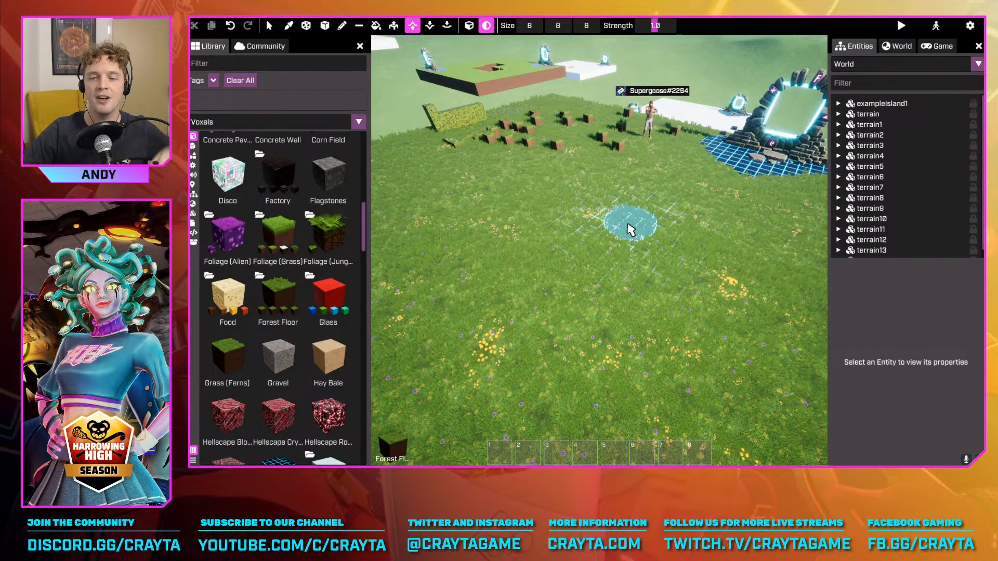
pyautogui.moveTo(685, 224); pyautogui.dragTo(684, 228, button='right')
pyautogui.press('w')
pyautogui.scroll(7, 660, 247)
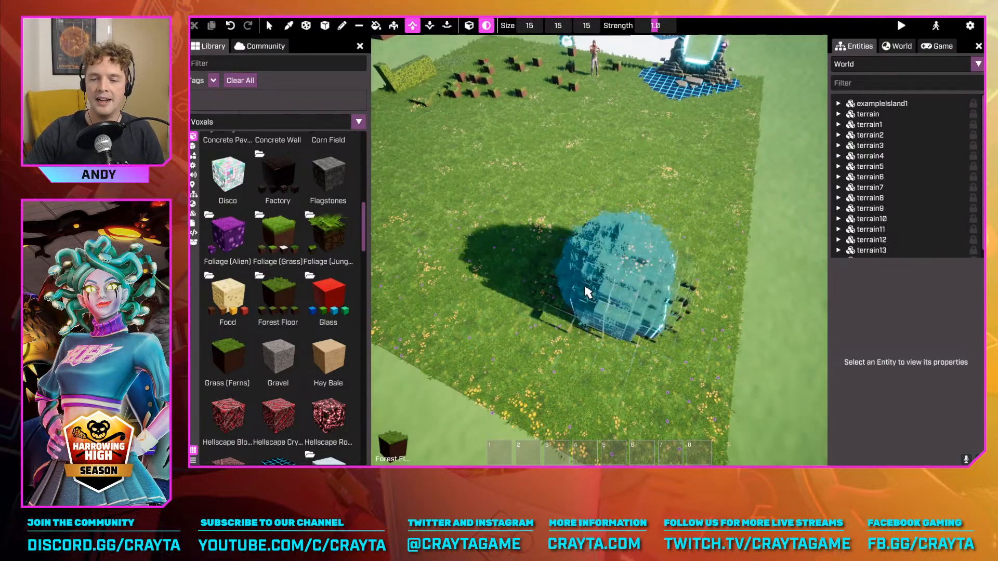
pyautogui.moveTo(585, 287)
pyautogui.mouseDown()
pyautogui.moveTo(630, 289)
pyautogui.moveTo(613, 264)
pyautogui.moveTo(630, 223)
pyautogui.mouseUp()
pyautogui.hotkey('ctrl', 'z')
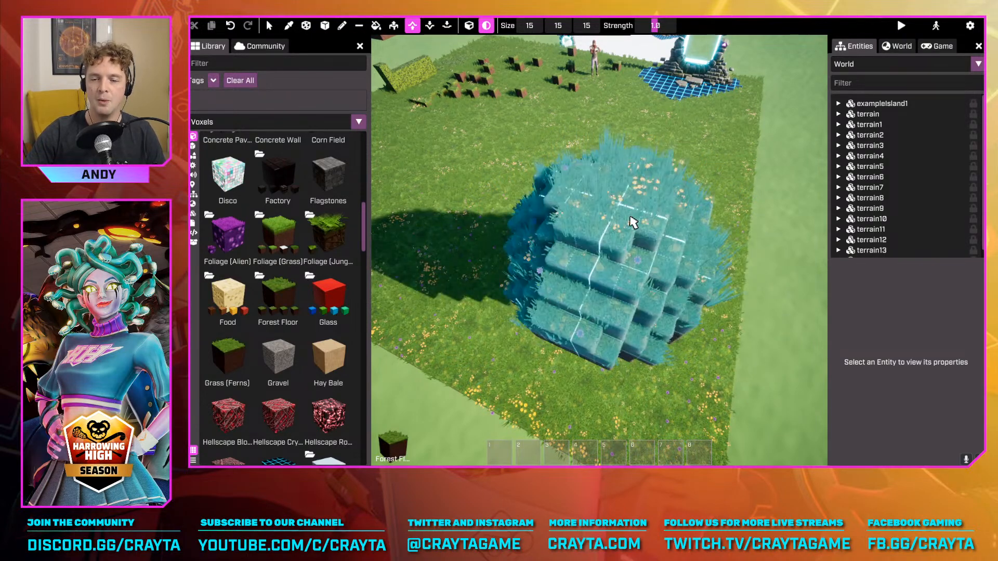
# Try growing tall grassy mounds near the platform's corner with the size 15 raising brush, and undo them
pyautogui.moveTo(631, 223); pyautogui.dragTo(669, 217, button='right')
pyautogui.press('w')
pyautogui.hotkey('ctrl', 'z')
pyautogui.moveTo(586, 274); pyautogui.dragTo(586, 274, button='right')
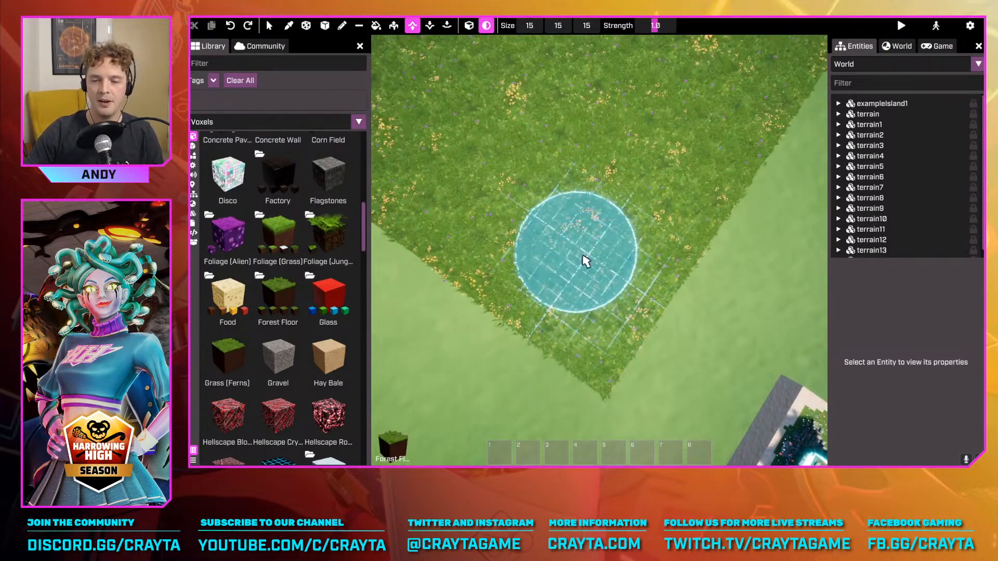
pyautogui.moveTo(589, 261); pyautogui.dragTo(603, 251)
pyautogui.moveTo(603, 251); pyautogui.dragTo(603, 251, button='right')
pyautogui.press('s')
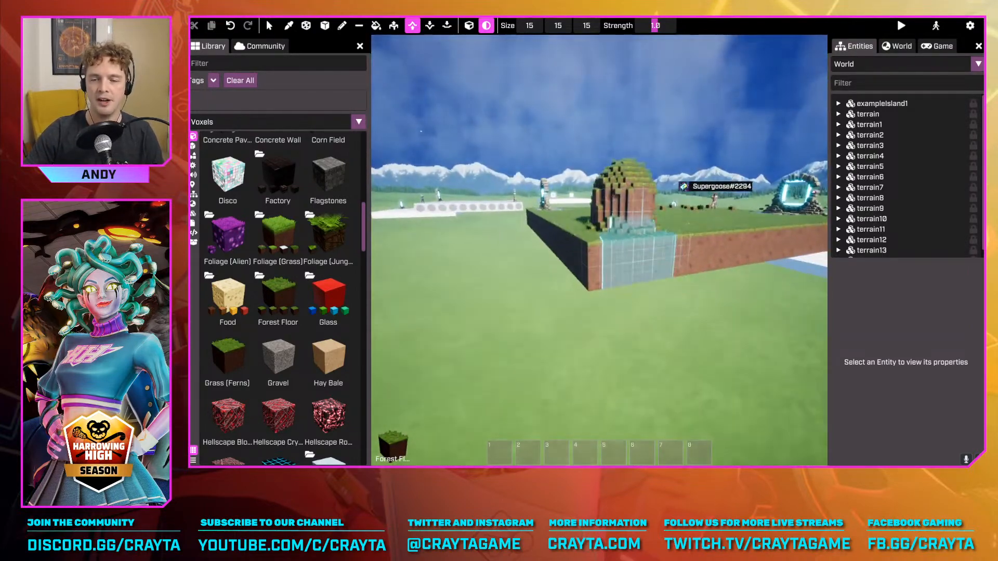
pyautogui.hotkey('ctrl', 'z')
pyautogui.press('w')
pyautogui.moveTo(675, 223); pyautogui.dragTo(675, 224, button='right')
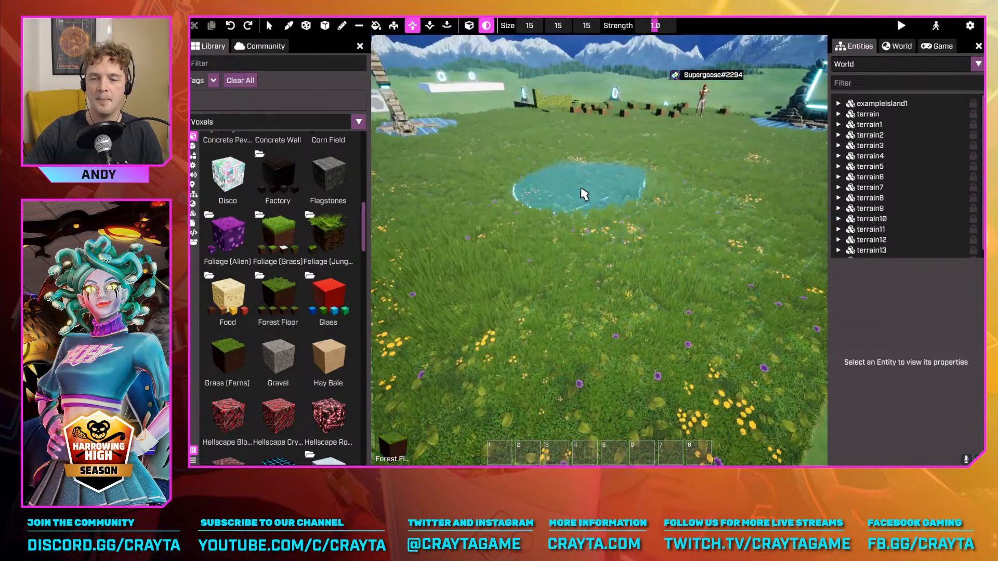
# Try raising the open grass in the middle of the platform with longer brush strokes, and undo the raised terrain
pyautogui.moveTo(584, 194)
pyautogui.mouseDown()
pyautogui.moveTo(671, 258)
pyautogui.moveTo(667, 181)
pyautogui.mouseUp()
pyautogui.moveTo(580, 177); pyautogui.dragTo(590, 189)
pyautogui.press('s')
pyautogui.moveTo(590, 188)
pyautogui.mouseDown(button='right')
pyautogui.moveTo(725, 243)
pyautogui.moveTo(695, 254)
pyautogui.moveTo(654, 210)
pyautogui.mouseUp(button='right')
pyautogui.press('s')
pyautogui.hotkey('ctrl', 'z')
pyautogui.press('w')
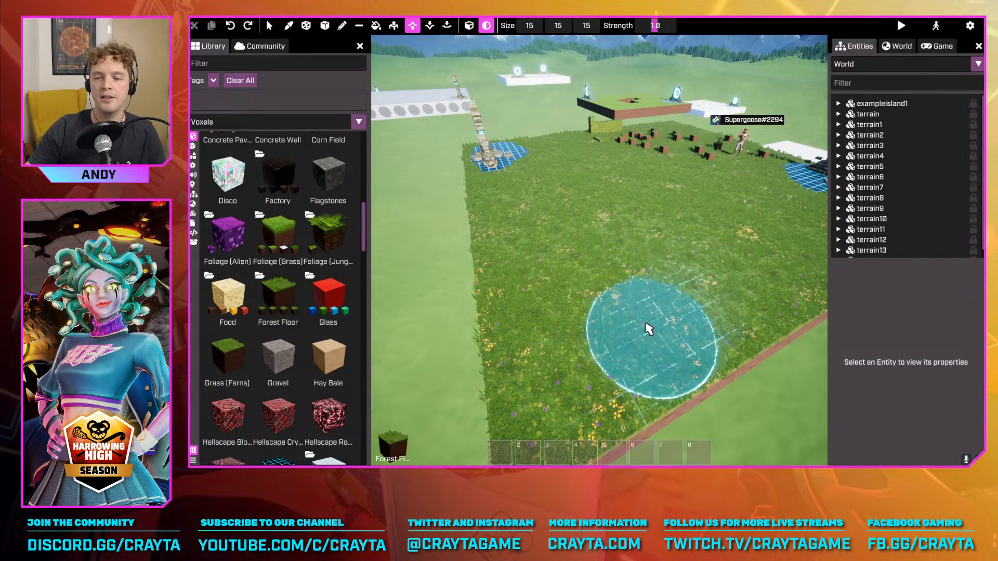
# Raise stepped grassy banks and a hill along the platform's first edge and around its corner
pyautogui.press('a')
pyautogui.moveTo(688, 273)
pyautogui.mouseDown(button='right')
pyautogui.moveTo(725, 266)
pyautogui.moveTo(718, 305)
pyautogui.mouseUp(button='right')
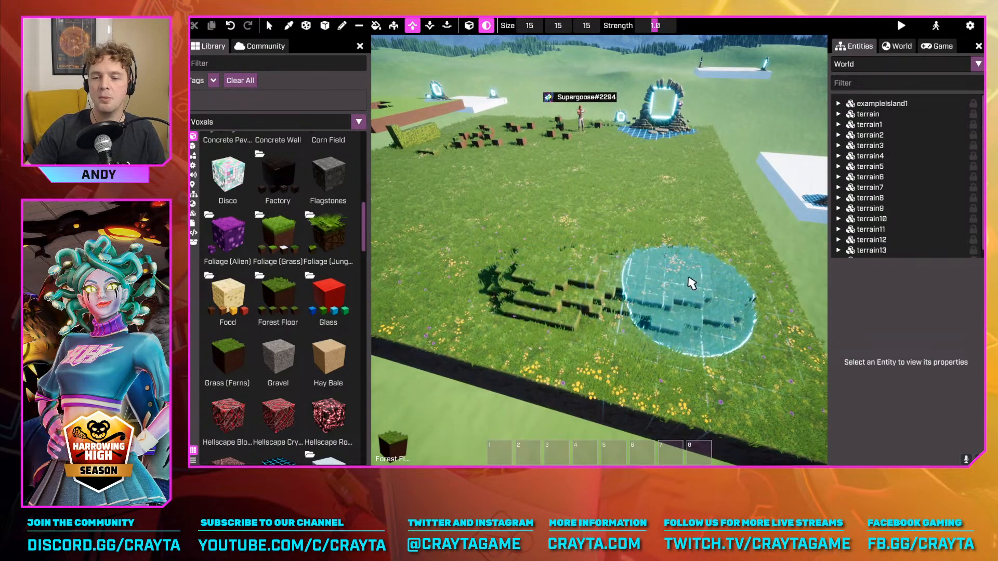
pyautogui.moveTo(551, 270); pyautogui.dragTo(499, 289)
pyautogui.moveTo(499, 289); pyautogui.dragTo(556, 271, button='right')
pyautogui.moveTo(557, 272)
pyautogui.mouseDown()
pyautogui.moveTo(490, 294)
pyautogui.moveTo(565, 320)
pyautogui.moveTo(601, 254)
pyautogui.mouseUp()
pyautogui.moveTo(600, 254); pyautogui.dragTo(612, 251, button='right')
pyautogui.press('d')
pyautogui.moveTo(736, 290); pyautogui.dragTo(741, 274)
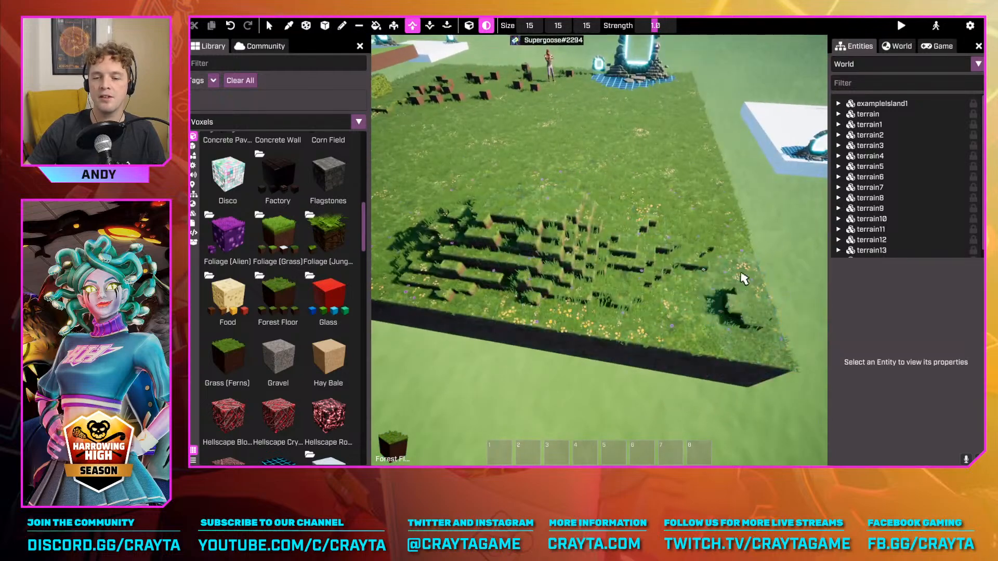
pyautogui.moveTo(649, 288); pyautogui.dragTo(645, 229)
pyautogui.moveTo(645, 229); pyautogui.dragTo(669, 225, button='right')
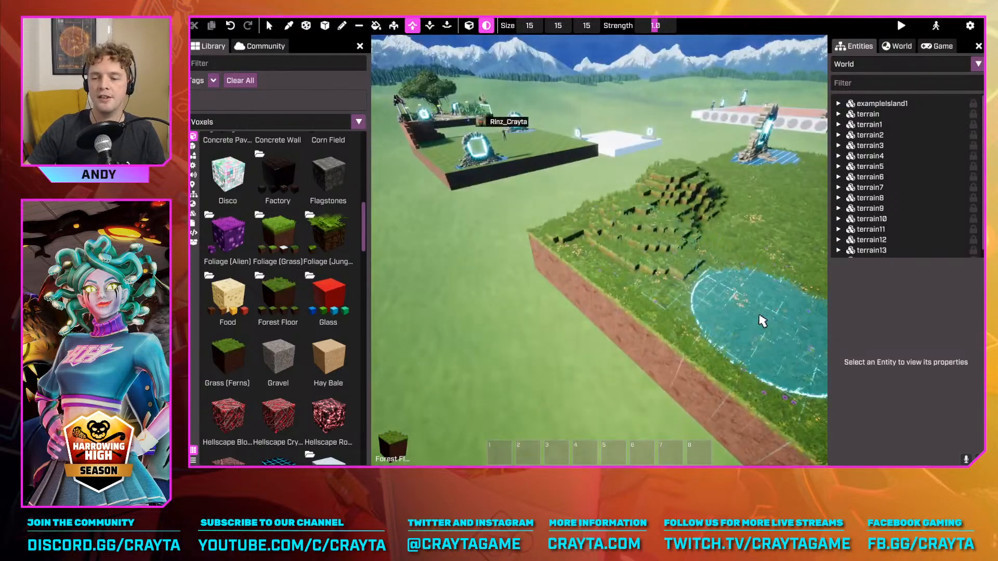
# Extend the raised grassy banks along the adjoining platform edge up to the stone portal
pyautogui.moveTo(760, 321); pyautogui.dragTo(624, 284)
pyautogui.moveTo(624, 283); pyautogui.dragTo(697, 274, button='right')
pyautogui.moveTo(520, 275)
pyautogui.mouseDown()
pyautogui.moveTo(593, 328)
pyautogui.moveTo(528, 297)
pyautogui.mouseUp()
pyautogui.moveTo(528, 297)
pyautogui.mouseDown(button='right')
pyautogui.moveTo(494, 229)
pyautogui.moveTo(485, 236)
pyautogui.mouseUp(button='right')
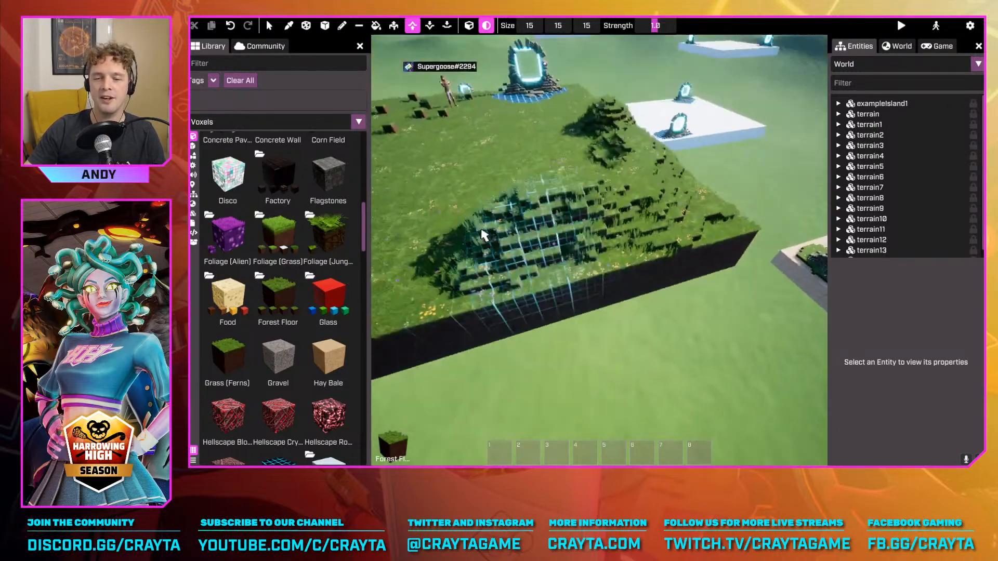
pyautogui.moveTo(486, 236); pyautogui.dragTo(604, 266)
pyautogui.moveTo(447, 297)
pyautogui.mouseDown(button='right')
pyautogui.moveTo(655, 200)
pyautogui.moveTo(583, 195)
pyautogui.moveTo(571, 214)
pyautogui.mouseUp(button='right')
pyautogui.moveTo(572, 214); pyautogui.dragTo(628, 238)
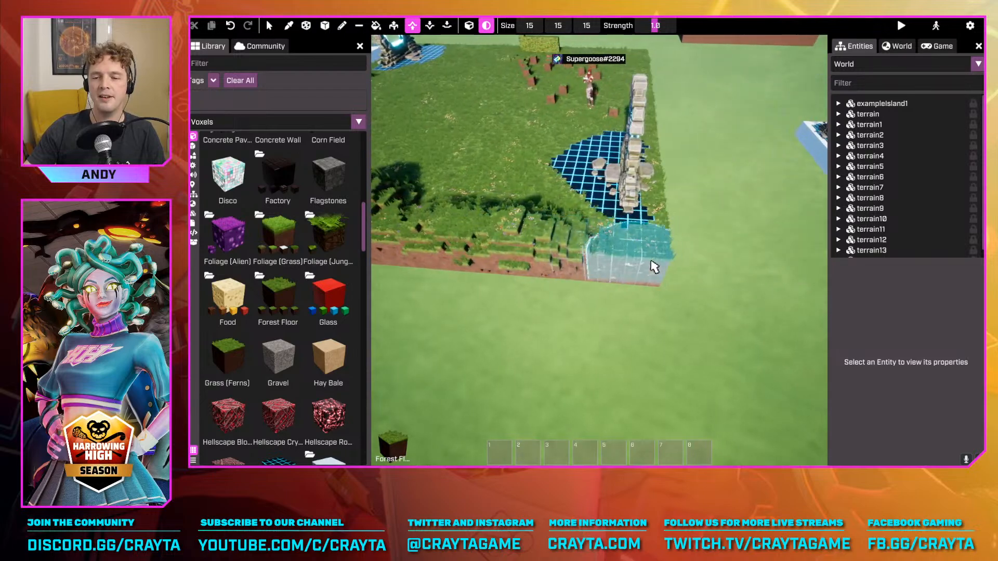
# Build up stepped banks along the remaining platform edges, behind the hedge wall and scattered blocks
pyautogui.moveTo(651, 262); pyautogui.dragTo(582, 249, button='right')
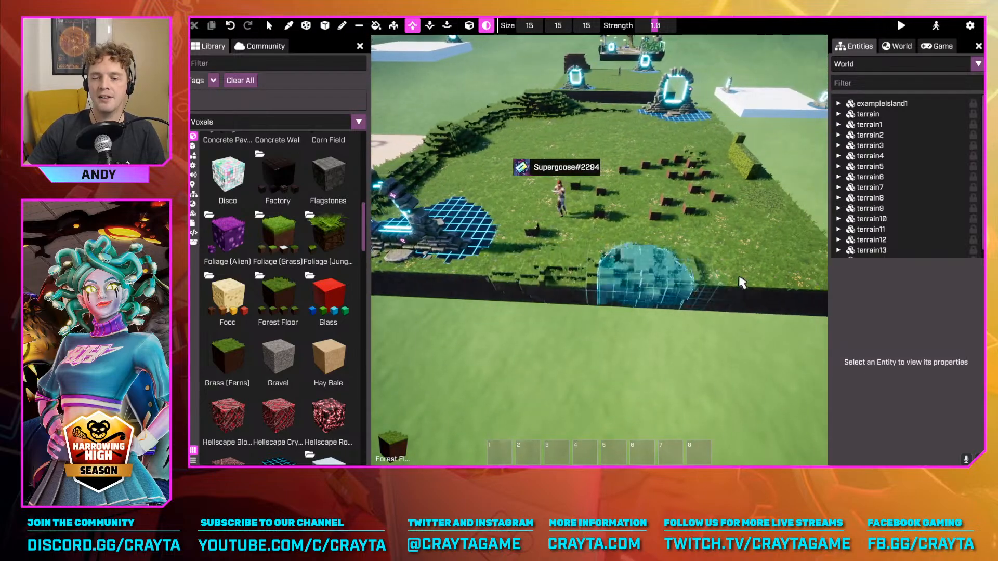
pyautogui.moveTo(735, 290); pyautogui.dragTo(737, 324, button='right')
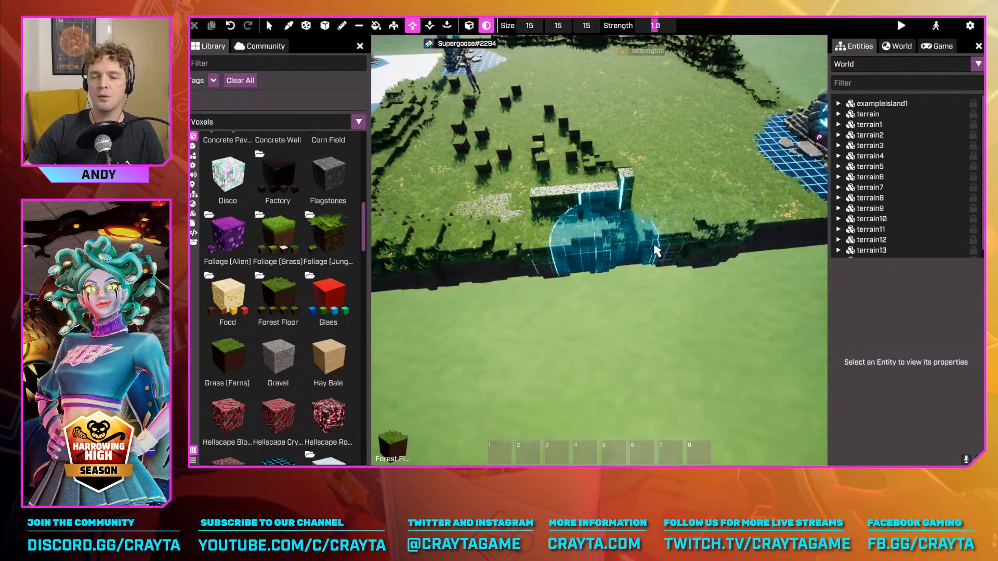
pyautogui.moveTo(733, 236); pyautogui.dragTo(617, 346, button='right')
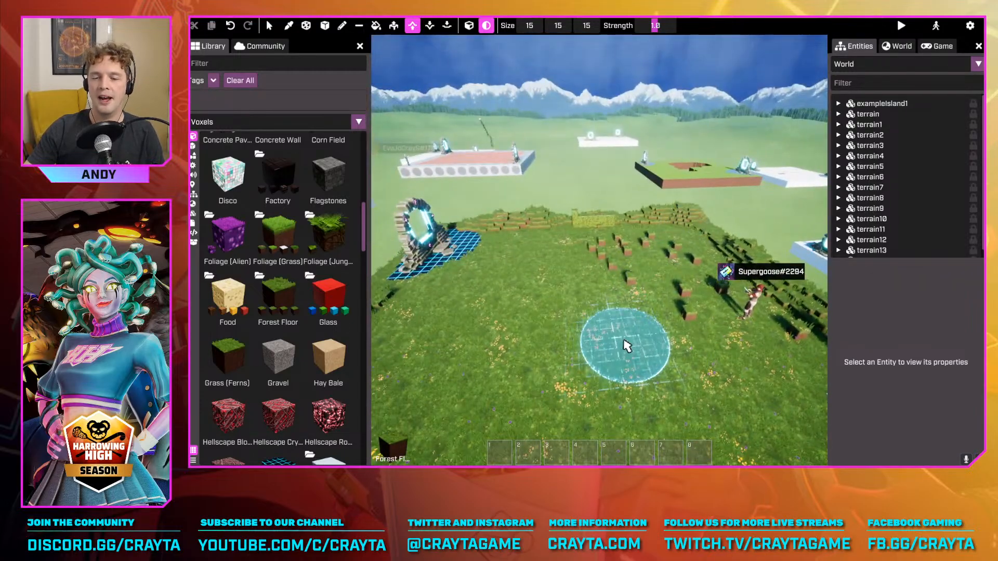
# Leave advanced mode to inspect the raised banks at ground level, and return to an aerial view in advanced mode
pyautogui.press('Tab')
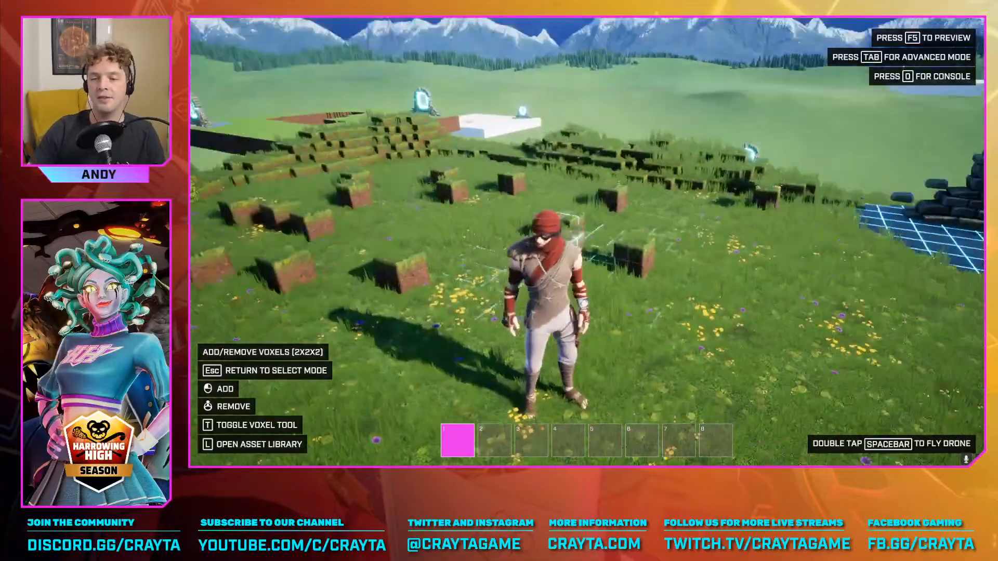
pyautogui.press('w')
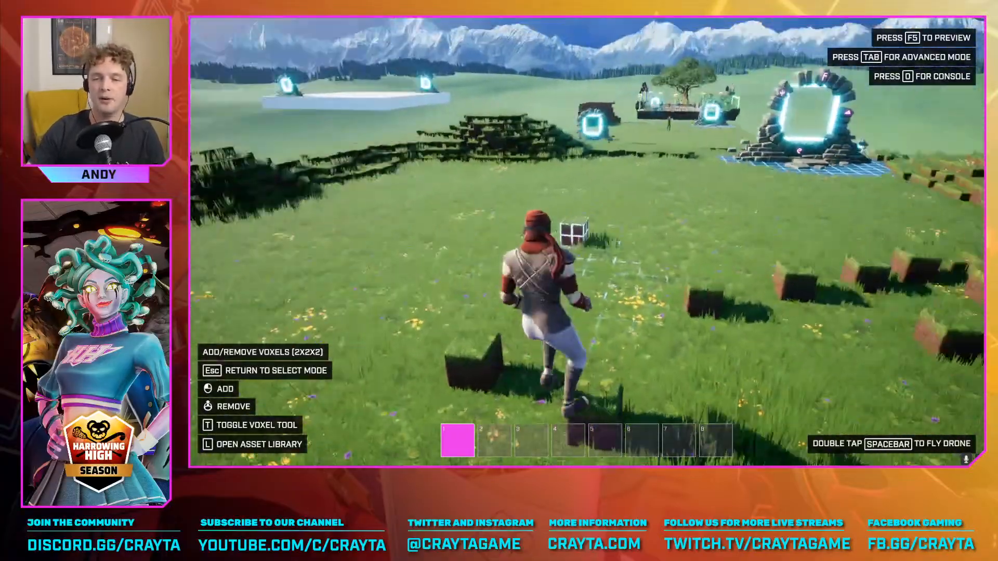
pyautogui.press('Tab')
pyautogui.press('space')
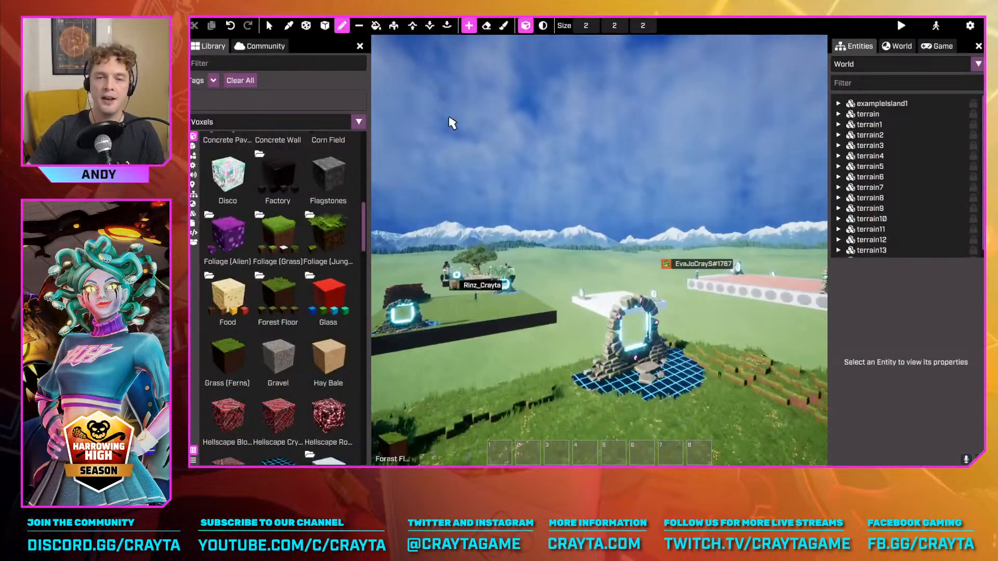
pyautogui.moveTo(450, 122); pyautogui.dragTo(621, 68, button='right')
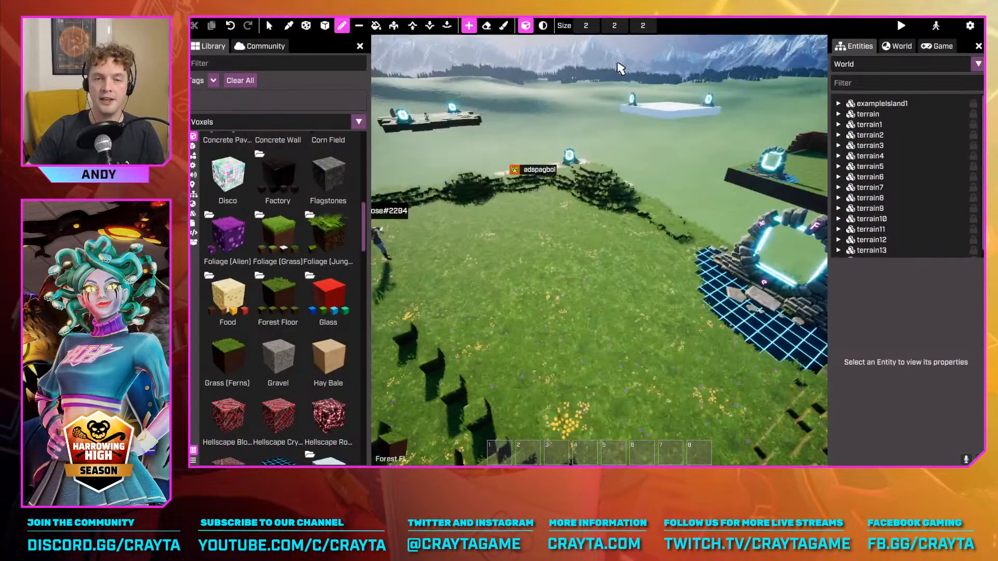
# Switch to the terrain-lowering brush at size 11, try carving the platform's corner beside the portal, and undo it
pyautogui.click(414, 28)
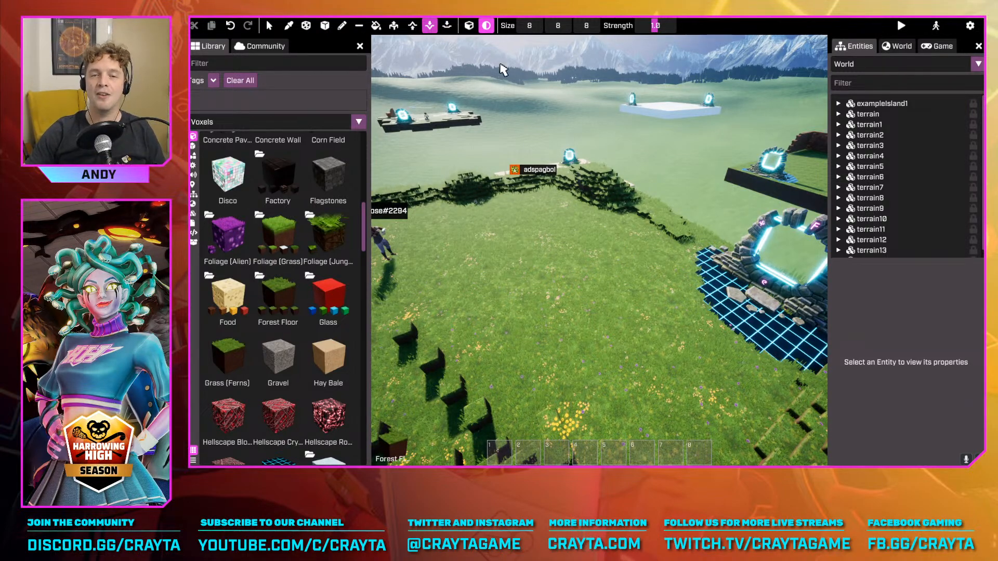
pyautogui.moveTo(504, 71)
pyautogui.mouseDown(button='right')
pyautogui.moveTo(645, 120)
pyautogui.moveTo(603, 114)
pyautogui.moveTo(510, 62)
pyautogui.mouseUp(button='right')
pyautogui.press('Escape')
pyautogui.press('s')
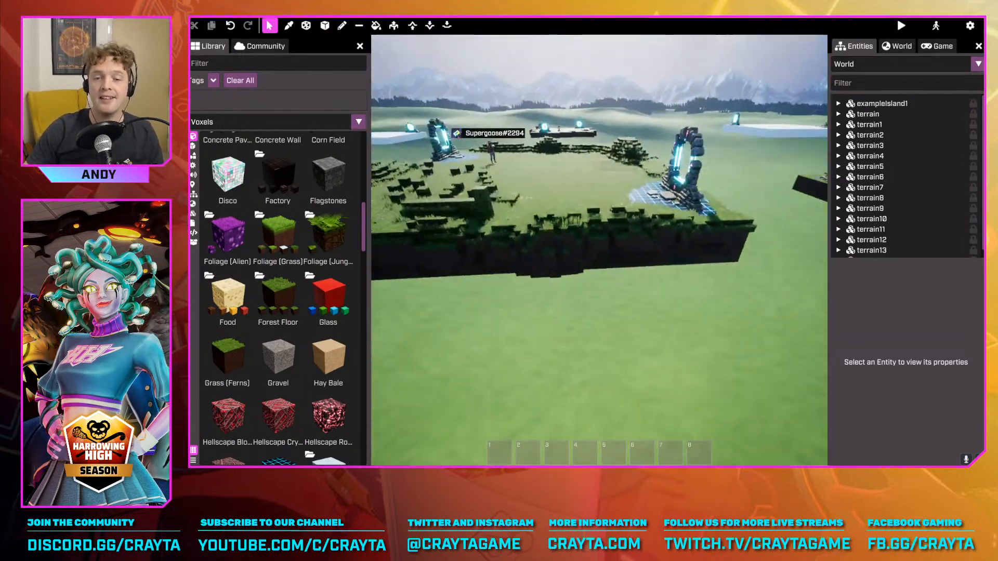
pyautogui.press('d')
pyautogui.moveTo(619, 166); pyautogui.dragTo(668, 164, button='right')
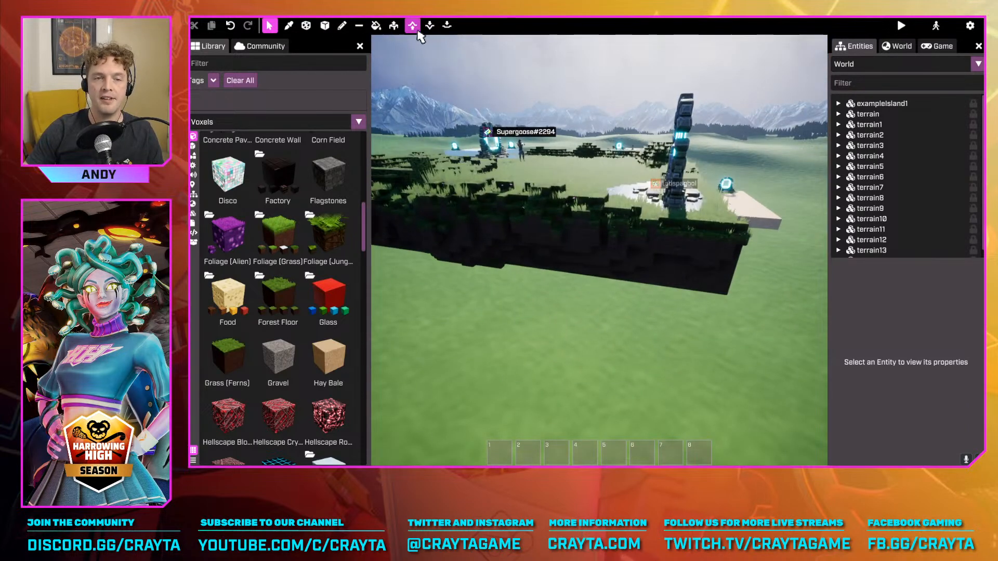
pyautogui.click(430, 26)
pyautogui.press('d')
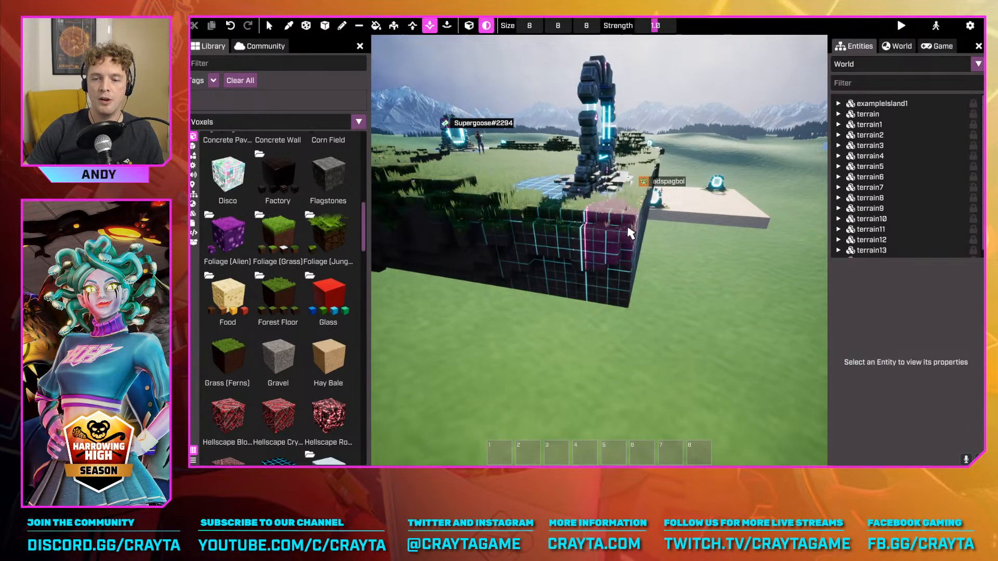
pyautogui.press('e')
pyautogui.moveTo(630, 234); pyautogui.dragTo(653, 254, button='right')
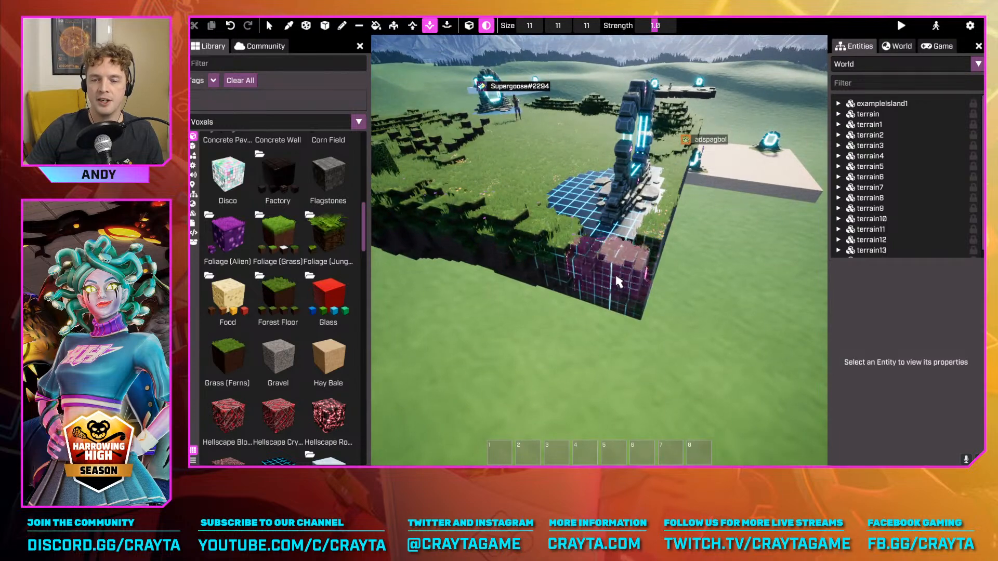
pyautogui.hotkey('ctrl', 'z')
# Carve into the platform's outer wall on the hedge side with the size 11 lowering brush
pyautogui.press('a')
pyautogui.moveTo(629, 291); pyautogui.dragTo(588, 257, button='right')
pyautogui.moveTo(676, 242); pyautogui.dragTo(676, 242, button='right')
pyautogui.press('w')
pyautogui.press('e')
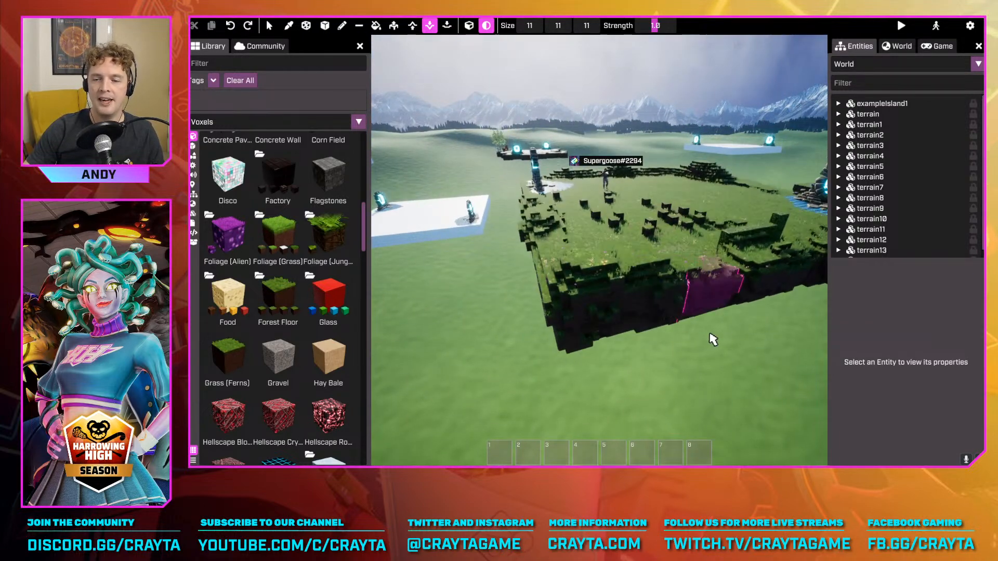
pyautogui.moveTo(694, 289)
pyautogui.mouseDown()
pyautogui.moveTo(724, 278)
pyautogui.moveTo(625, 278)
pyautogui.moveTo(663, 278)
pyautogui.mouseUp()
pyautogui.press('d')
pyautogui.press('d')
# Wear down the platform's side wall and banks along the edges leading to the stone portal
pyautogui.moveTo(664, 279)
pyautogui.mouseDown(button='right')
pyautogui.moveTo(602, 260)
pyautogui.moveTo(573, 276)
pyautogui.moveTo(699, 264)
pyautogui.moveTo(619, 287)
pyautogui.mouseUp(button='right')
pyautogui.press('a')
pyautogui.press('a')
pyautogui.moveTo(504, 301); pyautogui.dragTo(572, 292, button='right')
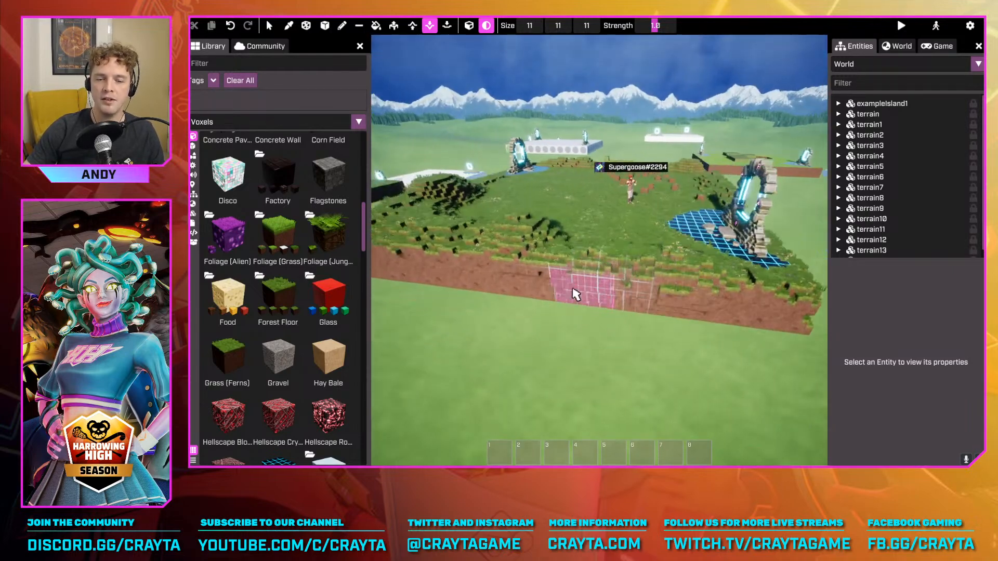
pyautogui.moveTo(630, 263); pyautogui.dragTo(622, 332, button='right')
pyautogui.press('a')
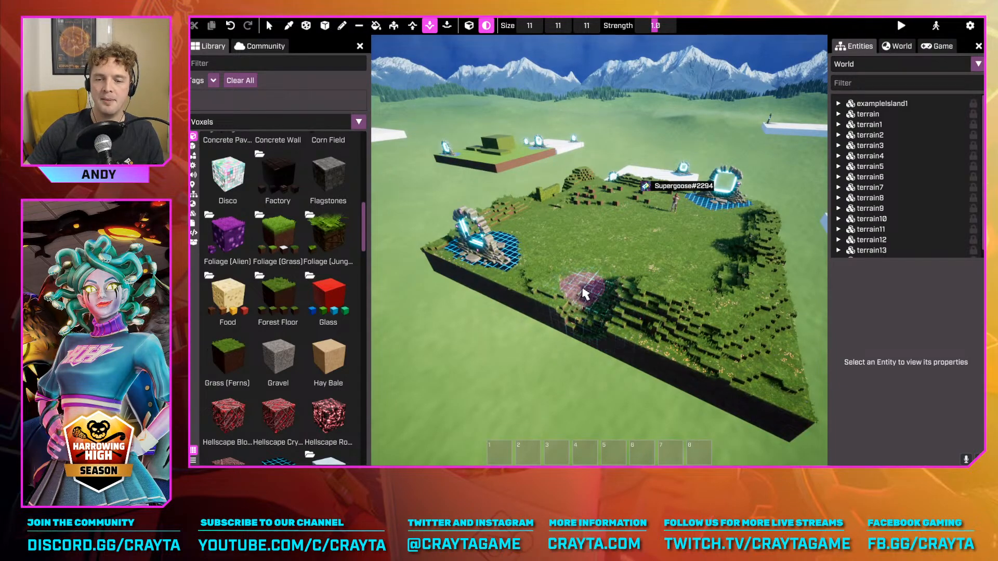
# Check the carved platform briefly outside advanced mode, and ready the voxel drawing tool in Add mode at size 3
pyautogui.press('Tab')
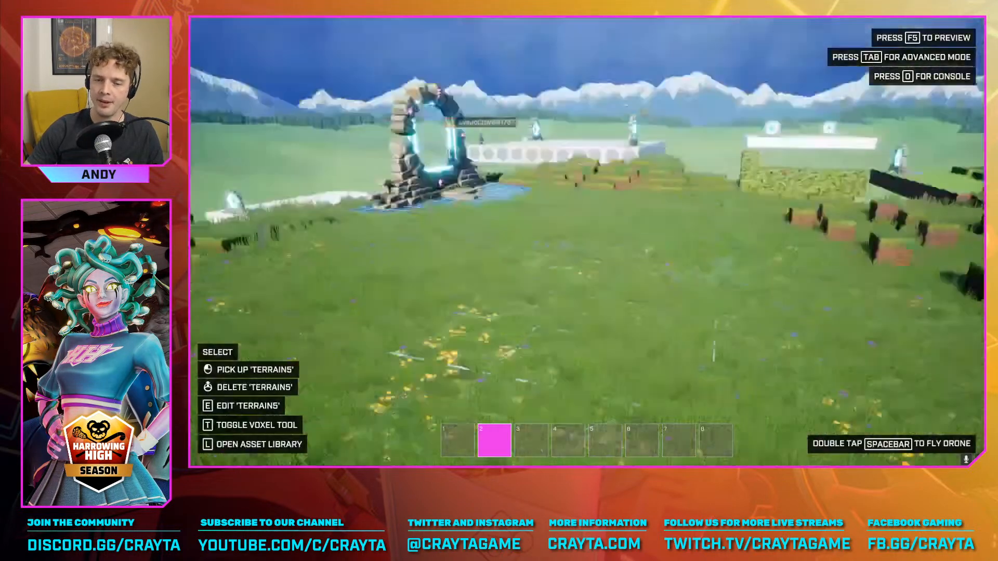
pyautogui.press('Tab')
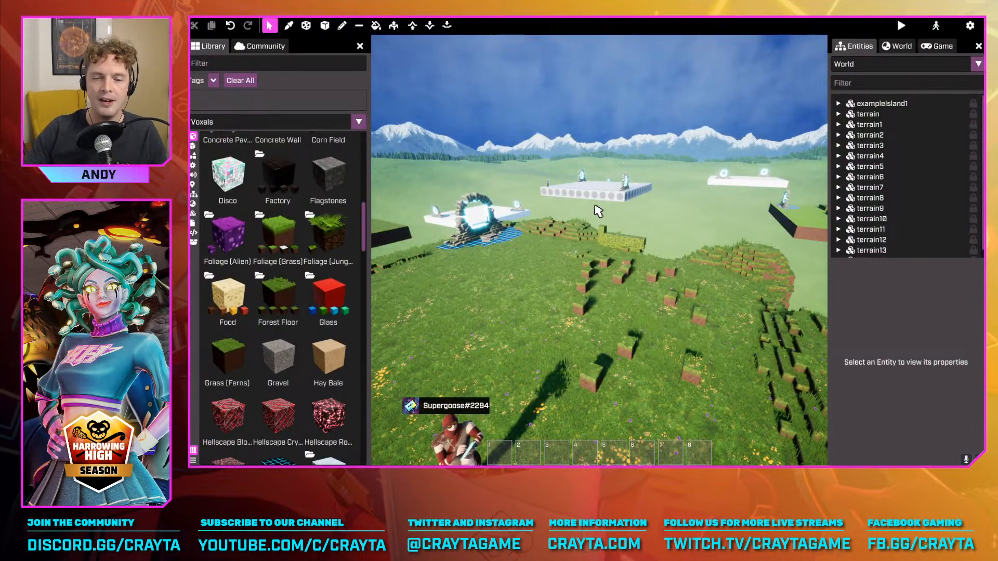
pyautogui.click(341, 26)
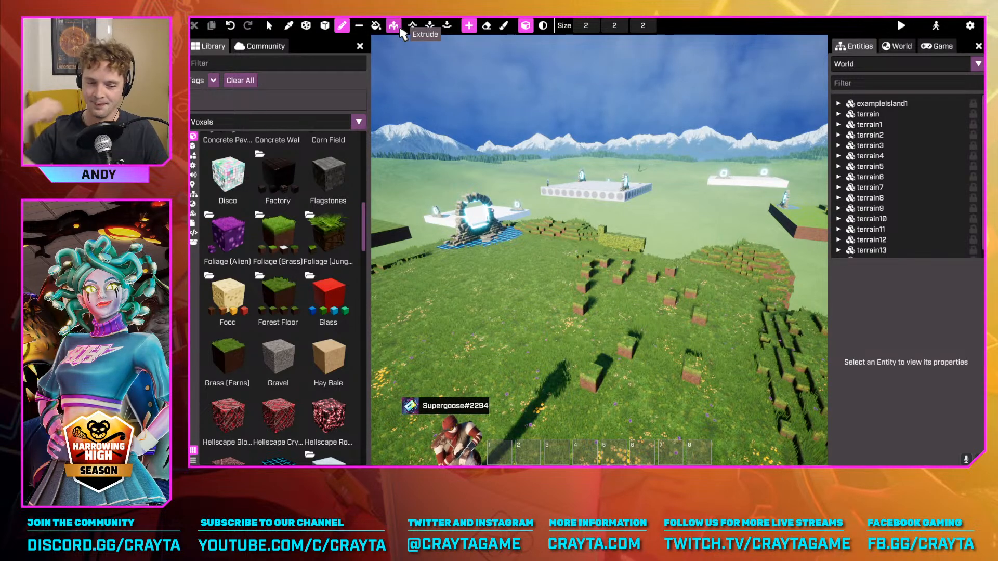
pyautogui.scroll(-3, 328, 362)
pyautogui.scroll(1, 656, 219)
pyautogui.moveTo(656, 219)
pyautogui.mouseDown(button='right')
pyautogui.moveTo(593, 250)
pyautogui.moveTo(614, 224)
pyautogui.mouseUp(button='right')
pyautogui.scroll(4, 345, 273)
# Look through the brick voxel folders and choose the dark variant of Brick (Cottage) as the building material
pyautogui.scroll(-14, 344, 255)
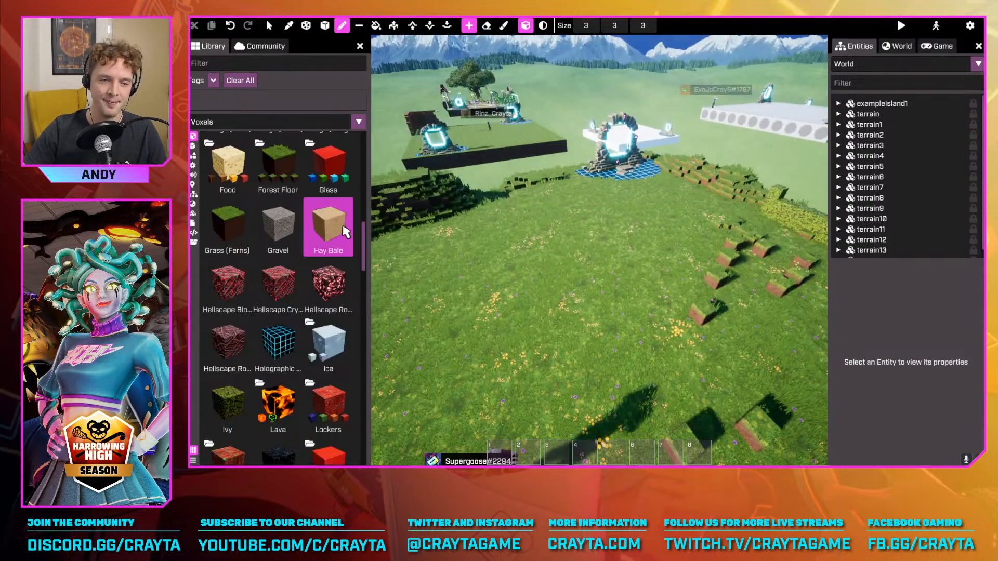
pyautogui.scroll(15, 338, 258)
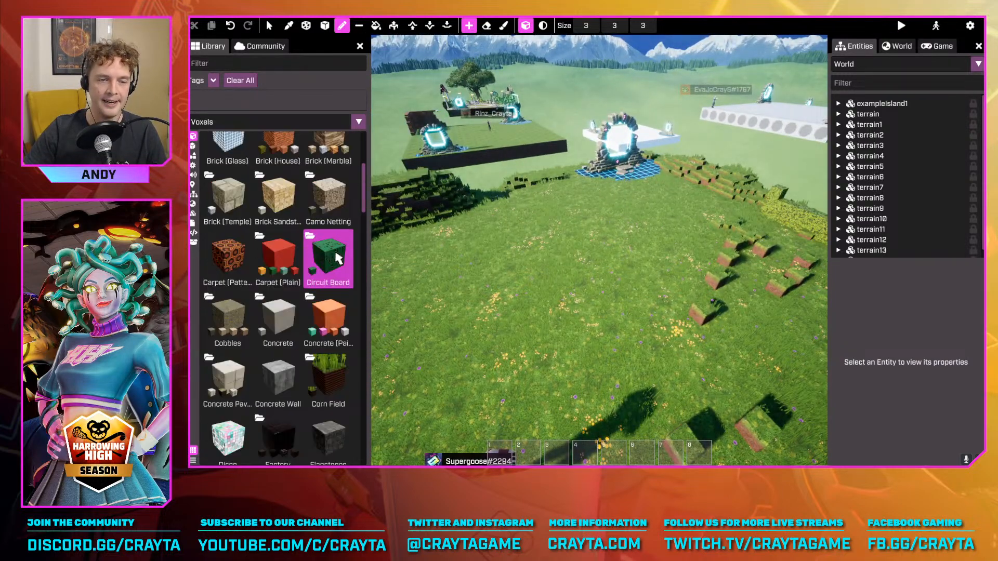
pyautogui.doubleClick(278, 346)
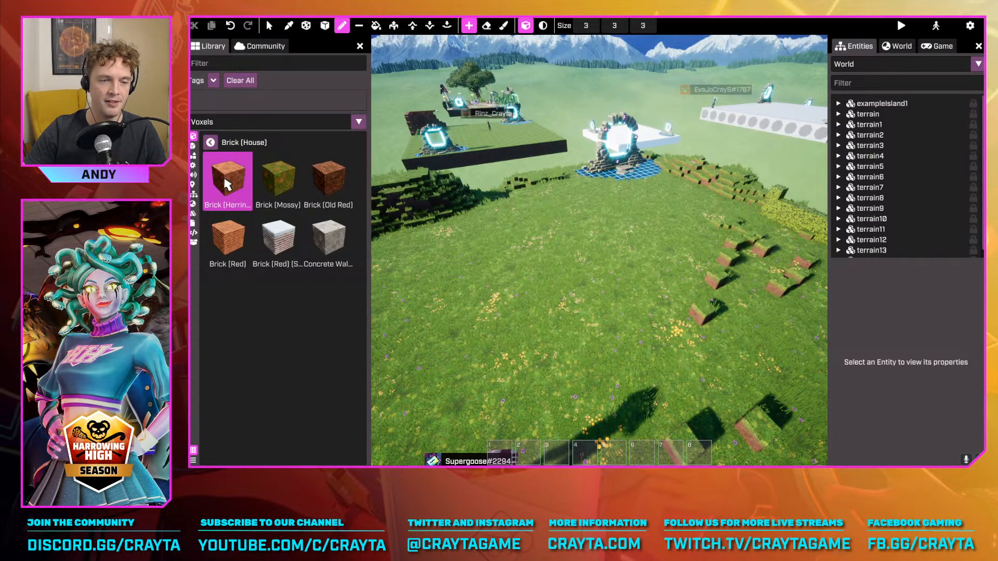
pyautogui.moveTo(699, 180); pyautogui.dragTo(551, 187, button='right')
pyautogui.click(210, 142)
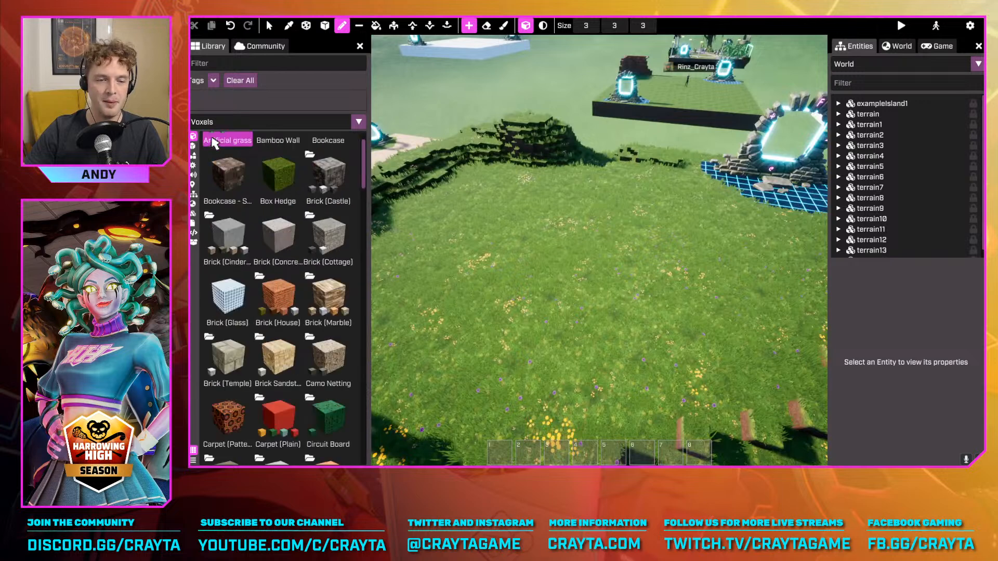
pyautogui.doubleClick(333, 236)
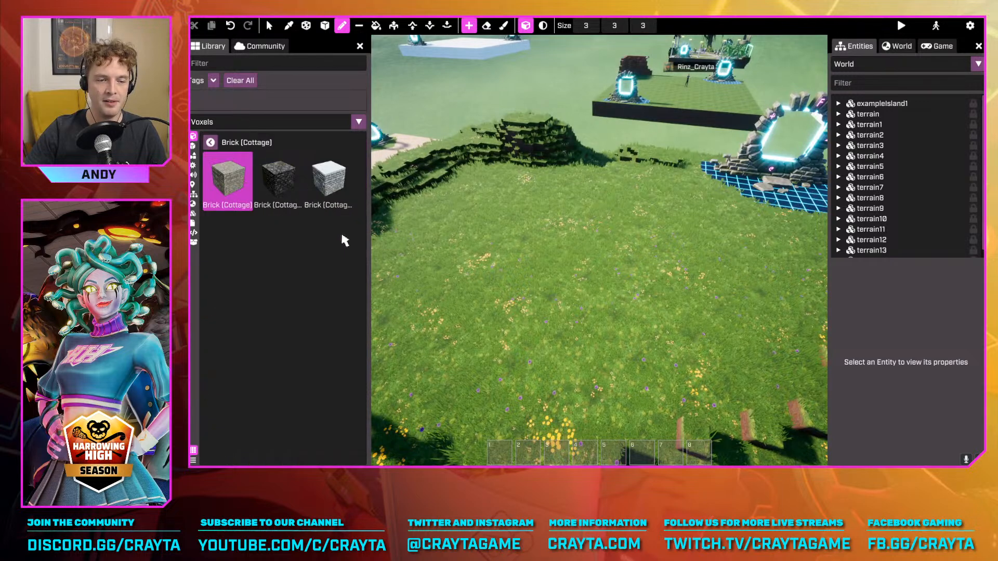
pyautogui.click(287, 192)
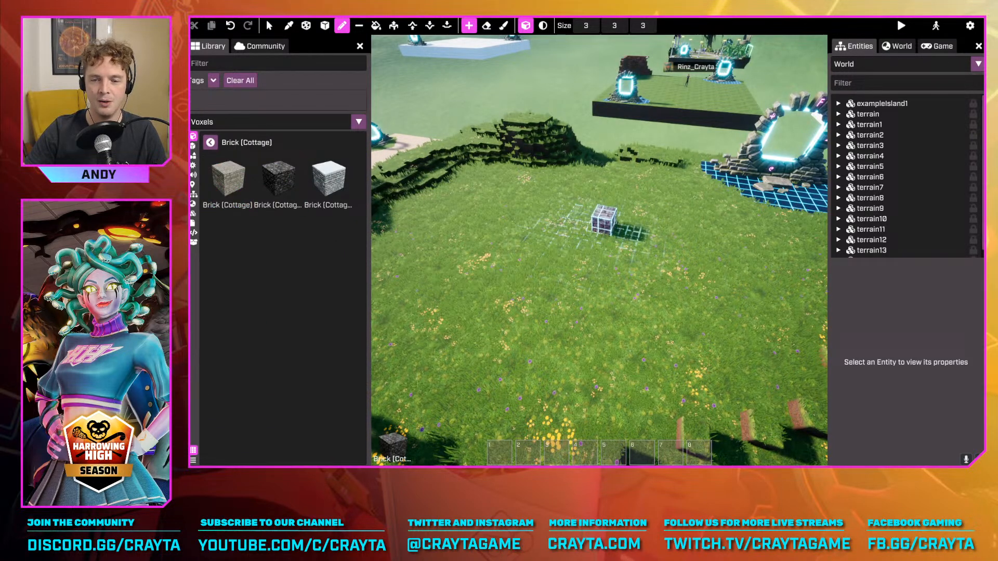
# Place a single dark cottage brick block of size 2 on the open grass with the voxel drawing tool
pyautogui.moveTo(597, 217); pyautogui.dragTo(507, 229, button='right')
pyautogui.moveTo(703, 208)
pyautogui.mouseDown(button='right')
pyautogui.moveTo(547, 238)
pyautogui.moveTo(594, 230)
pyautogui.mouseUp(button='right')
pyautogui.scroll(-2, 595, 230)
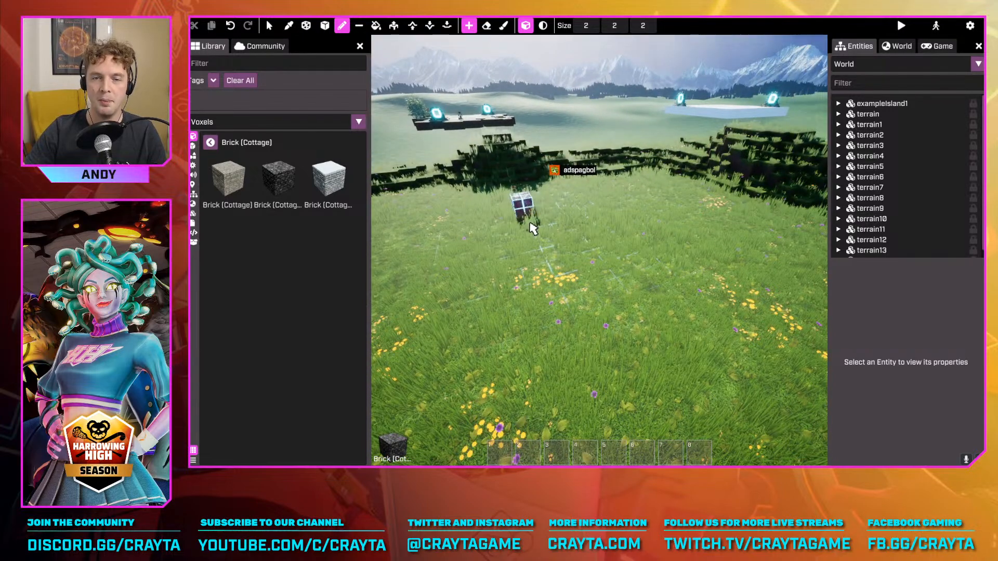
pyautogui.moveTo(666, 190); pyautogui.dragTo(675, 192, button='right')
pyautogui.press('w')
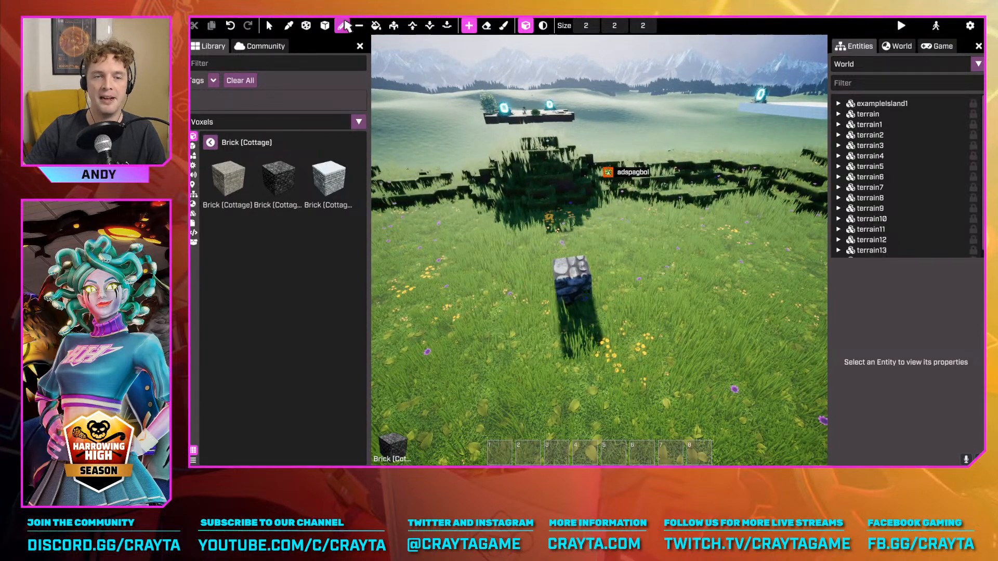
# Extrude the brick block's side face along the grass into a low row of bricks
pyautogui.click(394, 29)
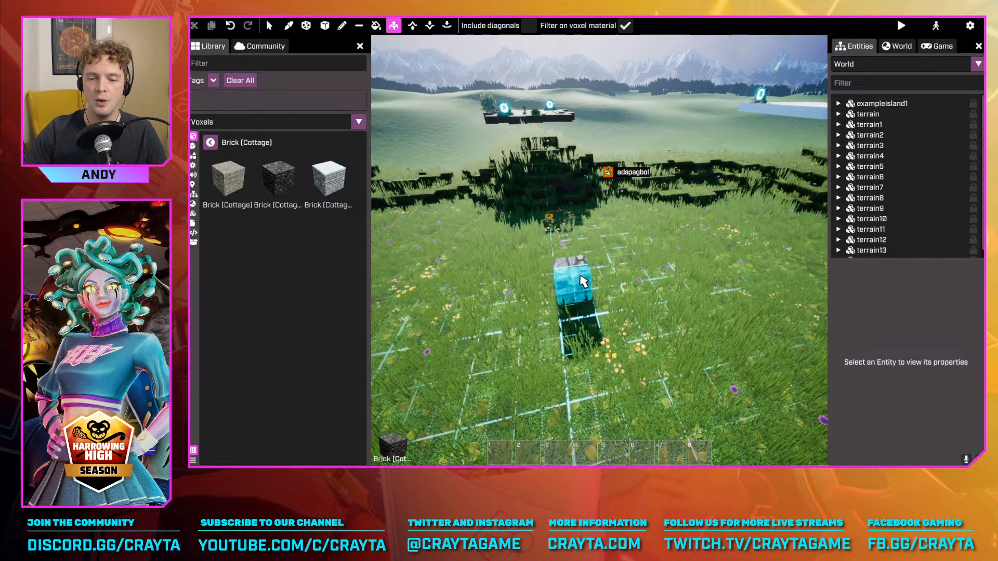
pyautogui.press('a')
pyautogui.press('a')
pyautogui.moveTo(592, 279); pyautogui.dragTo(593, 300, button='right')
pyautogui.press('d')
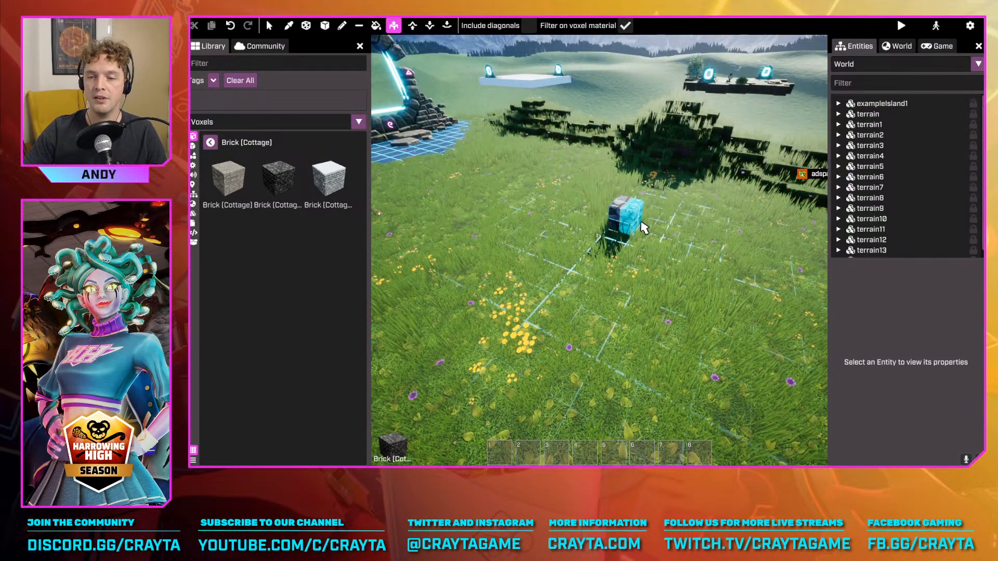
pyautogui.moveTo(644, 227); pyautogui.dragTo(745, 265)
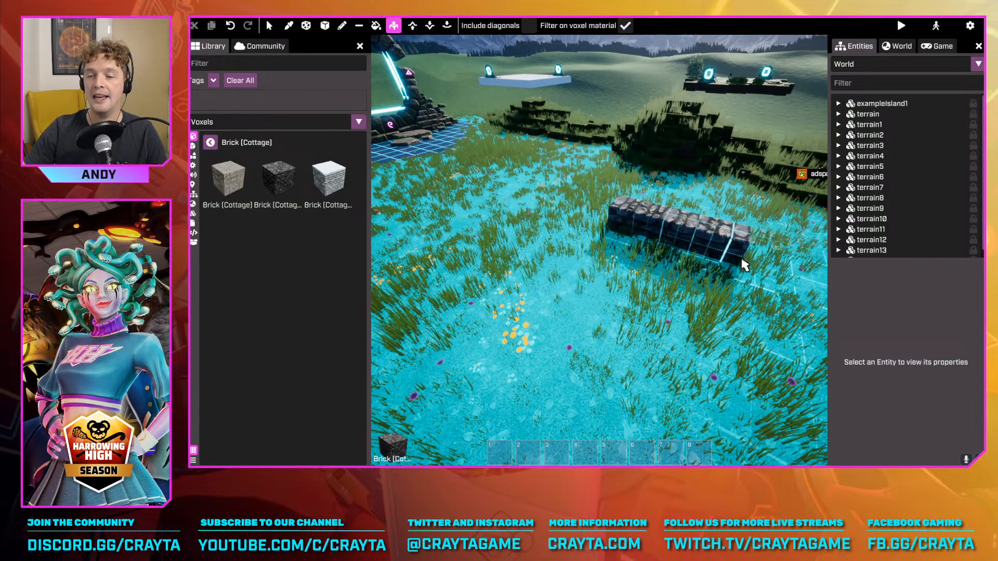
# Lengthen the brick row from its end face and extrude its top face upward into a tall wall
pyautogui.press('d')
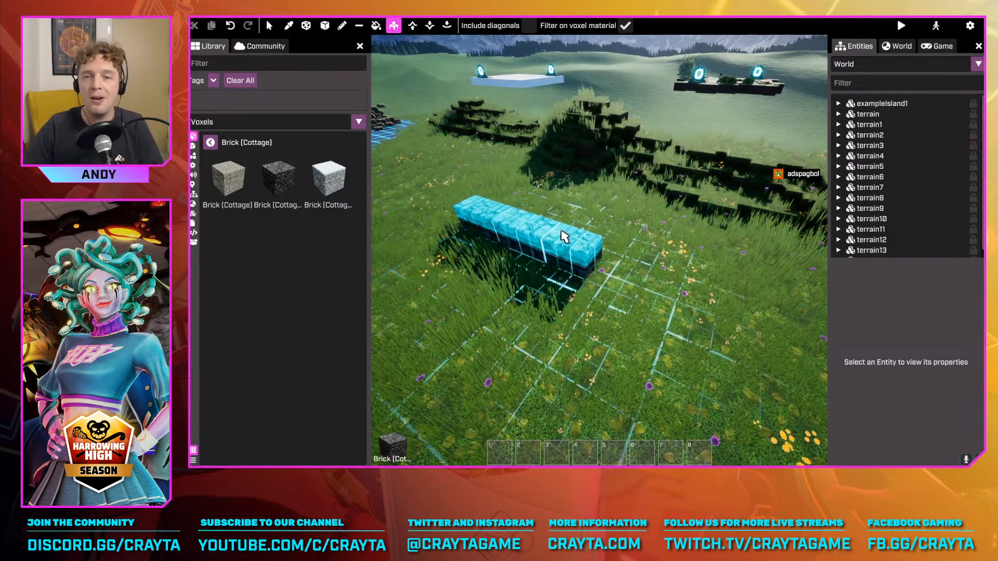
pyautogui.moveTo(610, 242); pyautogui.dragTo(675, 292)
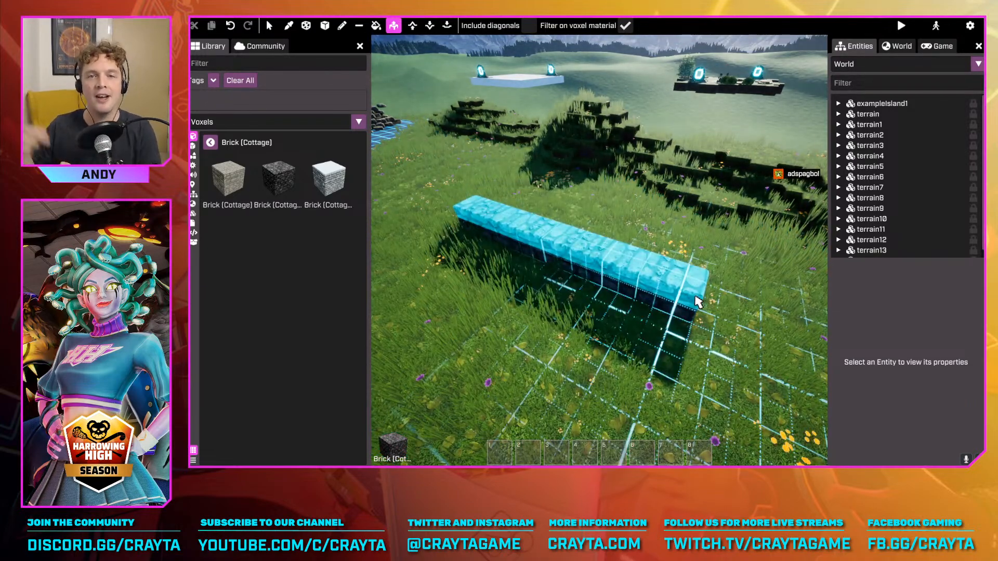
pyautogui.moveTo(599, 263); pyautogui.dragTo(624, 174)
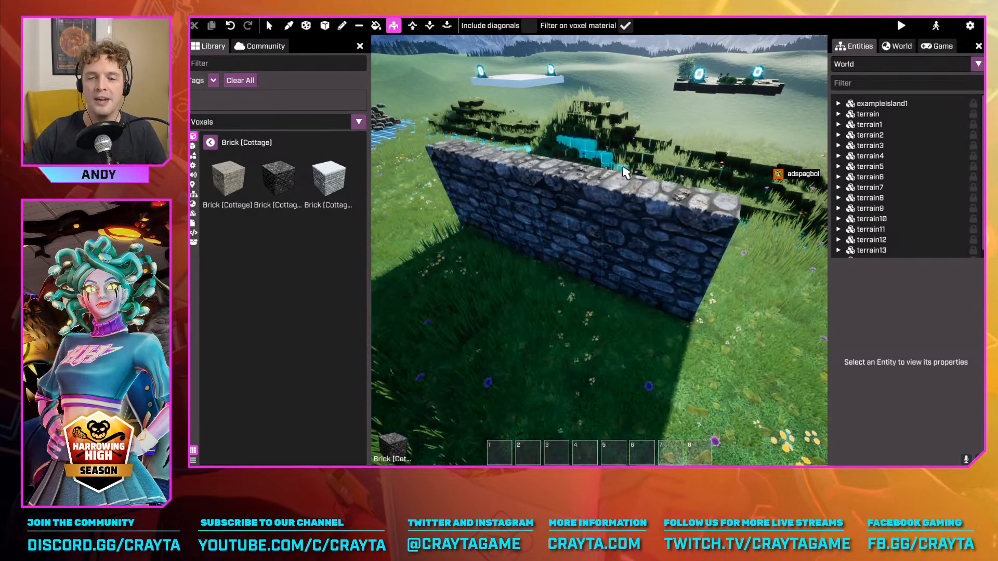
# Push the wall's top face back down with Extrude to reduce the wall's height
pyautogui.press('a')
pyautogui.moveTo(626, 172); pyautogui.dragTo(648, 224, button='right')
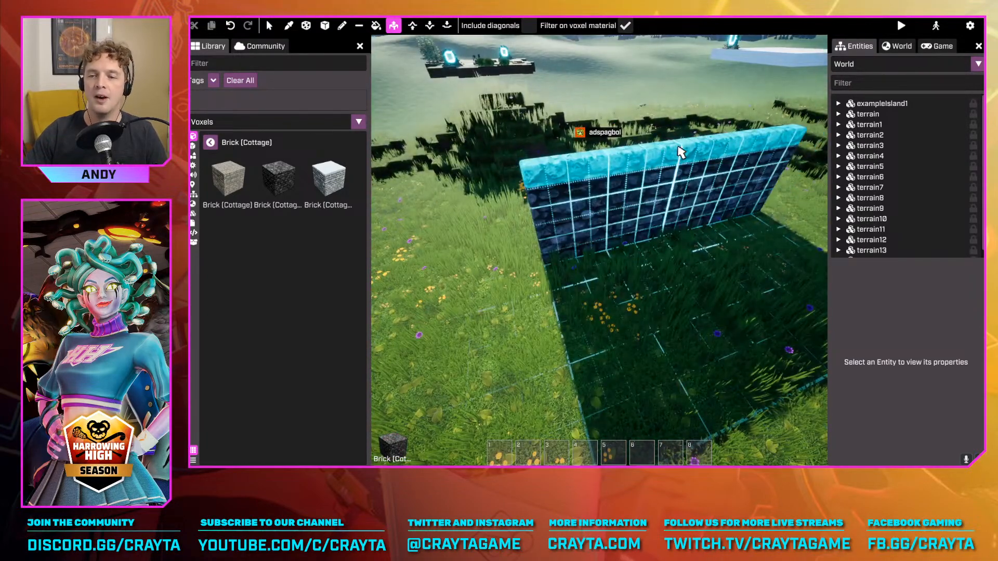
pyautogui.moveTo(682, 174); pyautogui.dragTo(706, 222)
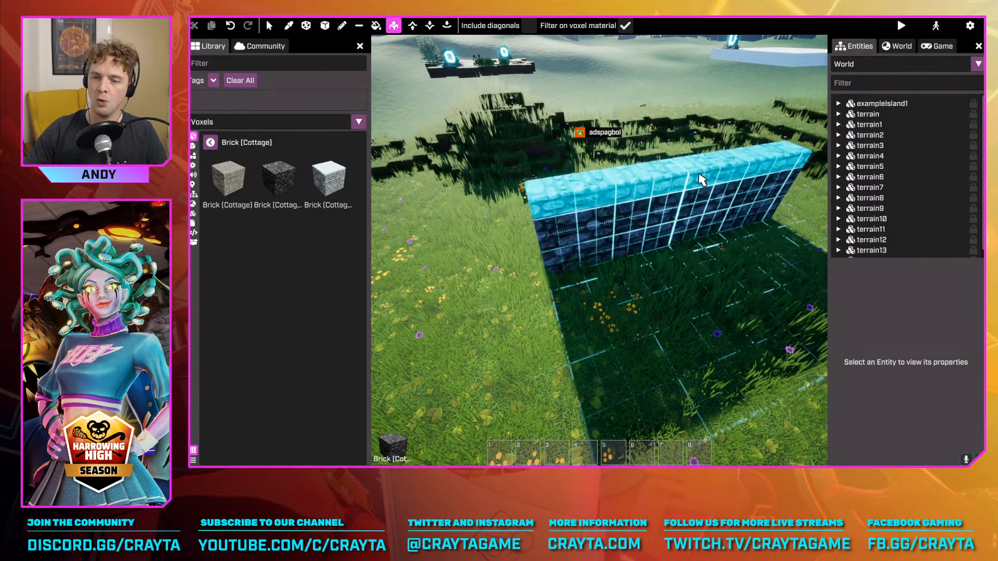
pyautogui.moveTo(703, 188); pyautogui.dragTo(597, 260, button='right')
pyautogui.moveTo(660, 265); pyautogui.dragTo(621, 283)
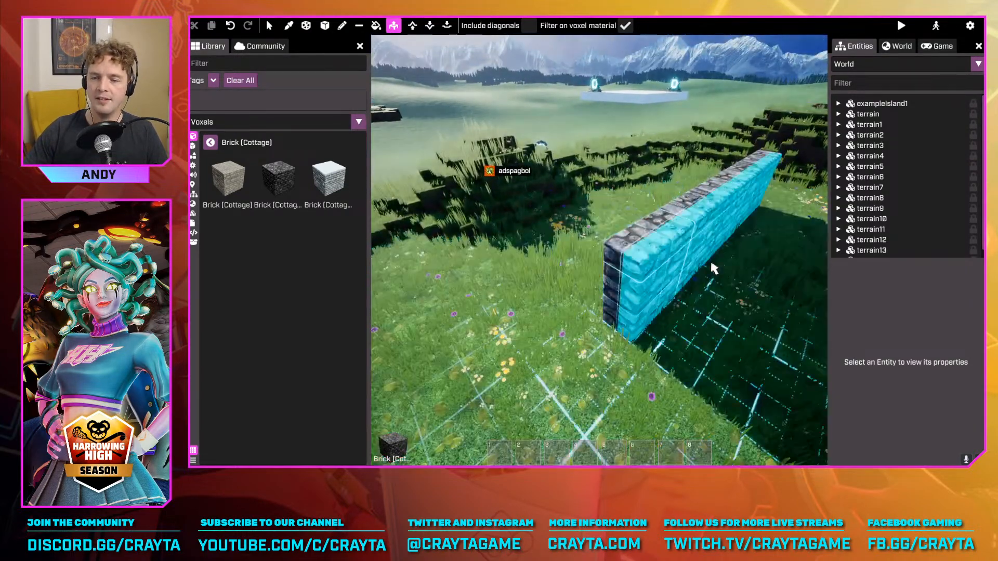
pyautogui.moveTo(712, 269)
pyautogui.mouseDown(button='right')
pyautogui.moveTo(599, 251)
pyautogui.moveTo(715, 277)
pyautogui.mouseUp(button='right')
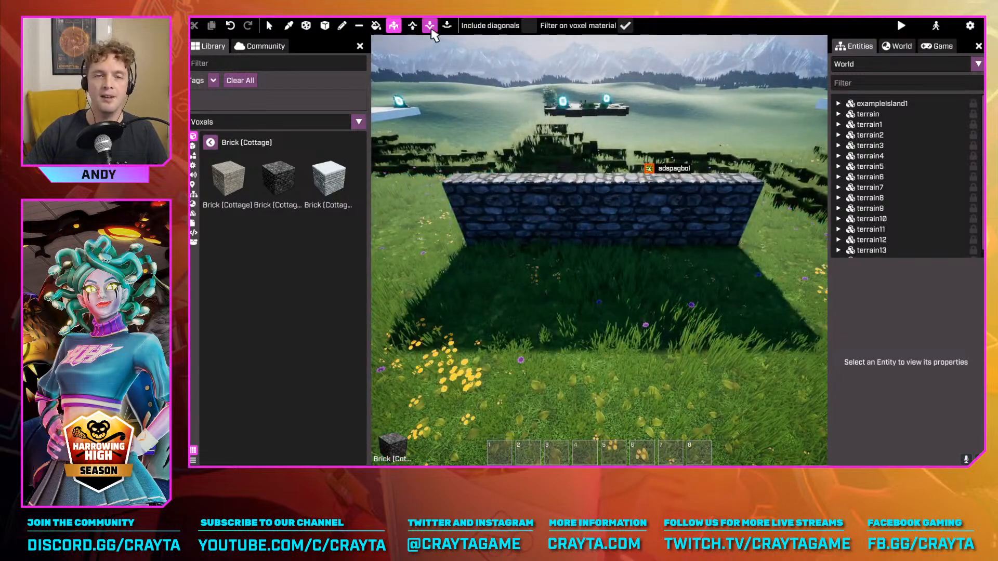
# Wear irregular gaps into the brick wall's top edge with the lowering brush at size 5 and strength 1.0
pyautogui.click(429, 25)
pyautogui.moveTo(722, 218); pyautogui.dragTo(615, 213, button='right')
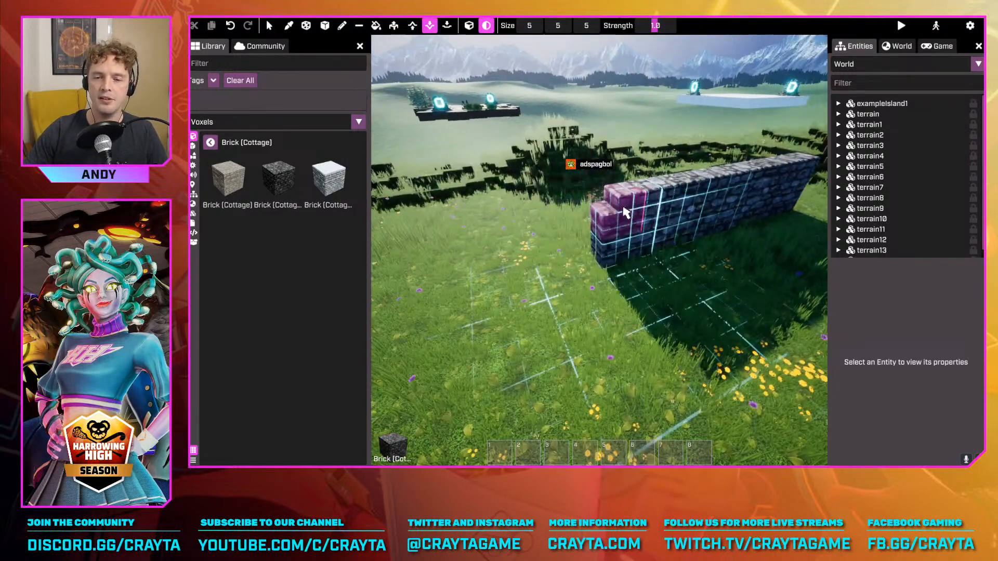
pyautogui.moveTo(677, 195); pyautogui.dragTo(757, 201, button='right')
pyautogui.click(757, 200)
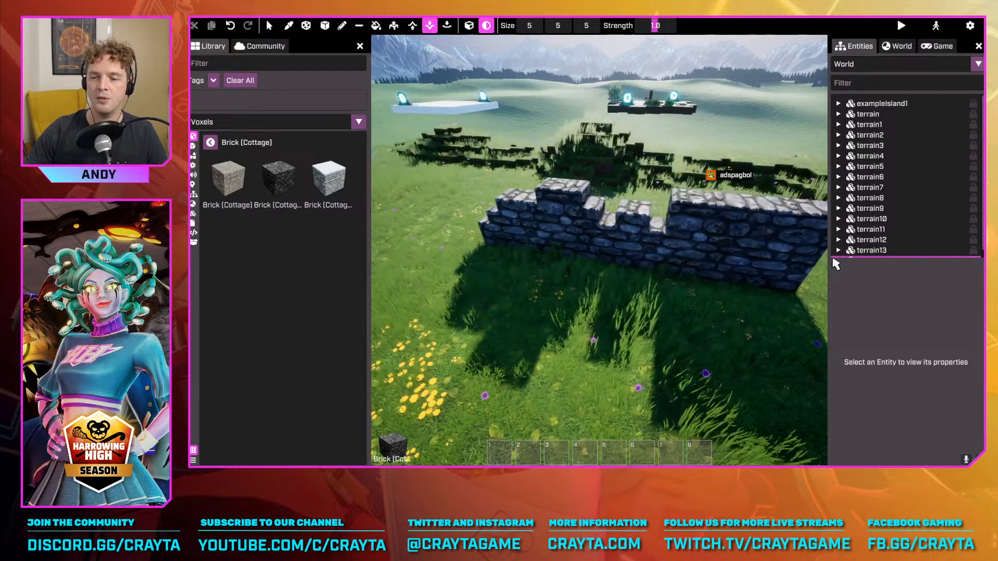
# Erase one voxel from the intact part of the wall's top edge with the drawing tool at size 1
pyautogui.rightClick(834, 259)
pyautogui.click(343, 28)
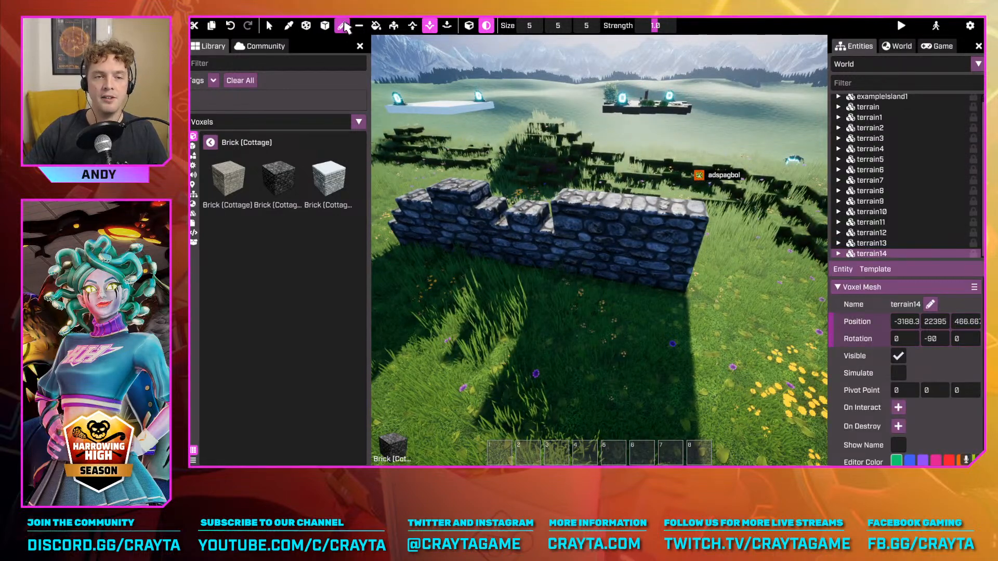
pyautogui.click(343, 26)
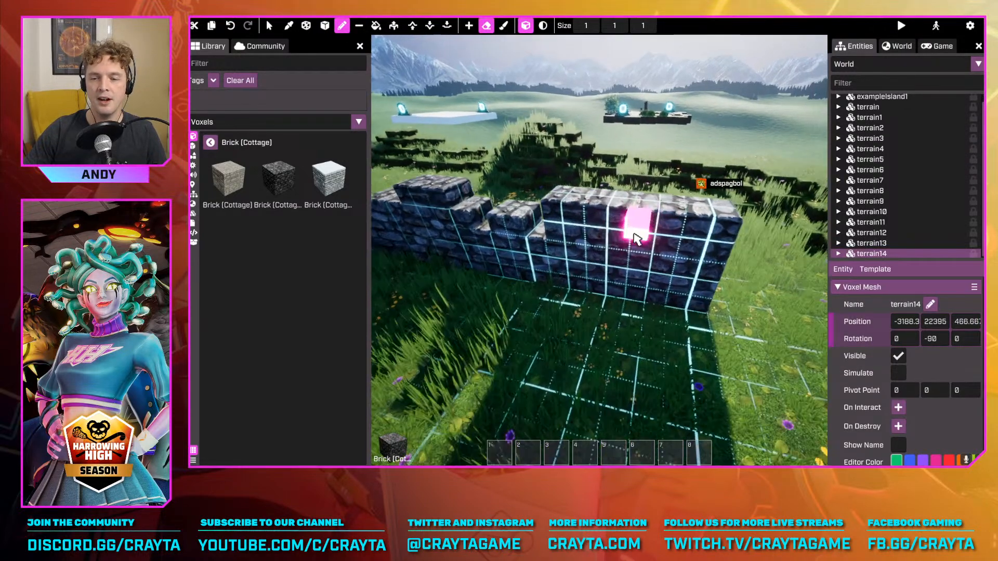
pyautogui.click(637, 225)
pyautogui.press('w')
# Extrude the top faces around the erased voxel to shape a notch near the wall's end, trying several notch depths
pyautogui.click(394, 25)
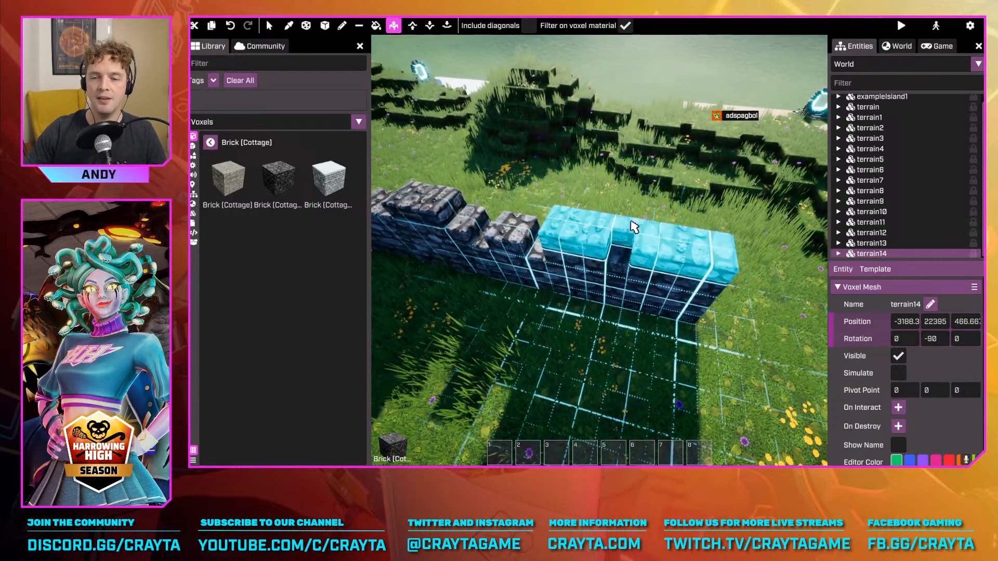
pyautogui.click(635, 227)
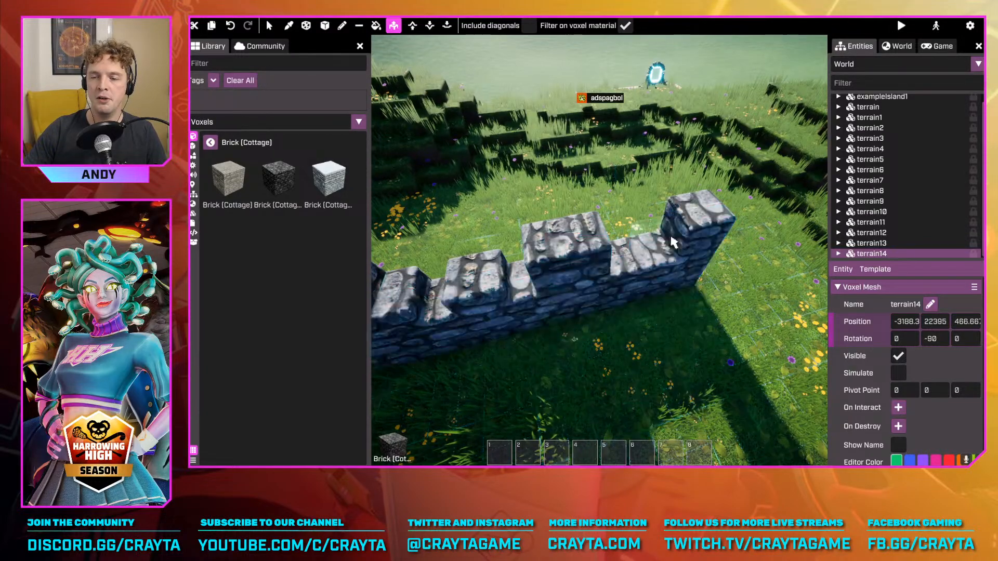
pyautogui.press('d')
pyautogui.moveTo(674, 242); pyautogui.dragTo(631, 241, button='right')
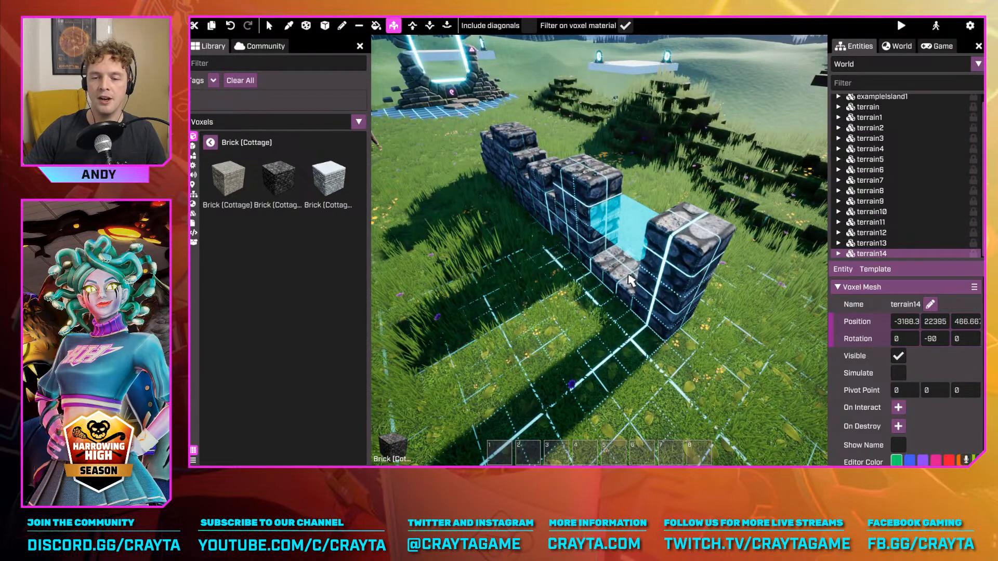
pyautogui.moveTo(643, 219); pyautogui.dragTo(633, 265)
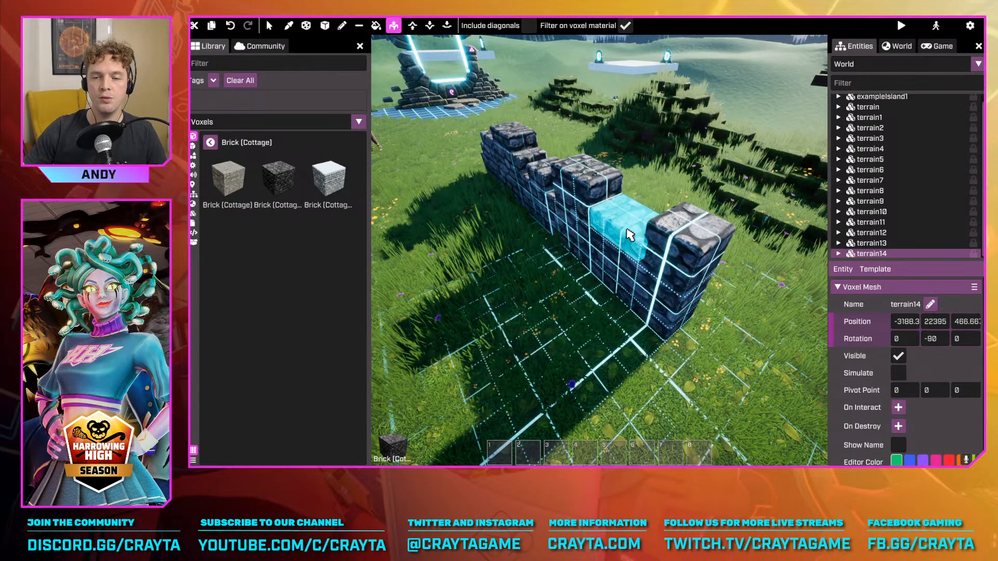
pyautogui.moveTo(630, 235)
pyautogui.mouseDown()
pyautogui.moveTo(651, 134)
pyautogui.moveTo(635, 222)
pyautogui.mouseUp()
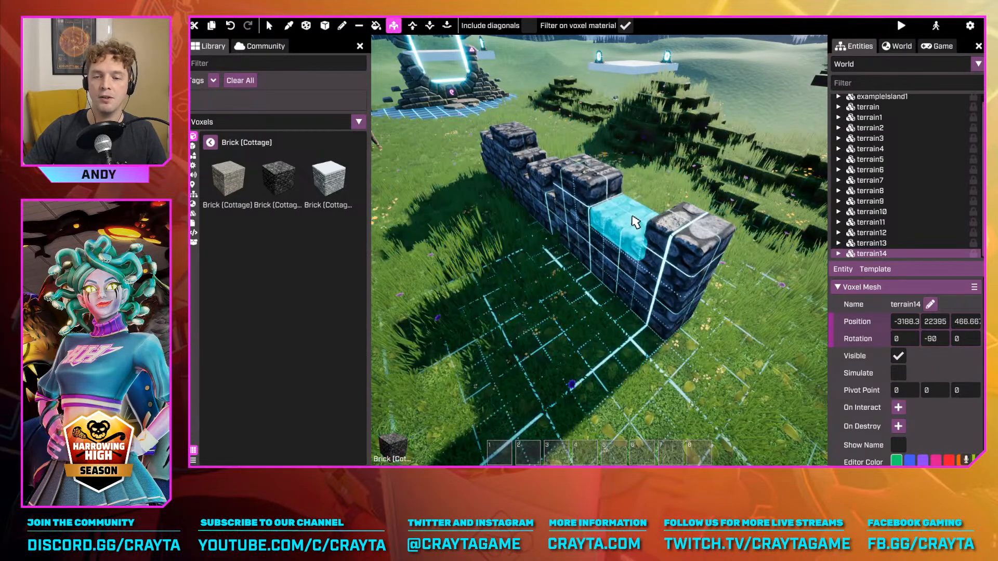
# Push the wall's long side face inward with Extrude to make the whole wall thinner
pyautogui.press('s')
pyautogui.moveTo(597, 267); pyautogui.dragTo(572, 270, button='right')
pyautogui.press('w')
pyautogui.press('w')
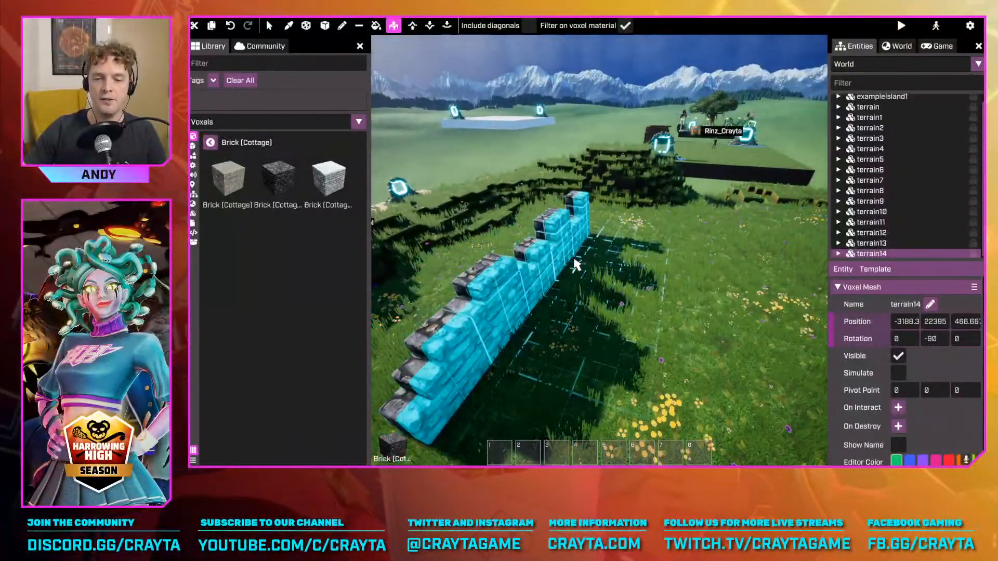
pyautogui.press('w')
pyautogui.moveTo(645, 285); pyautogui.dragTo(558, 273)
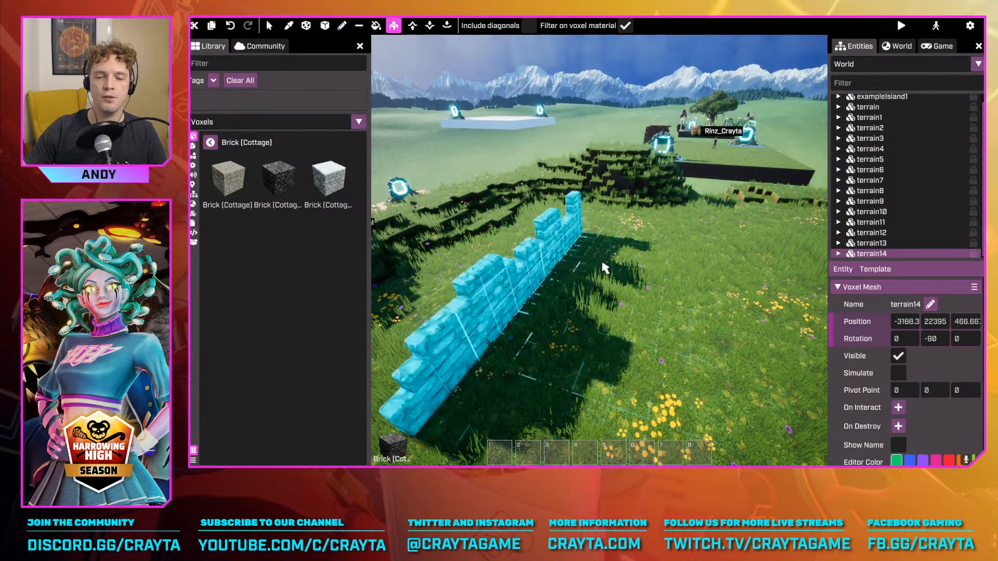
# Examine the ruined brick wall's silhouette and the faces Extrude would affect from several viewpoints
pyautogui.press('d')
pyautogui.moveTo(604, 267); pyautogui.dragTo(605, 265, button='right')
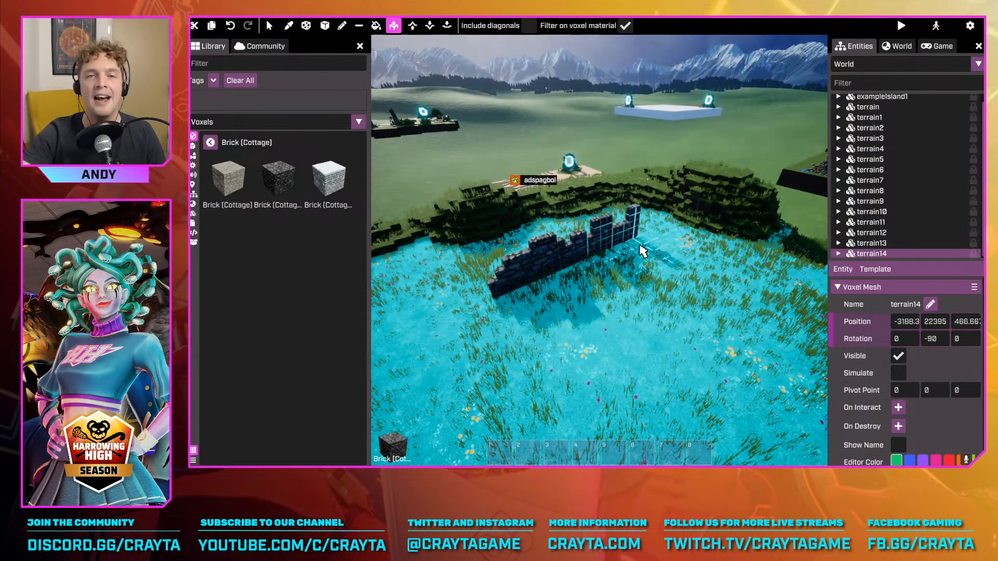
pyautogui.press('d')
pyautogui.moveTo(610, 158); pyautogui.dragTo(630, 134, button='right')
pyautogui.press('w')
pyautogui.press('s')
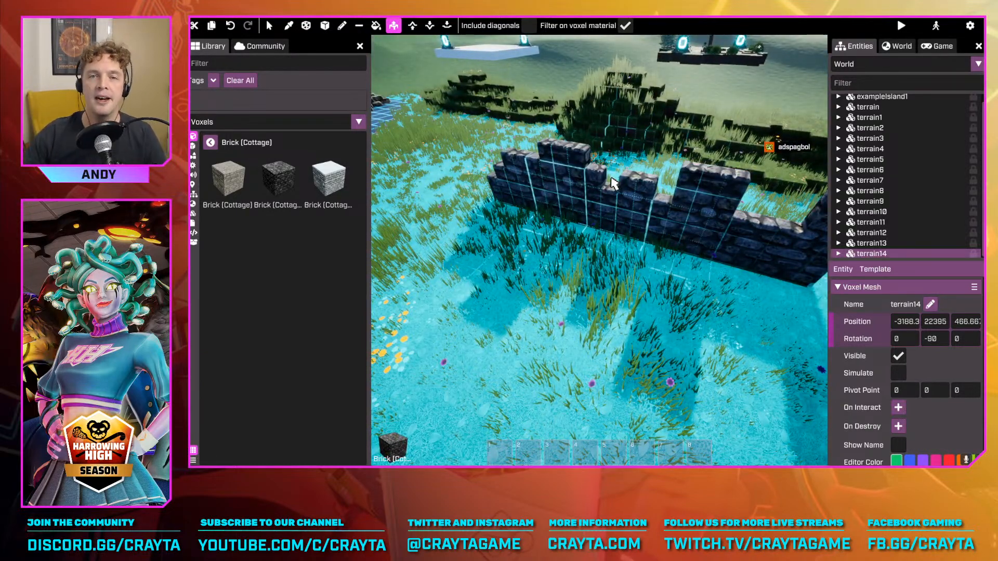
pyautogui.moveTo(590, 225); pyautogui.dragTo(613, 229, button='right')
pyautogui.press('s')
pyautogui.press('w')
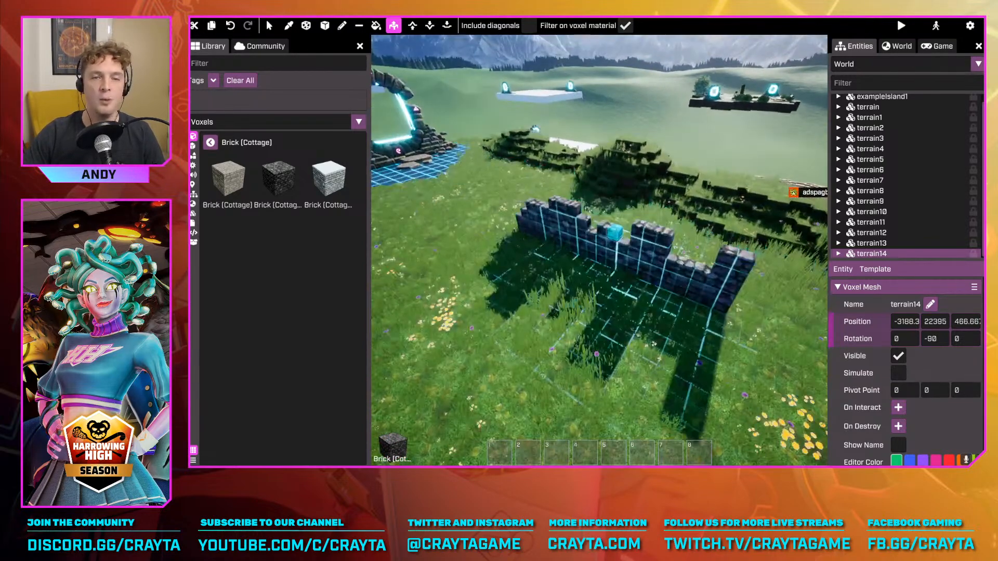
# Set up the shape tool to add box-shaped cottage brick volumes on the grass near the ruined wall
pyautogui.click(325, 27)
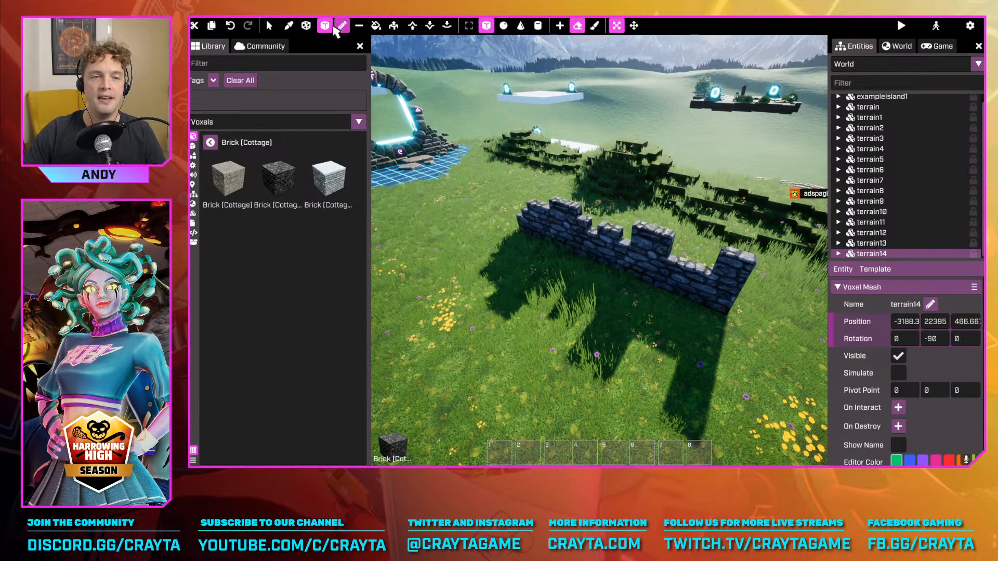
pyautogui.click(486, 28)
pyautogui.press('a')
pyautogui.press('s')
pyautogui.moveTo(470, 229); pyautogui.dragTo(546, 239, button='right')
pyautogui.moveTo(525, 338); pyautogui.dragTo(563, 337)
pyautogui.click(560, 21)
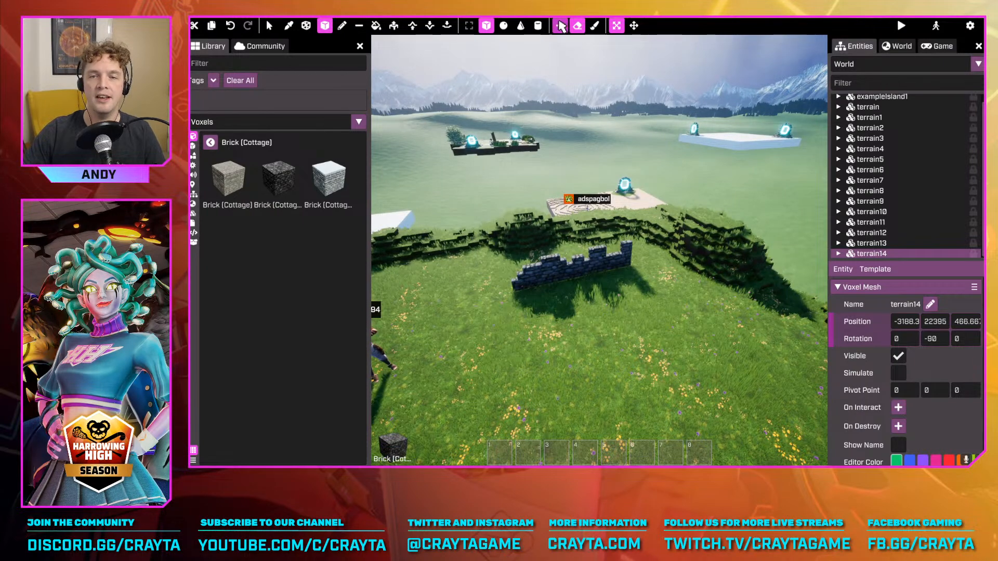
# Try a cottage brick box about 27 × 12 × 15 voxels beside the ruined wall, and discard it
pyautogui.moveTo(598, 317); pyautogui.dragTo(520, 325, button='right')
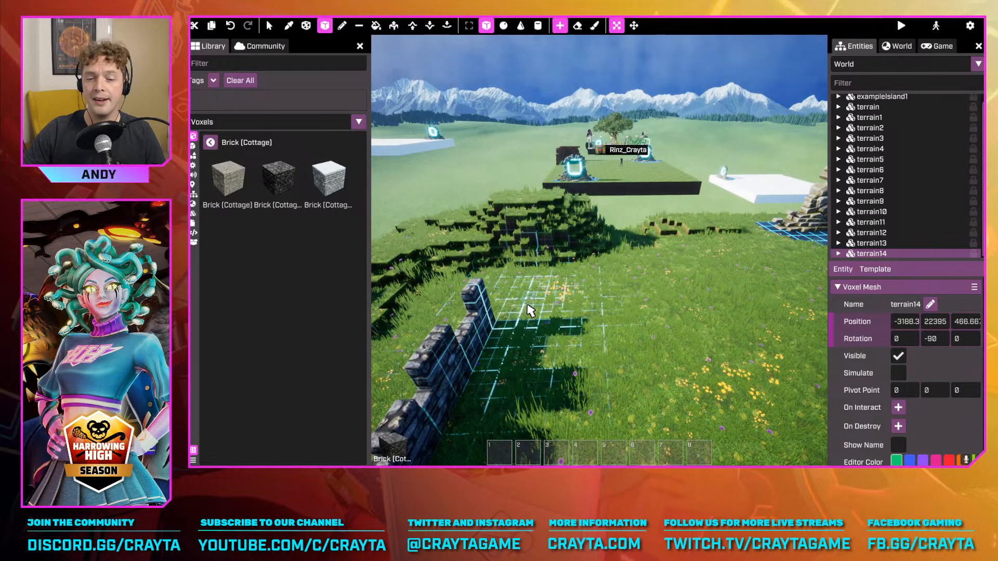
pyautogui.moveTo(529, 311); pyautogui.dragTo(536, 323)
pyautogui.moveTo(598, 341); pyautogui.dragTo(769, 413)
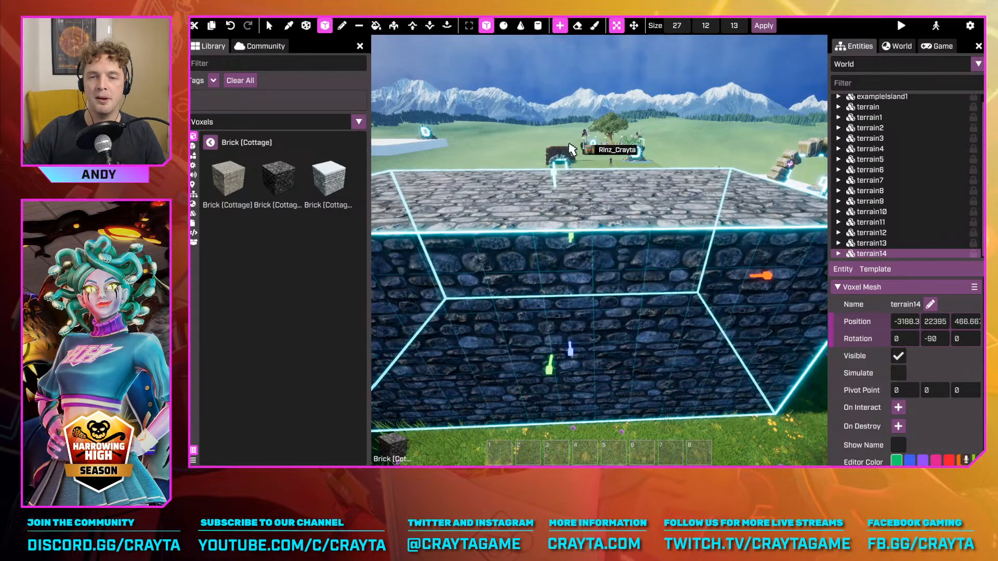
pyautogui.moveTo(570, 149); pyautogui.dragTo(595, 151)
pyautogui.press('s')
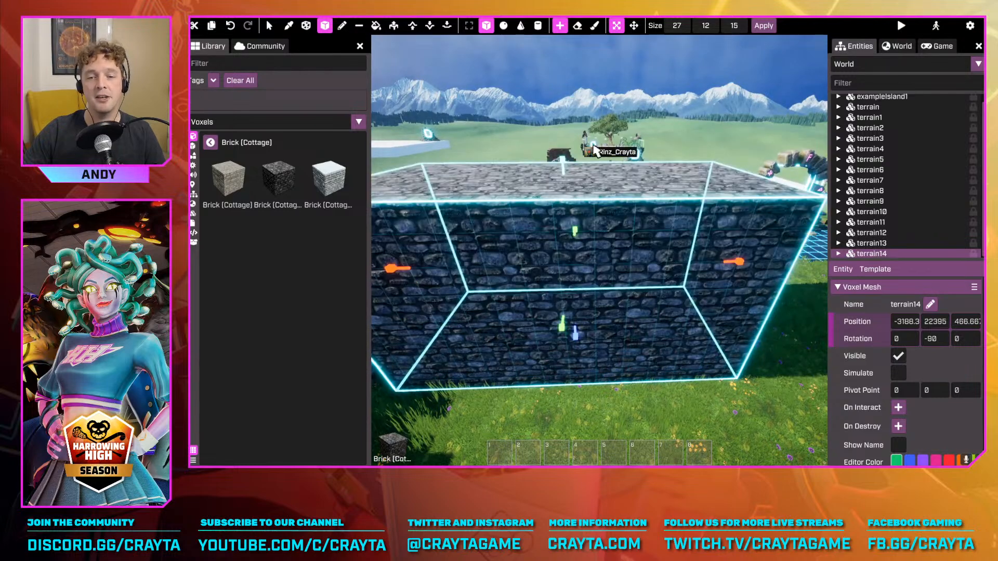
pyautogui.press('d')
pyautogui.moveTo(595, 150); pyautogui.dragTo(651, 203, button='right')
pyautogui.press('Escape')
pyautogui.press('a')
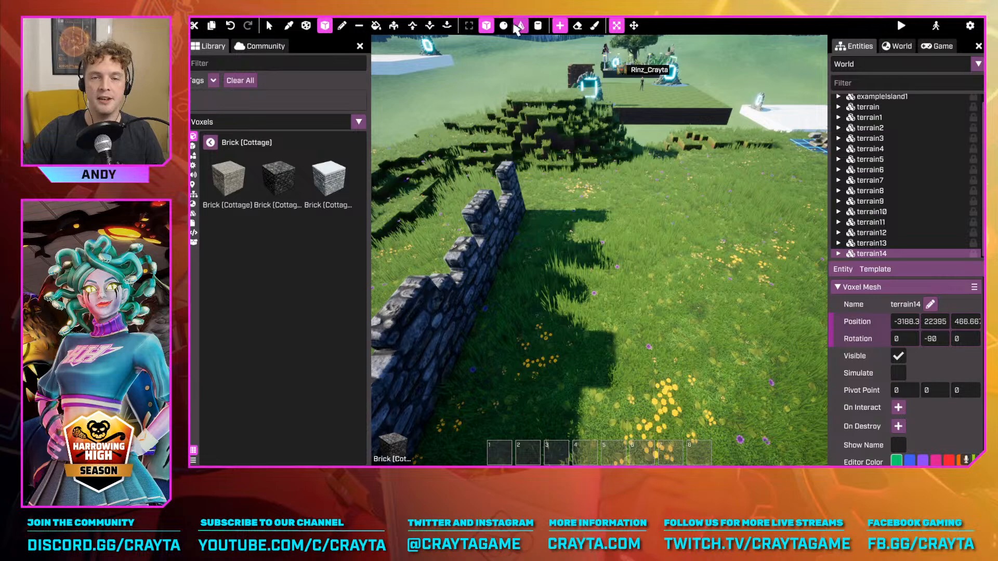
# Create a cottage brick sphere shape about 16 × 10 × 20 voxels on the grass beside the wall
pyautogui.click(504, 26)
pyautogui.moveTo(629, 223); pyautogui.dragTo(851, 304)
pyautogui.press('d')
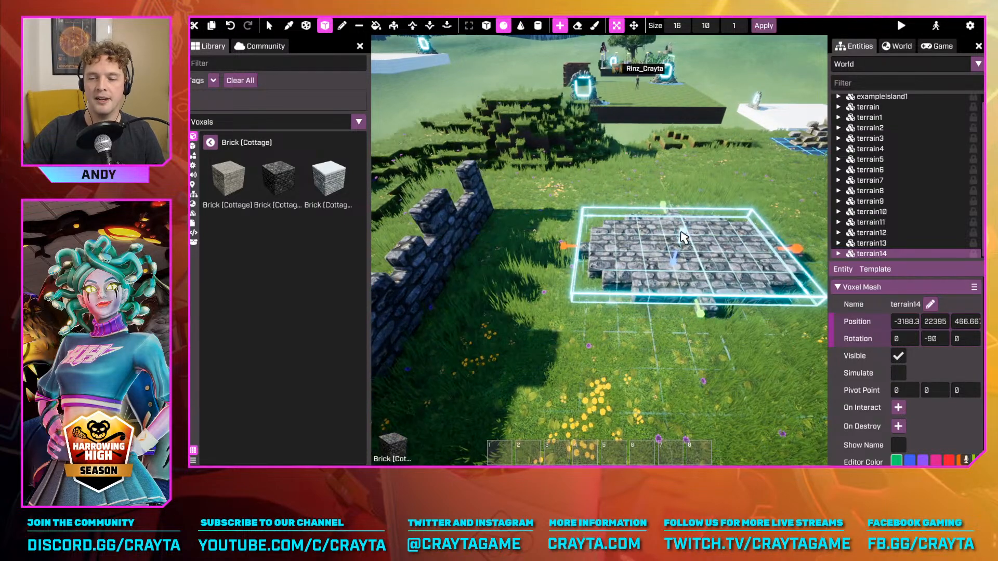
pyautogui.press('s')
pyautogui.moveTo(682, 232); pyautogui.dragTo(714, 27)
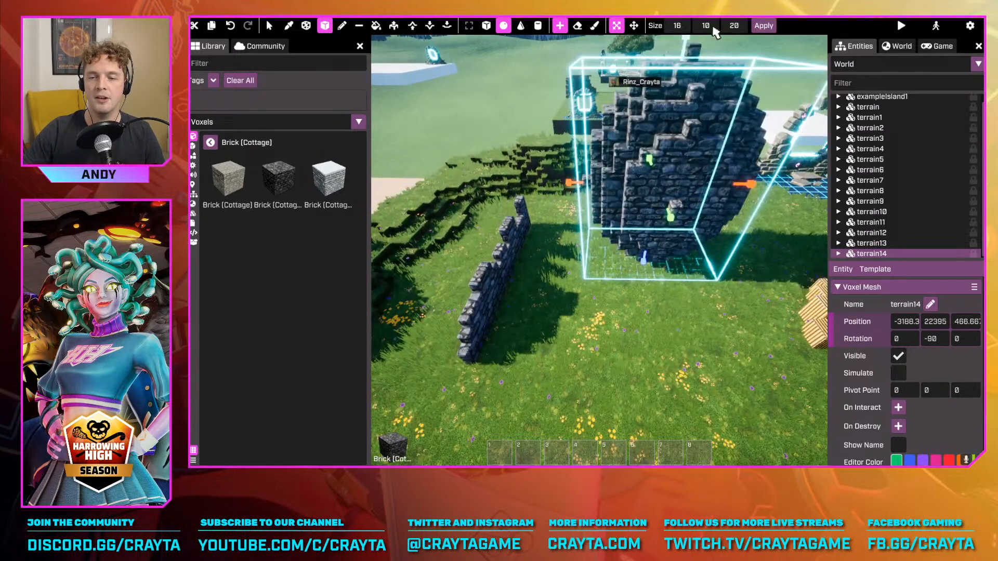
# Switch the unconfirmed brick volume between cylinder, cone, sphere and box shapes, and delete the resulting box
pyautogui.click(539, 26)
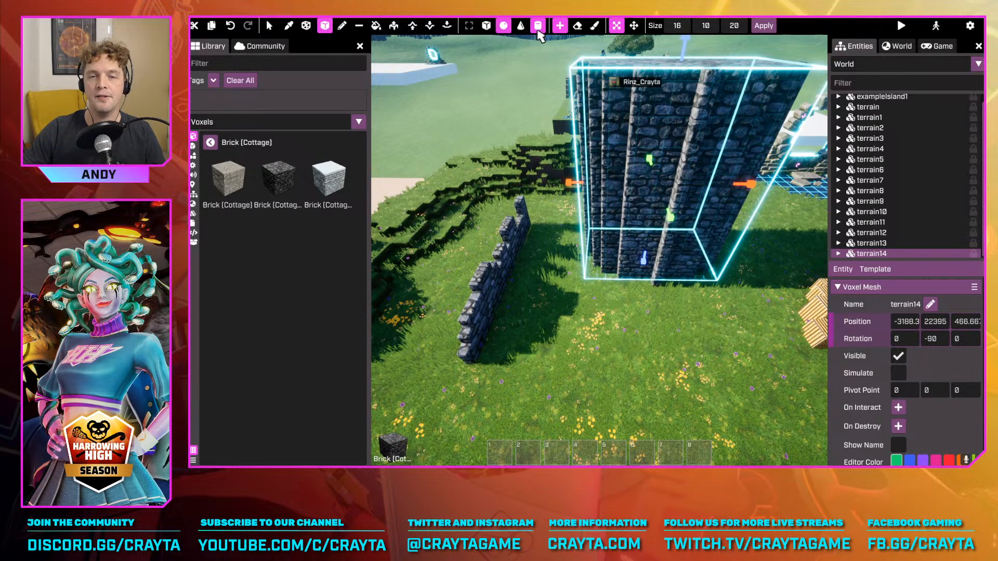
pyautogui.click(521, 25)
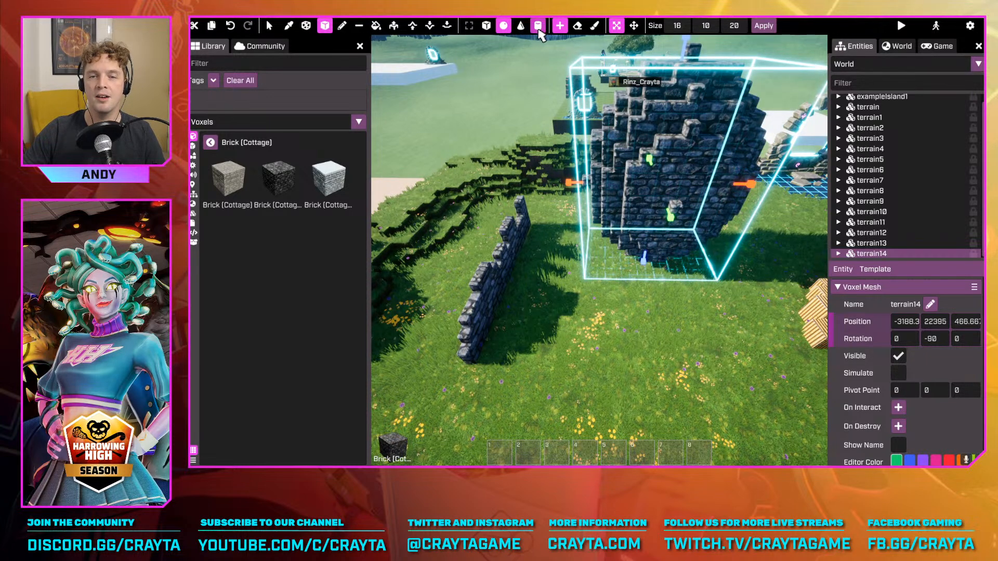
pyautogui.click(539, 25)
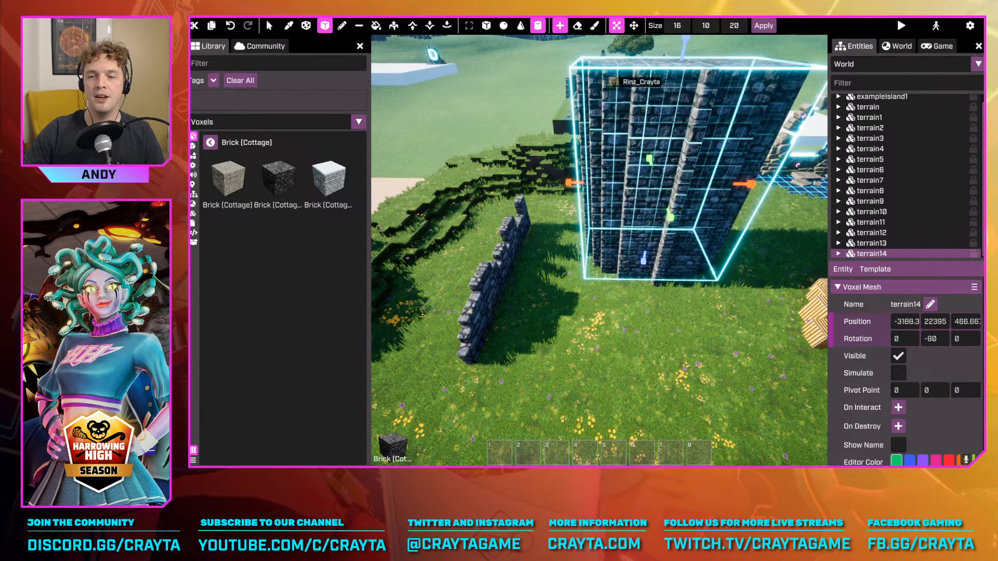
pyautogui.moveTo(600, 251); pyautogui.dragTo(525, 223, button='right')
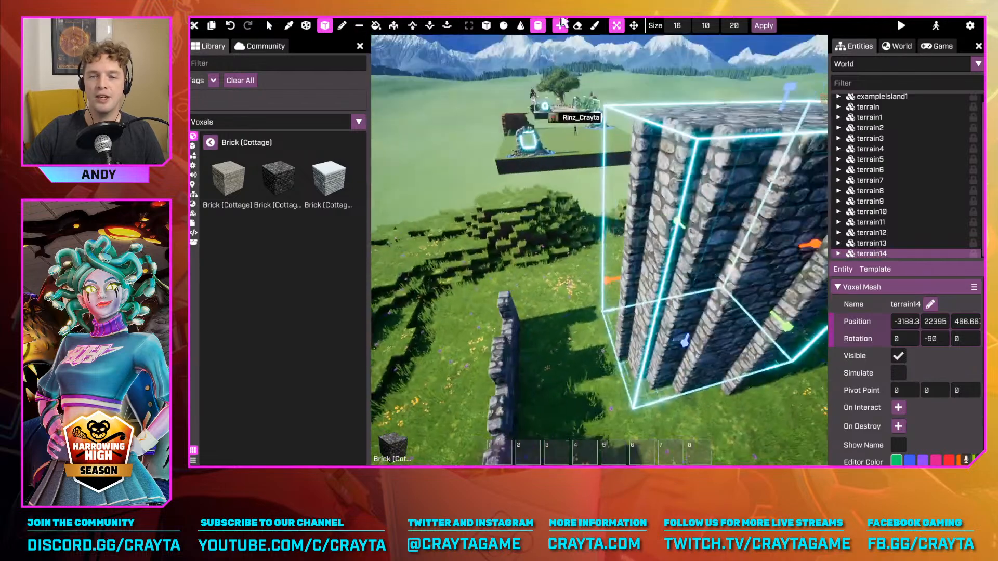
pyautogui.click(520, 25)
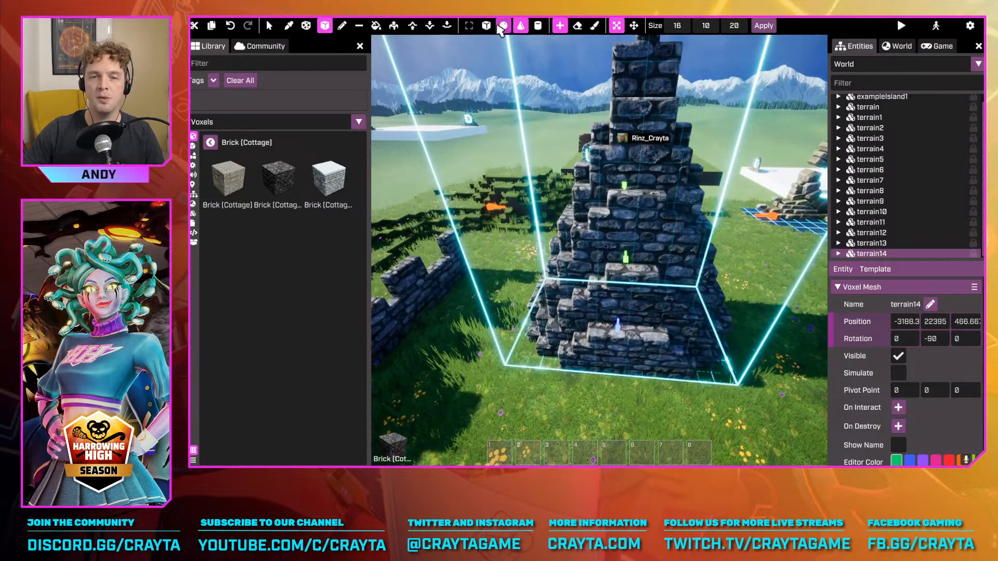
pyautogui.click(502, 27)
pyautogui.click(539, 26)
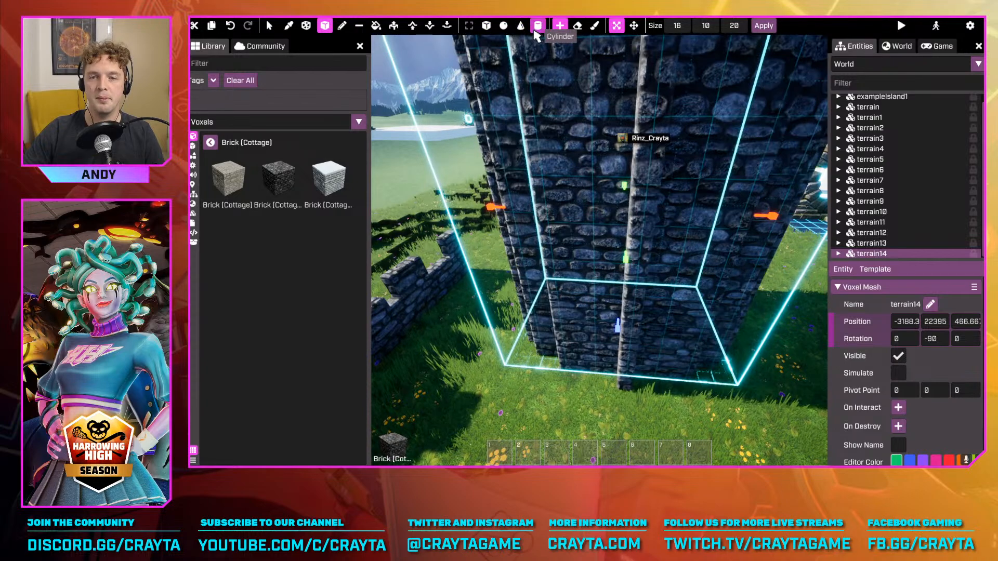
pyautogui.click(520, 26)
pyautogui.click(503, 25)
pyautogui.click(486, 26)
pyautogui.moveTo(759, 224); pyautogui.dragTo(656, 279, button='right')
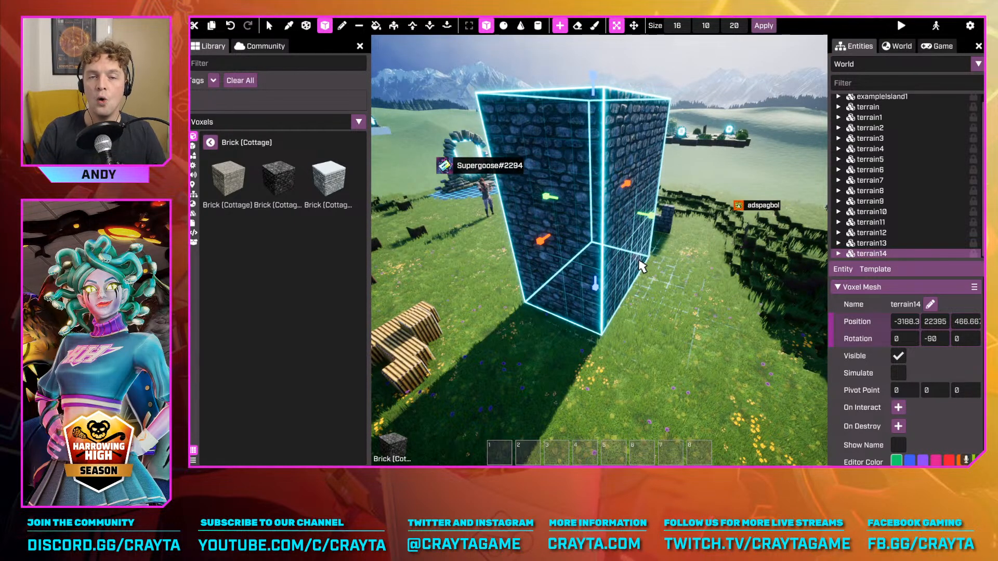
pyautogui.press('Delete')
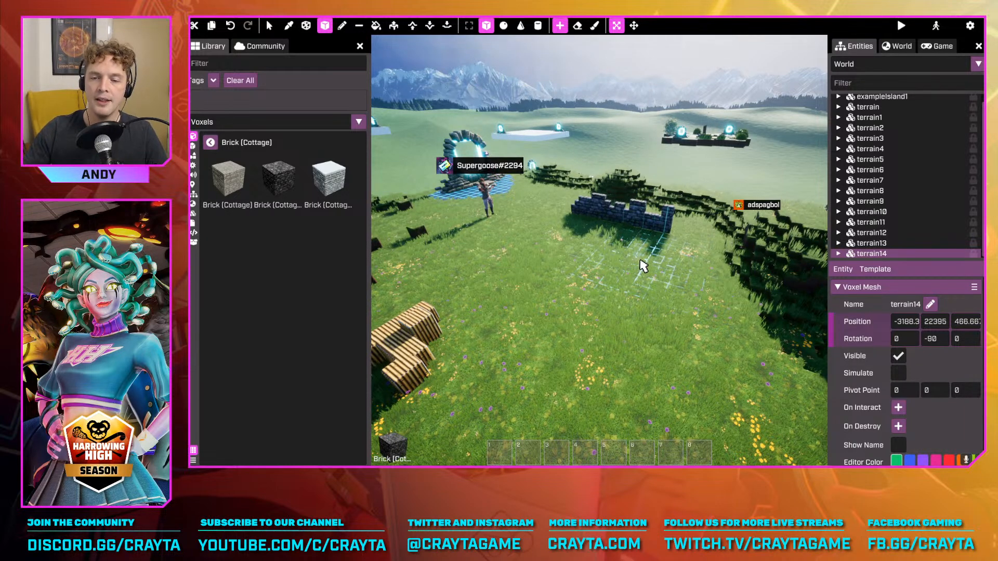
# Push the striped wooden structure's raised top faces down toward the grass with Extrude
pyautogui.moveTo(643, 266); pyautogui.dragTo(496, 252, button='right')
pyautogui.press('w')
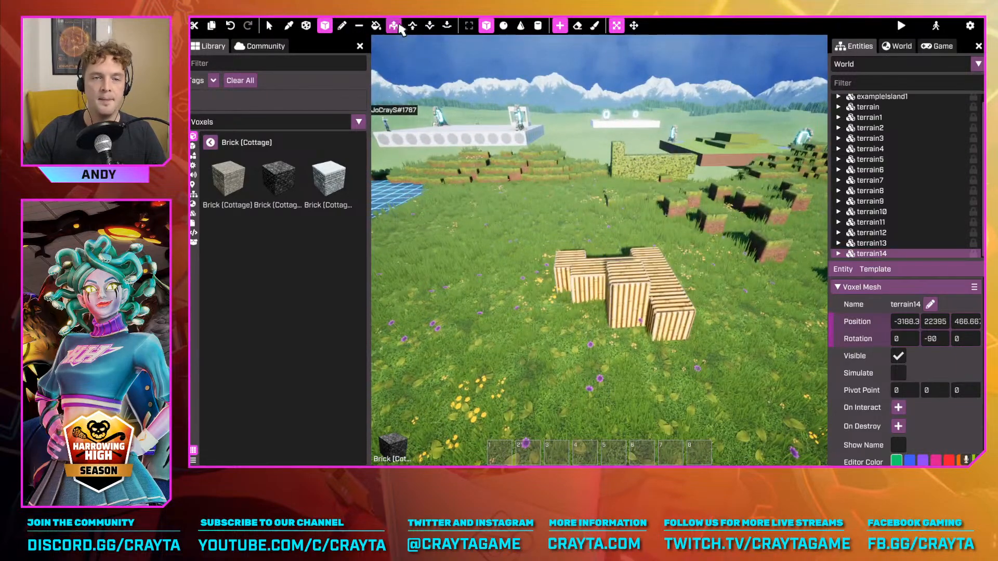
pyautogui.click(394, 25)
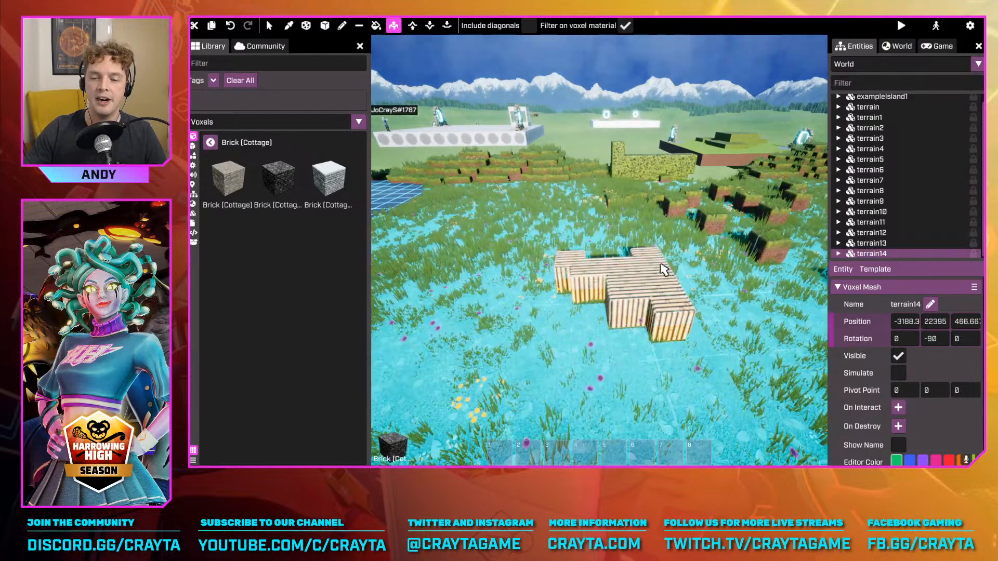
pyautogui.moveTo(665, 269); pyautogui.dragTo(668, 308)
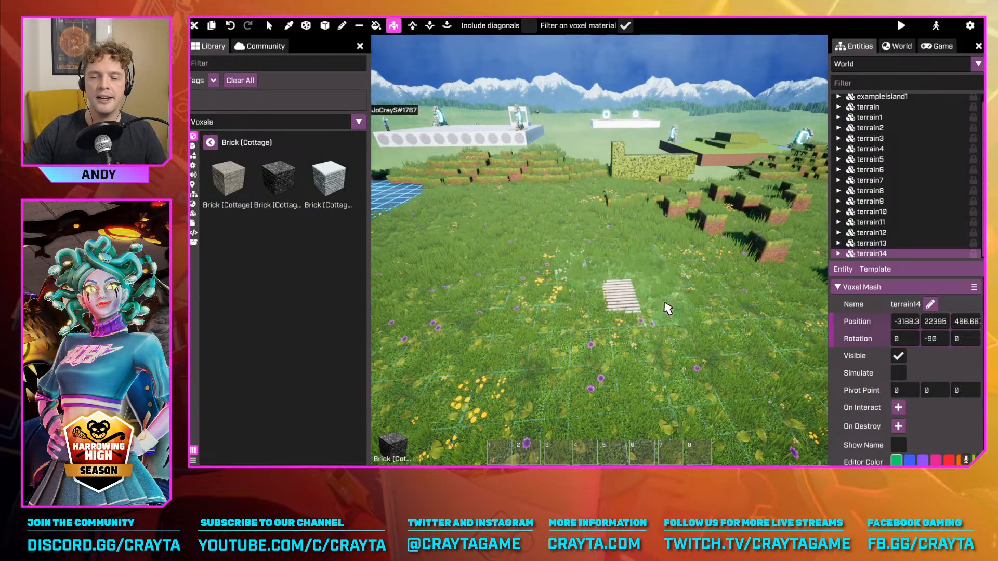
pyautogui.press('w')
pyautogui.moveTo(653, 299)
pyautogui.mouseDown(button='right')
pyautogui.moveTo(790, 294)
pyautogui.moveTo(671, 299)
pyautogui.mouseUp(button='right')
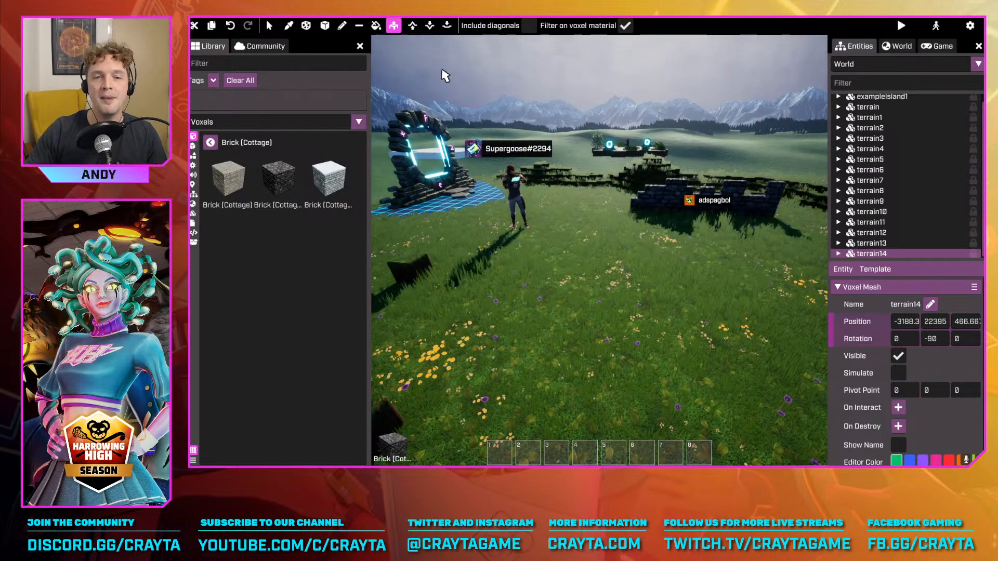
# Build up a large cottage brick mass on the grass with the box-shaped build-up brush at size 13
pyautogui.click(412, 25)
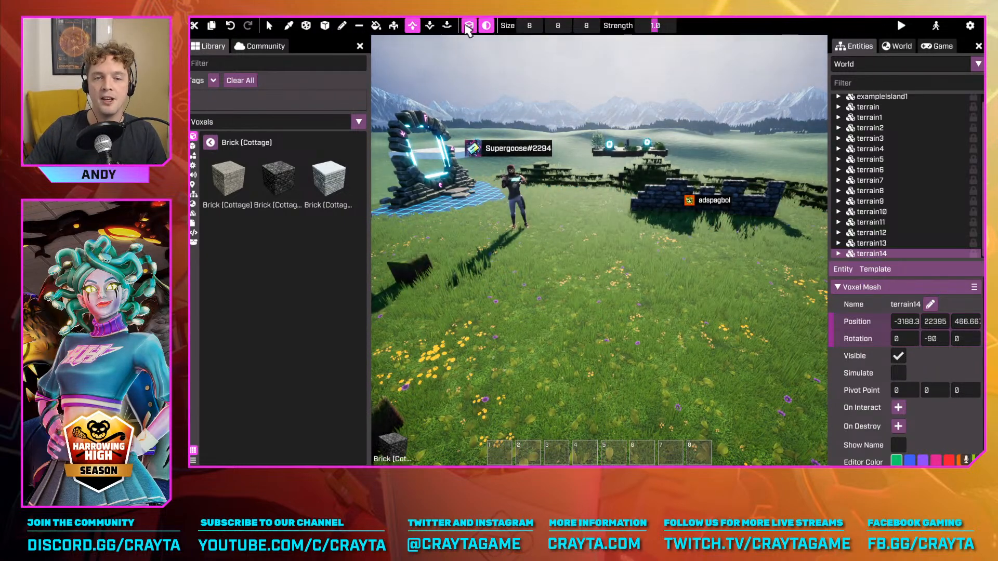
pyautogui.click(469, 29)
pyautogui.moveTo(614, 306)
pyautogui.mouseDown()
pyautogui.moveTo(649, 292)
pyautogui.moveTo(647, 281)
pyautogui.mouseUp()
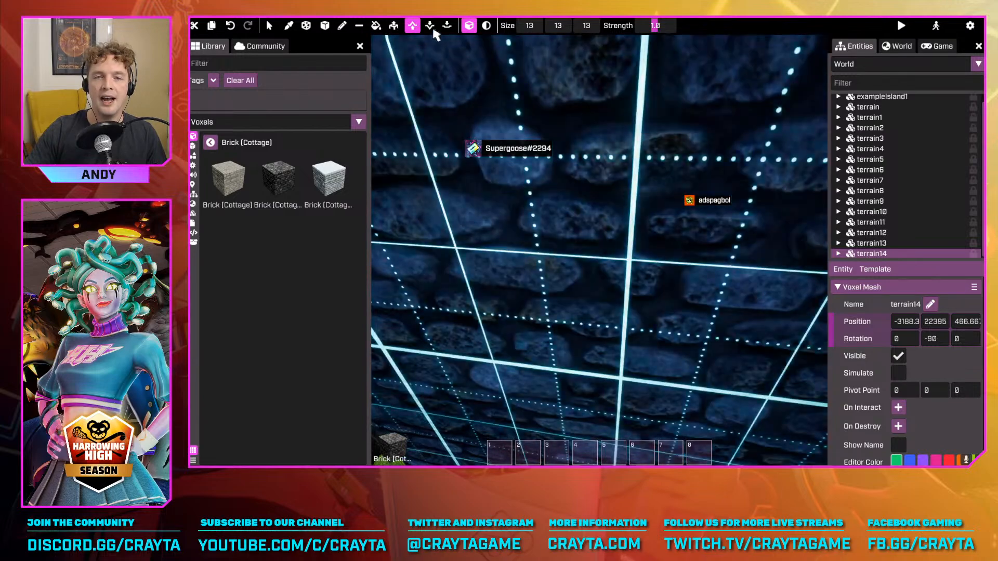
# Carve into the brick mass with the spherical erode brush, reduce the brush size to 9, and undo the brush strokes
pyautogui.click(431, 27)
pyautogui.press('s')
pyautogui.click(487, 27)
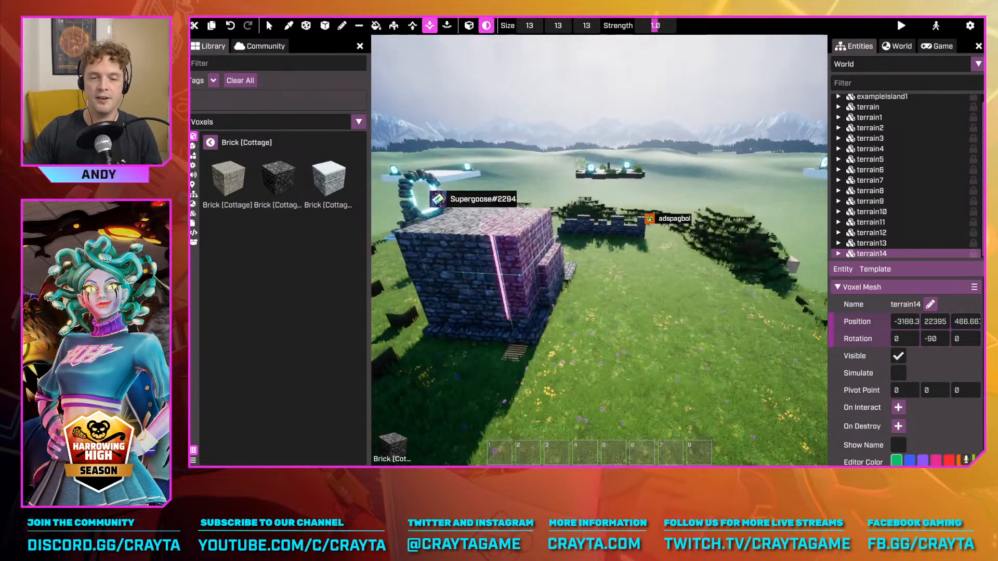
pyautogui.moveTo(520, 260); pyautogui.dragTo(584, 229, button='right')
pyautogui.scroll(-4, 584, 229)
pyautogui.moveTo(584, 230)
pyautogui.mouseDown()
pyautogui.moveTo(553, 234)
pyautogui.moveTo(600, 243)
pyautogui.mouseUp()
pyautogui.moveTo(599, 243)
pyautogui.mouseDown(button='right')
pyautogui.moveTo(592, 247)
pyautogui.moveTo(628, 245)
pyautogui.moveTo(552, 307)
pyautogui.moveTo(670, 281)
pyautogui.mouseUp(button='right')
pyautogui.press('s')
pyautogui.hotkey('ctrl', 'z')
pyautogui.press('w')
pyautogui.press('d')
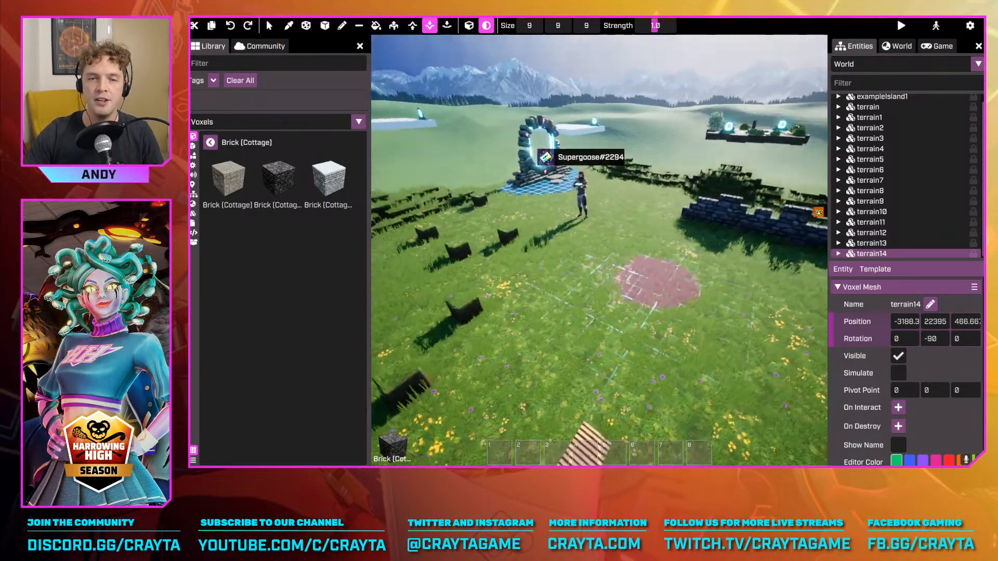
pyautogui.press('s')
pyautogui.click(393, 26)
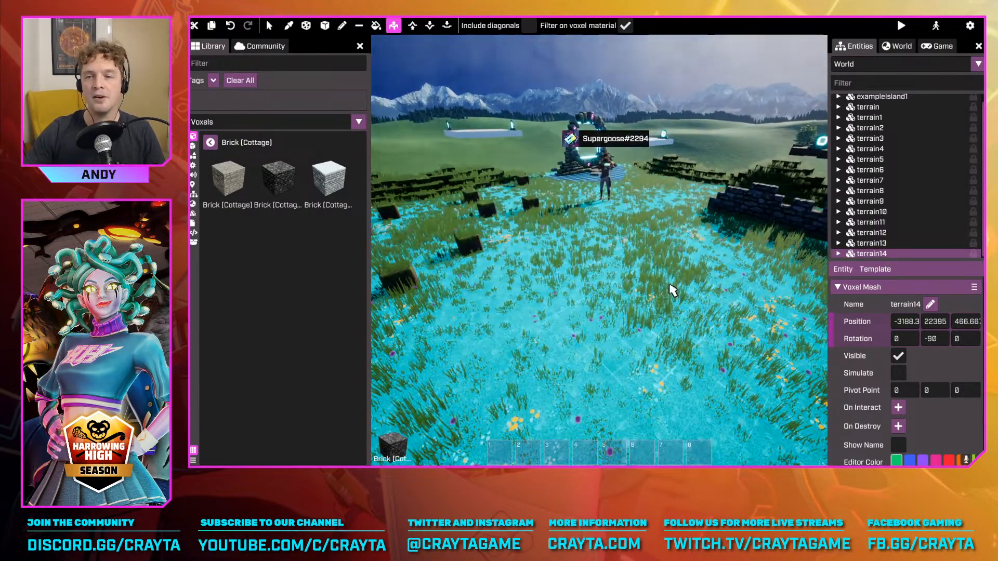
pyautogui.press('a')
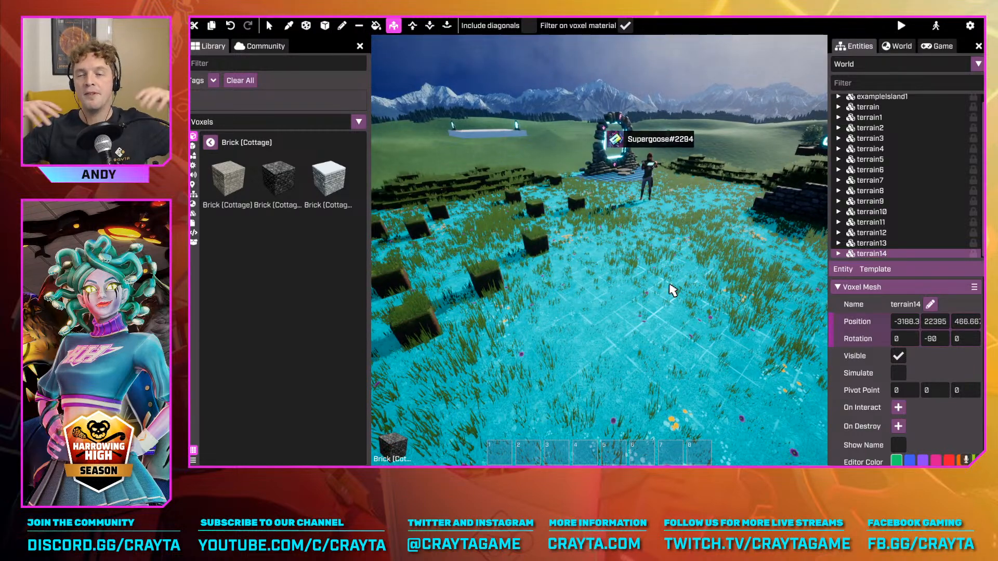
pyautogui.moveTo(711, 268); pyautogui.dragTo(710, 269, button='right')
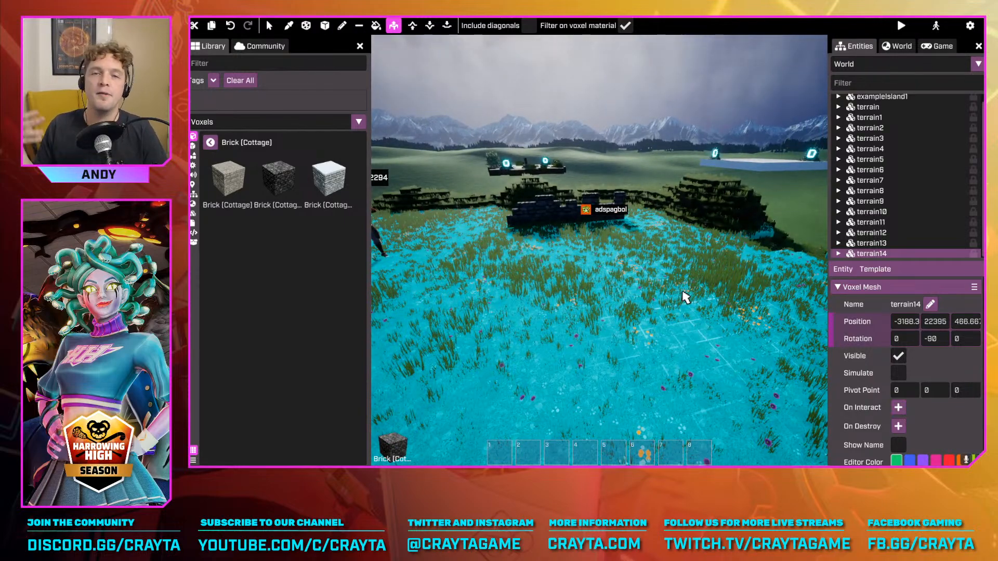
pyautogui.moveTo(727, 313); pyautogui.dragTo(736, 315, button='right')
# Preview the game in play mode, return to the editor, and start the preview again
pyautogui.press('F5')
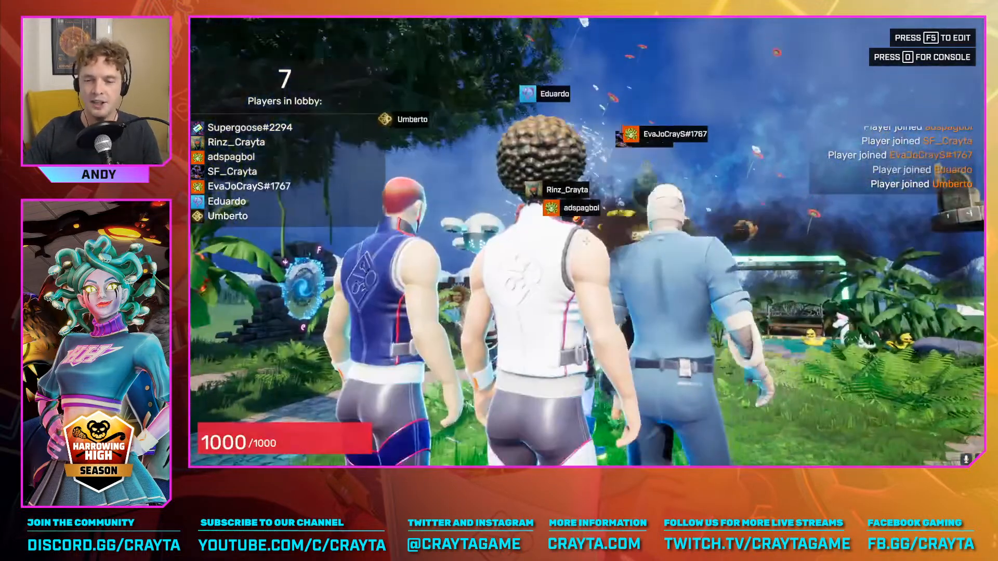
pyautogui.press('F5')
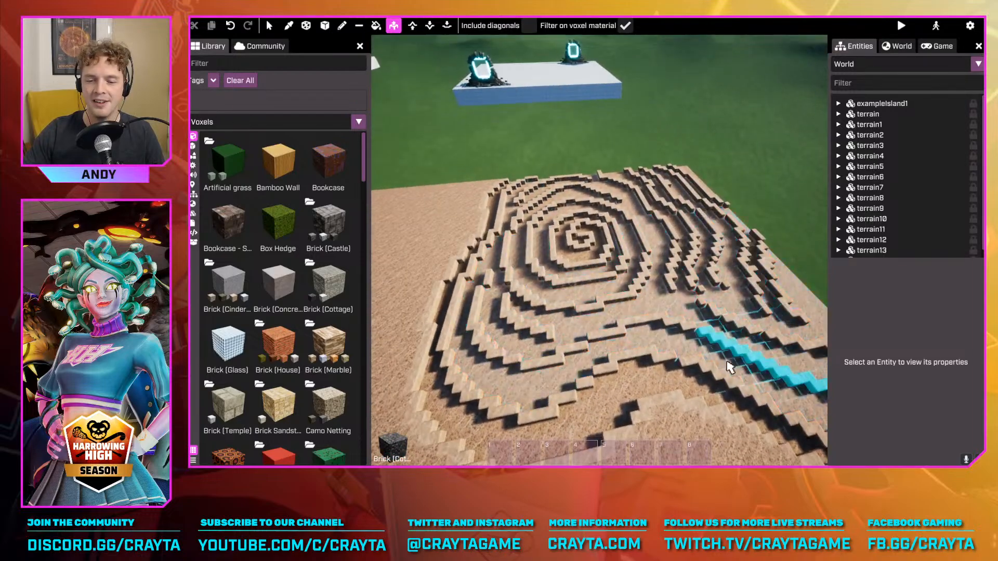
pyautogui.press('F5')
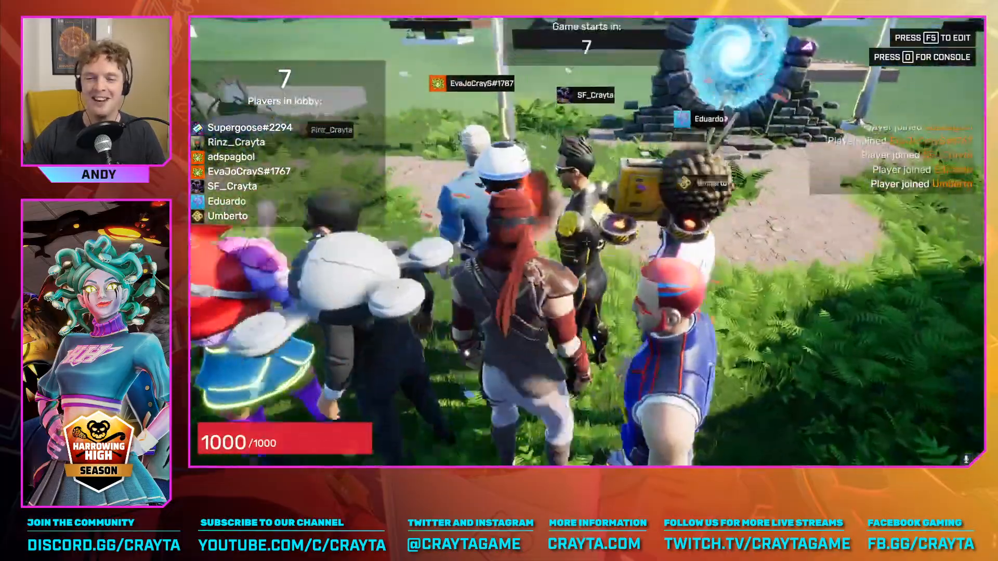
# Enter photo mode, set the camera mode to Fly, and fly over the portals and floating islands
pyautogui.press('p')
pyautogui.press('alt')
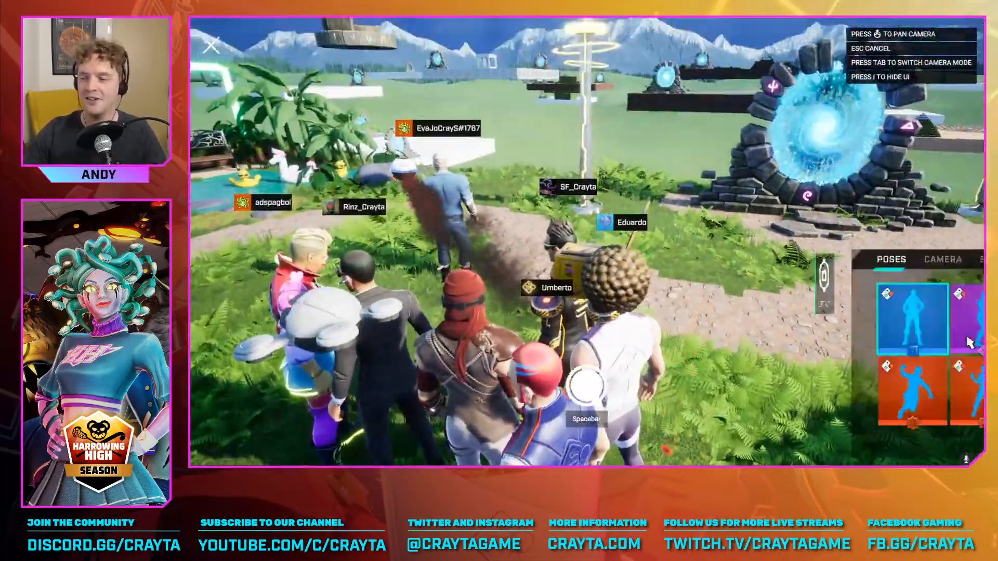
pyautogui.click(739, 262)
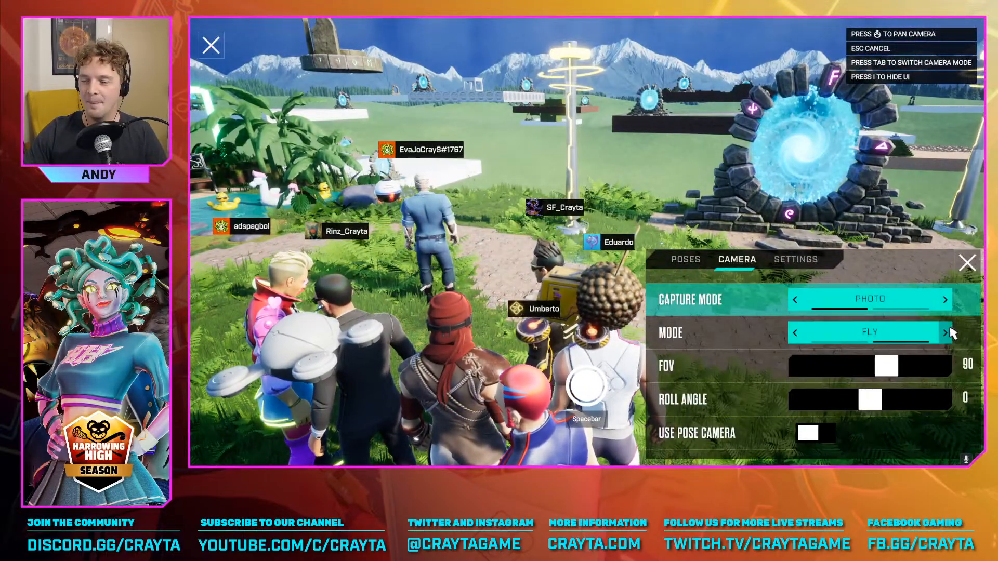
pyautogui.click(967, 263)
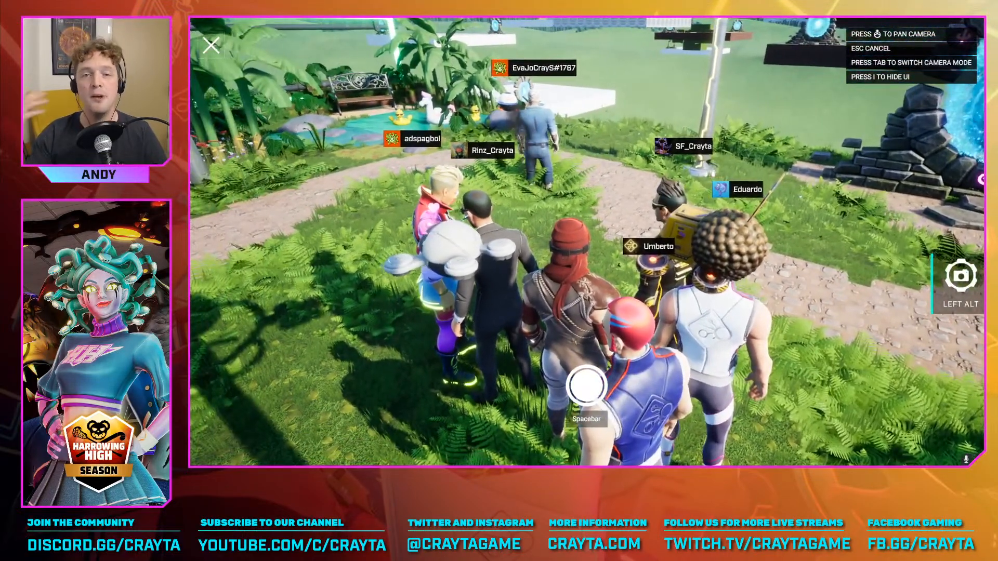
pyautogui.press('s')
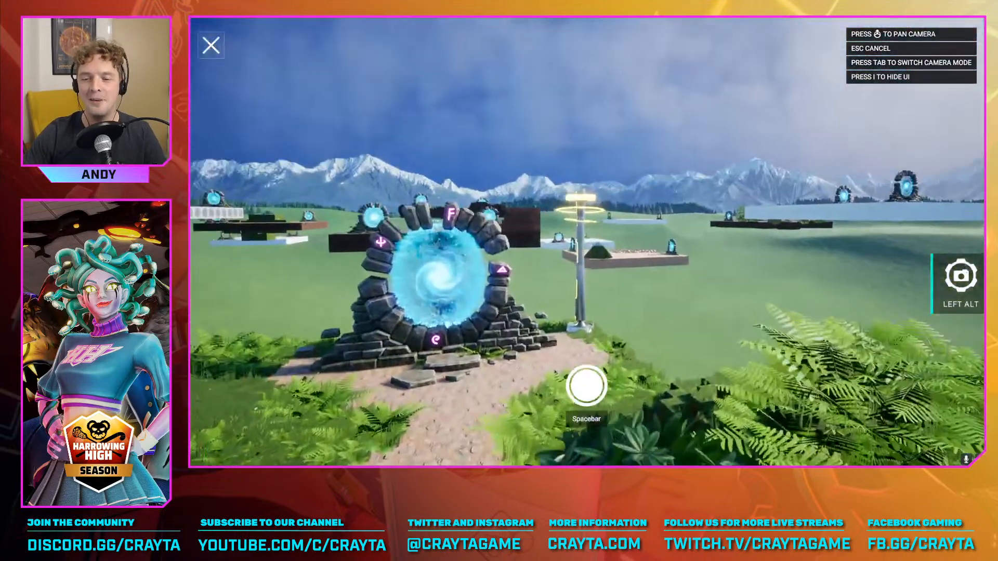
pyautogui.press('w')
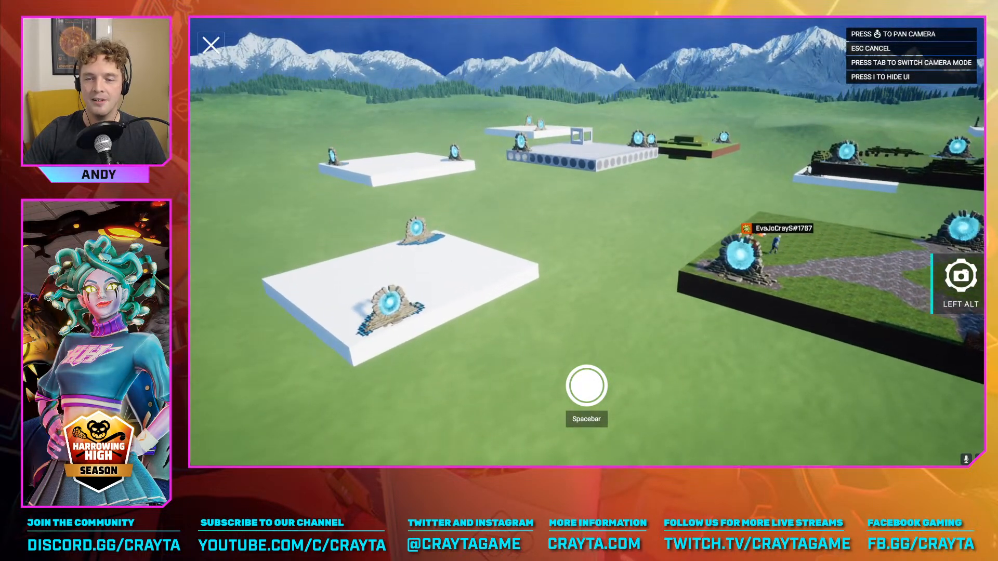
# Fly the photo-mode camera over the brick-walled island and its neighbours, exit photo mode, and return to the editor
pyautogui.press('w')
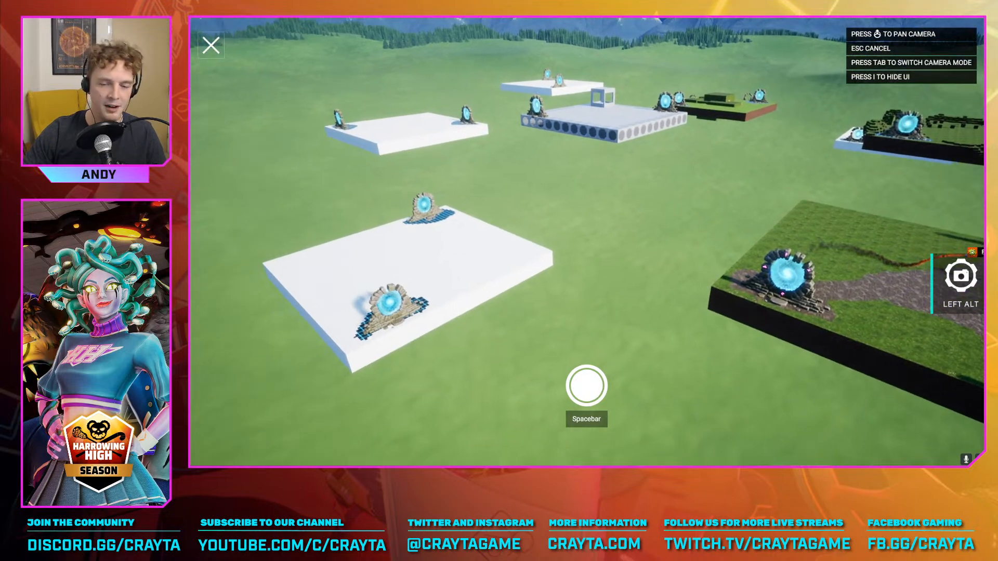
pyautogui.press('w')
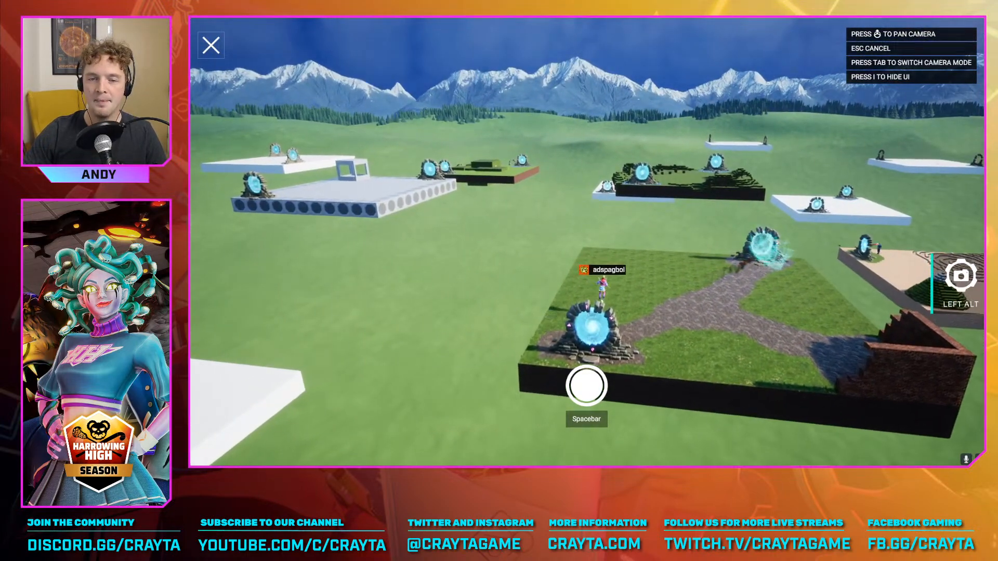
pyautogui.press('w')
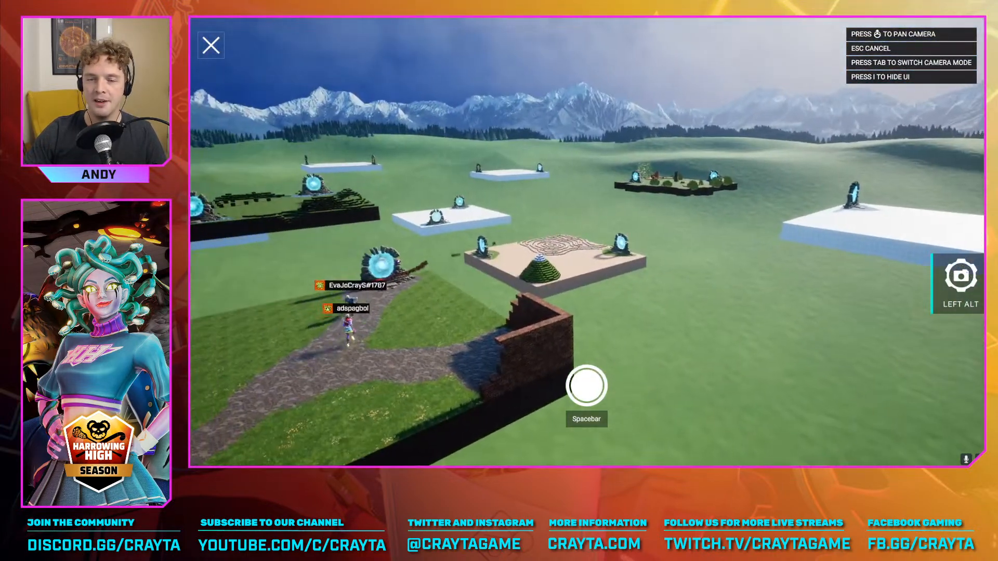
pyautogui.press('w')
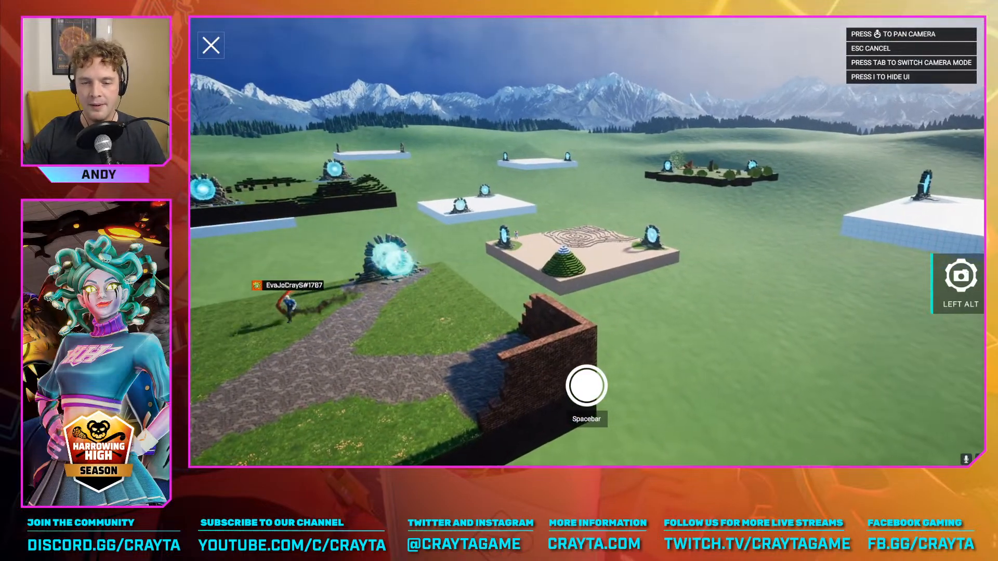
pyautogui.press('w')
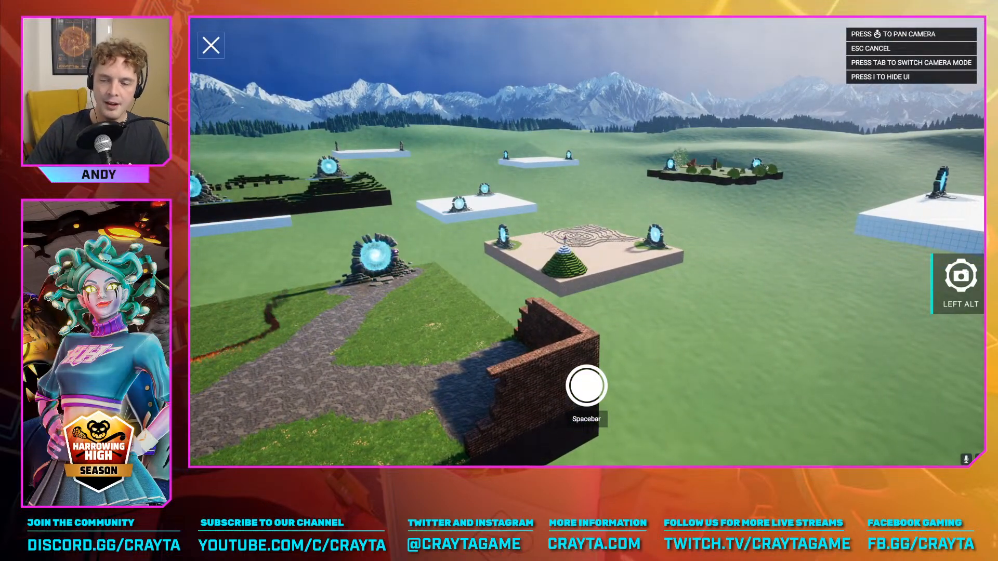
pyautogui.press('Escape')
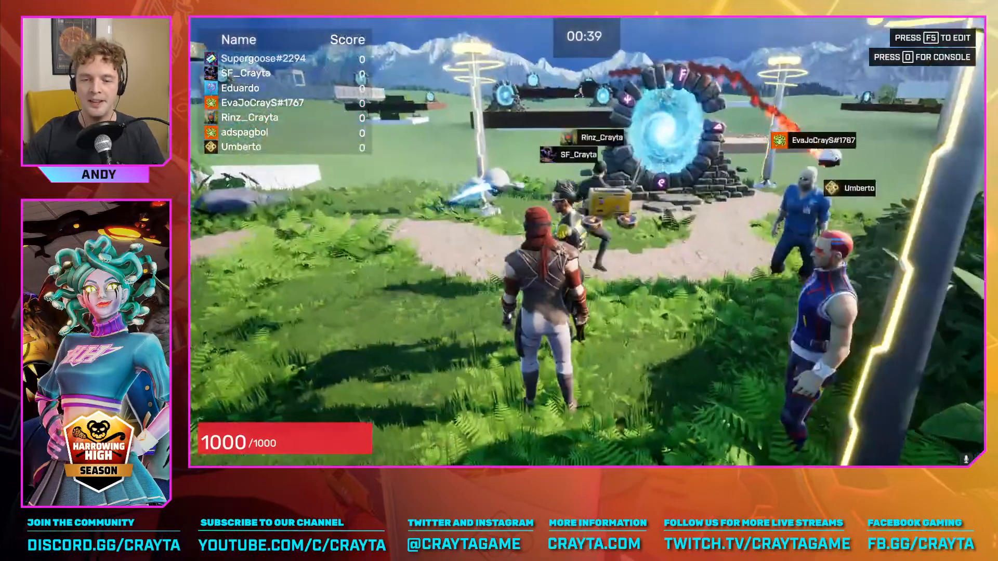
pyautogui.press('F5')
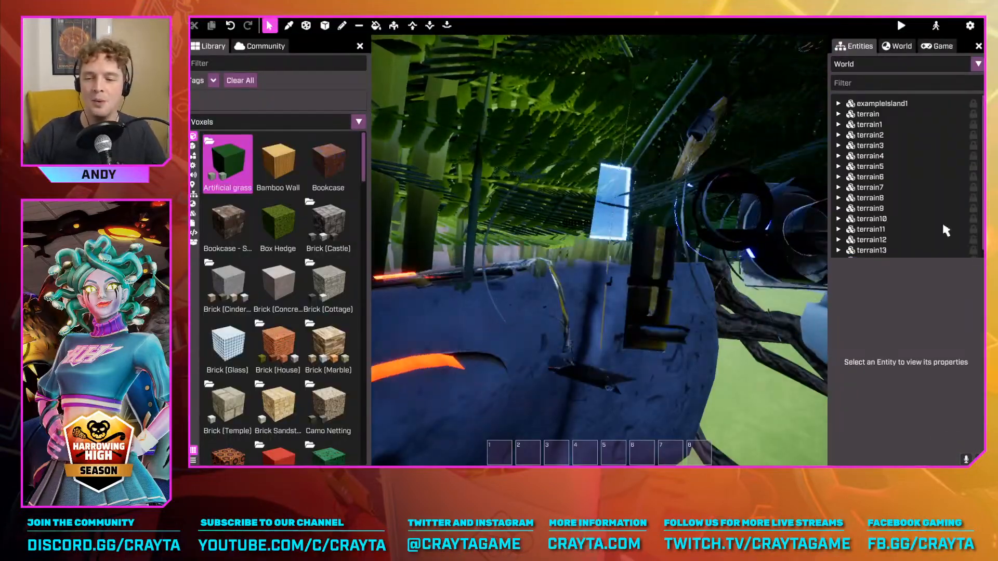
# Try the Extrude tool on the grass island with the scattered blocks, and return to the selection tool
pyautogui.press('w')
pyautogui.moveTo(754, 229); pyautogui.dragTo(800, 234, button='right')
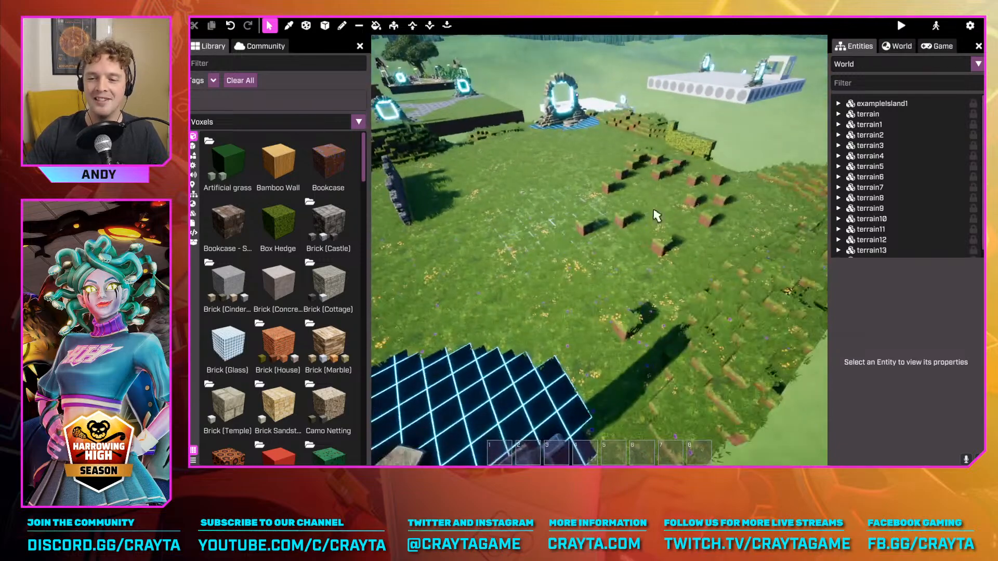
pyautogui.press('w')
pyautogui.click(393, 25)
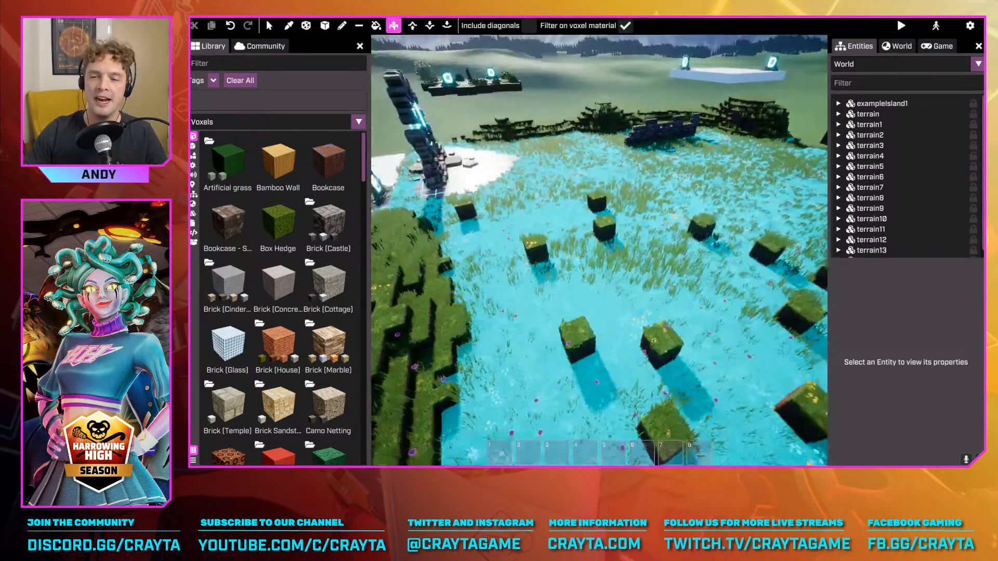
pyautogui.press('Tab')
pyautogui.press('w')
pyautogui.press('Tab')
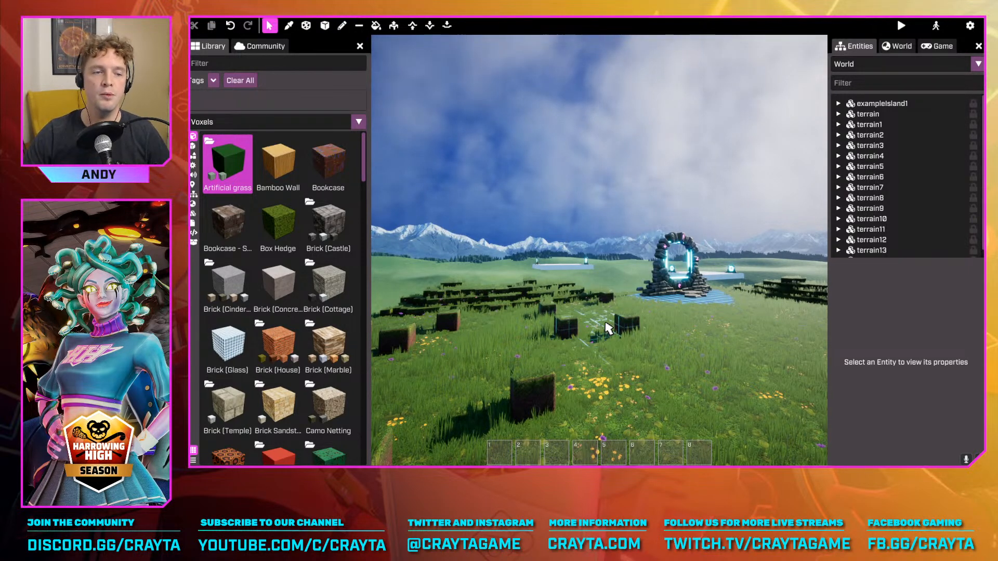
# Examine the grass island from a distance among the neighbouring islands, and return to its stone wall and portal
pyautogui.press('w')
pyautogui.moveTo(606, 324); pyautogui.dragTo(468, 356, button='right')
pyautogui.press('w')
pyautogui.press('w')
pyautogui.moveTo(555, 268); pyautogui.dragTo(426, 275, button='right')
pyautogui.press('a')
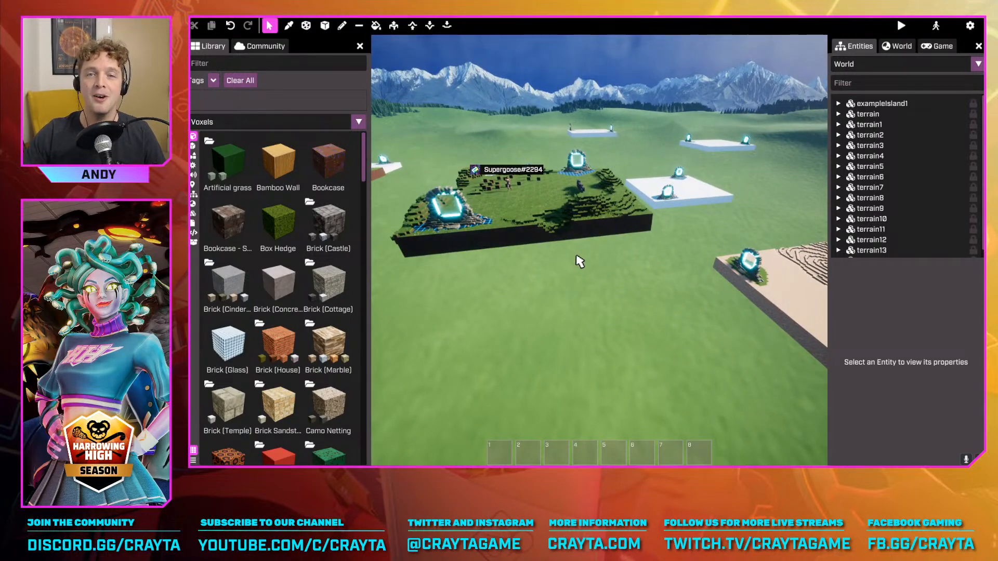
pyautogui.moveTo(614, 282); pyautogui.dragTo(583, 330, button='right')
pyautogui.press('w')
pyautogui.press('w')
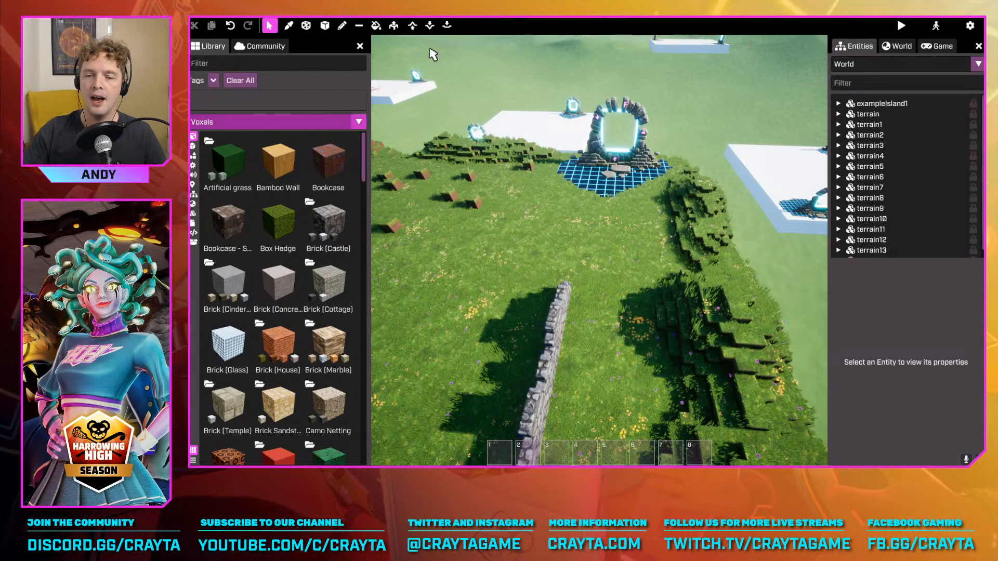
# Inspect the grass island's portals, stone wall, hedged edges and open grass area from several angles
pyautogui.moveTo(641, 194); pyautogui.dragTo(754, 130, button='right')
pyautogui.press('w')
pyautogui.press('a')
pyautogui.press('s')
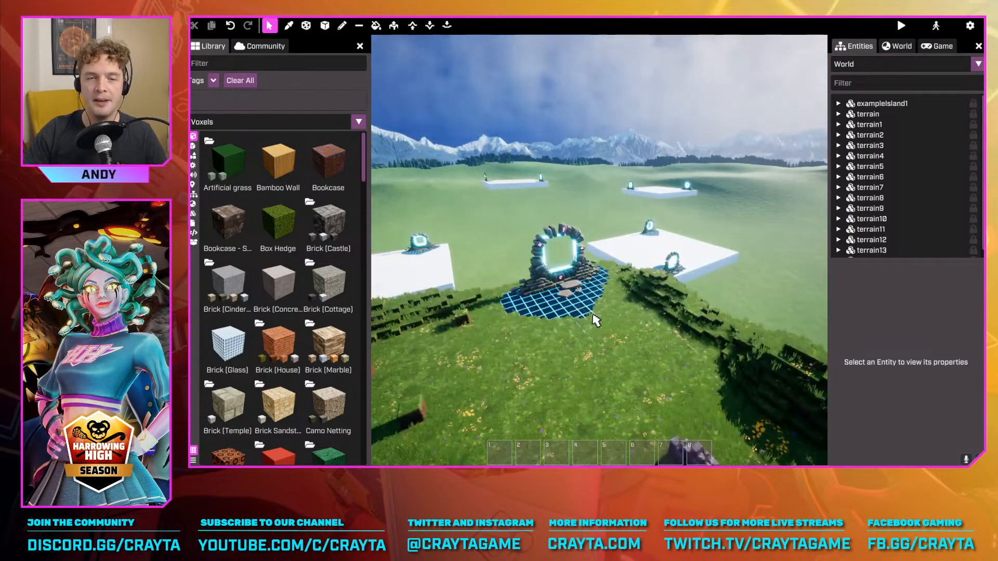
pyautogui.moveTo(566, 353); pyautogui.dragTo(619, 322, button='right')
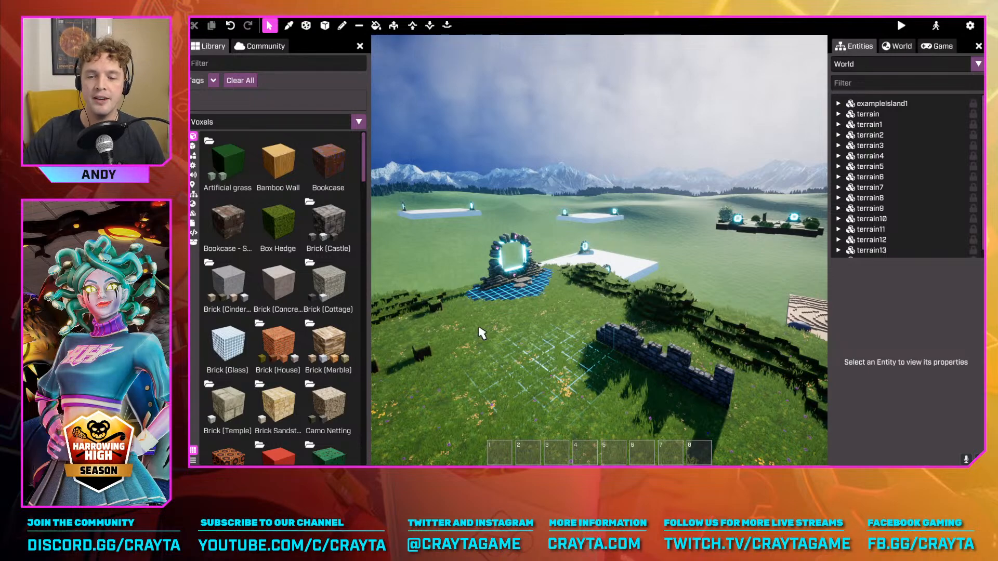
pyautogui.moveTo(476, 326); pyautogui.dragTo(426, 360, button='right')
pyautogui.press('s')
pyautogui.press('w')
pyautogui.press('s')
pyautogui.moveTo(624, 314)
pyautogui.mouseDown(button='right')
pyautogui.moveTo(689, 286)
pyautogui.moveTo(623, 299)
pyautogui.mouseUp(button='right')
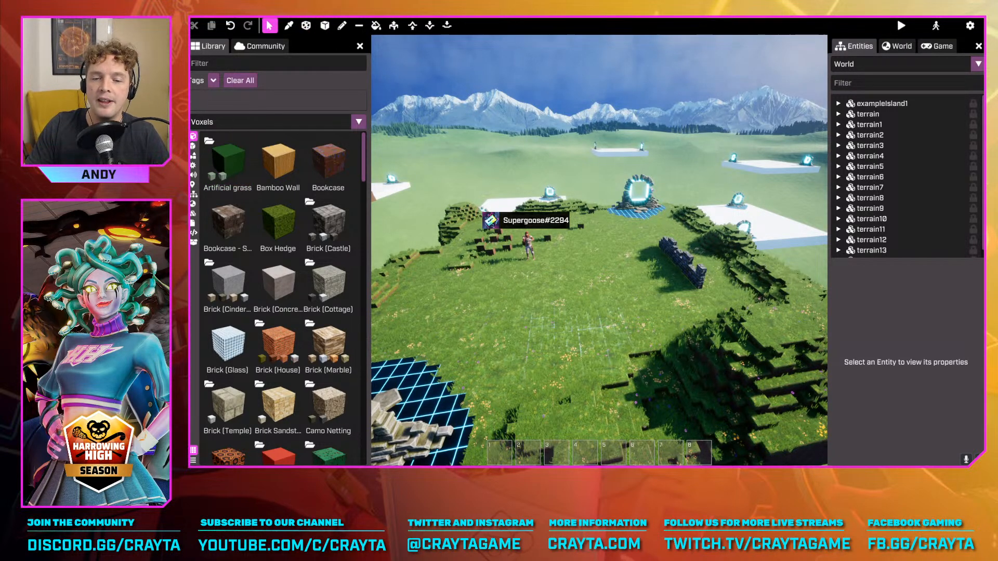
pyautogui.press('s')
pyautogui.press('a')
pyautogui.moveTo(598, 326); pyautogui.dragTo(615, 310, button='right')
pyautogui.press('w')
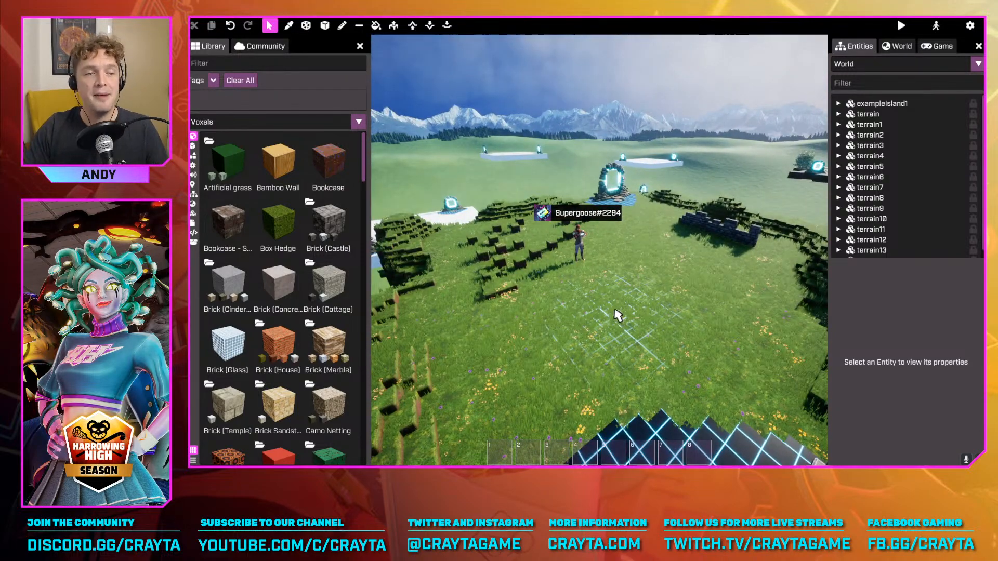
# Switch the asset library from Voxels to Meshes and browse through the mesh collection
pyautogui.click(358, 124)
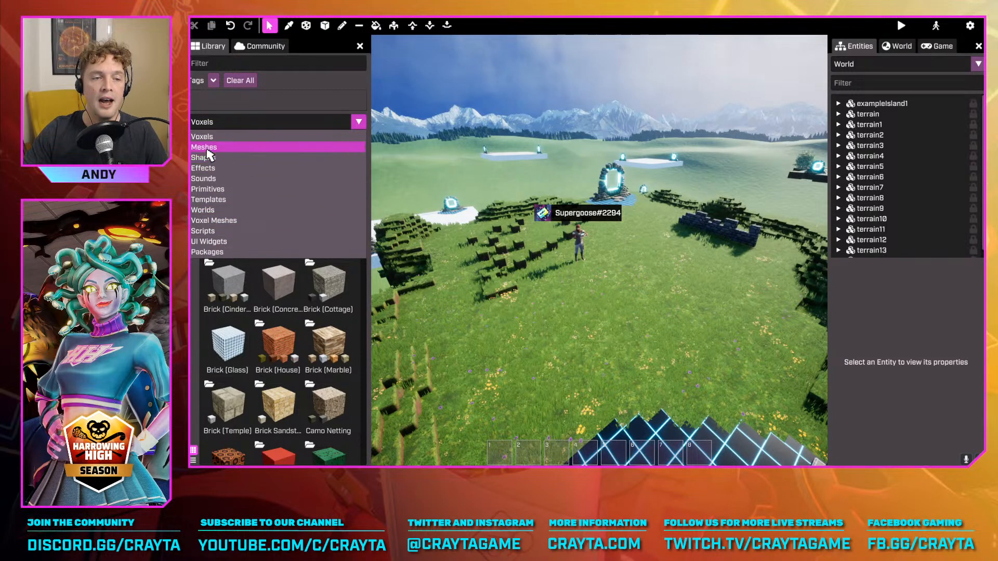
pyautogui.click(275, 109)
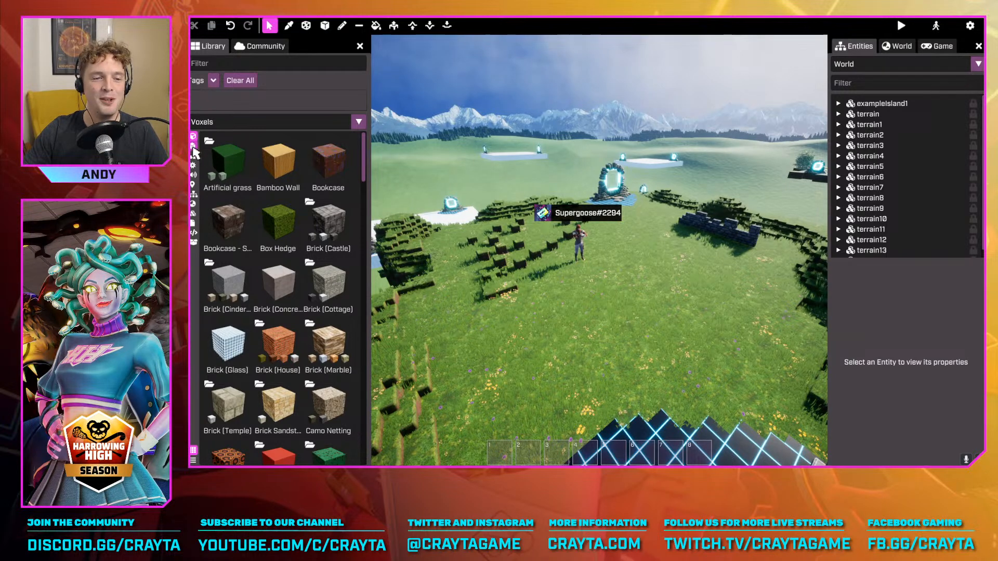
pyautogui.click(193, 149)
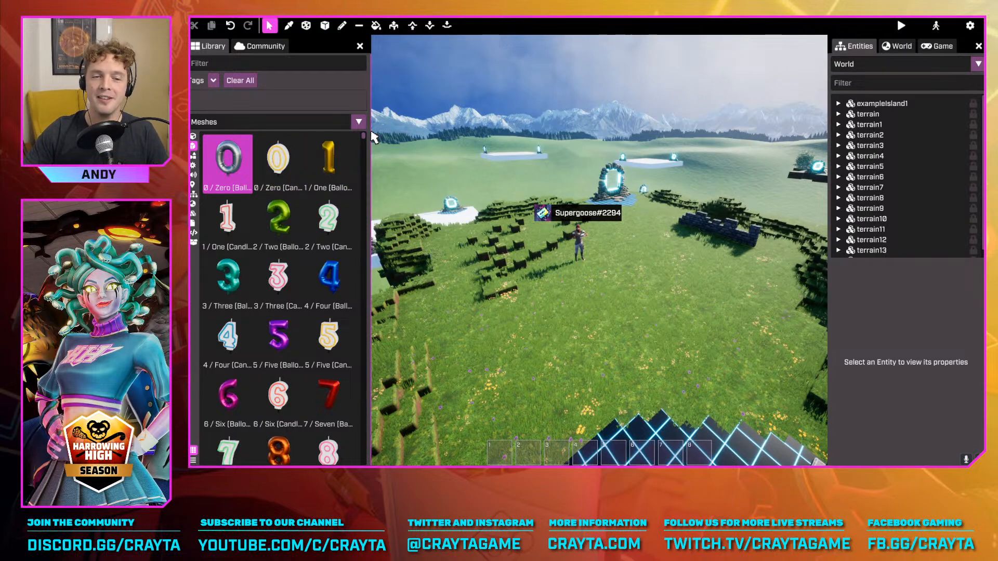
pyautogui.moveTo(364, 141); pyautogui.dragTo(408, 311)
pyautogui.moveTo(412, 314)
pyautogui.mouseDown()
pyautogui.moveTo(416, 325)
pyautogui.moveTo(419, 312)
pyautogui.mouseUp()
pyautogui.scroll(1, 292, 278)
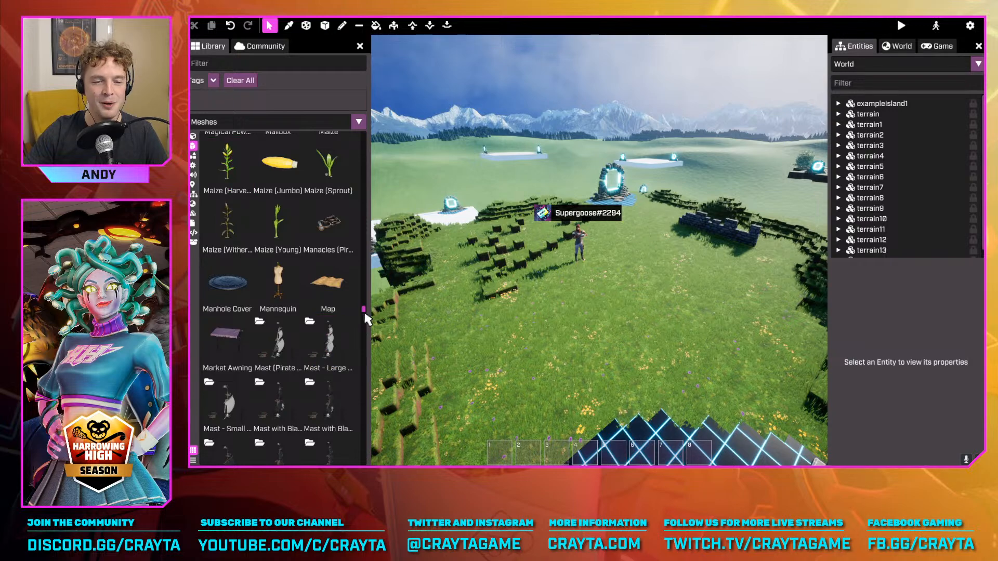
pyautogui.moveTo(364, 315); pyautogui.dragTo(405, 344)
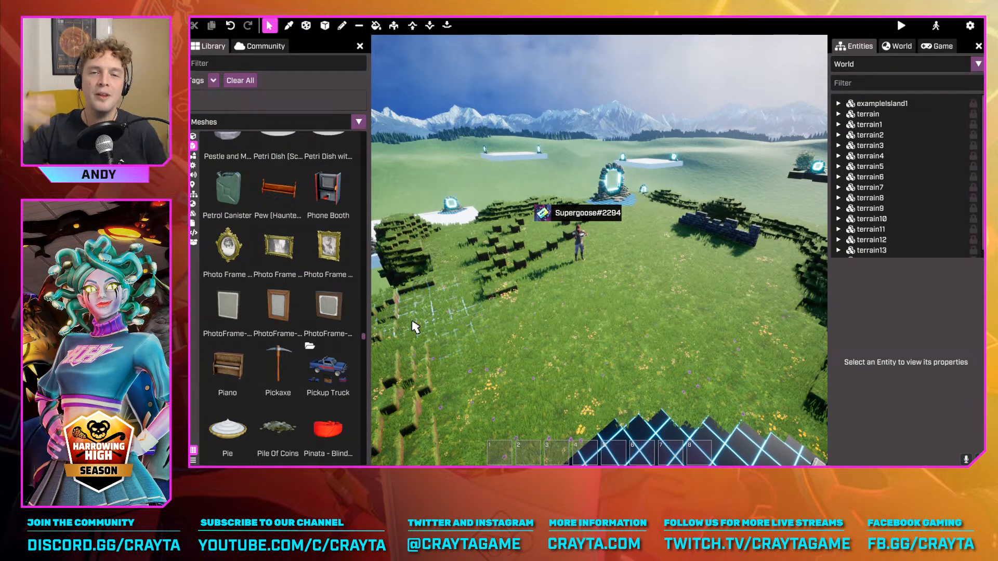
# Look through the Voxels category for comparison, and return the library to Meshes
pyautogui.click(193, 136)
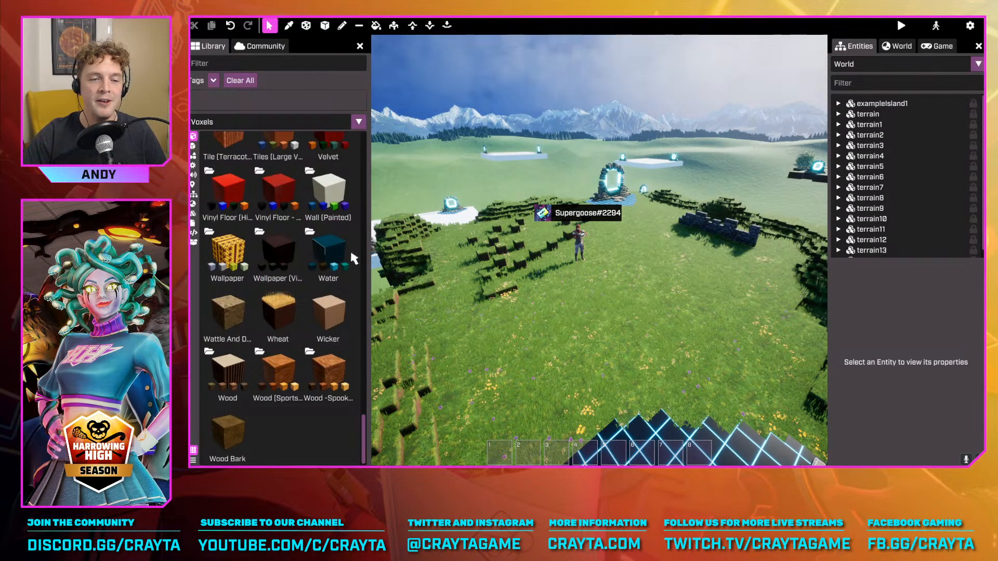
pyautogui.click(193, 147)
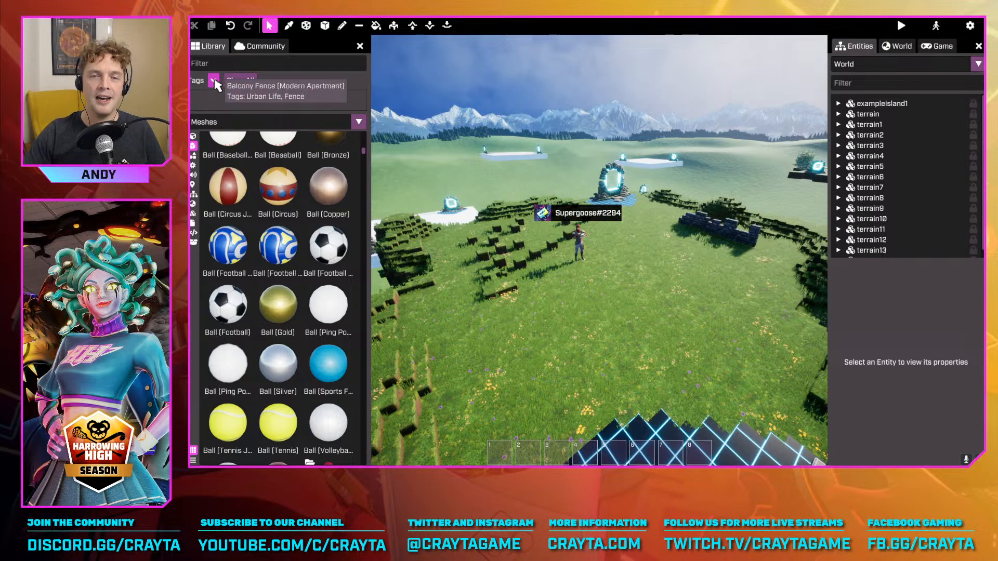
pyautogui.scroll(-10, 281, 291)
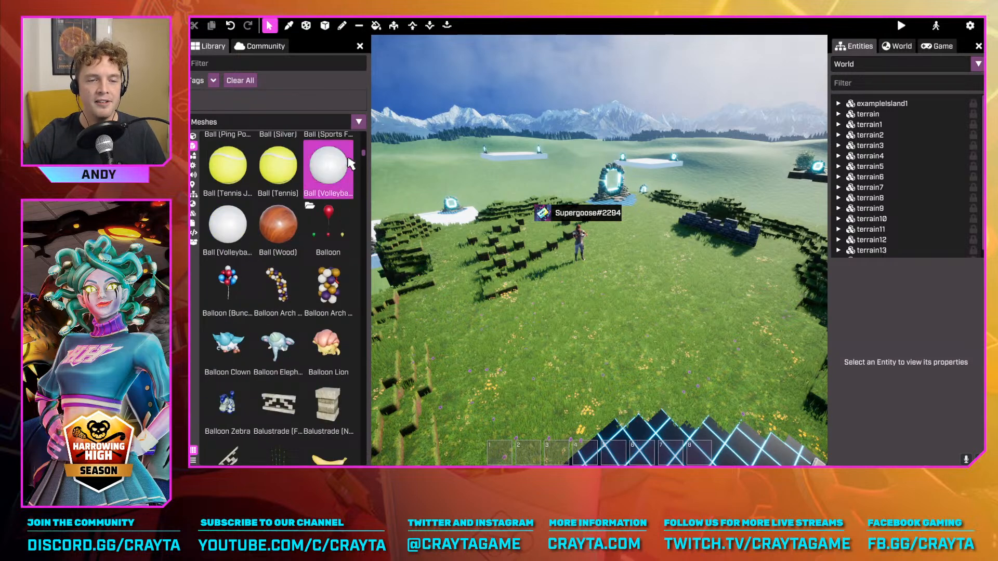
# Filter the mesh library by the Tree tag, and remove the tag filter
pyautogui.click(214, 81)
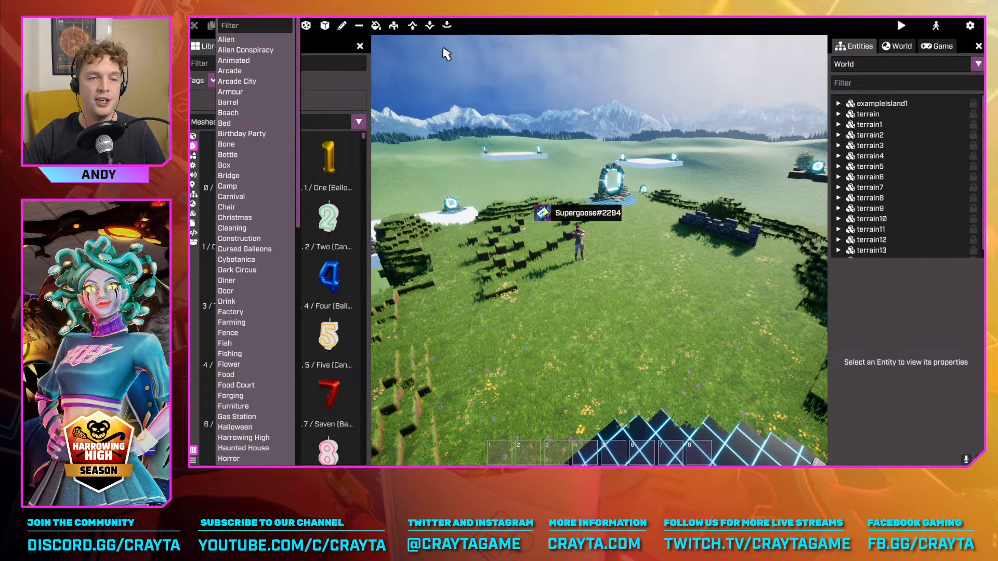
pyautogui.scroll(-15, 268, 234)
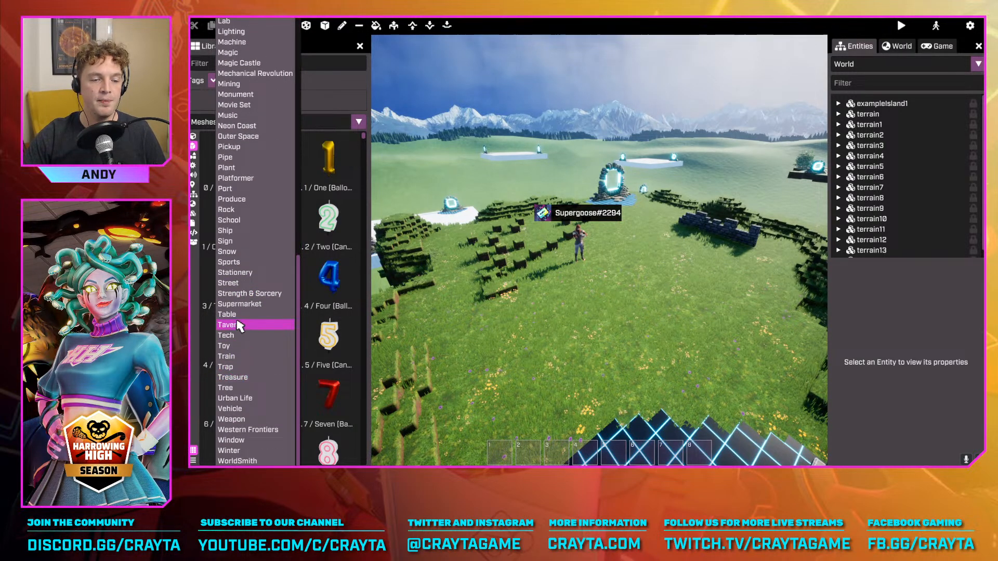
pyautogui.click(249, 388)
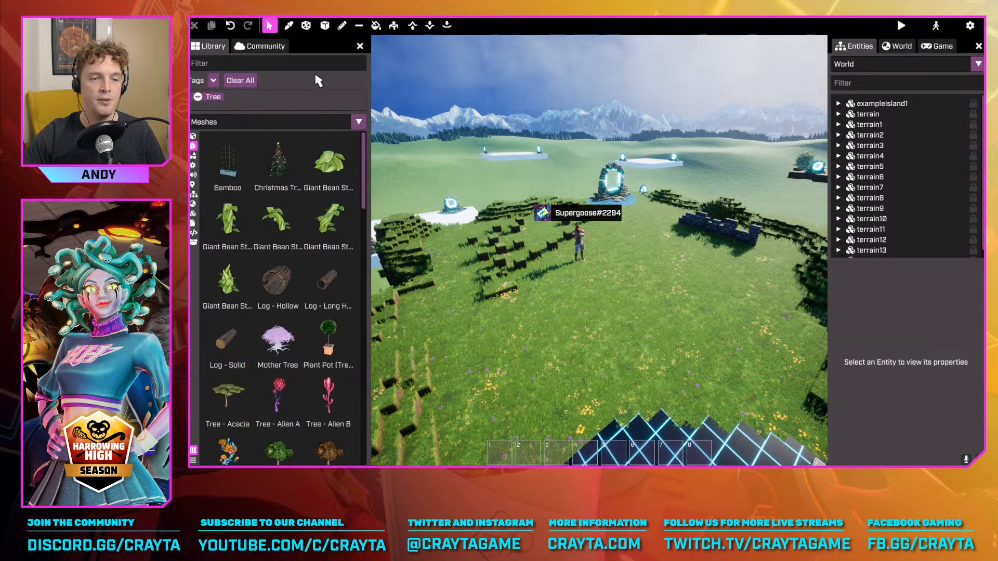
pyautogui.click(198, 98)
# Search the mesh library by name for "tree", and clear the search
pyautogui.click(219, 64)
pyautogui.write('tree')
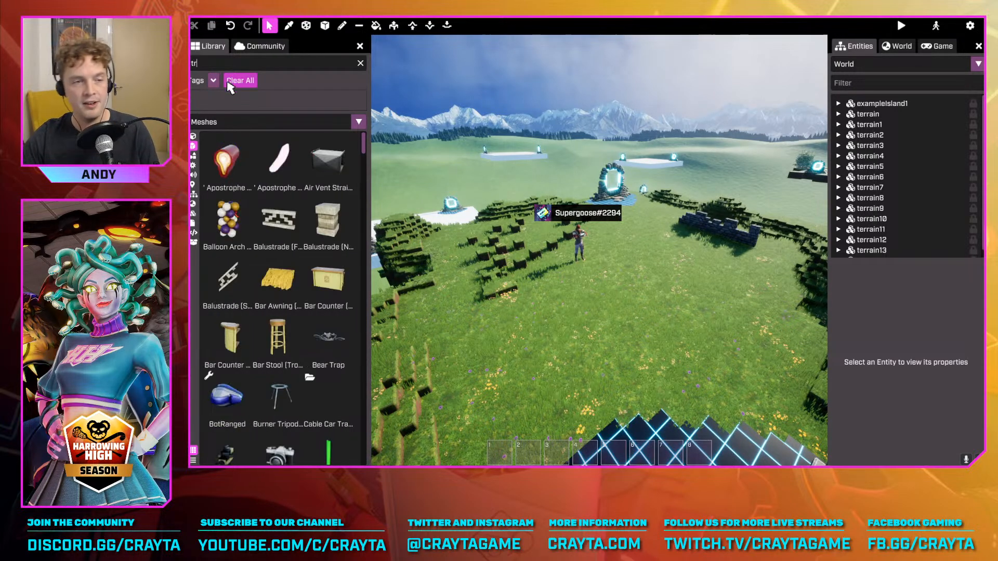
pyautogui.click(360, 63)
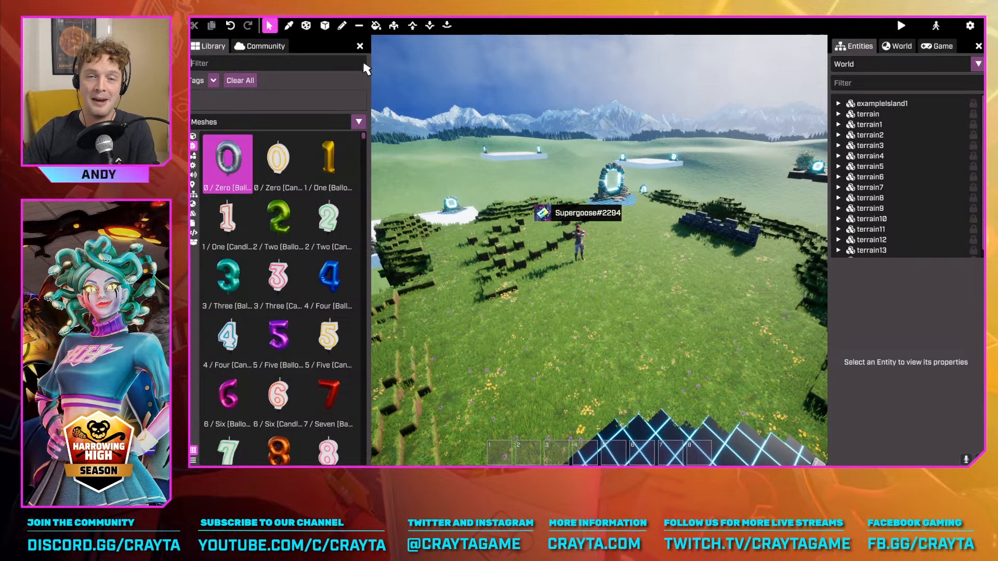
# Filter the meshes by the Harrowing High tag, browse the school-themed items, and remove the tag
pyautogui.click(213, 81)
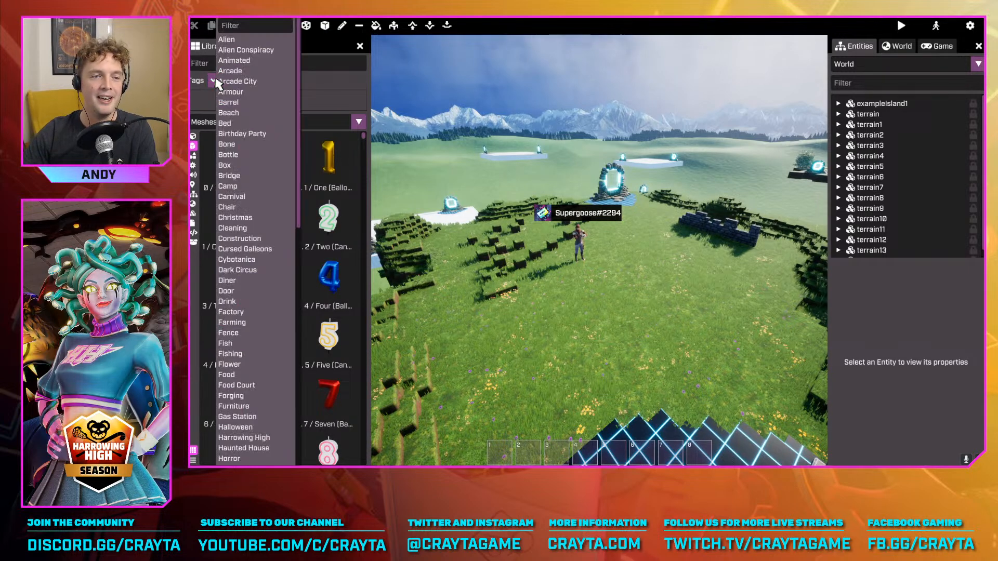
pyautogui.scroll(-1, 304, 193)
pyautogui.scroll(-5, 304, 193)
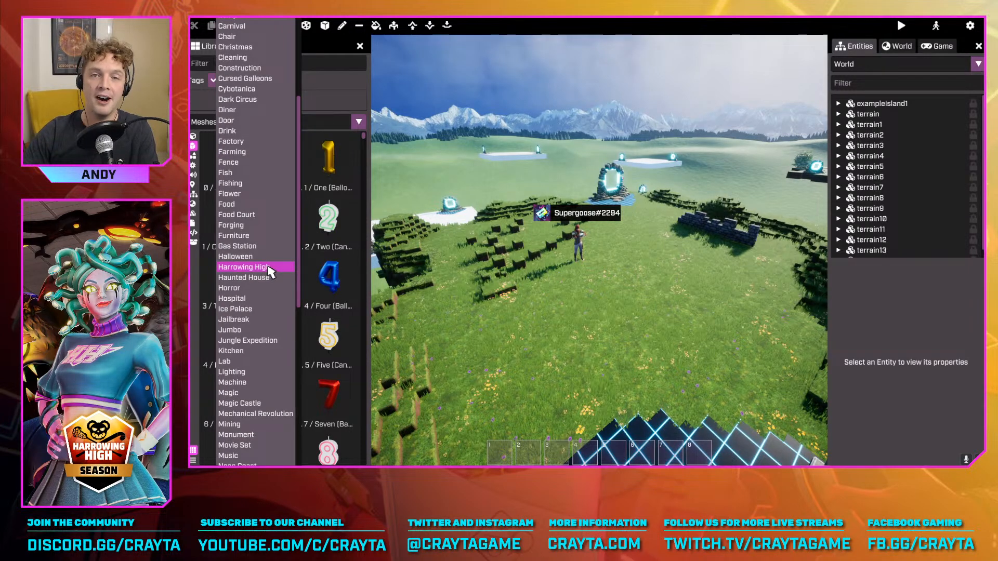
pyautogui.click(238, 268)
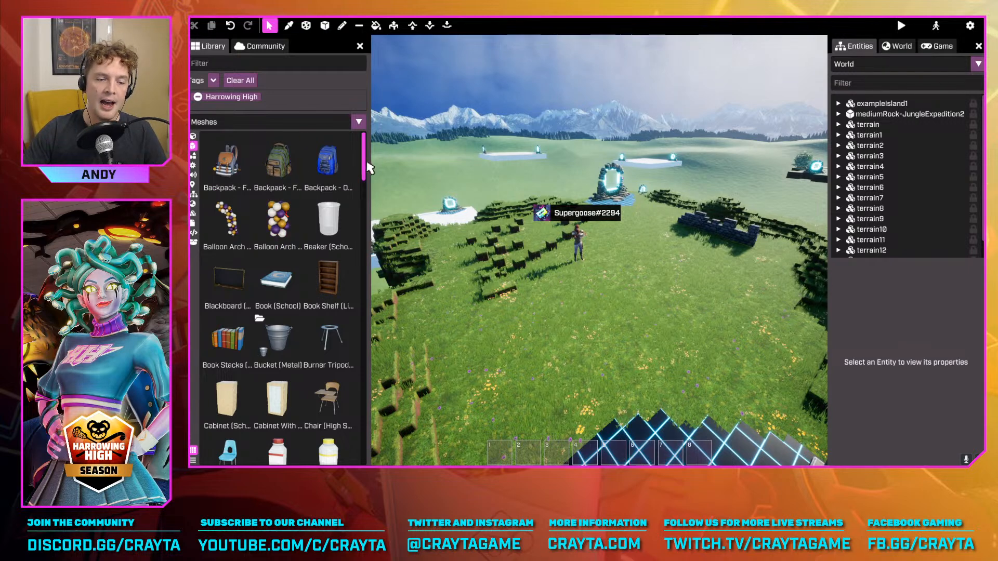
pyautogui.moveTo(367, 167); pyautogui.dragTo(364, 292)
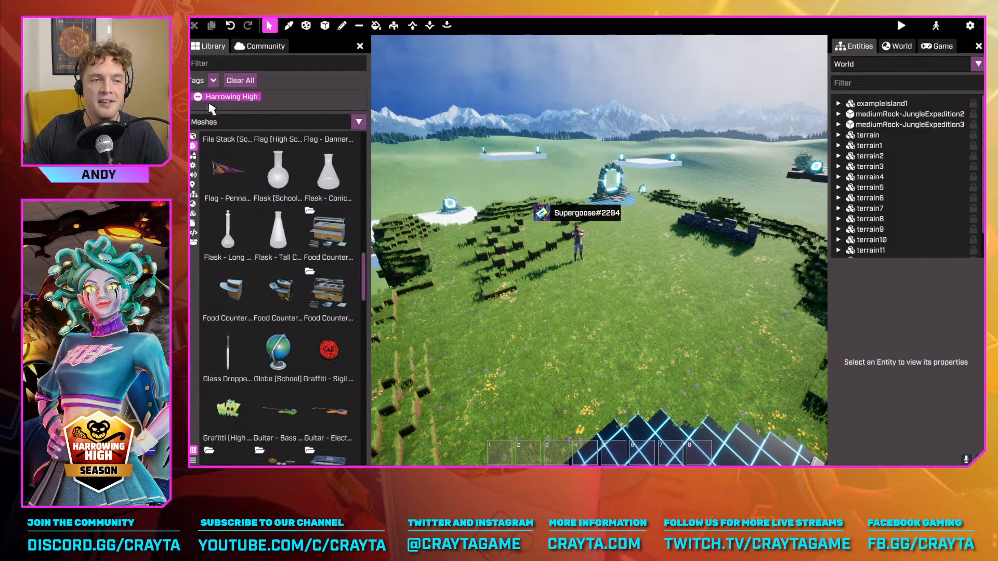
pyautogui.click(198, 97)
# Filter the meshes by the Outer Space tag, browse the space-themed items, and remove the tag
pyautogui.click(213, 81)
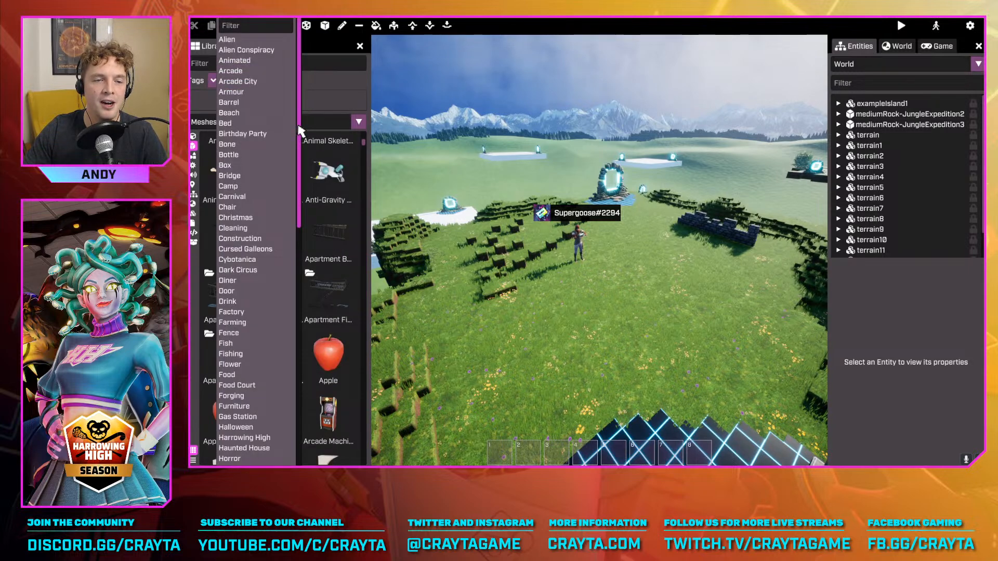
pyautogui.scroll(-5, 296, 213)
pyautogui.scroll(-3, 295, 213)
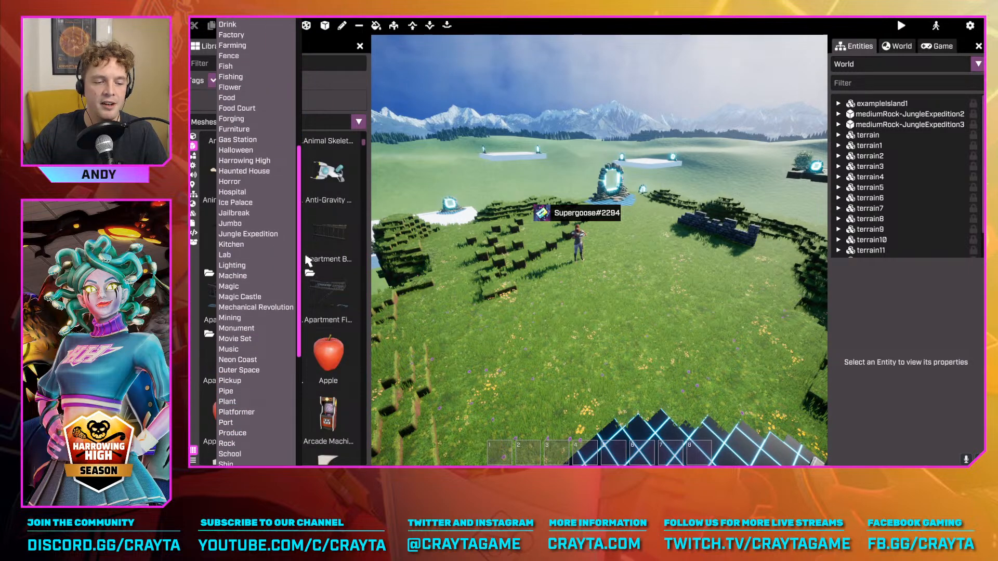
pyautogui.scroll(-1, 304, 273)
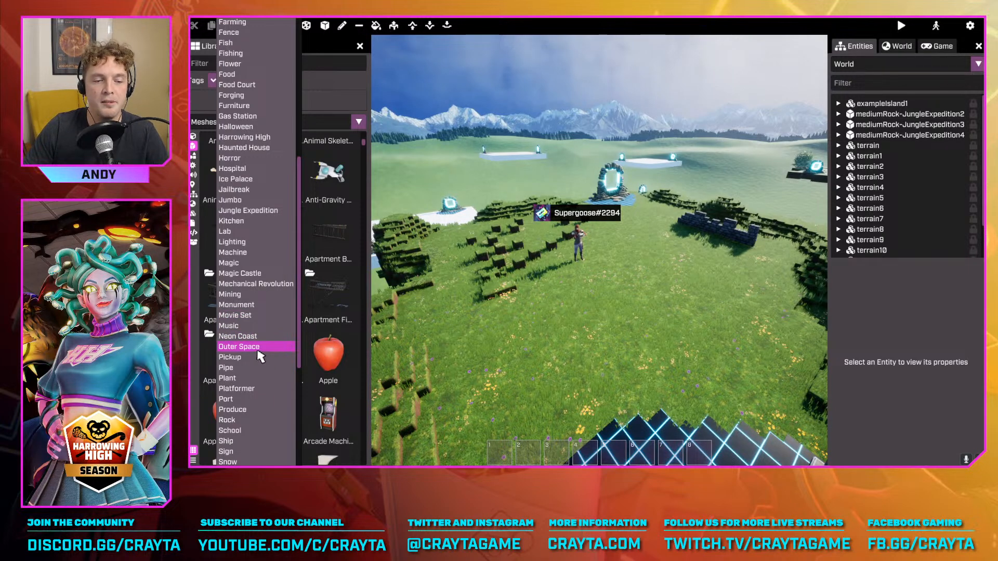
pyautogui.click(263, 347)
pyautogui.moveTo(362, 283); pyautogui.dragTo(356, 205)
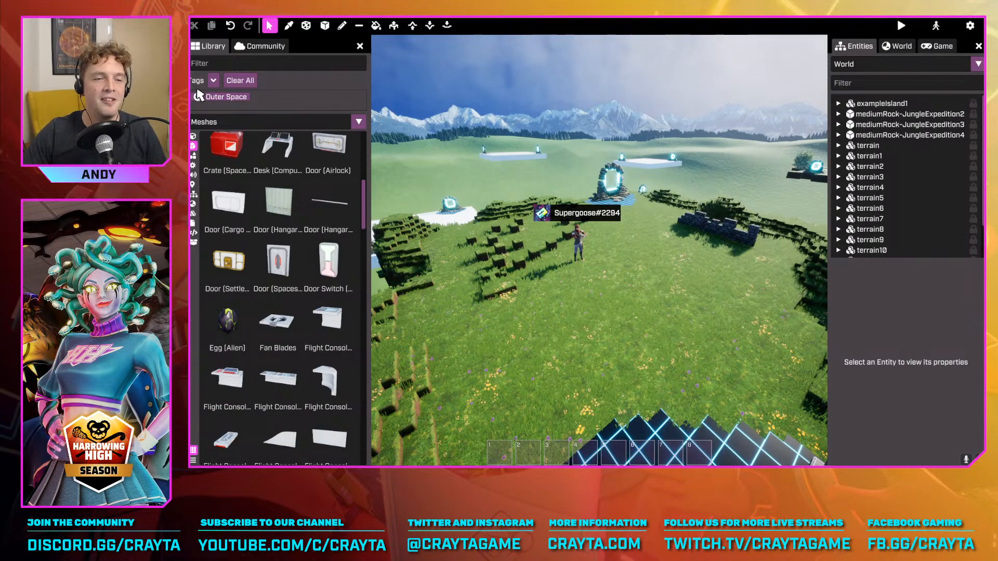
pyautogui.click(197, 97)
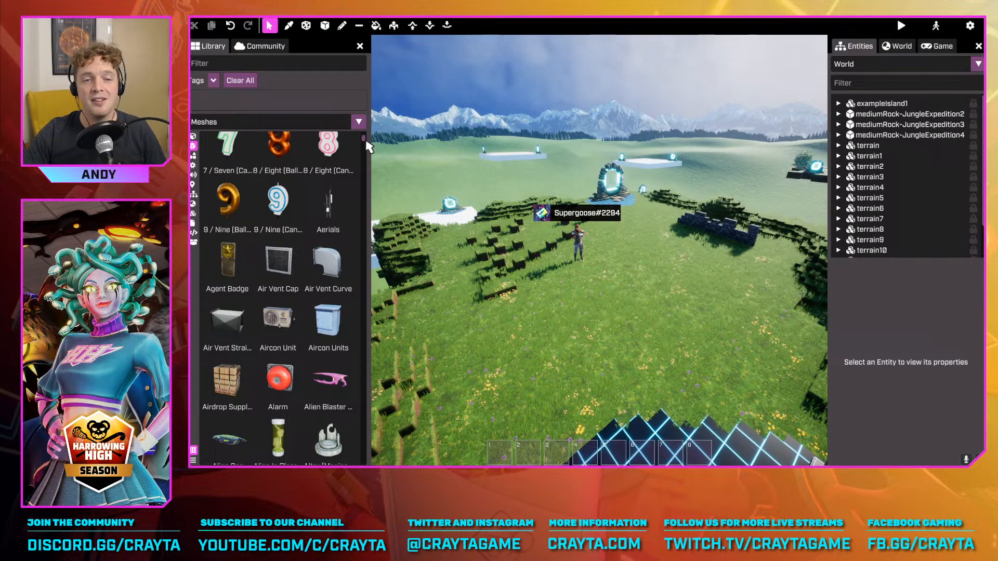
pyautogui.moveTo(366, 142); pyautogui.dragTo(360, 130)
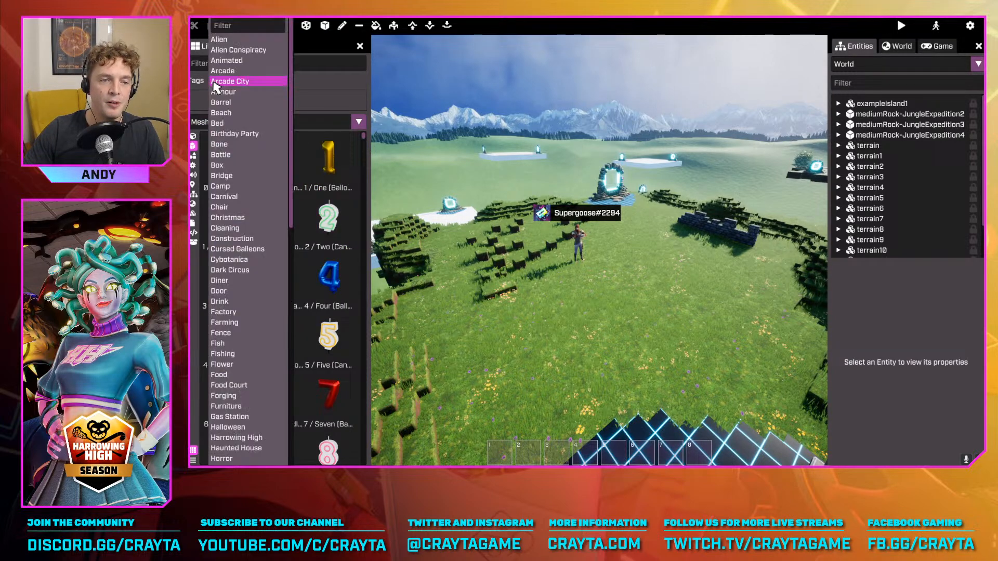
# Filter the meshes by the Fishing tag, look through the fishing items, and remove the tag filter
pyautogui.click(213, 80)
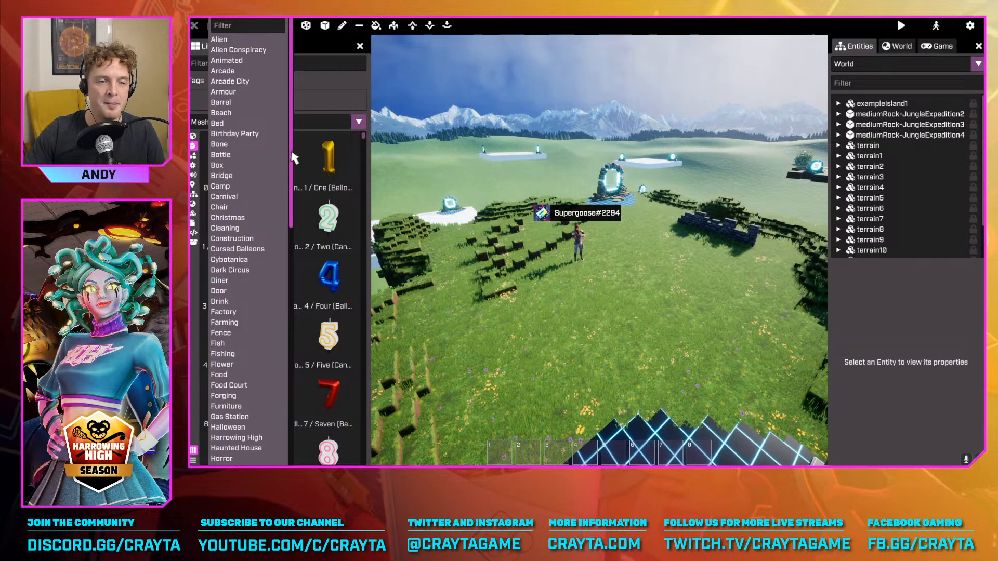
pyautogui.scroll(-2, 289, 180)
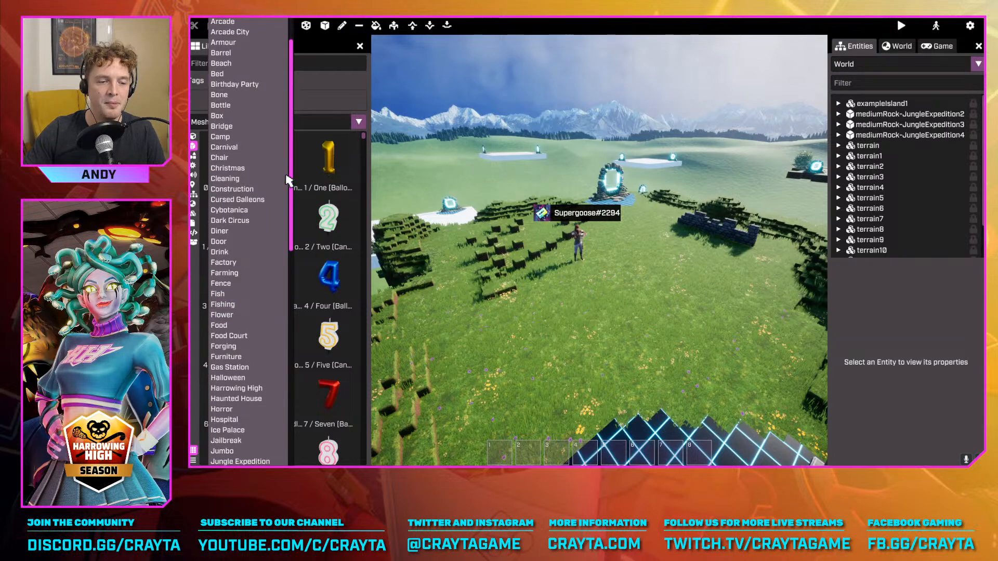
pyautogui.click(239, 304)
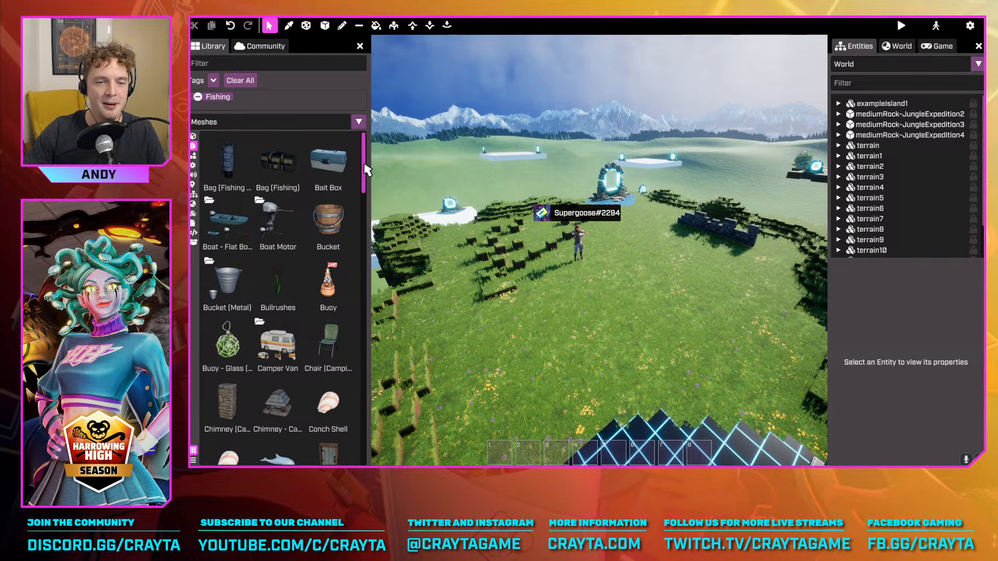
pyautogui.moveTo(365, 169); pyautogui.dragTo(366, 141)
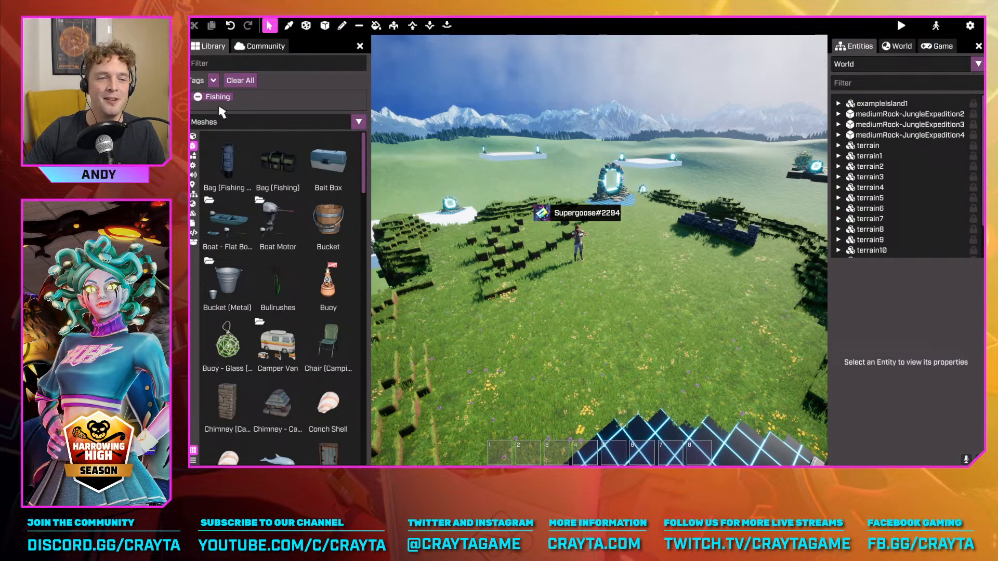
pyautogui.click(198, 96)
# Filter the mesh library by the Cursed Galleons tag and browse to the pirate ship masts
pyautogui.click(213, 80)
pyautogui.scroll(-2, 275, 192)
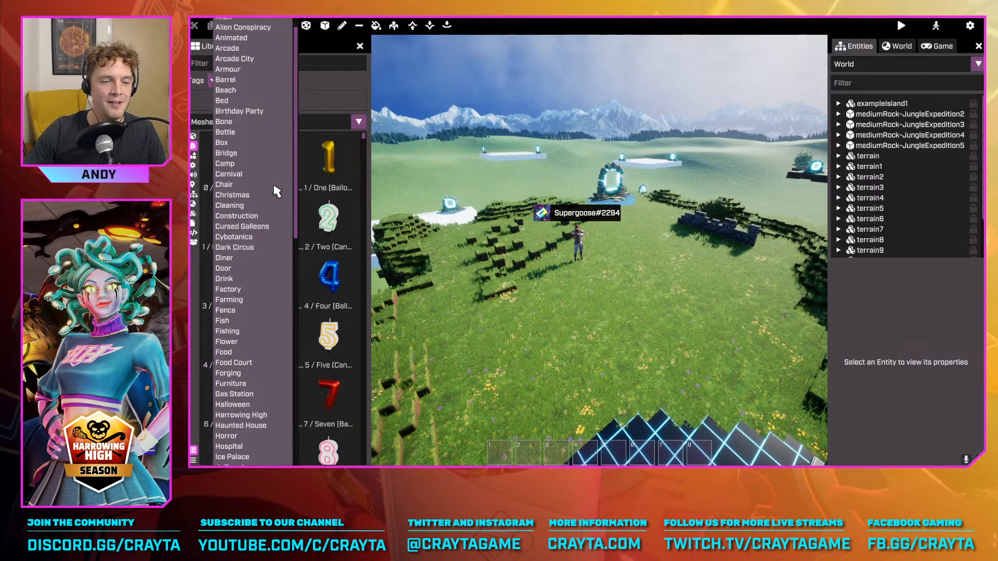
pyautogui.click(260, 227)
pyautogui.moveTo(364, 172); pyautogui.dragTo(391, 338)
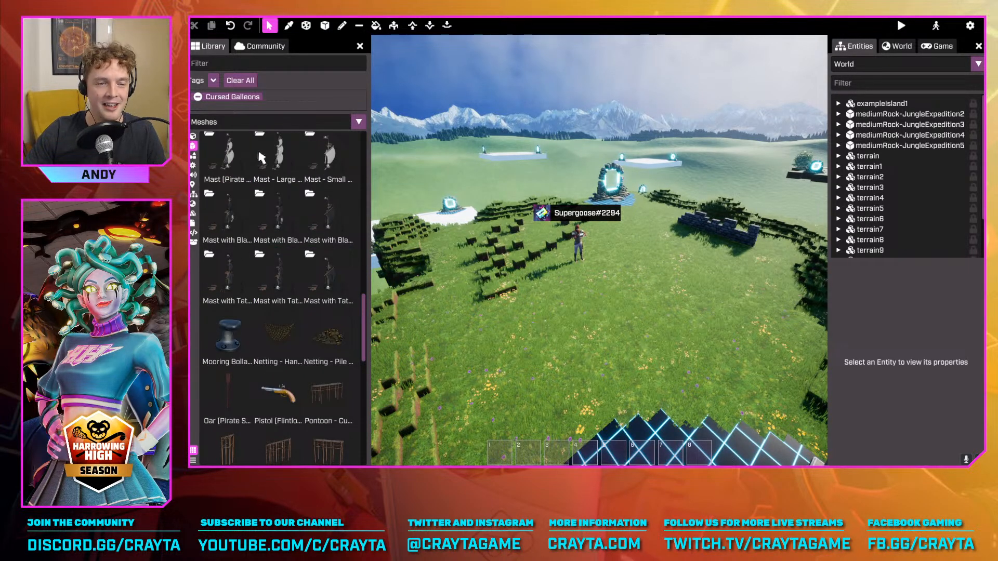
# Place the Mast - Large (Pirate Ship) mesh from its mesh group on the island's grass and view it from afar
pyautogui.click(279, 158)
pyautogui.click(334, 184)
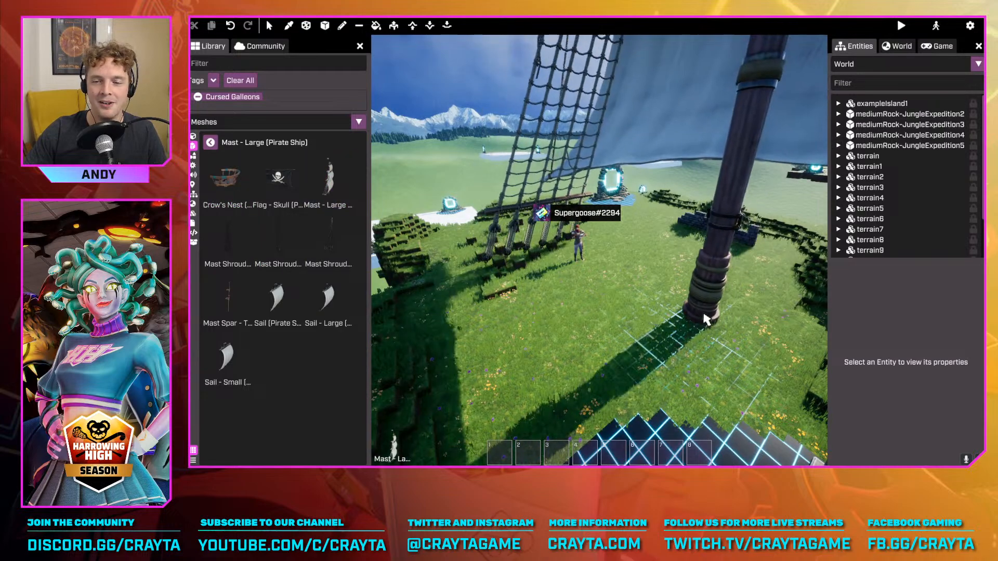
pyautogui.click(715, 398)
pyautogui.moveTo(715, 397); pyautogui.dragTo(635, 321, button='right')
pyautogui.press('w')
pyautogui.moveTo(508, 217); pyautogui.dragTo(723, 151, button='right')
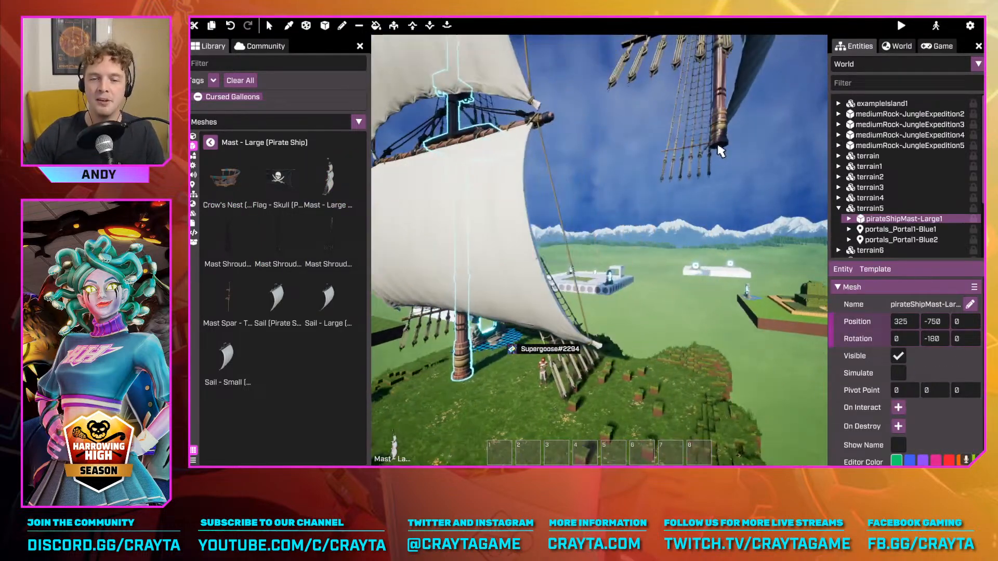
# Leave placement mode and undo the placement of the large pirate ship mast
pyautogui.press('Escape')
pyautogui.moveTo(684, 183); pyautogui.dragTo(743, 297, button='right')
pyautogui.press('w')
pyautogui.hotkey('ctrl', 'z')
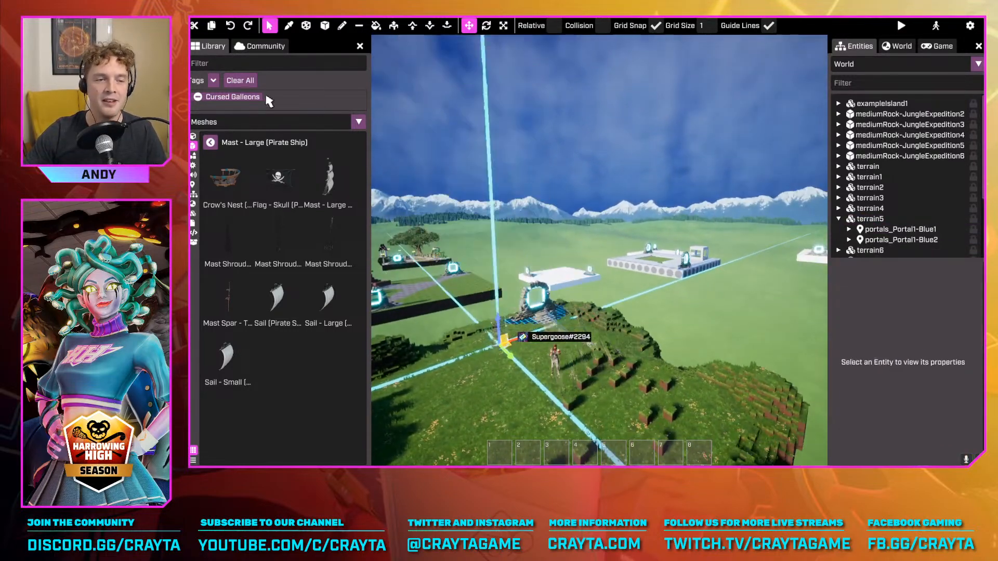
# Place the pirate ship manacles on the grass near the character, inspect them up close, and undo the placement
pyautogui.click(209, 144)
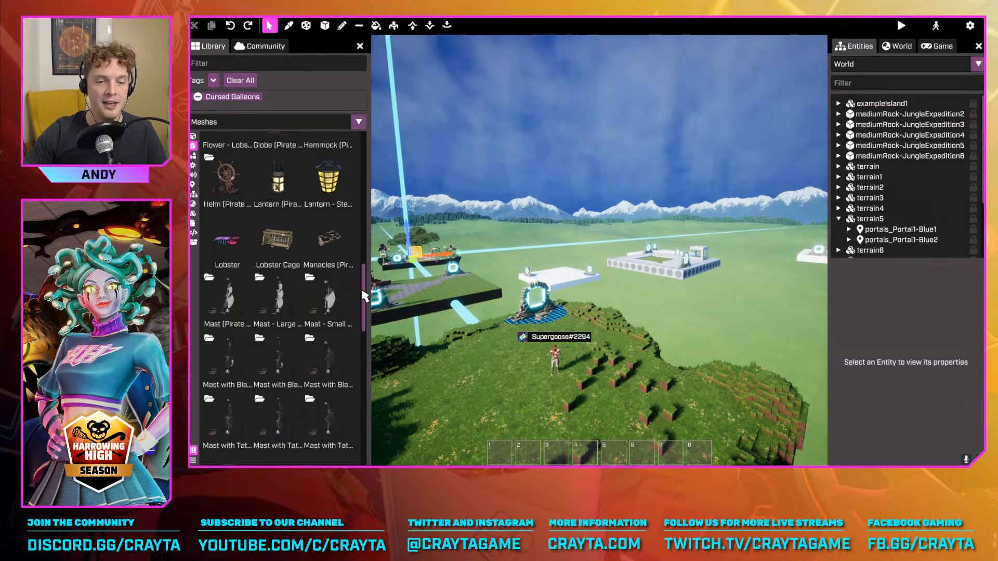
pyautogui.click(329, 242)
pyautogui.moveTo(457, 326); pyautogui.dragTo(439, 363, button='right')
pyautogui.press('w')
pyautogui.click(607, 379)
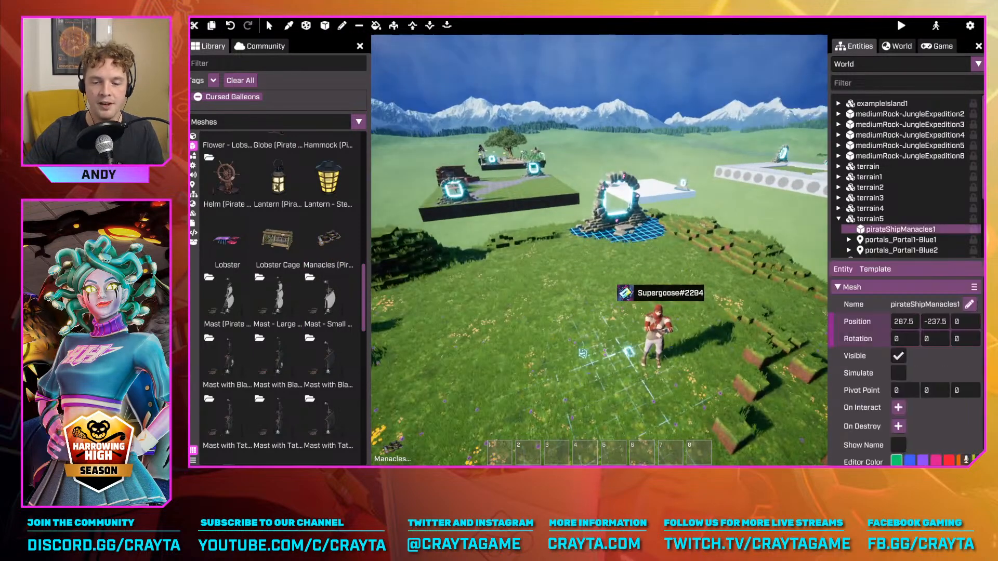
pyautogui.press('w')
pyautogui.moveTo(644, 348); pyautogui.dragTo(648, 419, button='right')
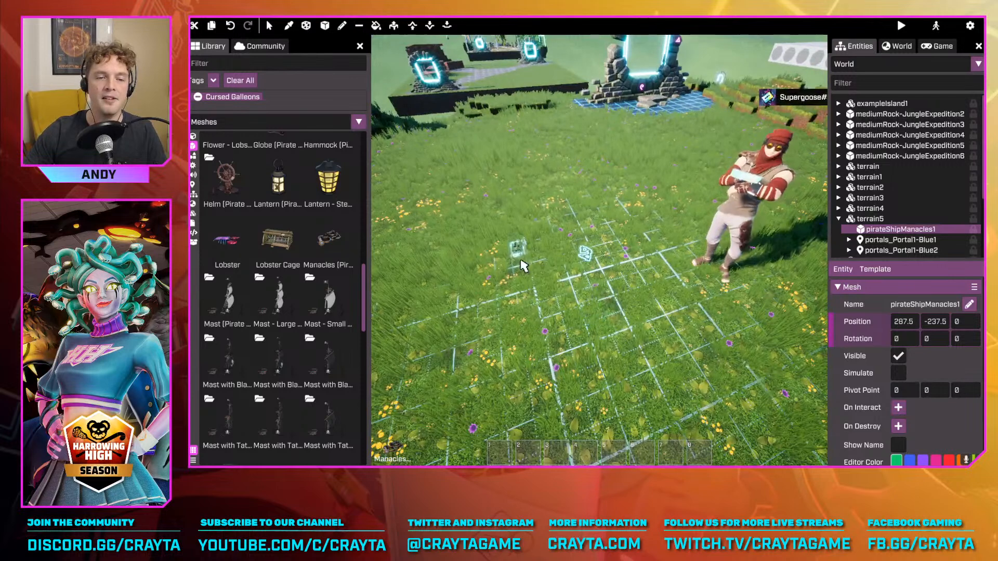
pyautogui.hotkey('ctrl', 'z')
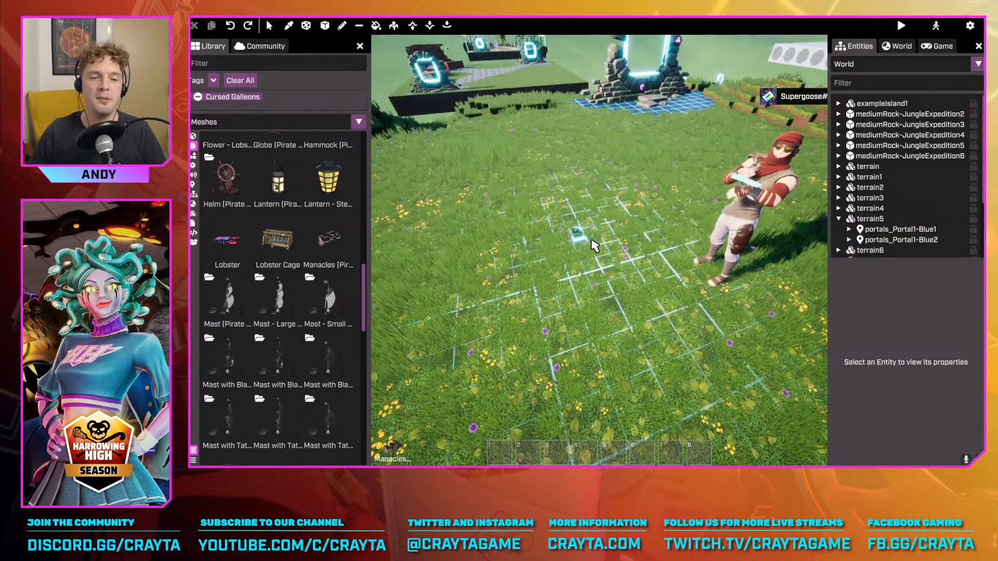
pyautogui.press('Escape')
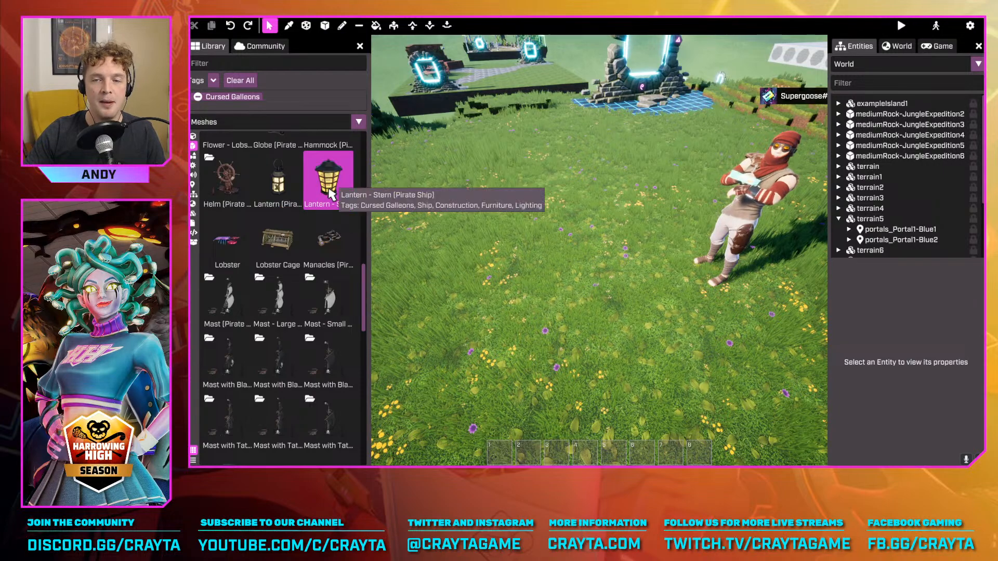
# Place a Lantern - Stern (Pirate Ship) mesh on the grass near the island's stone portal
pyautogui.click(329, 193)
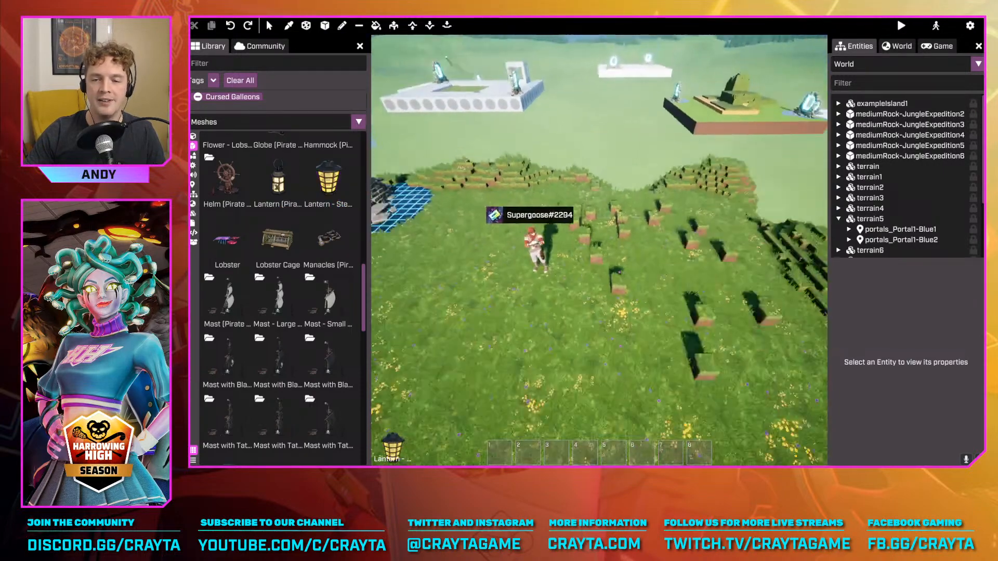
pyautogui.moveTo(507, 278); pyautogui.dragTo(593, 260, button='right')
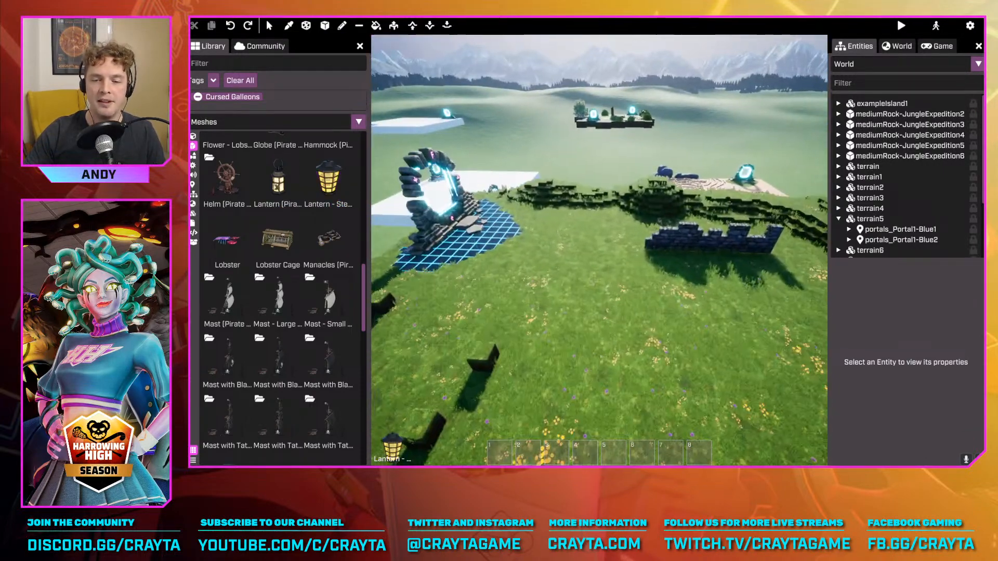
pyautogui.click(496, 287)
pyautogui.moveTo(495, 288); pyautogui.dragTo(462, 316, button='right')
pyautogui.click(331, 190)
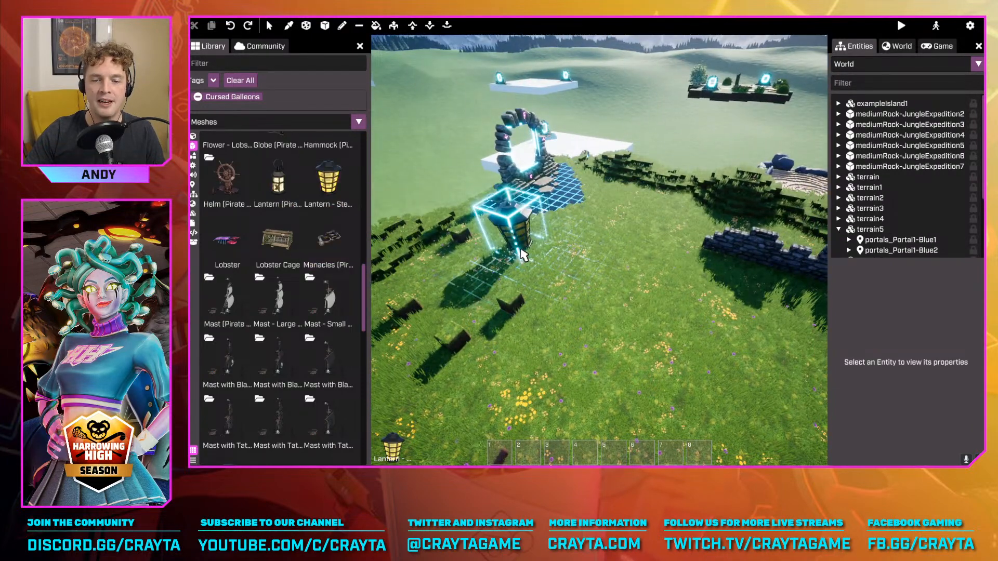
pyautogui.click(512, 234)
pyautogui.moveTo(512, 234); pyautogui.dragTo(460, 247, button='right')
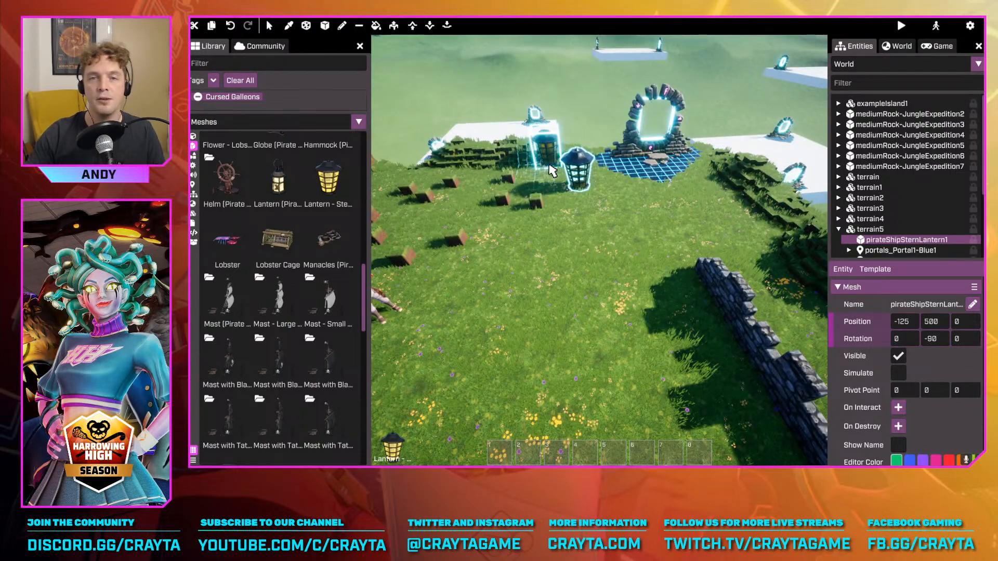
# Place three more stern lanterns spread across the grass in front of the portal
pyautogui.click(728, 242)
pyautogui.click(514, 254)
pyautogui.click(653, 367)
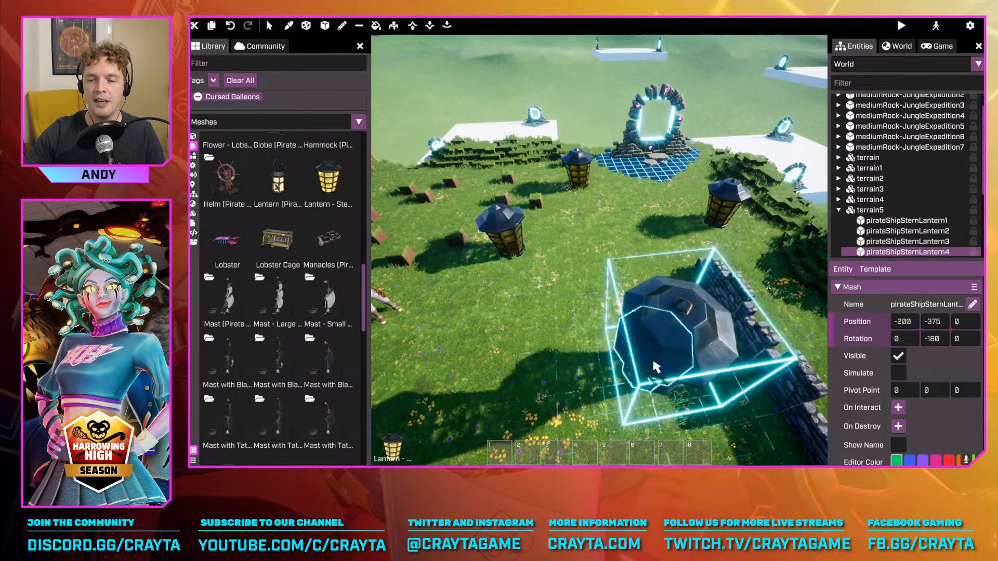
# Undo the most recent stern lantern placements, trying another lantern near the stone wall in between
pyautogui.moveTo(653, 368); pyautogui.dragTo(562, 208, button='right')
pyautogui.press('s')
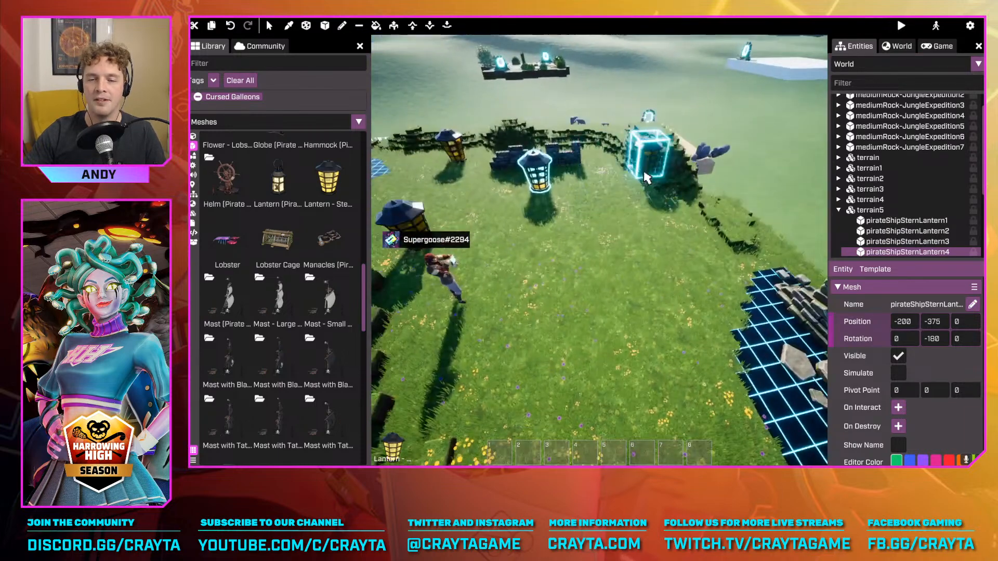
pyautogui.hotkey('ctrl', 'z')
pyautogui.moveTo(518, 183); pyautogui.dragTo(506, 212, button='right')
pyautogui.press('s')
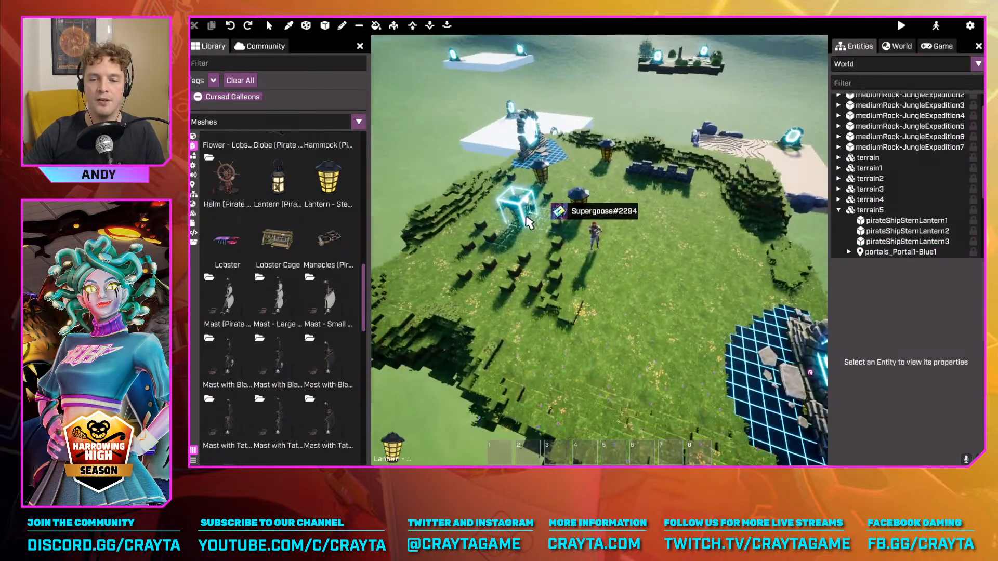
pyautogui.hotkey('ctrl', 'z')
pyautogui.click(628, 192)
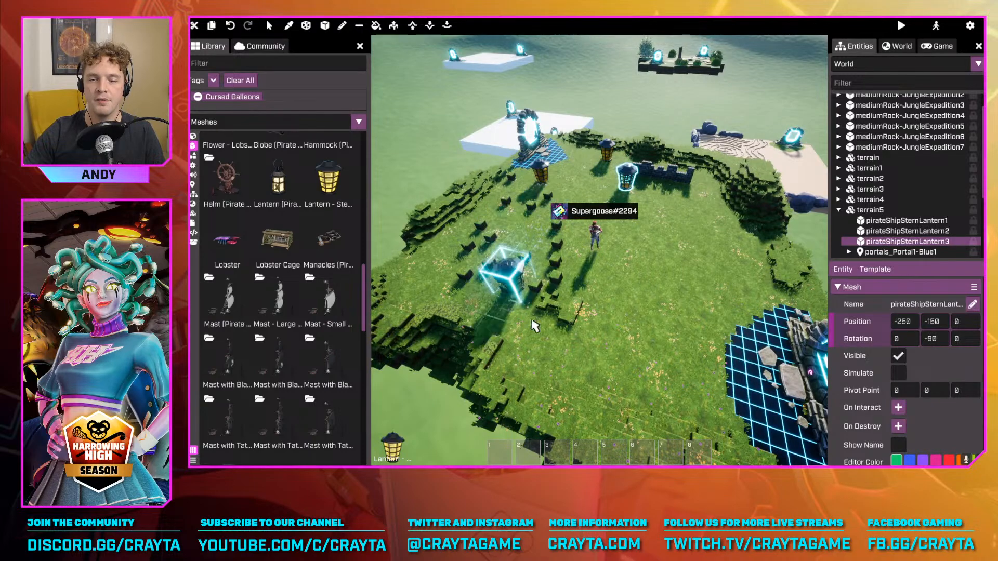
pyautogui.hotkey('ctrl', 'z')
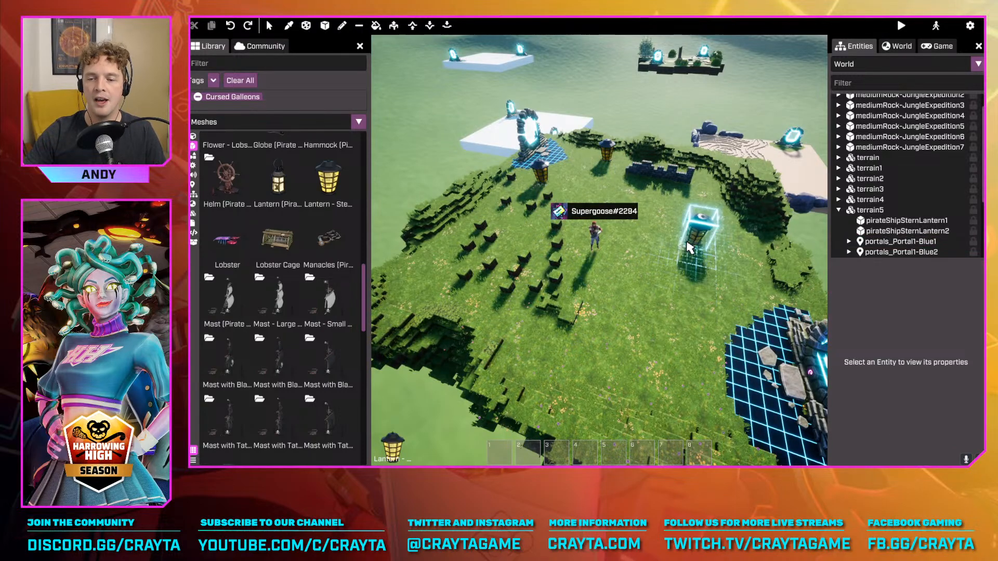
# Place four more stern lanterns around the island, including one near the stone wall, and leave placement mode
pyautogui.click(527, 264)
pyautogui.click(725, 269)
pyautogui.click(608, 161)
pyautogui.moveTo(609, 161); pyautogui.dragTo(582, 447, button='right')
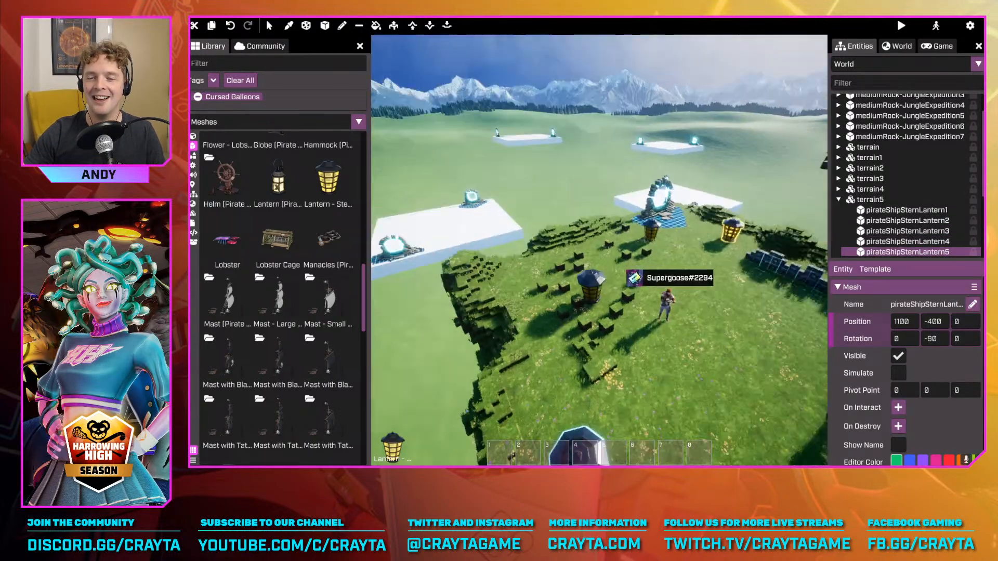
pyautogui.moveTo(600, 249); pyautogui.dragTo(728, 240, button='right')
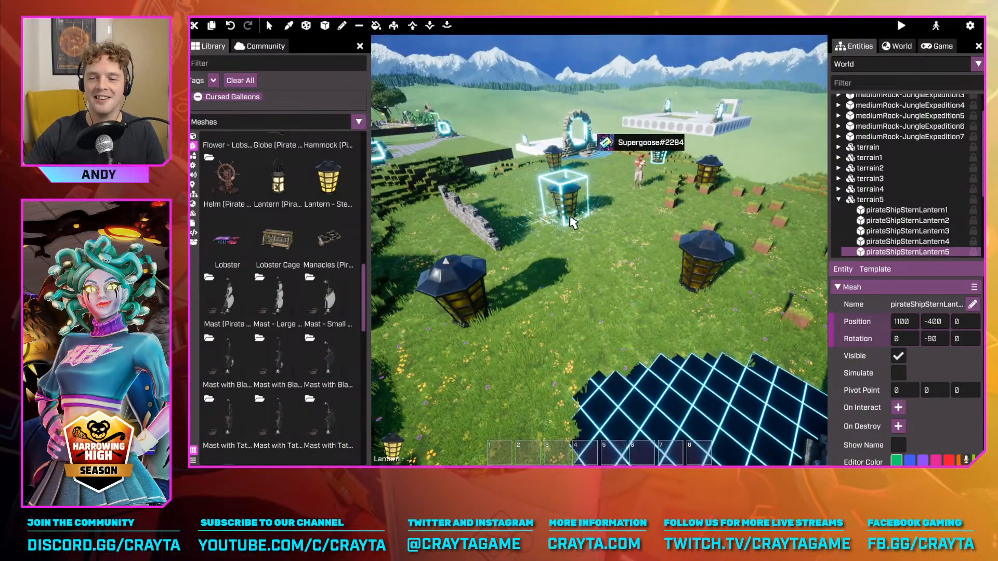
pyautogui.click(571, 222)
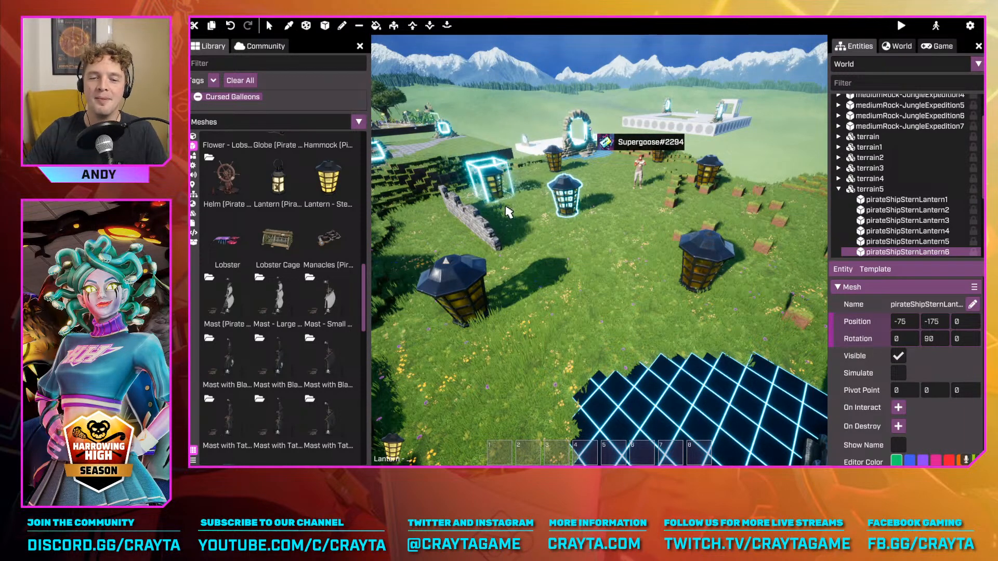
pyautogui.press('Escape')
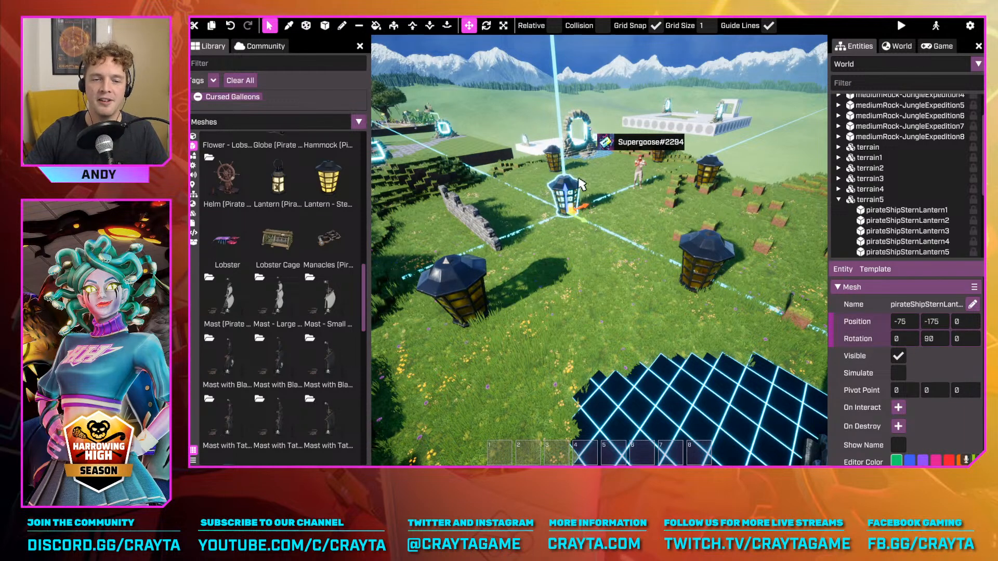
pyautogui.click(328, 179)
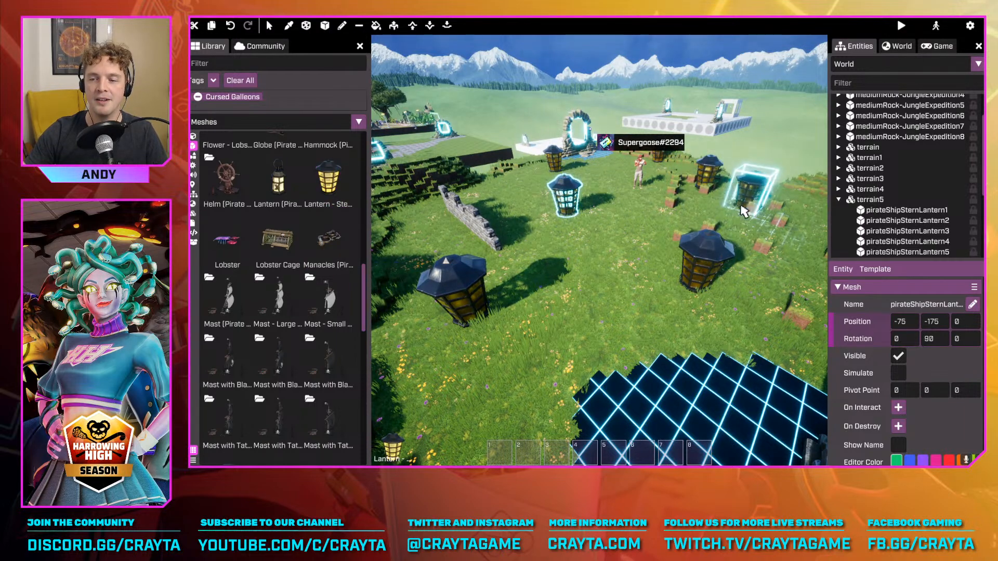
pyautogui.moveTo(781, 209); pyautogui.dragTo(768, 196, button='right')
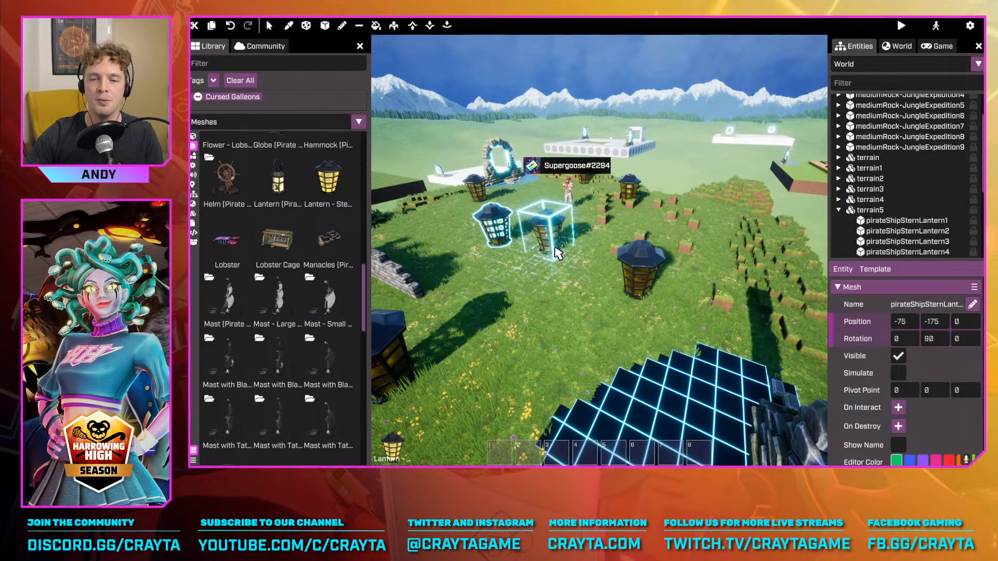
pyautogui.press('Escape')
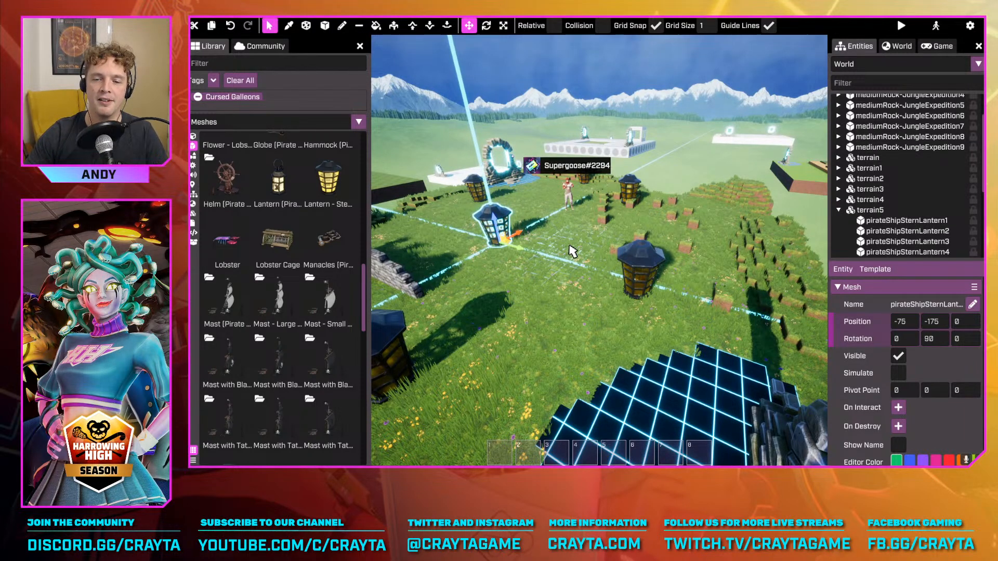
# Select pirateShipSternLantern2 and move it across the grass to about -499, 225, undoing an unwanted move
pyautogui.click(525, 266)
pyautogui.click(493, 223)
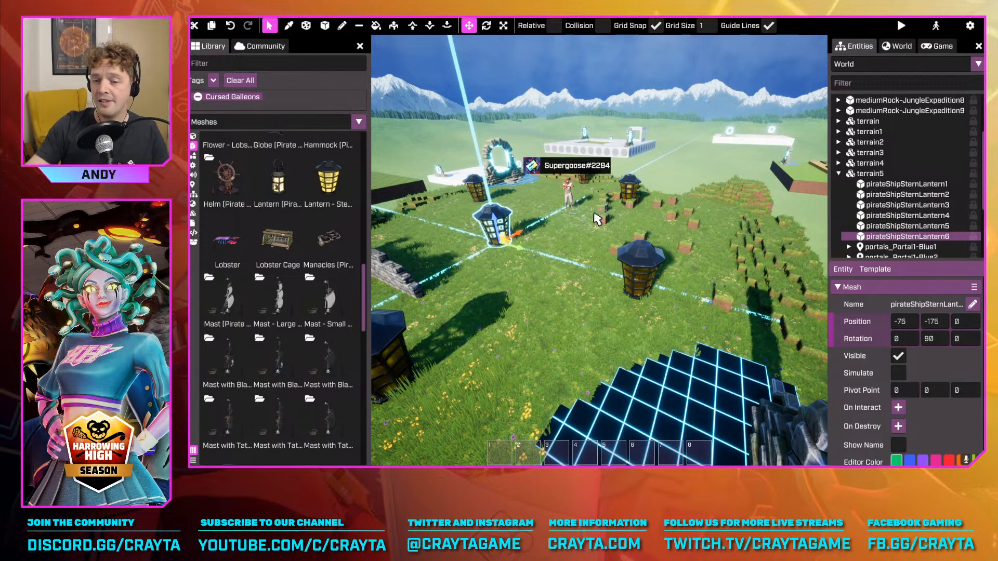
pyautogui.press('d')
pyautogui.moveTo(583, 219); pyautogui.dragTo(532, 224, button='right')
pyautogui.press('w')
pyautogui.click(609, 252)
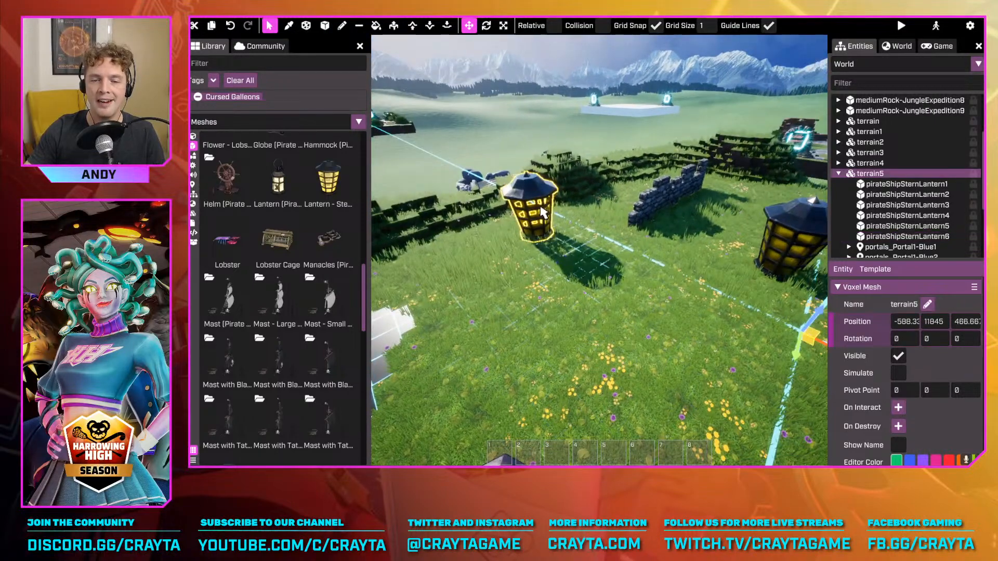
pyautogui.click(541, 211)
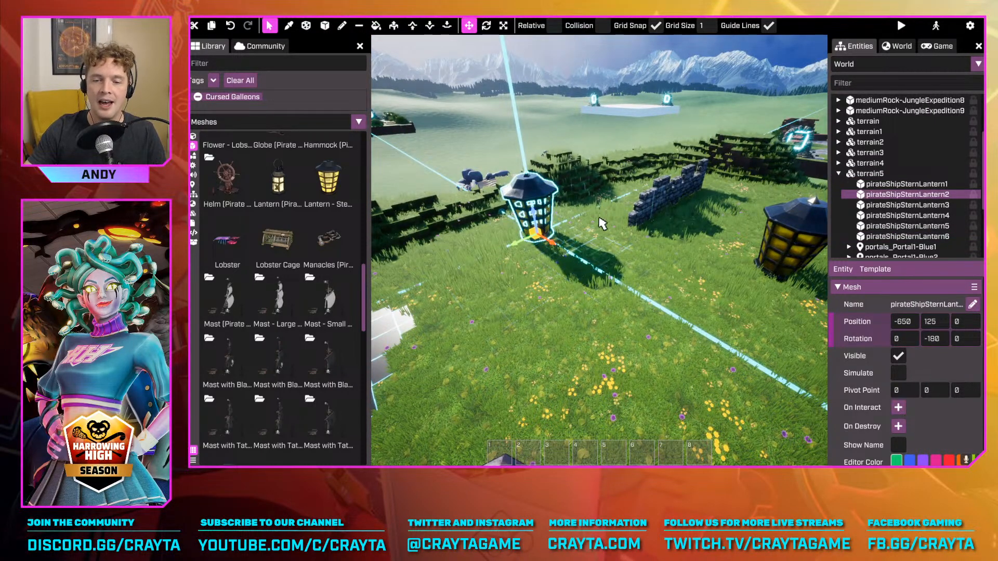
pyautogui.moveTo(555, 253); pyautogui.dragTo(541, 202)
pyautogui.hotkey('ctrl', 'z')
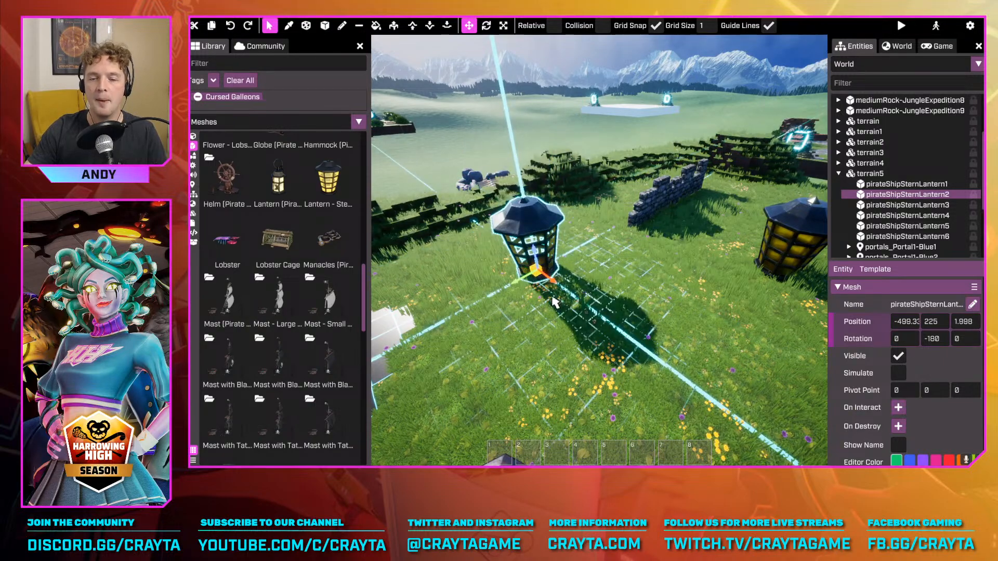
# Move pirateShipSternLantern2 further over the grass to a position of about -475, 150, 2.7
pyautogui.press('w')
pyautogui.moveTo(591, 293)
pyautogui.mouseDown(button='right')
pyautogui.moveTo(587, 340)
pyautogui.moveTo(578, 283)
pyautogui.mouseUp(button='right')
pyautogui.press('s')
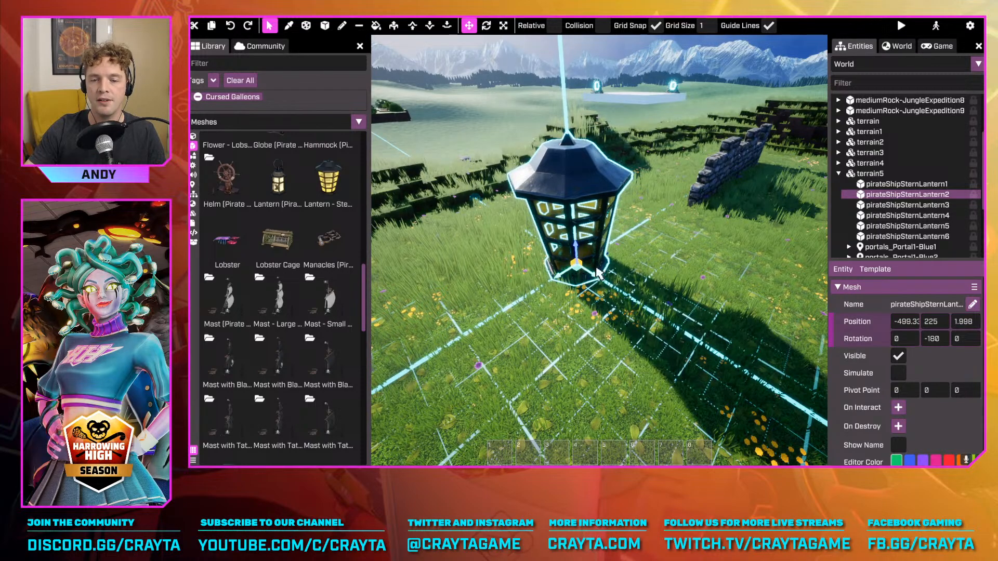
pyautogui.moveTo(598, 273); pyautogui.dragTo(637, 260)
pyautogui.moveTo(636, 260); pyautogui.dragTo(780, 242, button='right')
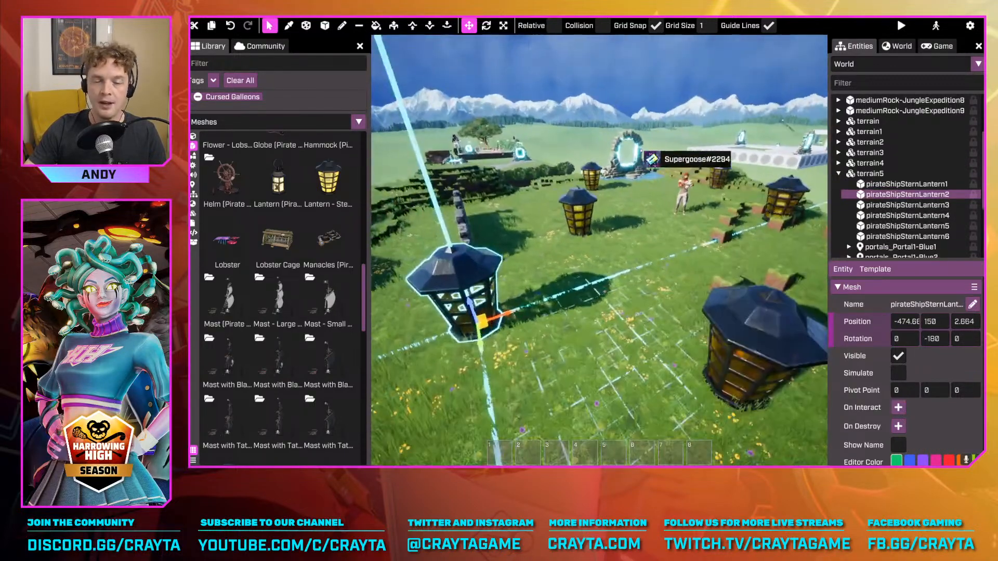
# Select pirateShipSternLantern6 and rotate it about different axes in 45-degree snap increments, tipping it over and standing it upright again
pyautogui.moveTo(728, 332); pyautogui.dragTo(698, 286, button='right')
pyautogui.click(623, 243)
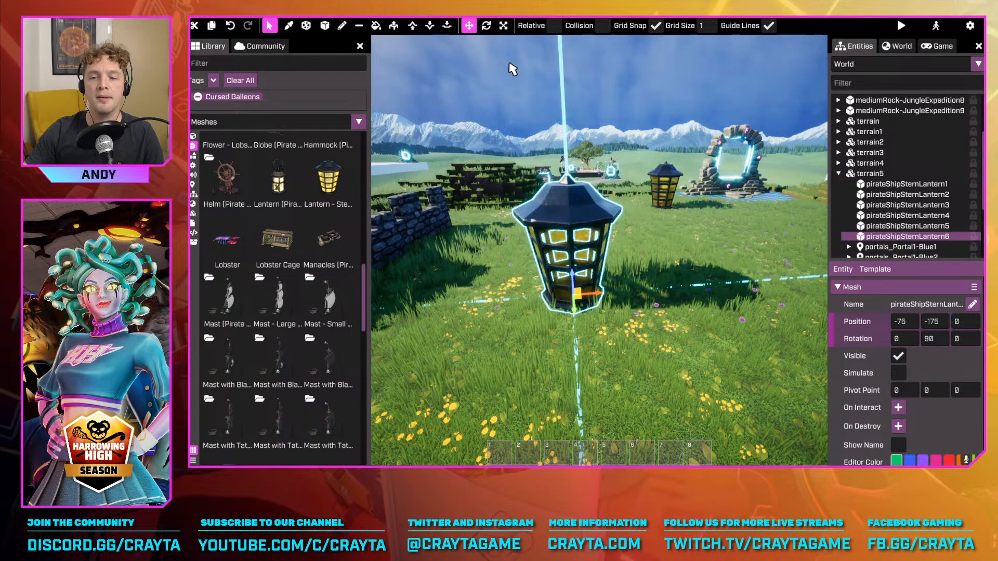
pyautogui.press('F2')
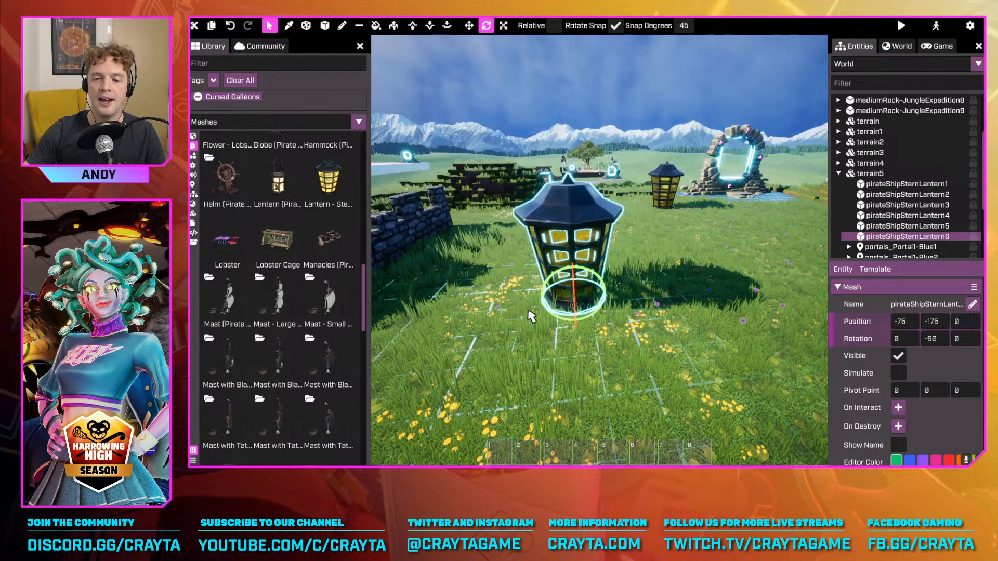
pyautogui.moveTo(531, 316); pyautogui.dragTo(579, 317, button='right')
pyautogui.press('a')
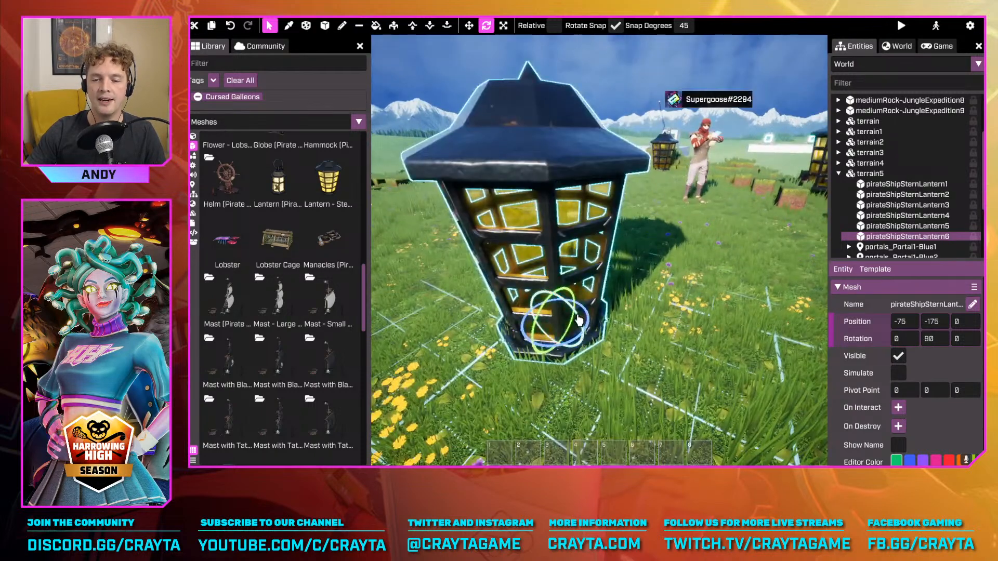
pyautogui.moveTo(567, 302); pyautogui.dragTo(576, 323)
pyautogui.moveTo(575, 323); pyautogui.dragTo(537, 322, button='right')
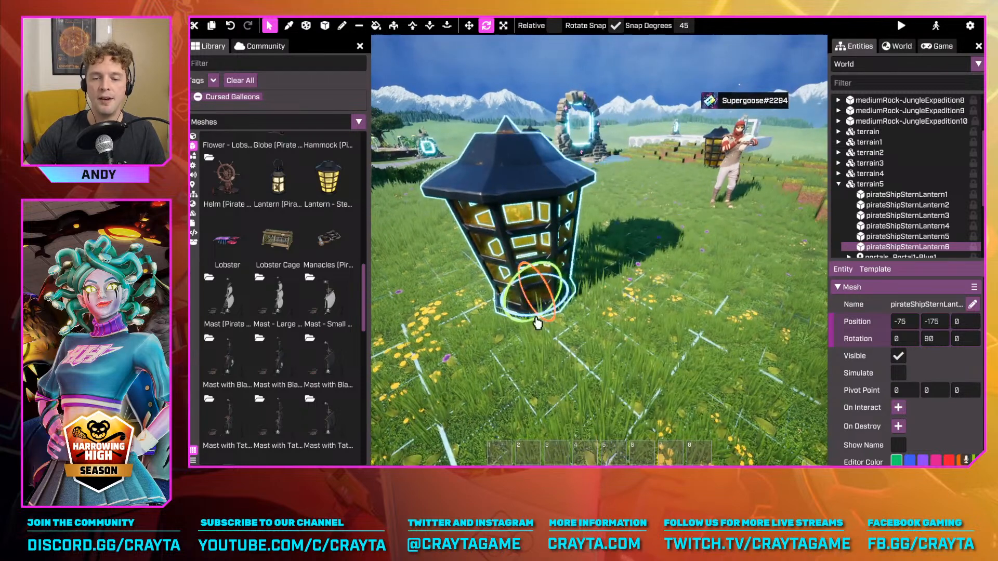
pyautogui.moveTo(537, 320); pyautogui.dragTo(559, 332)
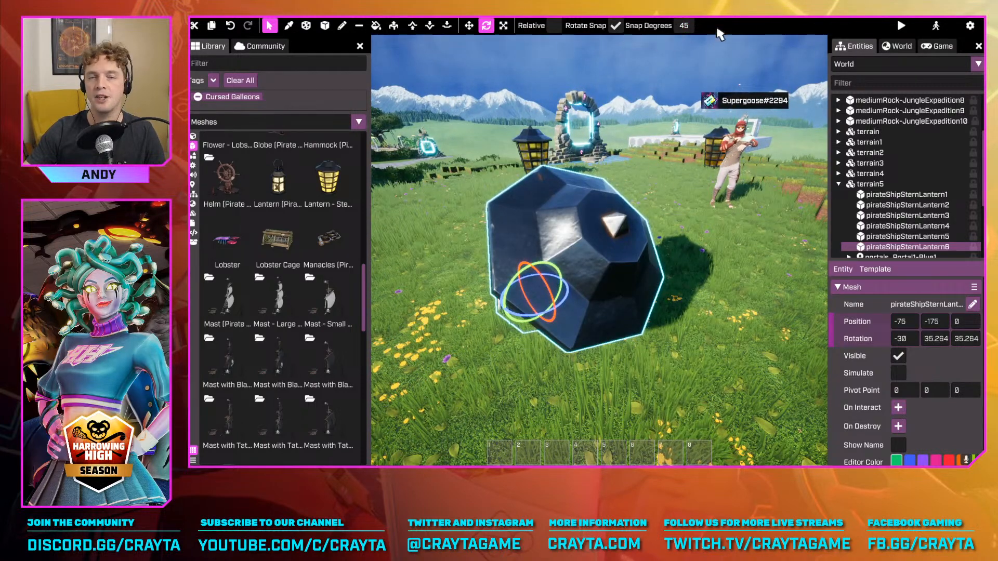
pyautogui.moveTo(548, 291); pyautogui.dragTo(542, 279)
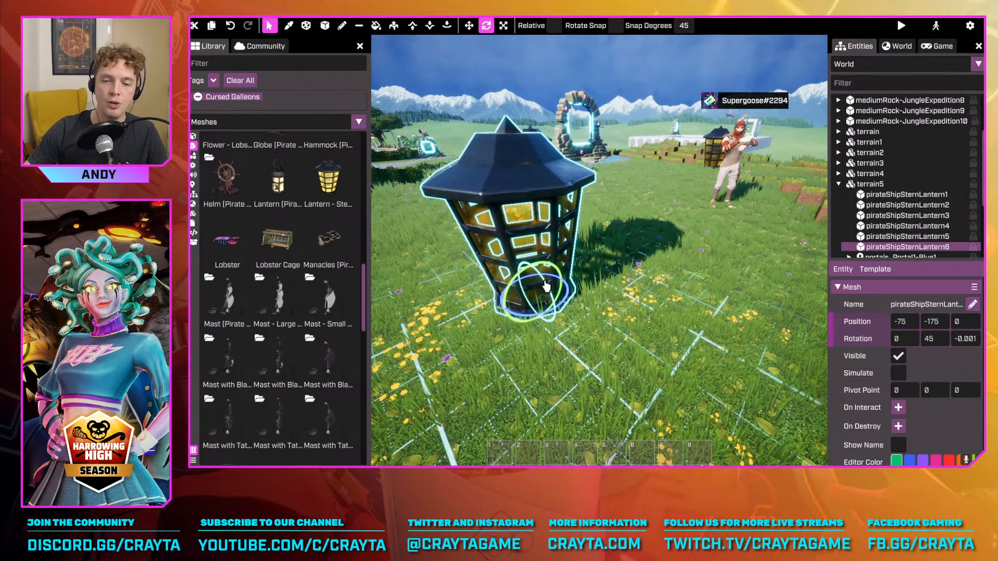
# Rotate pirateShipSternLantern6 freely to about 8.6, -87.4, 7.5 degrees, undoing one rotation attempt along the way
pyautogui.moveTo(542, 290); pyautogui.dragTo(590, 293)
pyautogui.click(615, 25)
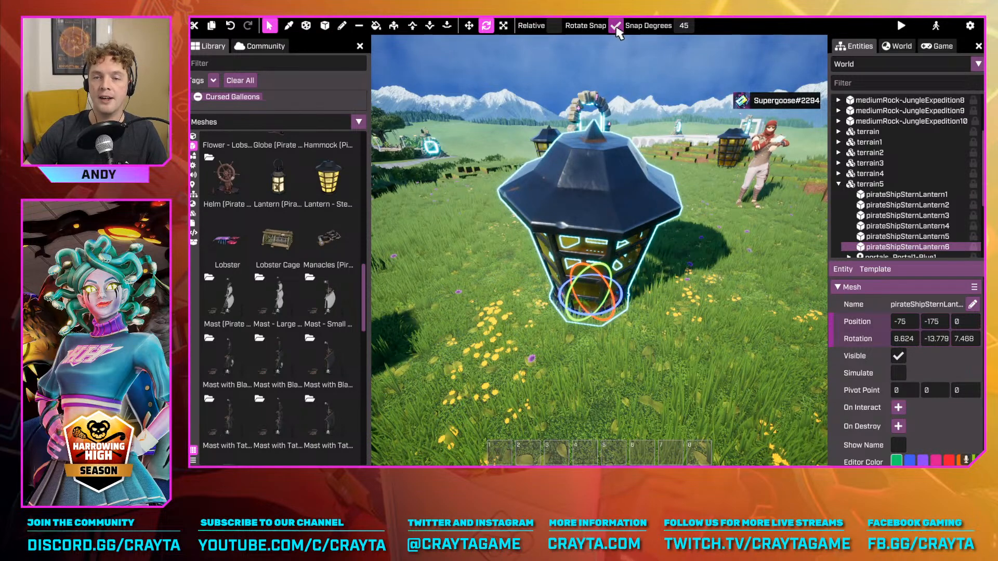
pyautogui.moveTo(614, 306); pyautogui.dragTo(697, 333)
pyautogui.hotkey('ctrl', 'z')
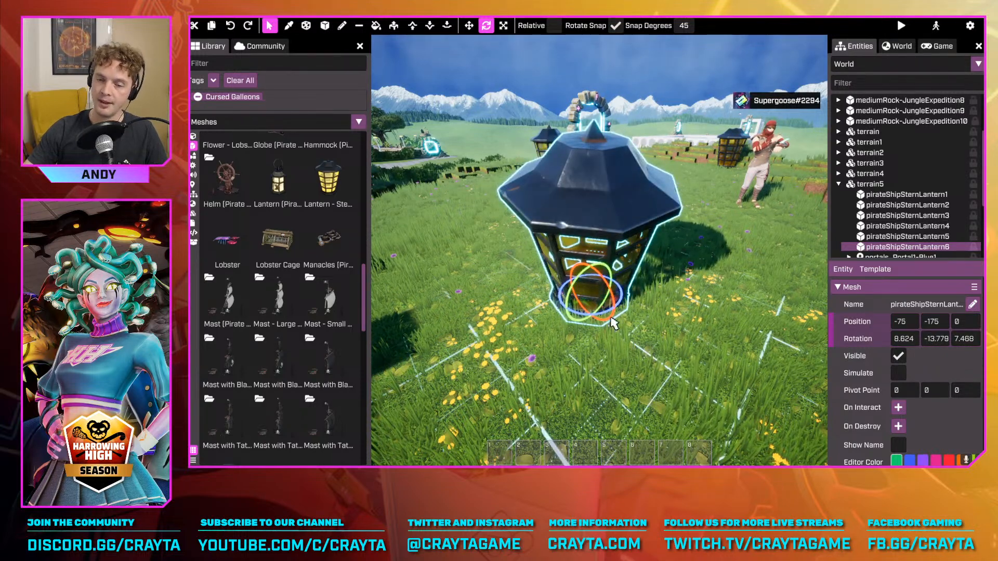
pyautogui.moveTo(614, 306); pyautogui.dragTo(640, 306)
# Lower the tilted pirateShipSternLantern6 and shift it across the grass to about -74, -243, fine-tuning its tilt
pyautogui.hotkey('ctrl', 'w')
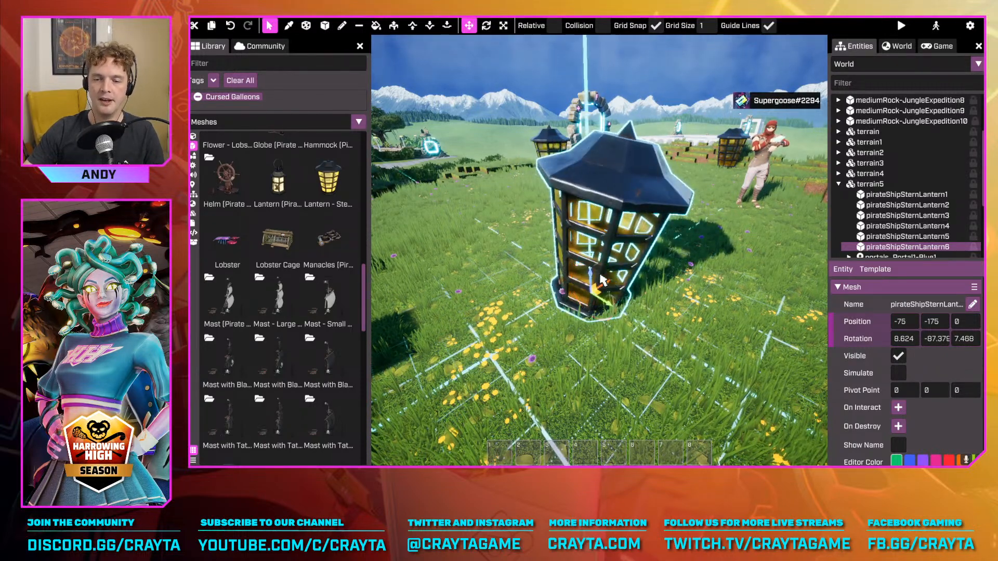
pyautogui.moveTo(594, 270); pyautogui.dragTo(594, 281)
pyautogui.hotkey('ctrl', 'e')
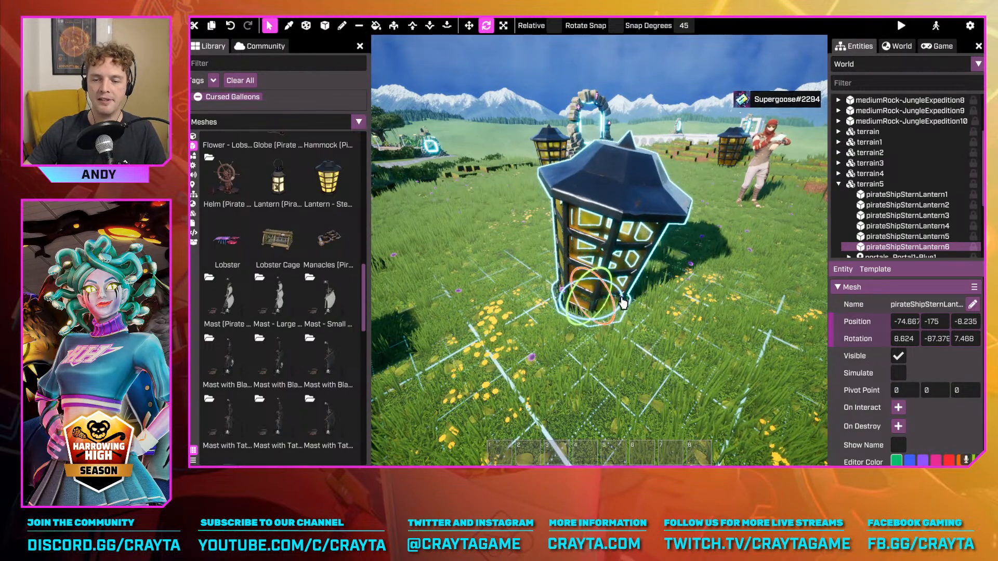
pyautogui.hotkey('ctrl', 'w')
pyautogui.moveTo(596, 301); pyautogui.dragTo(562, 260)
pyautogui.hotkey('ctrl', 'e')
pyautogui.hotkey('ctrl', 'w')
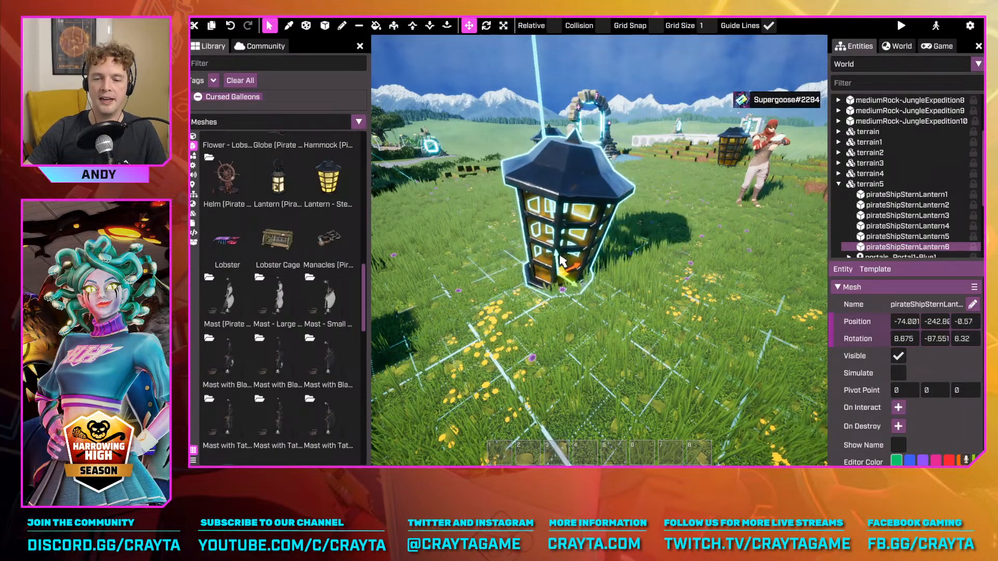
# Select pirateShipSternLantern2 and rotate it freely to a slight tilt of about 7.7, -144.8, 0 degrees
pyautogui.press('d')
pyautogui.moveTo(560, 259); pyautogui.dragTo(697, 284, button='right')
pyautogui.press('s')
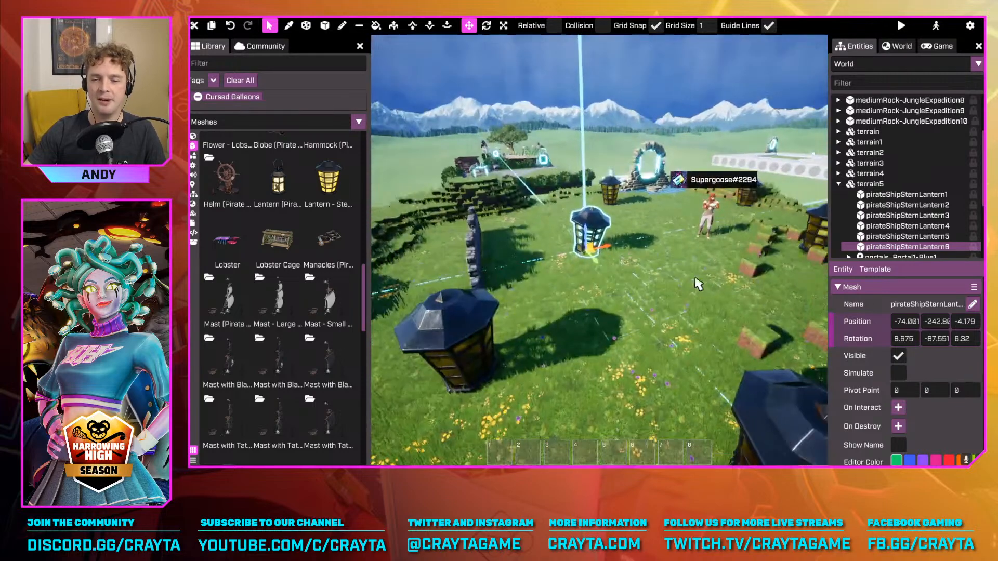
pyautogui.press('a')
pyautogui.click(535, 340)
pyautogui.press('r')
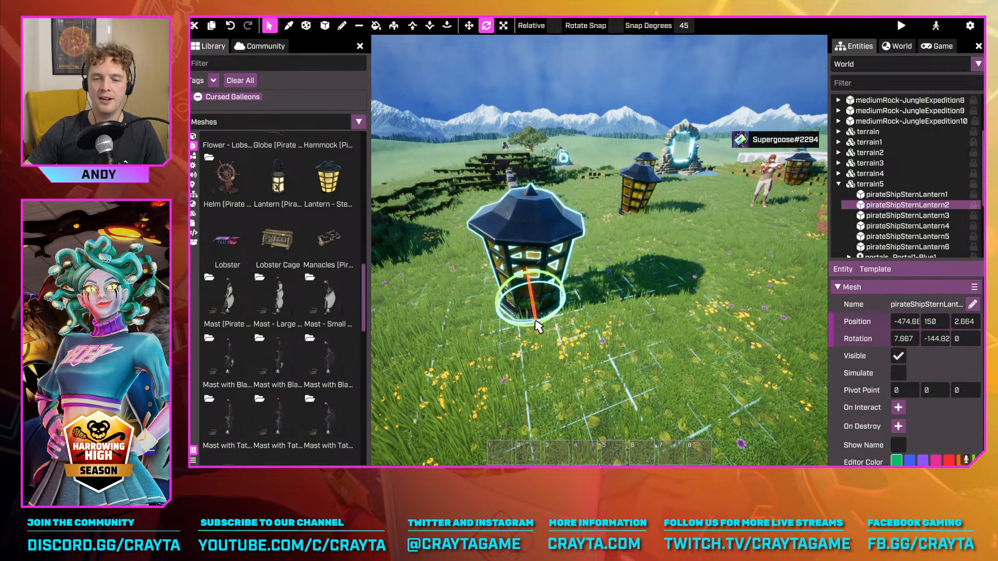
pyautogui.moveTo(538, 327); pyautogui.dragTo(540, 327)
# Tilt pirateShipSternLantern1 to about -1.7 degrees and sink it slightly into the grass to a height of about -1.7
pyautogui.moveTo(540, 328); pyautogui.dragTo(648, 298, button='right')
pyautogui.click(676, 305)
pyautogui.press('d')
pyautogui.press('shift')
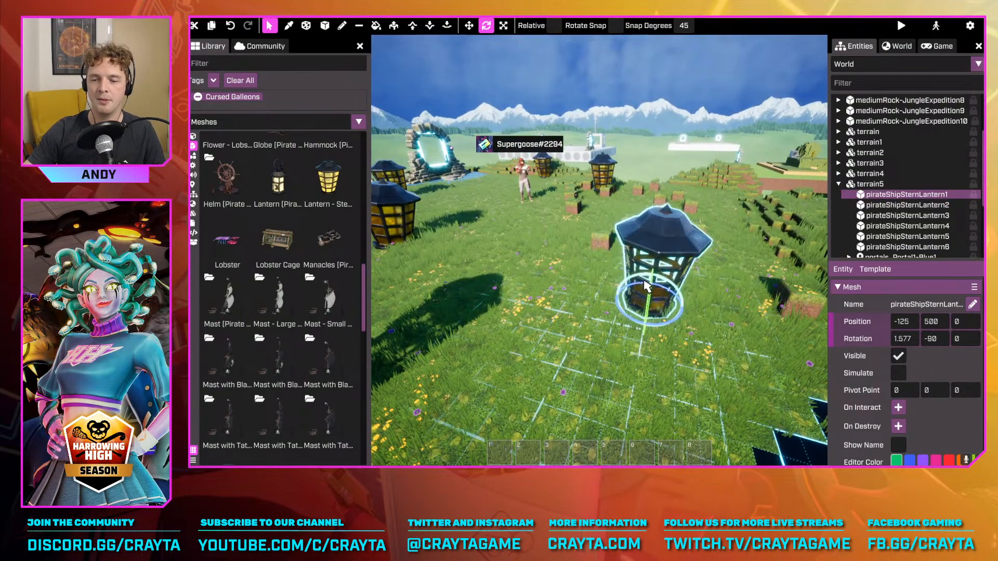
pyautogui.press('t')
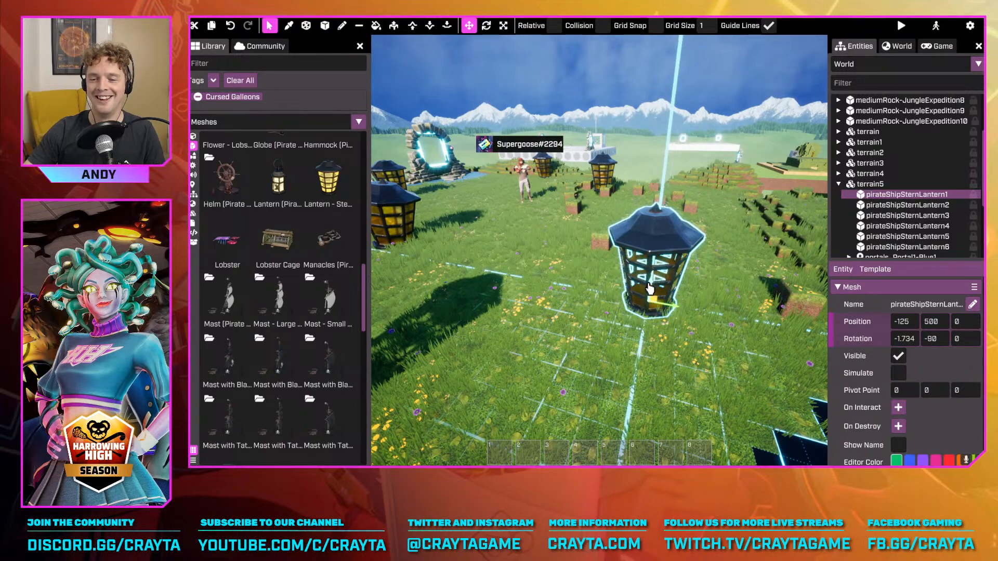
pyautogui.keyDown('shift'); pyautogui.moveTo(654, 289); pyautogui.dragTo(654, 291); pyautogui.keyUp('shift')
# Activate the voxel paint brush and choose the Gravel voxel from the library as its material
pyautogui.moveTo(654, 291); pyautogui.dragTo(468, 343, button='right')
pyautogui.press('w')
pyautogui.moveTo(775, 259); pyautogui.dragTo(754, 247, button='right')
pyautogui.press('a')
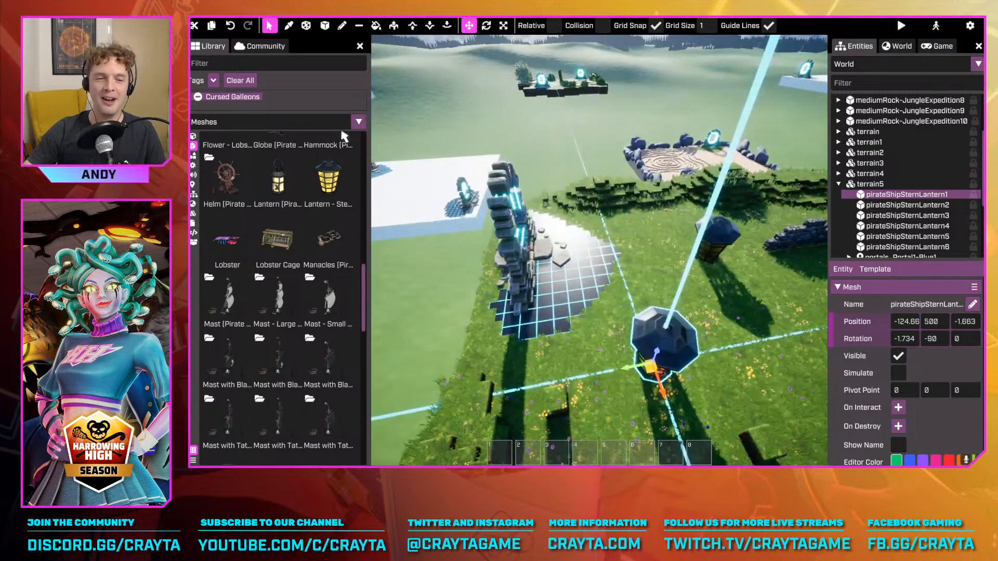
pyautogui.click(342, 26)
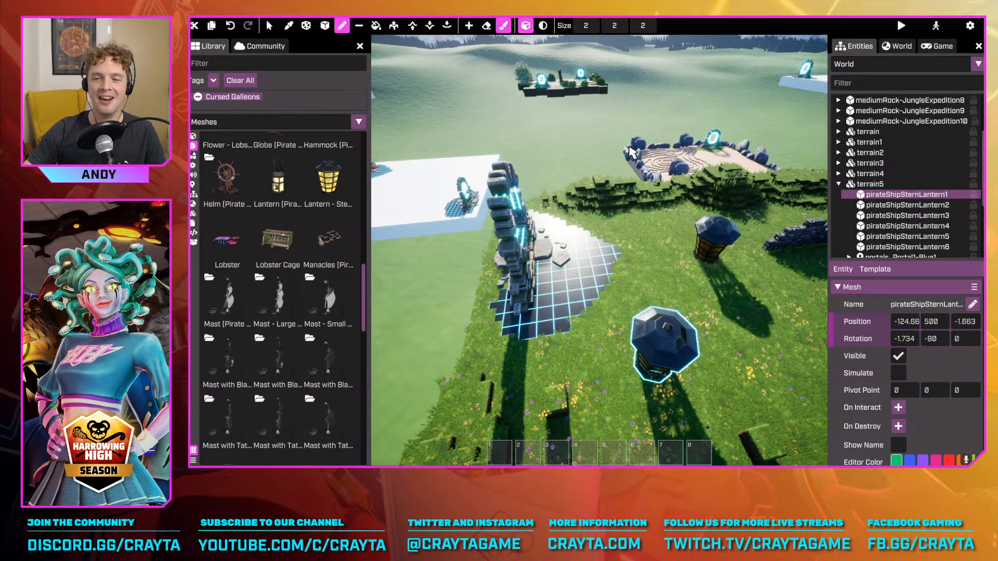
pyautogui.press('a')
pyautogui.moveTo(641, 182); pyautogui.dragTo(775, 203, button='right')
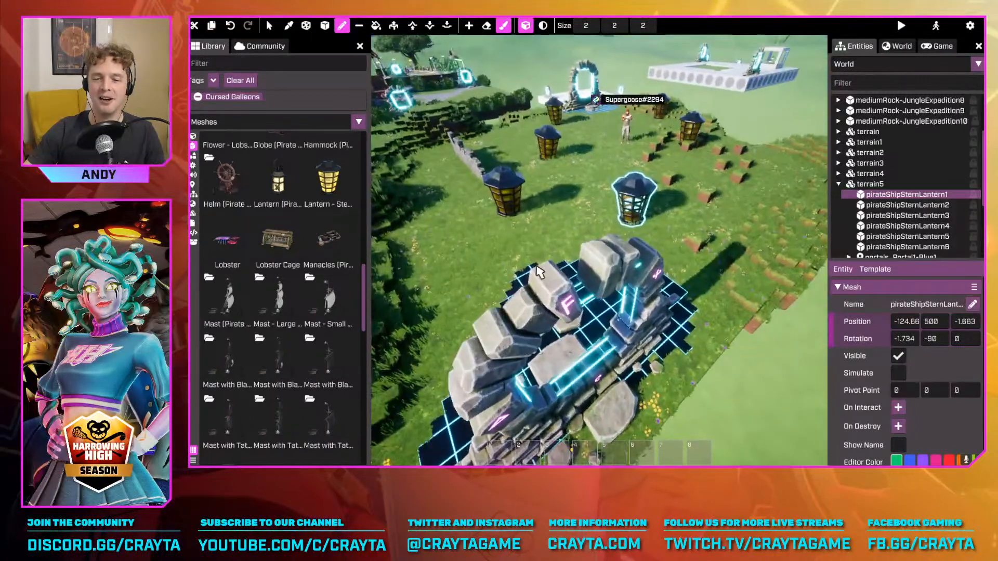
pyautogui.press('w')
pyautogui.moveTo(596, 149); pyautogui.dragTo(500, 194, button='right')
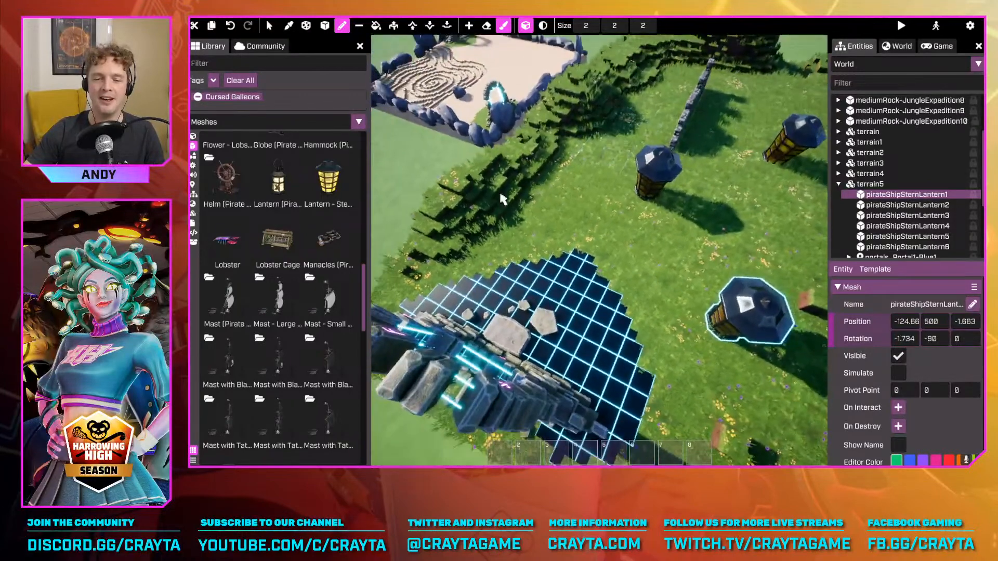
pyautogui.click(193, 137)
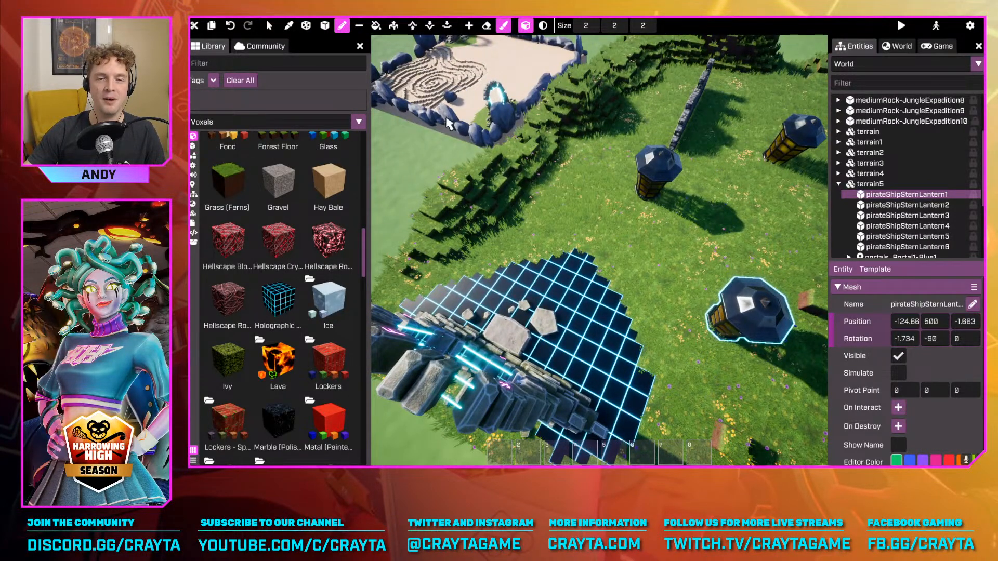
pyautogui.click(328, 239)
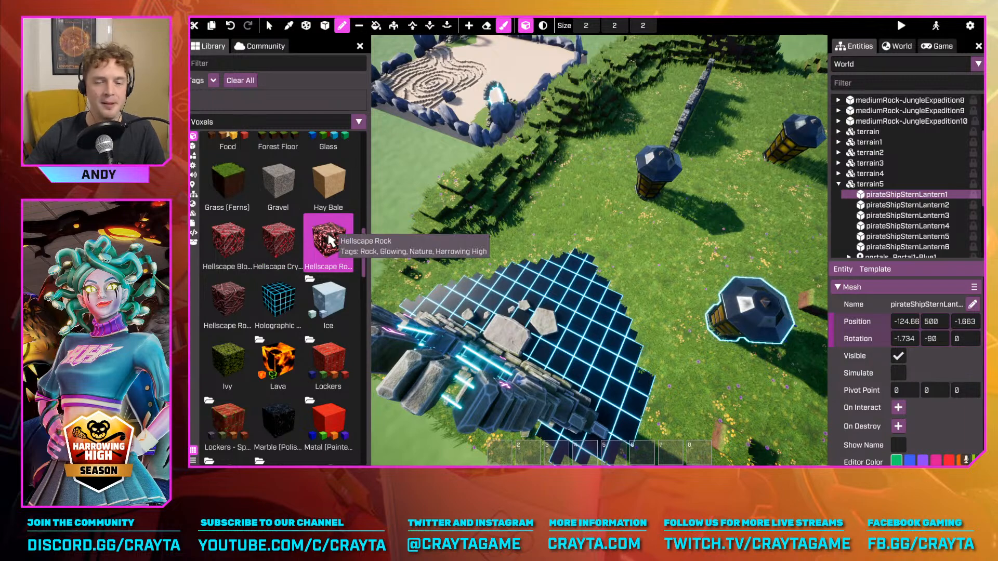
pyautogui.click(278, 182)
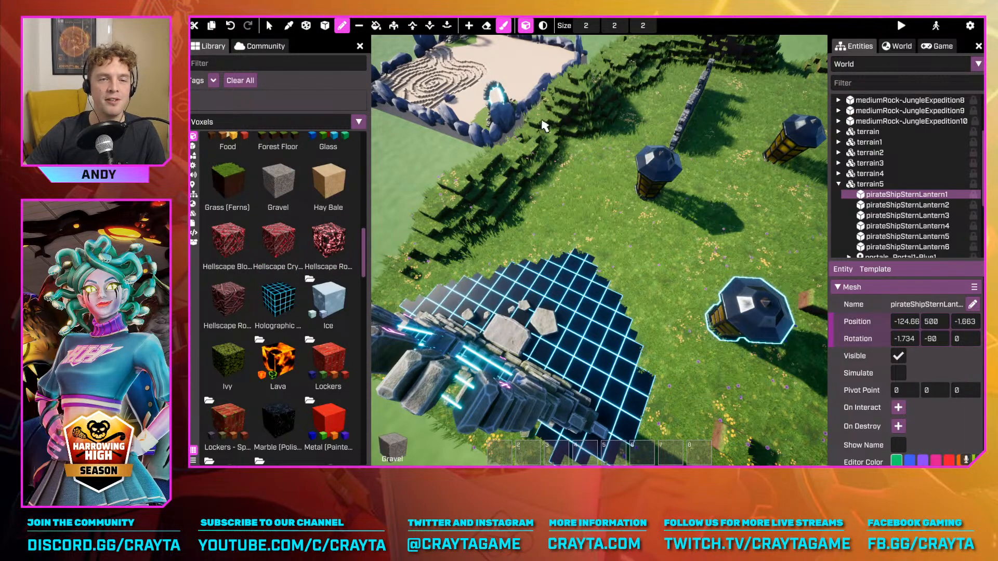
# Increase the brush size to 5 and paint a winding gravel path from the holographic grid patch to the far portal
pyautogui.moveTo(630, 207); pyautogui.dragTo(629, 212, button='right')
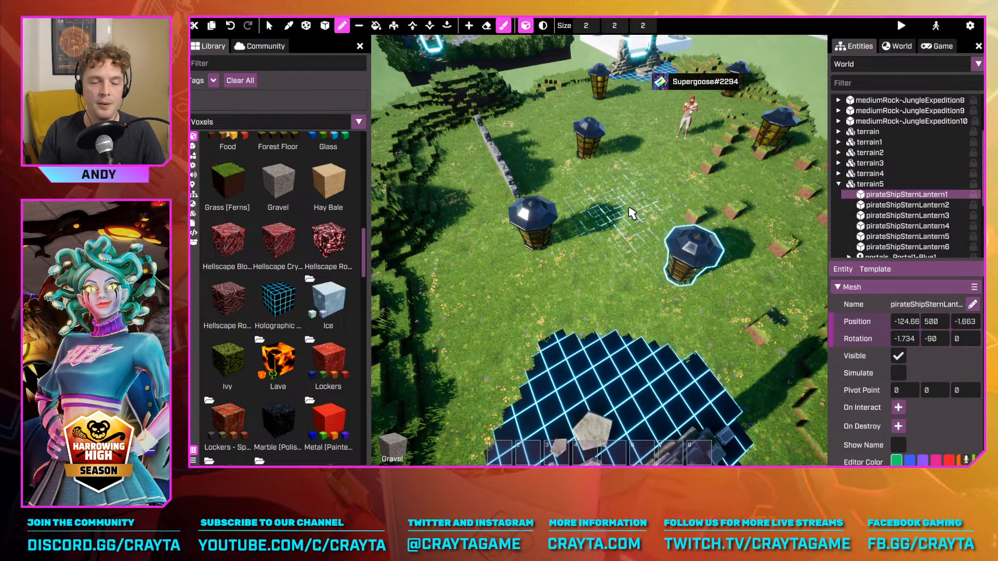
pyautogui.moveTo(629, 212); pyautogui.dragTo(621, 231, button='right')
pyautogui.press('w')
pyautogui.press('s')
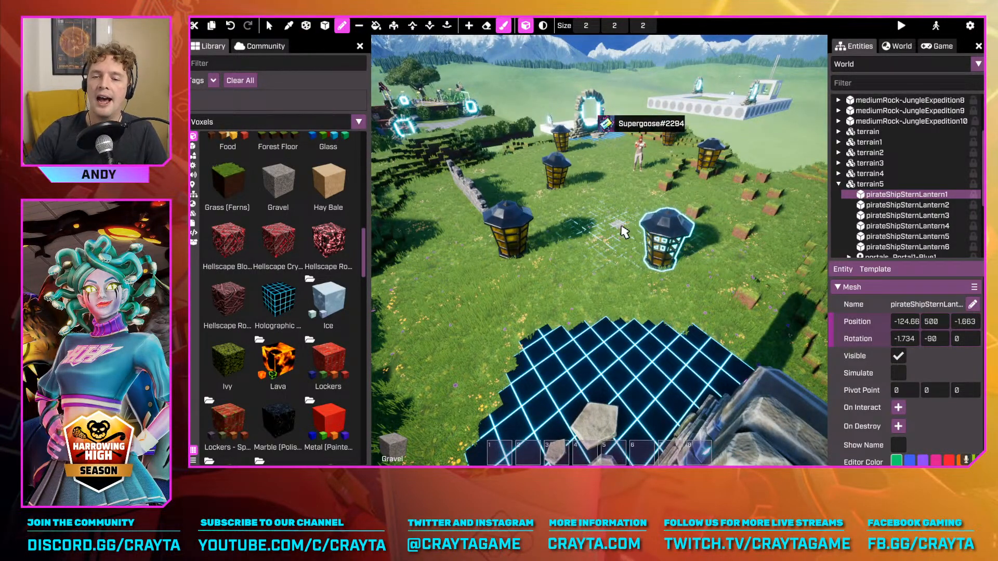
pyautogui.scroll(2, 605, 284)
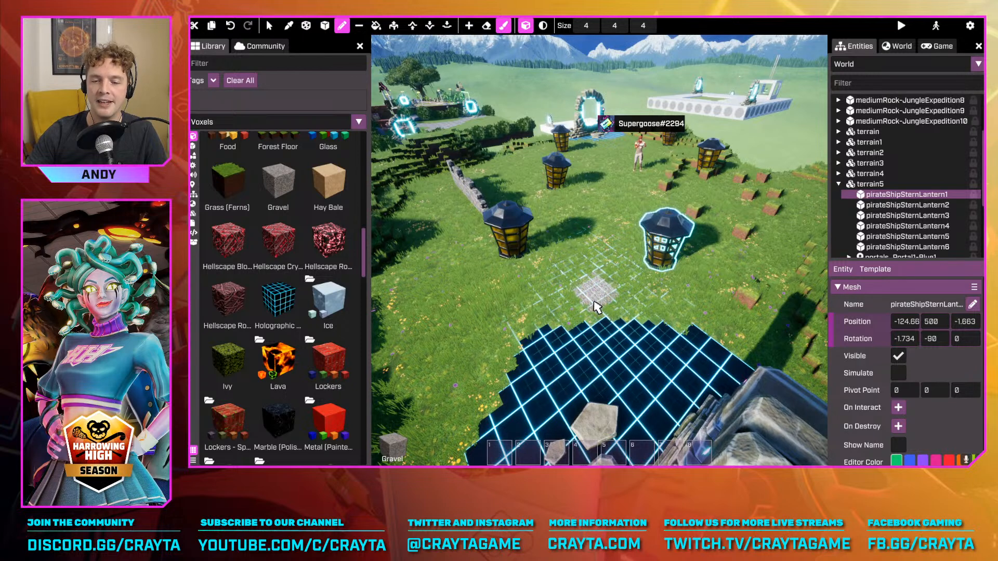
pyautogui.scroll(1, 593, 303)
pyautogui.moveTo(554, 329)
pyautogui.mouseDown()
pyautogui.moveTo(588, 284)
pyautogui.moveTo(616, 181)
pyautogui.mouseUp()
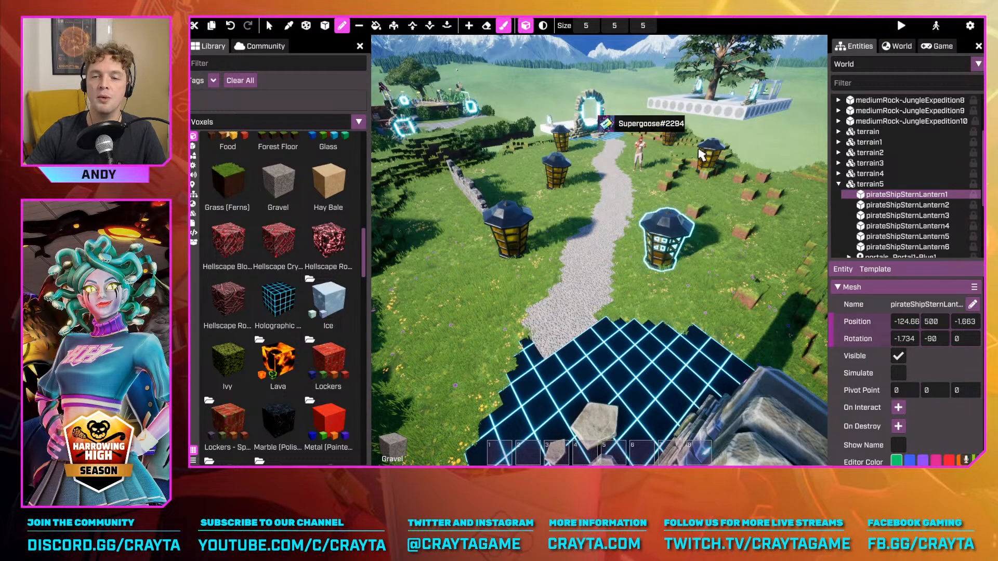
# Examine the finished gravel path and lanterns from above, and walk along the path between the two portals
pyautogui.press('d')
pyautogui.moveTo(588, 227); pyautogui.dragTo(468, 276, button='right')
pyautogui.press('d')
pyautogui.moveTo(598, 250); pyautogui.dragTo(618, 227, button='right')
pyautogui.press('a')
pyautogui.press('a')
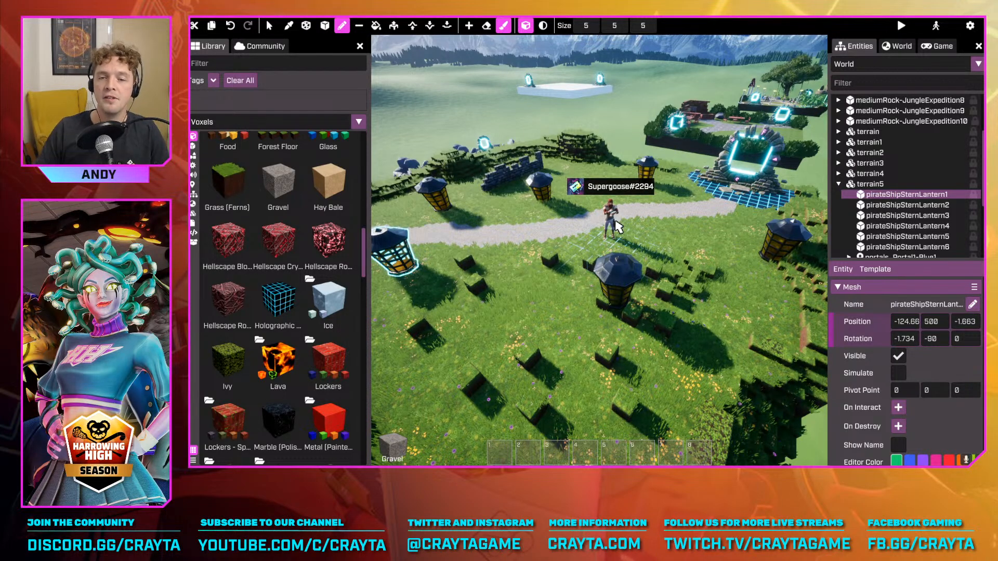
pyautogui.press('Tab')
pyautogui.press('w')
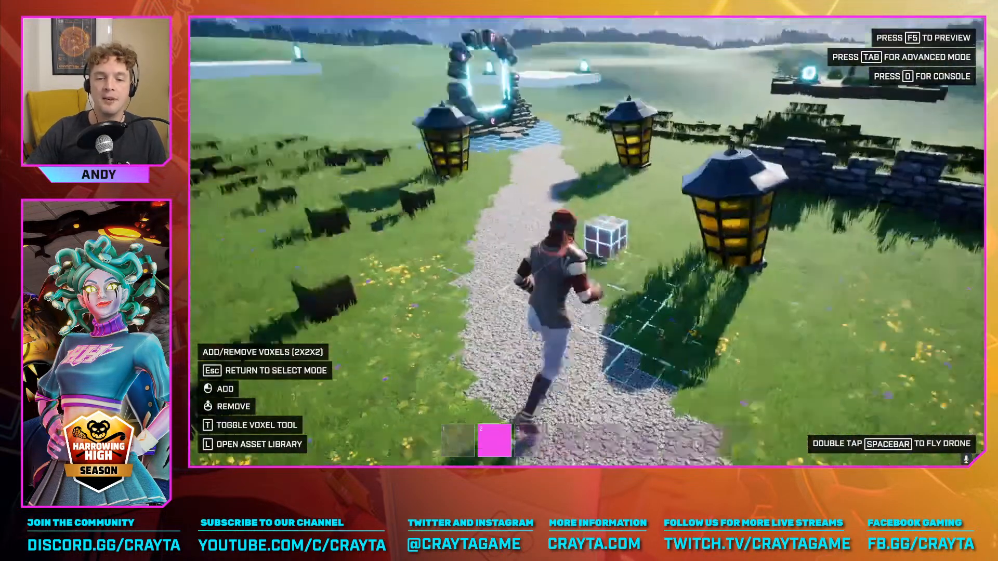
pyautogui.press('w')
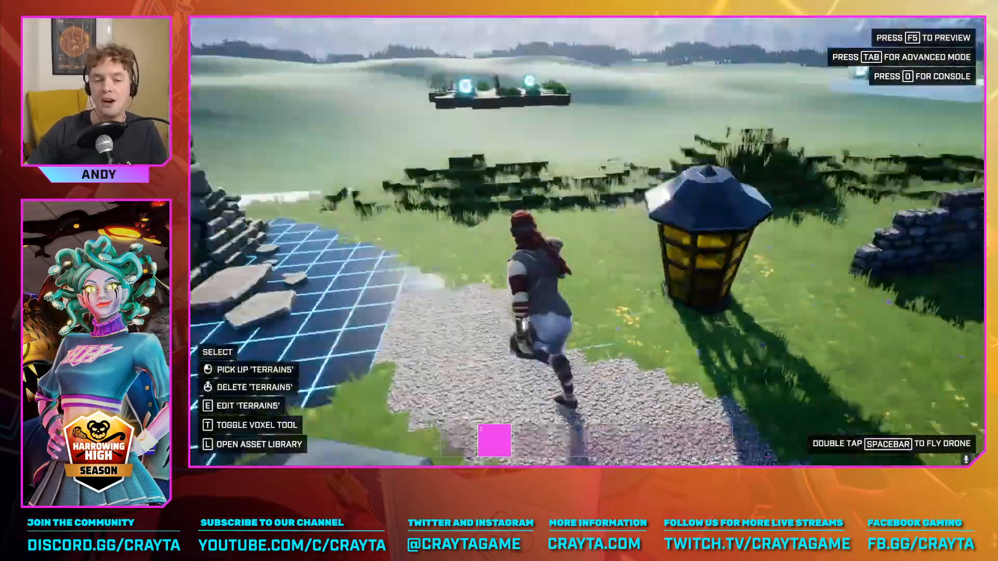
pyautogui.press('w')
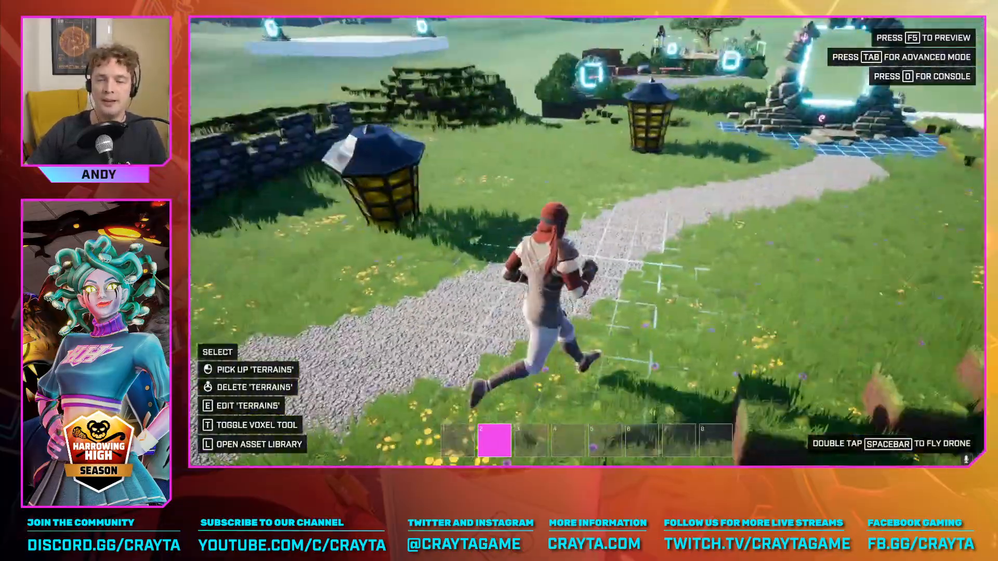
pyautogui.press('w')
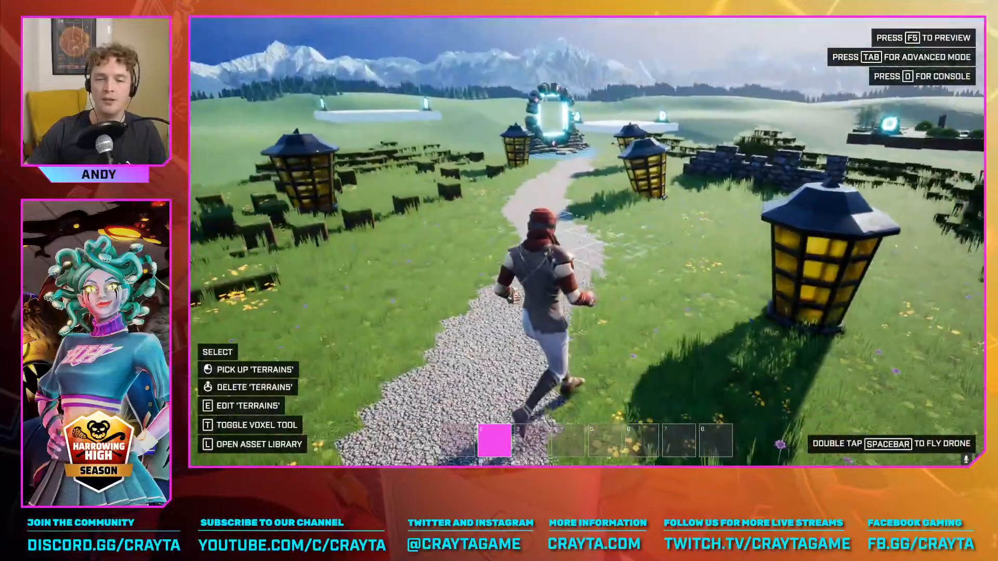
# Search the mesh library for "tree" and place the Jungle tree on the grass beside the gravel path
pyautogui.press('Tab')
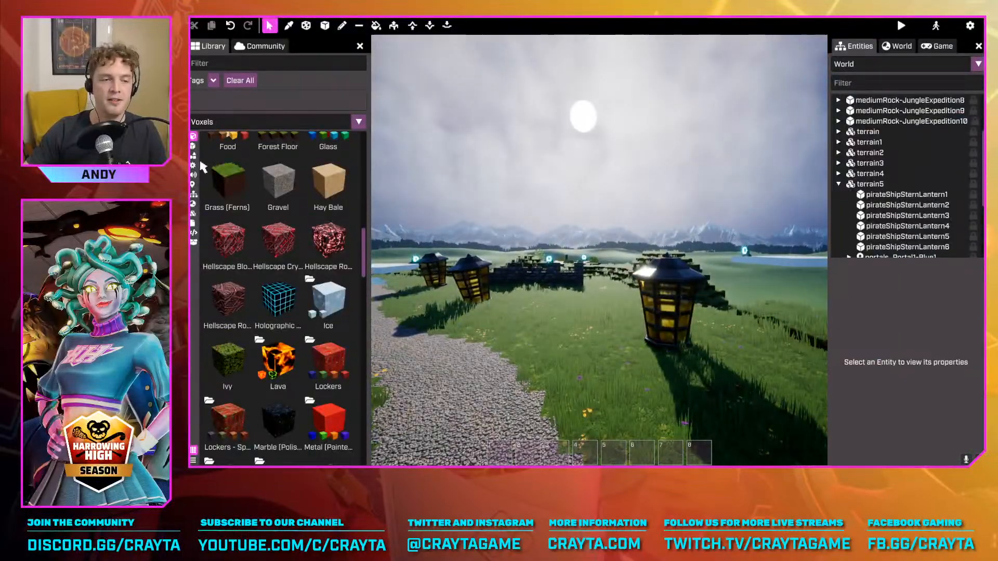
pyautogui.click(237, 63)
pyautogui.write('tree')
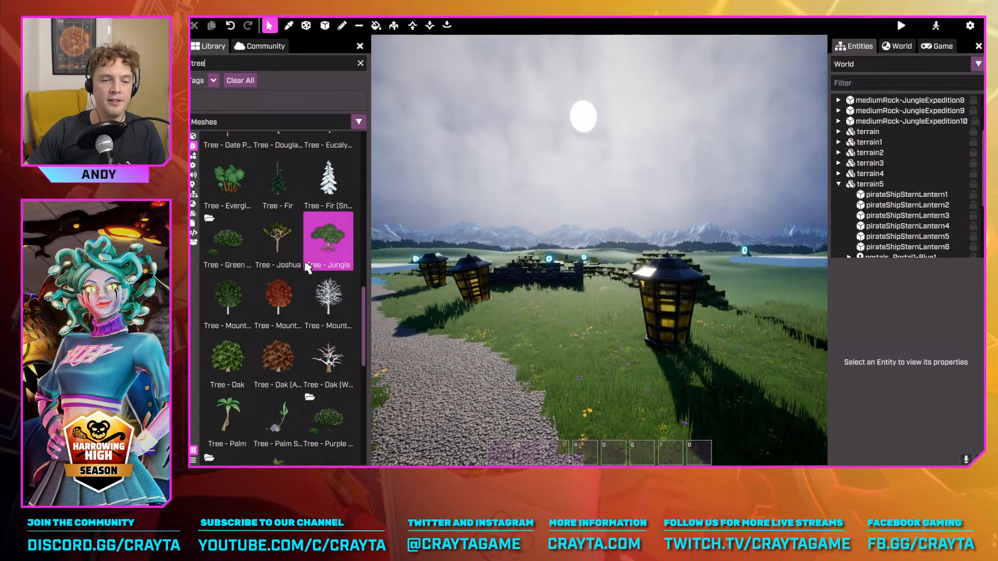
pyautogui.moveTo(328, 258); pyautogui.dragTo(602, 314)
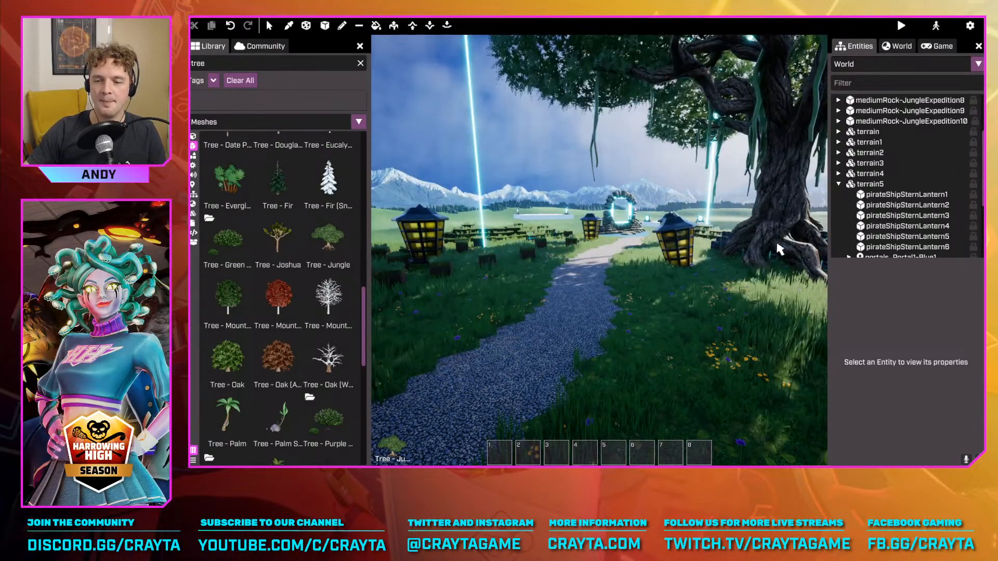
pyautogui.click(762, 259)
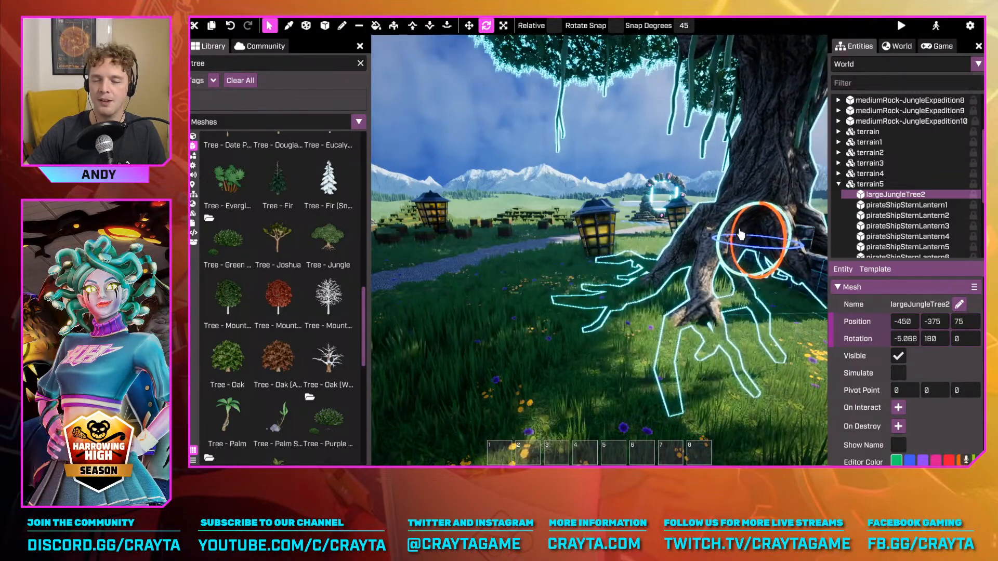
# Rotate largeJungleTree2 to about 174.9 degrees and shift it to about -529, -331, 75 beside the lanterns
pyautogui.moveTo(750, 250); pyautogui.dragTo(723, 346, button='right')
pyautogui.press('s')
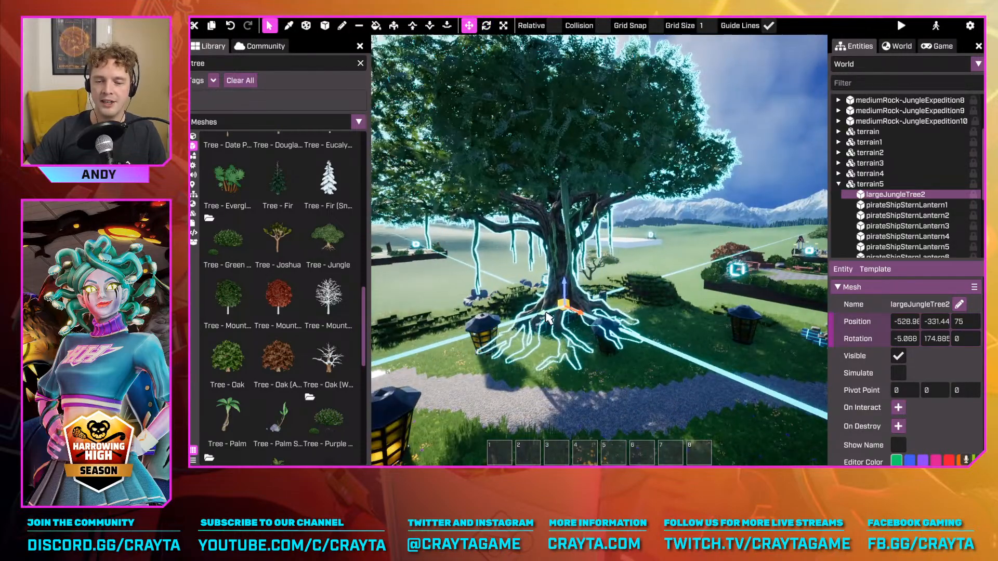
pyautogui.click(640, 392)
pyautogui.moveTo(640, 392); pyautogui.dragTo(697, 392, button='right')
pyautogui.press('a')
# Walk around the jungle tree in basic mode to examine its trunk, roots and surroundings at player height
pyautogui.press('Tab')
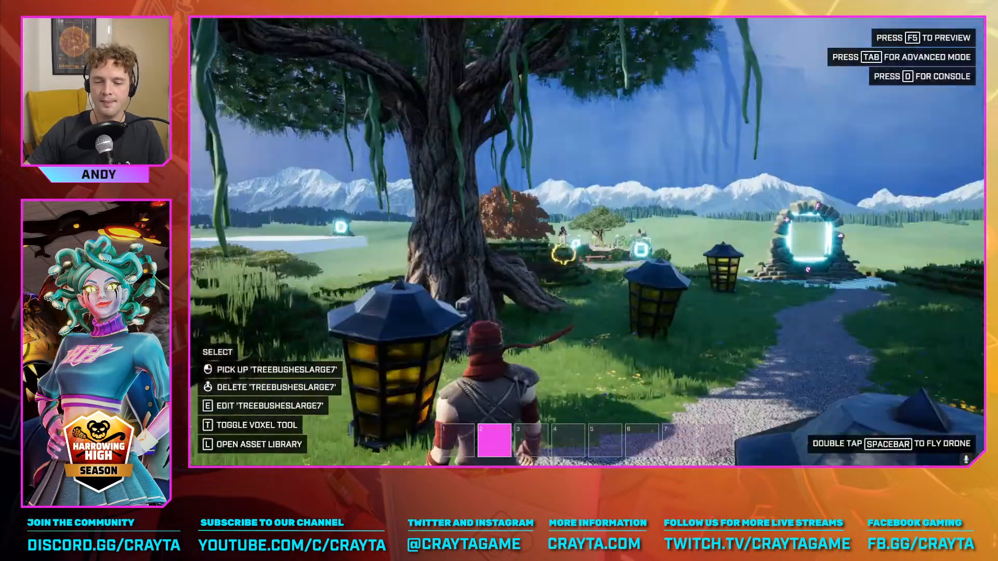
pyautogui.press('w')
pyautogui.press('d')
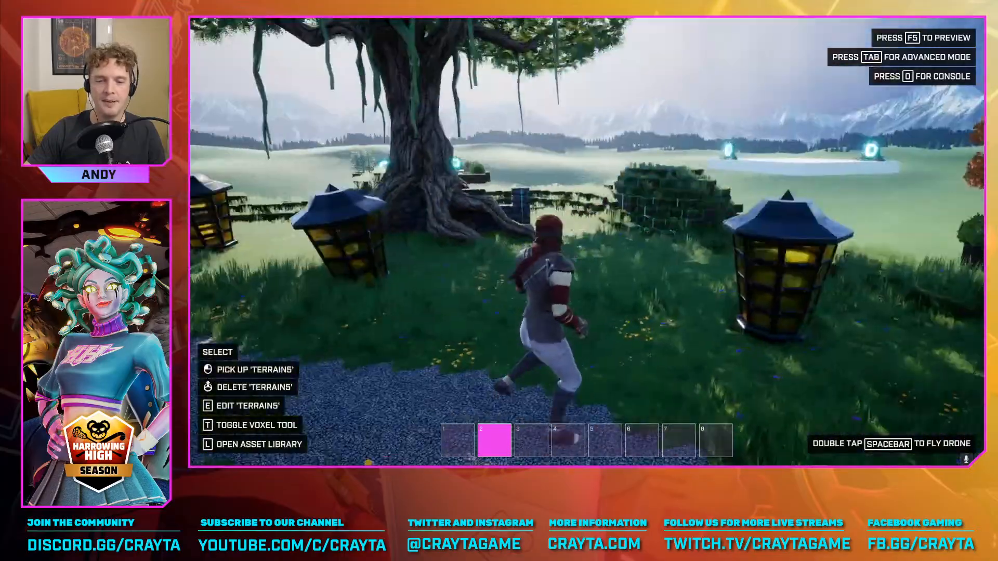
pyautogui.press('w')
pyautogui.press('w')
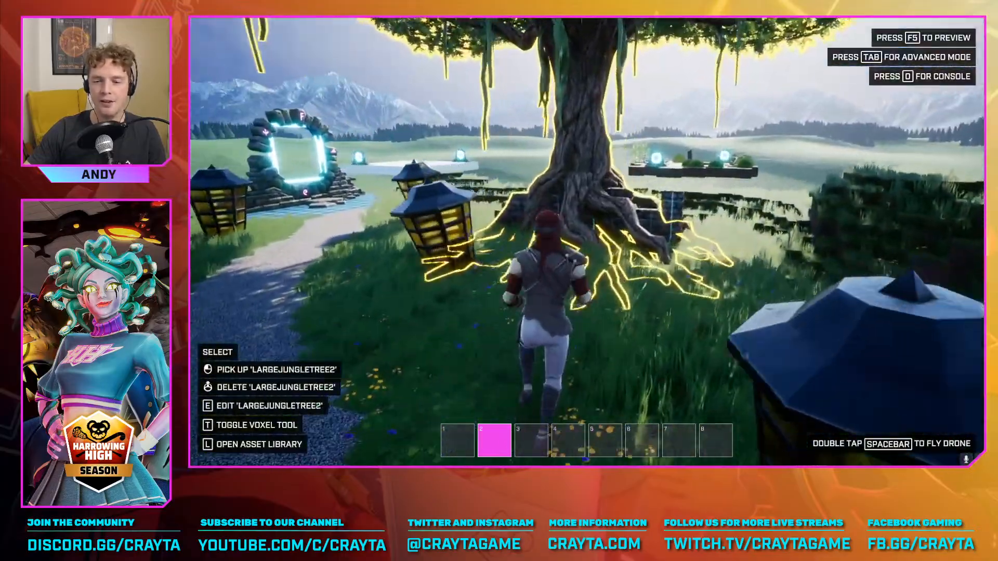
pyautogui.press('d')
pyautogui.press('a')
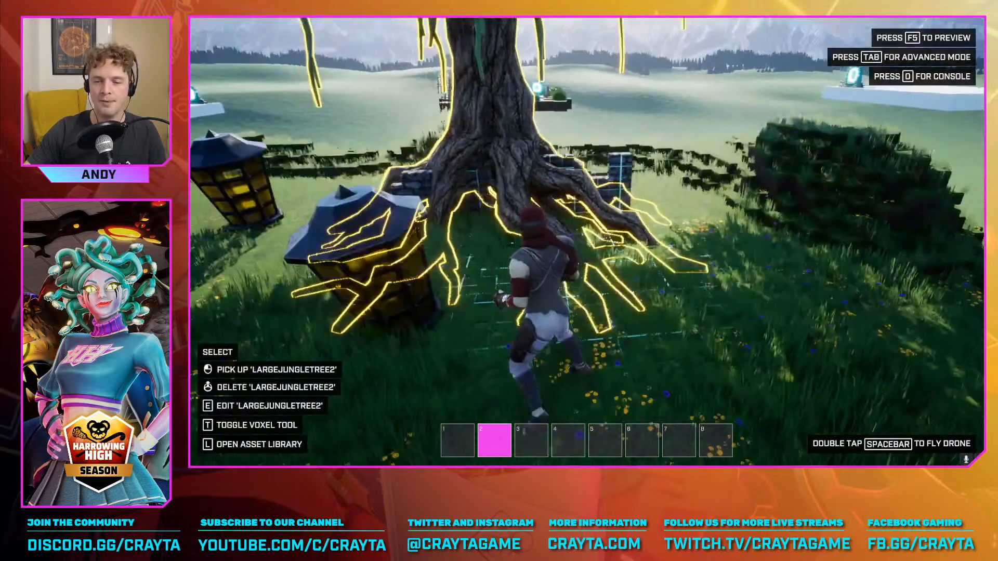
pyautogui.press('w')
# Fly over the neighbouring islands to examine the outdoor bar area and the bushes, tree trunk and woodland paths
pyautogui.press('Tab')
pyautogui.moveTo(639, 314); pyautogui.dragTo(780, 327, button='right')
pyautogui.press('w')
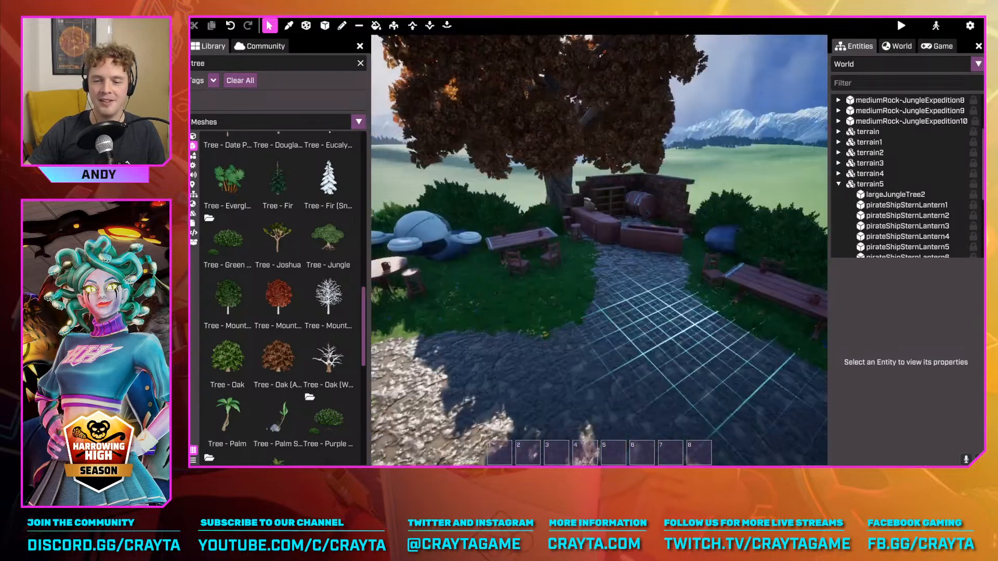
pyautogui.moveTo(600, 251); pyautogui.dragTo(770, 254, button='right')
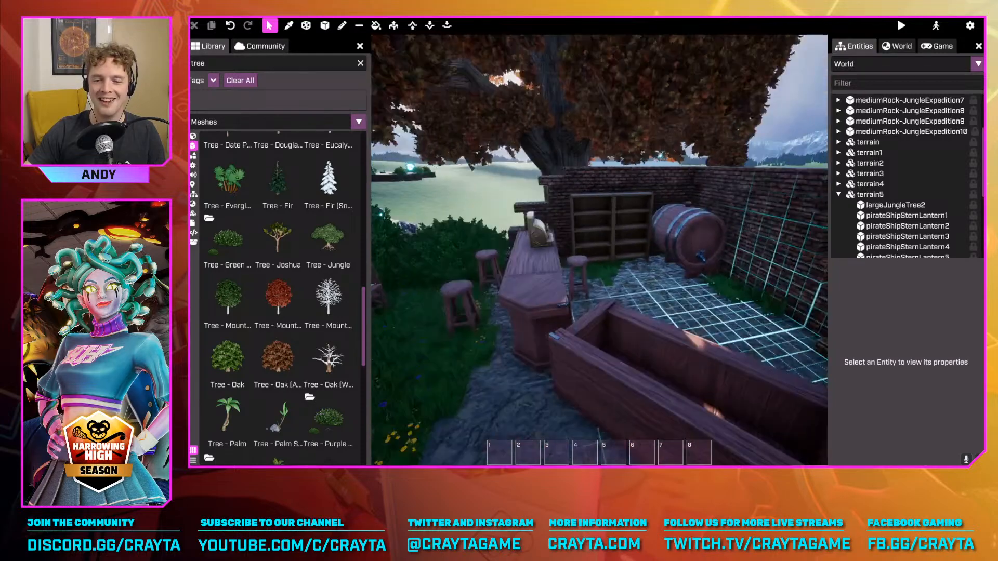
pyautogui.press('d')
pyautogui.moveTo(599, 250); pyautogui.dragTo(613, 263, button='right')
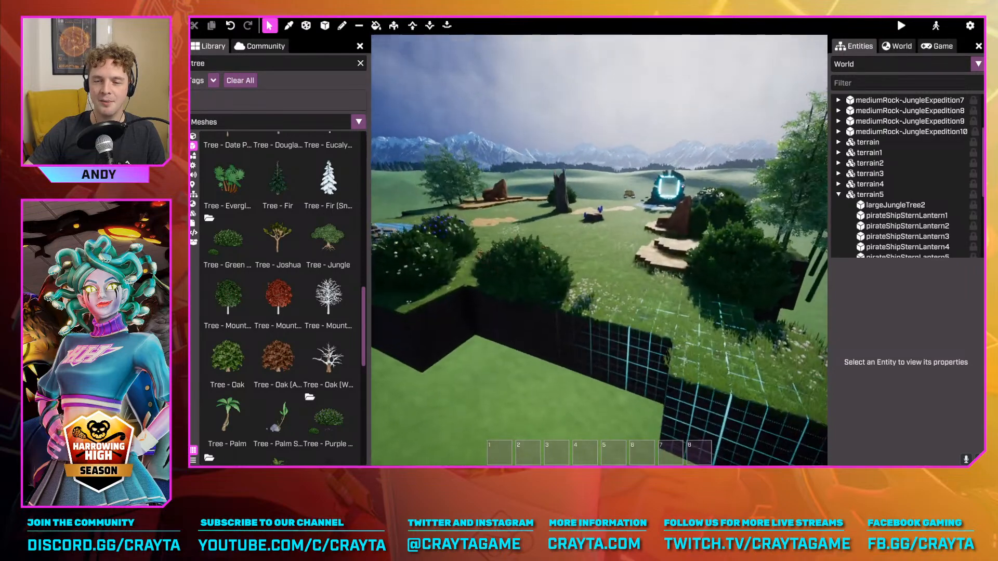
pyautogui.moveTo(599, 250); pyautogui.dragTo(525, 240, button='right')
pyautogui.press('d')
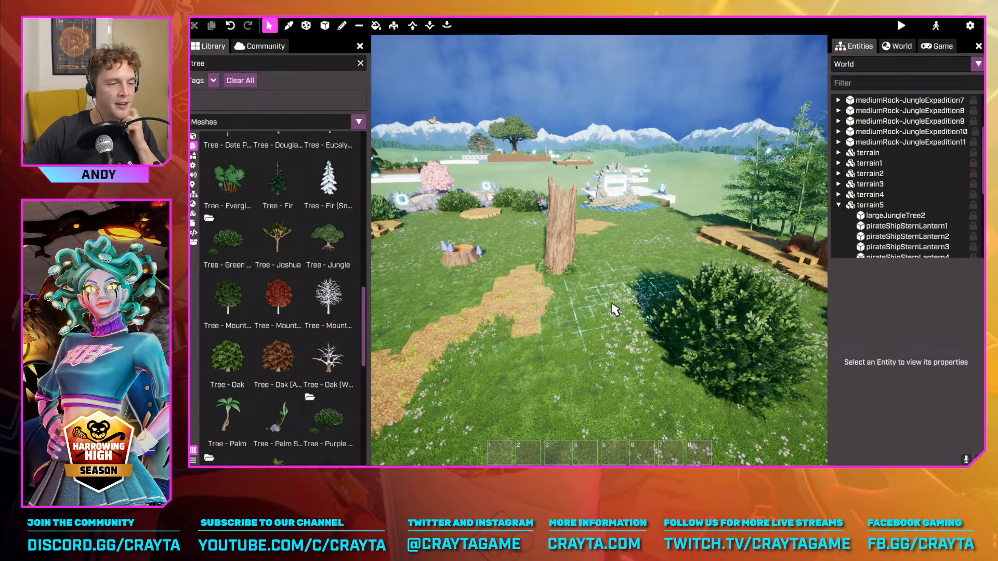
pyautogui.moveTo(697, 332); pyautogui.dragTo(624, 358, button='right')
pyautogui.press('w')
pyautogui.press('w')
# Examine the lantern island's layout on foot and from the air, including the path, lanterns, jungle tree and portals
pyautogui.press('Tab')
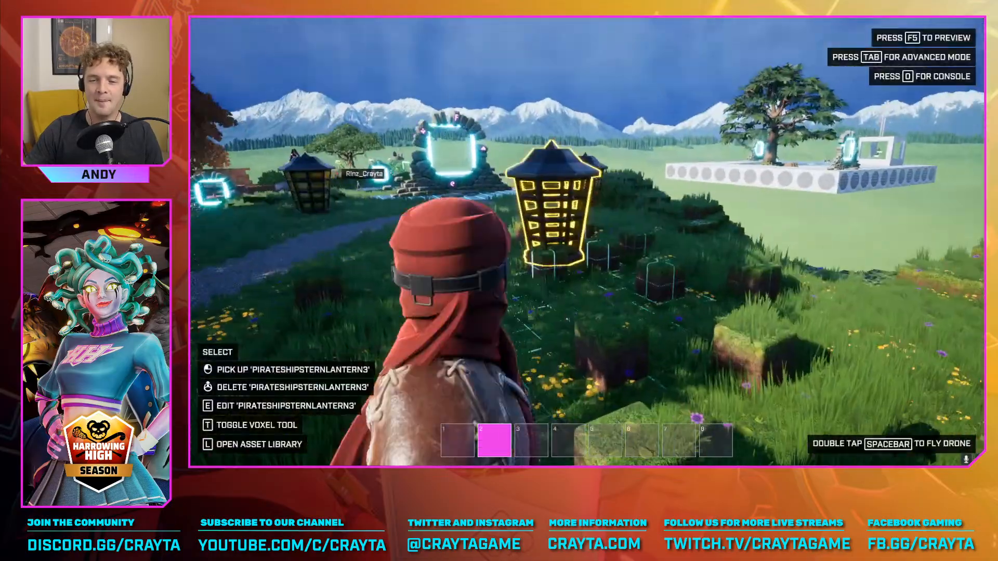
pyautogui.press('w')
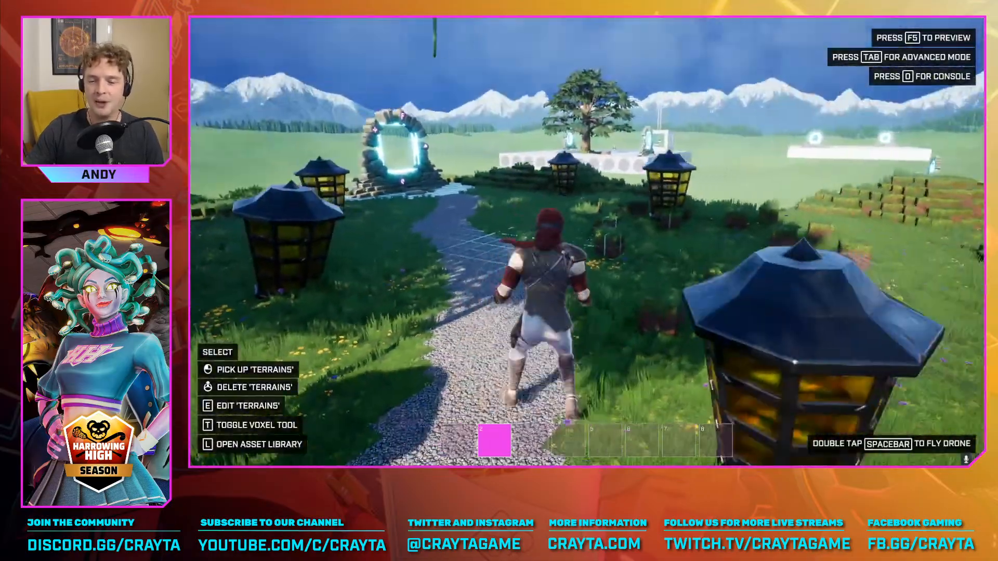
pyautogui.press('Tab')
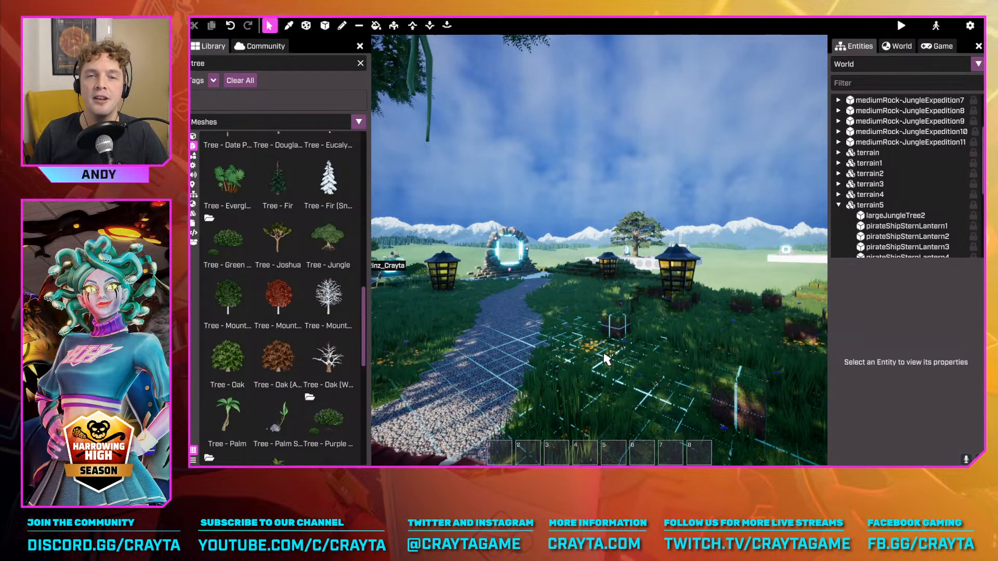
pyautogui.press('s')
pyautogui.moveTo(644, 288)
pyautogui.mouseDown(button='right')
pyautogui.moveTo(635, 292)
pyautogui.moveTo(646, 287)
pyautogui.mouseUp(button='right')
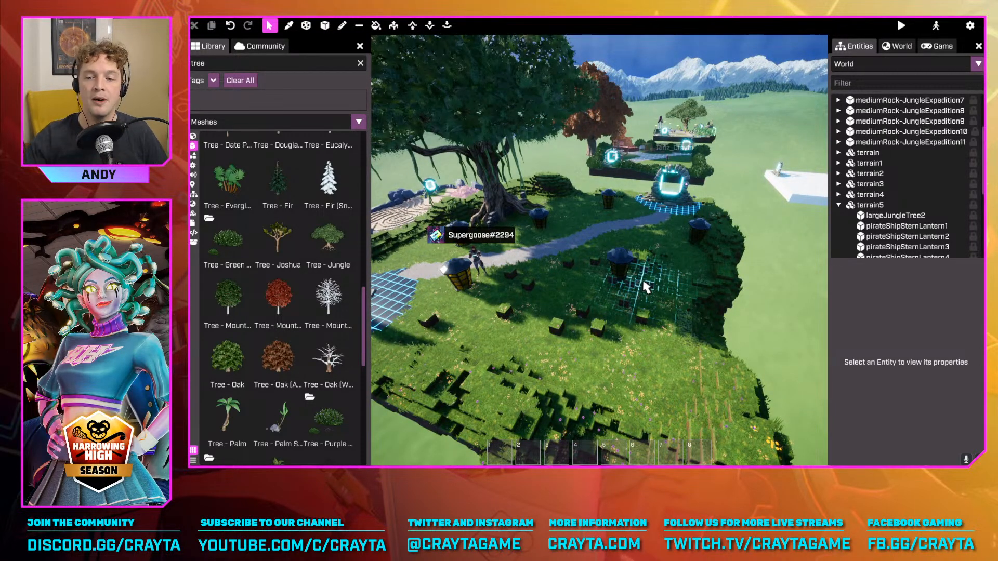
pyautogui.moveTo(604, 295); pyautogui.dragTo(606, 291, button='right')
pyautogui.press('a')
pyautogui.press('w')
pyautogui.press('s')
pyautogui.moveTo(636, 230); pyautogui.dragTo(674, 198, button='right')
pyautogui.press('d')
pyautogui.press('w')
pyautogui.press('s')
pyautogui.press('a')
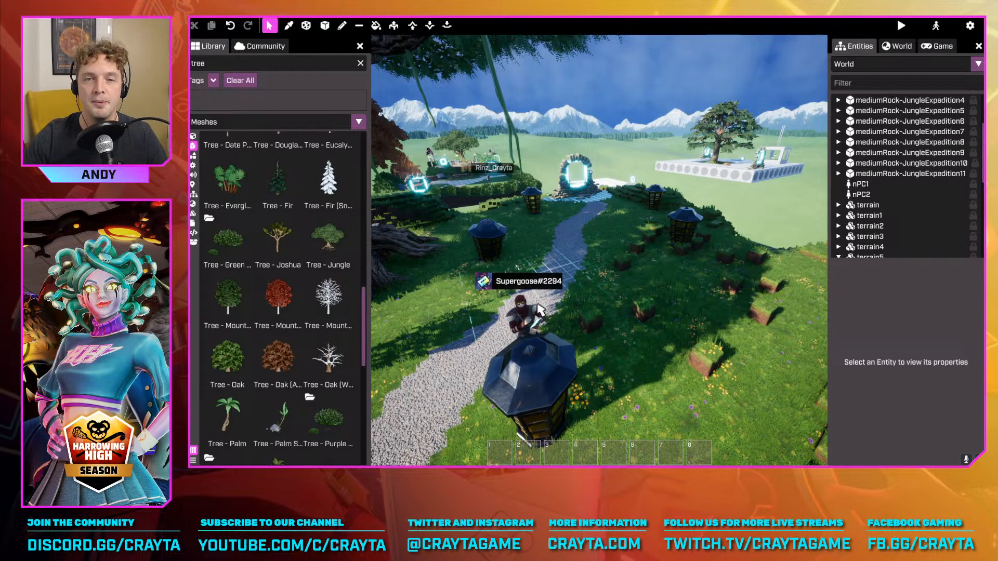
pyautogui.press('w')
pyautogui.moveTo(625, 265); pyautogui.dragTo(639, 337, button='right')
pyautogui.press('w')
pyautogui.press('s')
pyautogui.press('w')
pyautogui.press('s')
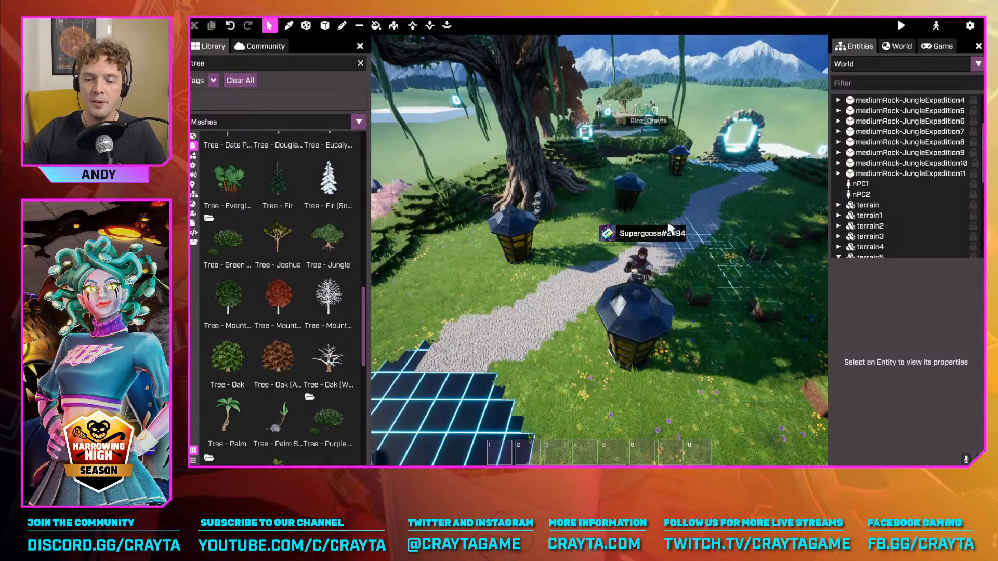
# Select pirateShipSternLantern2 and pirateShipSternLantern6 in turn to view their position and rotation values
pyautogui.click(517, 232)
pyautogui.press('w')
pyautogui.moveTo(696, 192)
pyautogui.mouseDown(button='right')
pyautogui.moveTo(754, 169)
pyautogui.moveTo(708, 197)
pyautogui.mouseUp(button='right')
pyautogui.press('w')
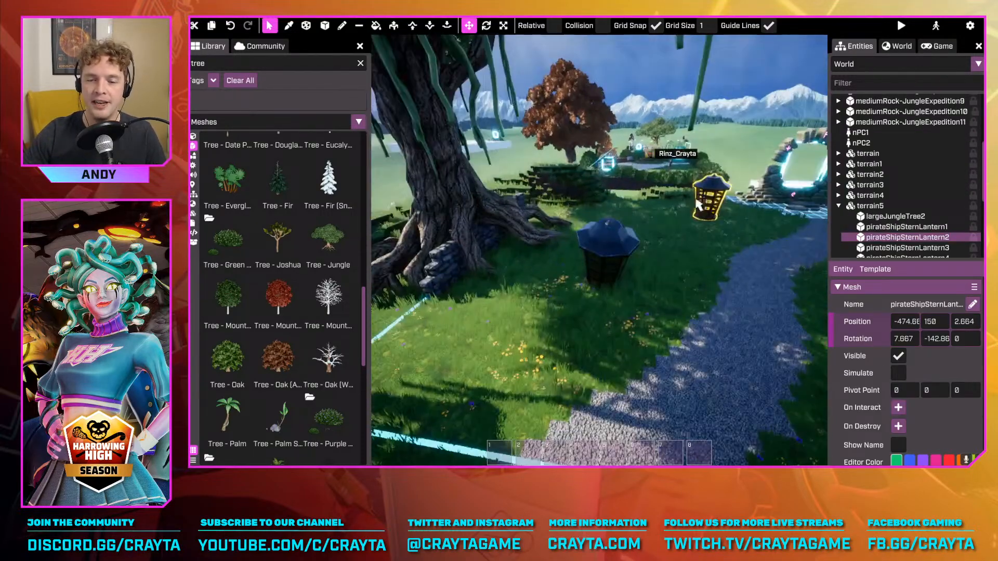
pyautogui.click(616, 240)
pyautogui.moveTo(546, 245); pyautogui.dragTo(603, 249, button='right')
pyautogui.press('w')
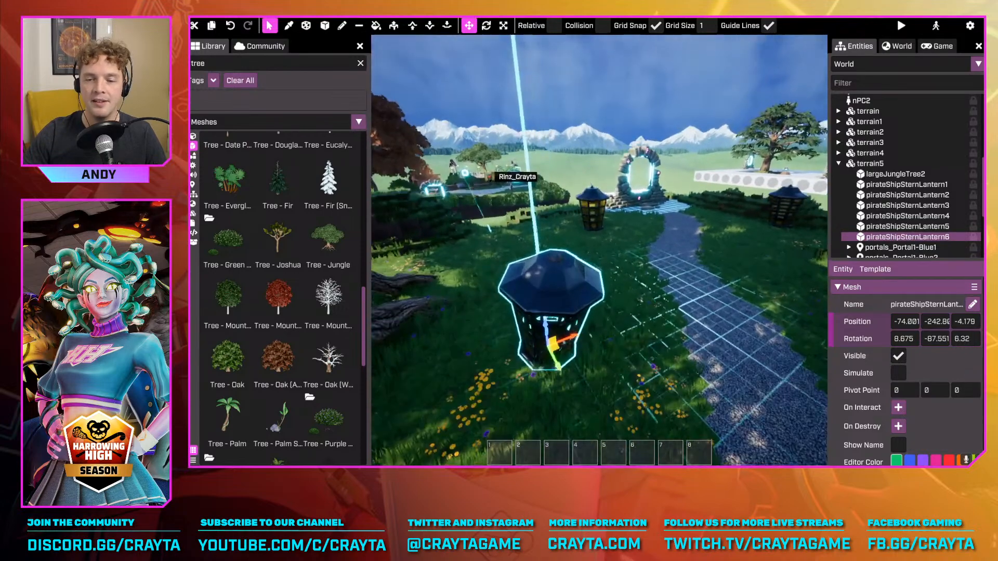
# Select pirateShipSternLantern4 near the far portal and activate the scale tool for it
pyautogui.click(598, 208)
pyautogui.press('w')
pyautogui.moveTo(599, 208); pyautogui.dragTo(637, 271, button='right')
pyautogui.press('s')
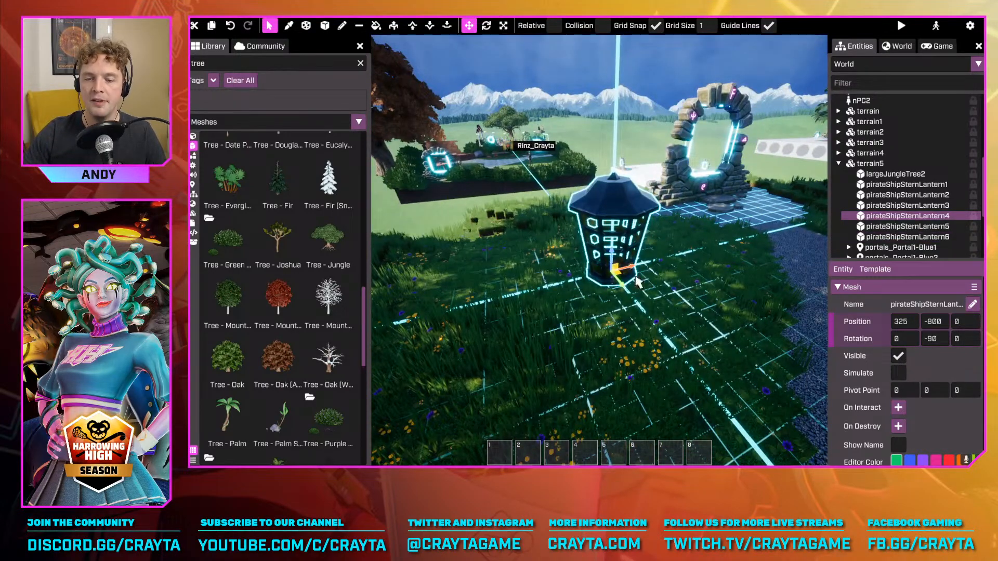
pyautogui.press('r')
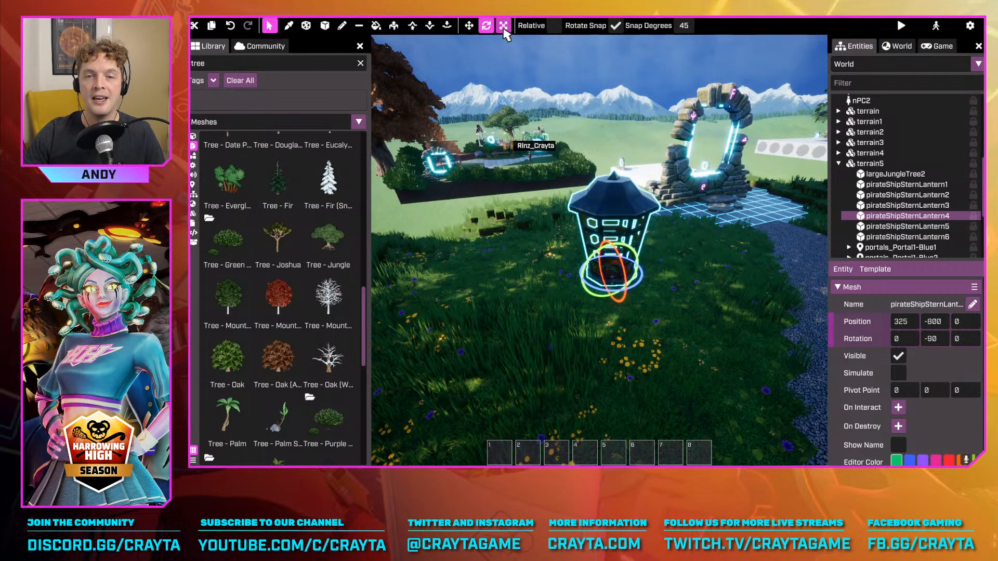
pyautogui.click(504, 25)
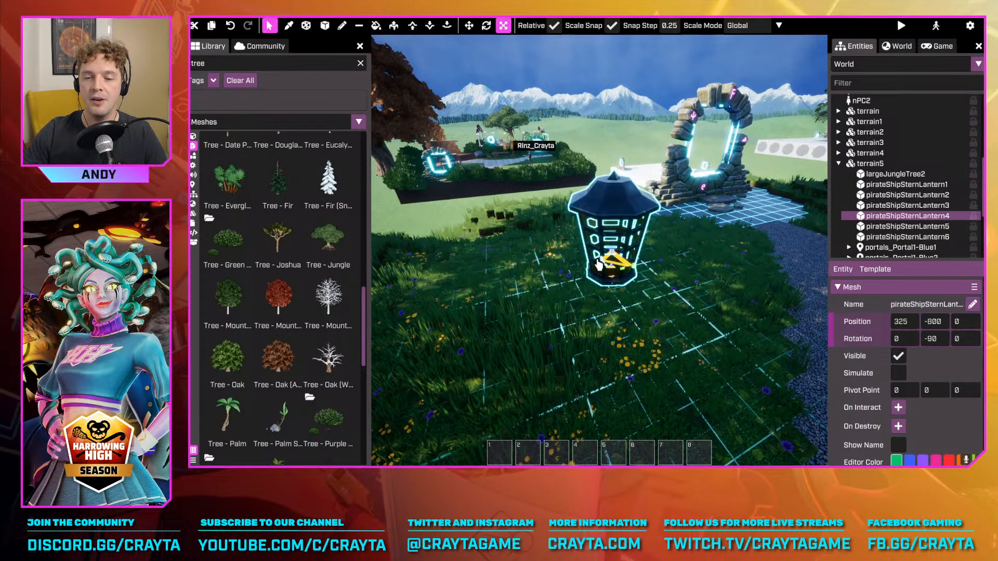
# Try scaling pirateShipSternLantern4 with Scale Snap on and undo the scaling
pyautogui.moveTo(598, 261); pyautogui.dragTo(650, 260, button='right')
pyautogui.moveTo(648, 257); pyautogui.dragTo(652, 209)
pyautogui.hotkey('ctrl', 'z')
pyautogui.moveTo(658, 267)
pyautogui.mouseDown(button='right')
pyautogui.moveTo(598, 264)
pyautogui.moveTo(644, 267)
pyautogui.mouseUp(button='right')
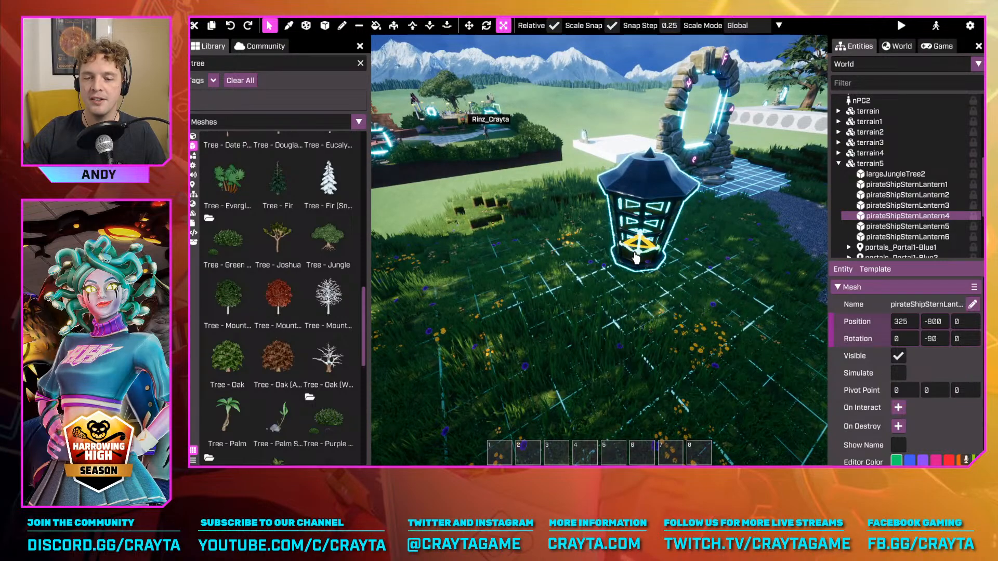
# Try scaling pirateShipSternLantern4 uniformly with and without Scale Snap, and undo the size changes
pyautogui.moveTo(637, 258); pyautogui.dragTo(639, 252)
pyautogui.moveTo(639, 252); pyautogui.dragTo(608, 255, button='right')
pyautogui.press('w')
pyautogui.press('s')
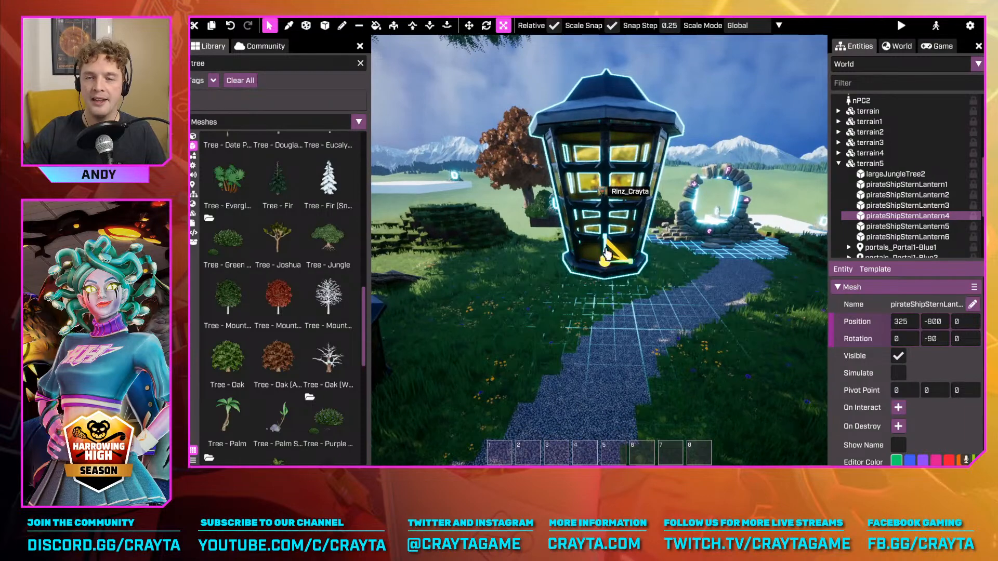
pyautogui.moveTo(606, 270)
pyautogui.mouseDown()
pyautogui.moveTo(602, 260)
pyautogui.moveTo(623, 265)
pyautogui.moveTo(611, 290)
pyautogui.mouseUp()
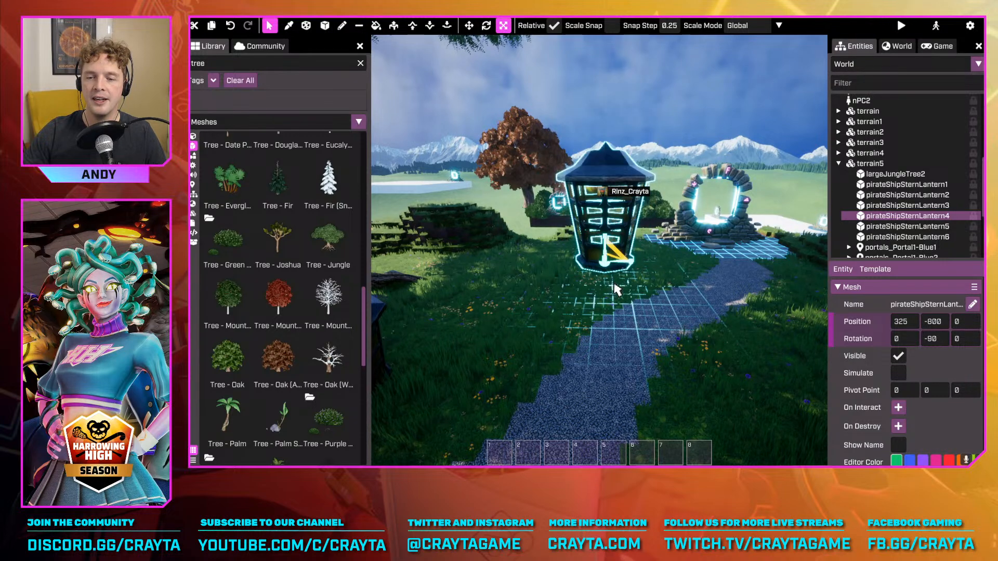
pyautogui.moveTo(615, 286); pyautogui.dragTo(604, 263, button='right')
pyautogui.press('s')
pyautogui.hotkey('ctrl', 'z')
pyautogui.hotkey('ctrl', 'z')
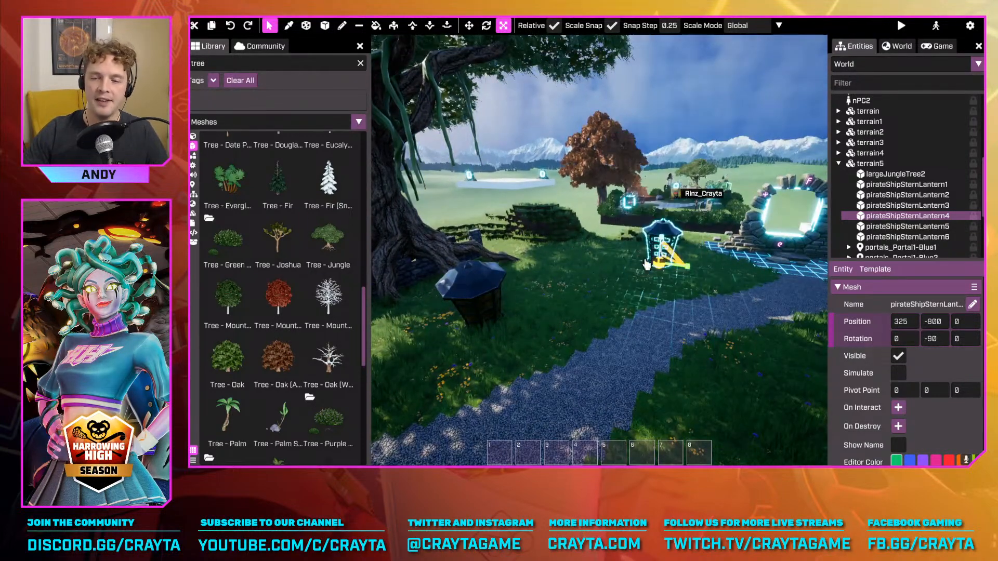
# Duplicate pirateShipSternLantern4, lift the copy into the air to about 100.3, -800, 525.7 and activate scaling for it
pyautogui.hotkey('ctrl', 'd')
pyautogui.press('w')
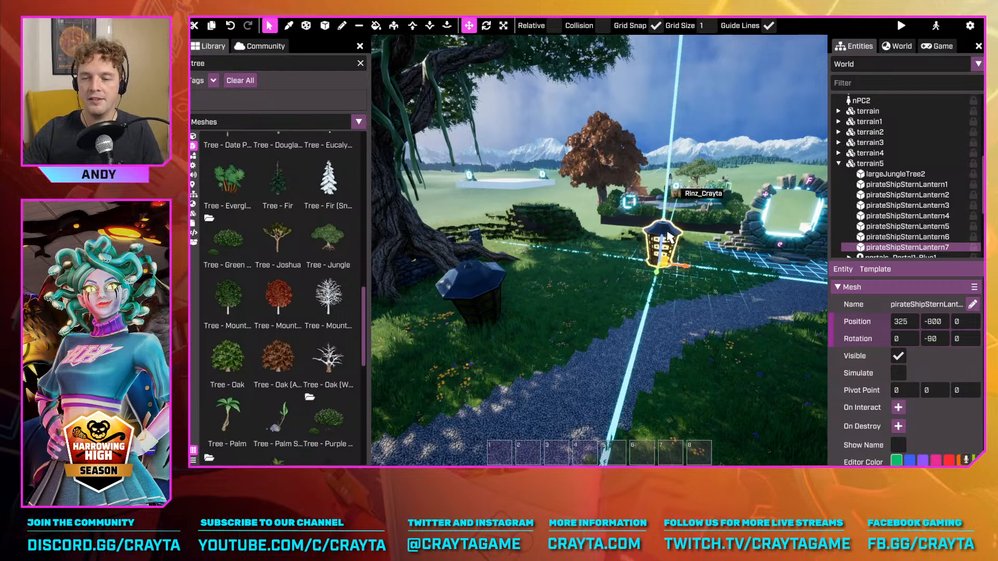
pyautogui.moveTo(669, 237); pyautogui.dragTo(625, 131)
pyautogui.press('r')
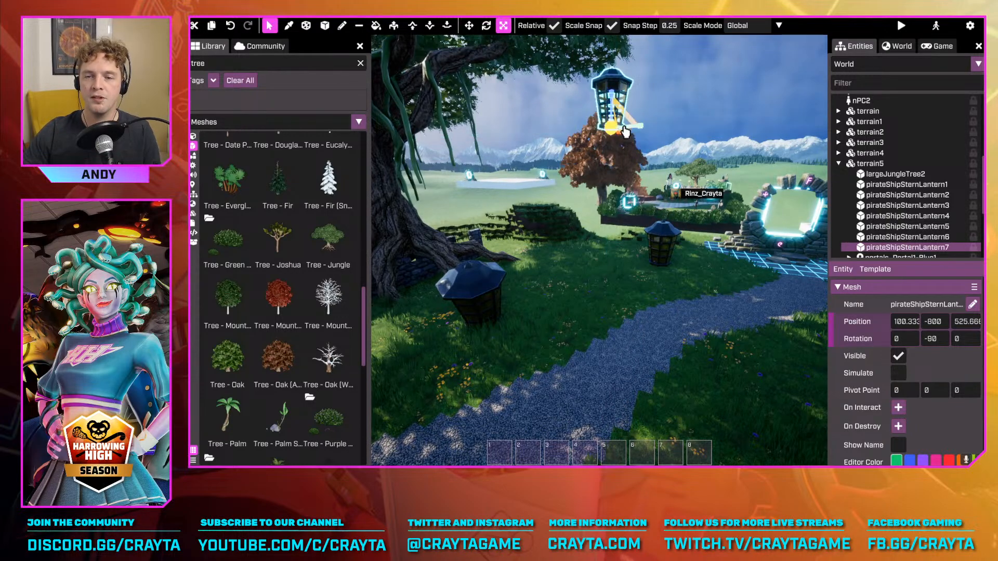
# Move pirateShipSternLantern7 beneath the large jungle tree's branch, to about -351.9, -555.3, 632.3
pyautogui.press('g')
pyautogui.moveTo(611, 138); pyautogui.dragTo(582, 156, button='right')
pyautogui.press('w')
pyautogui.moveTo(682, 232); pyautogui.dragTo(537, 122)
pyautogui.moveTo(537, 122); pyautogui.dragTo(577, 184, button='right')
pyautogui.press('w')
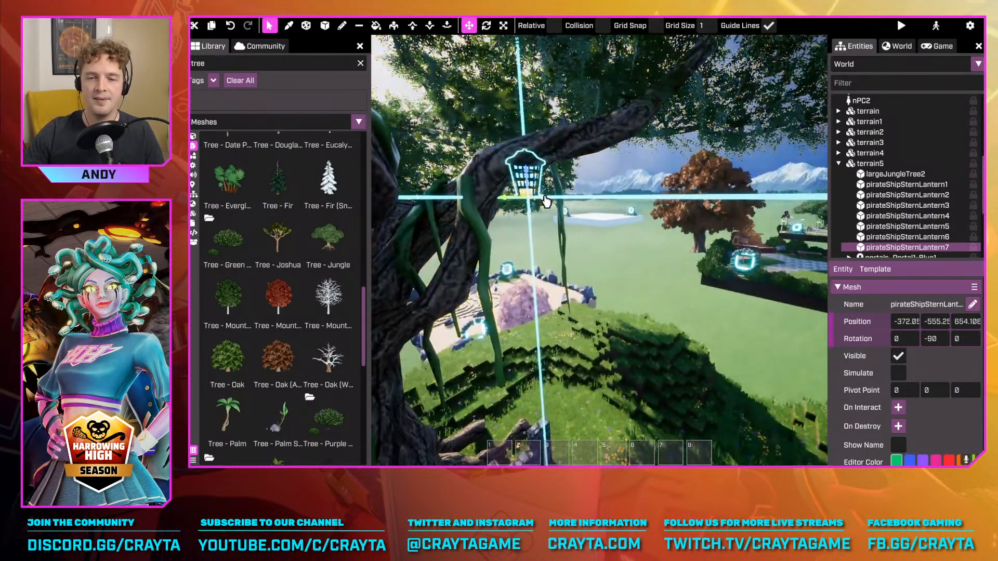
pyautogui.moveTo(543, 198)
pyautogui.mouseDown()
pyautogui.moveTo(554, 199)
pyautogui.moveTo(536, 188)
pyautogui.mouseUp()
# Tilt pirateShipSternLantern7 under the branch by about 6.8 degrees around its first rotation axis
pyautogui.press('r')
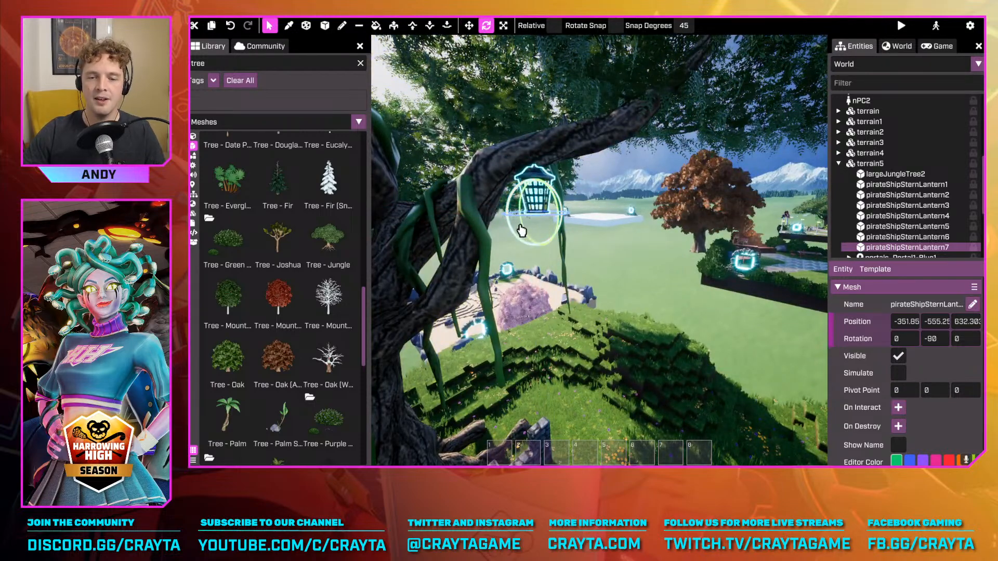
pyautogui.moveTo(511, 233); pyautogui.dragTo(518, 235)
pyautogui.press('t')
pyautogui.press('w')
pyautogui.moveTo(559, 296); pyautogui.dragTo(588, 250, button='right')
pyautogui.press('s')
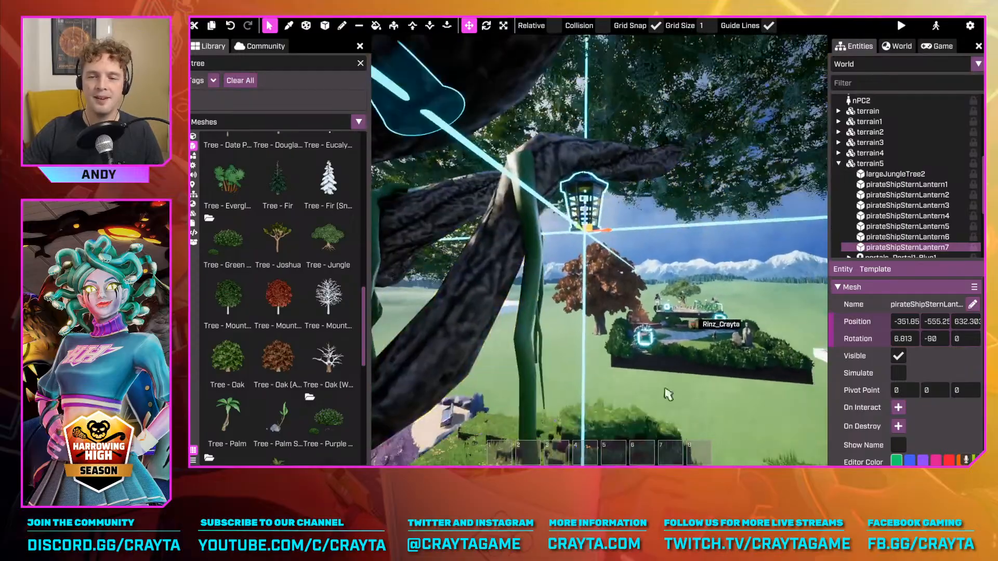
# Examine the hanging lantern, tree and gravel path on foot in basic mode, and return to advanced mode to survey the island from above
pyautogui.press('Tab')
pyautogui.press('s')
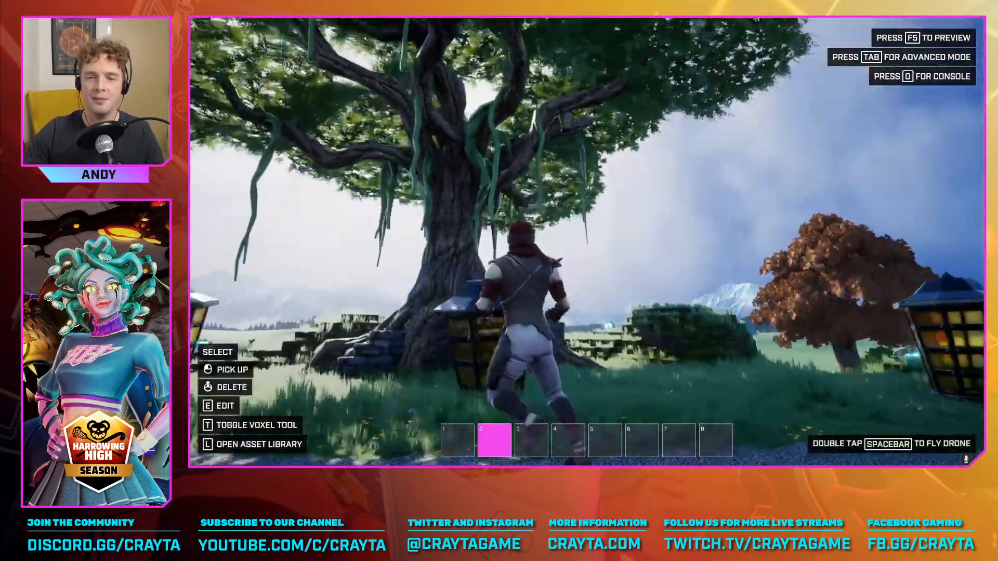
pyautogui.press('w')
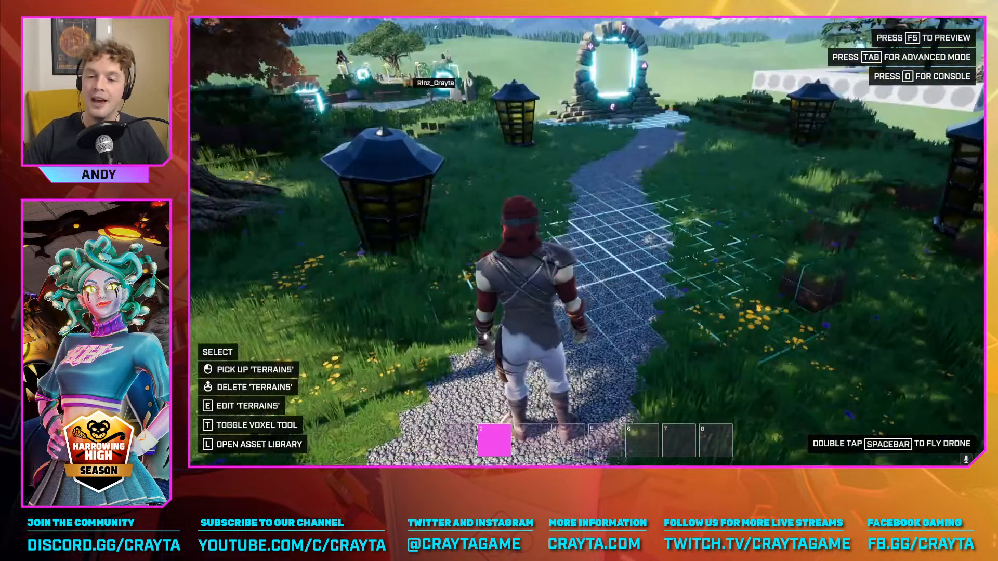
pyautogui.press('Tab')
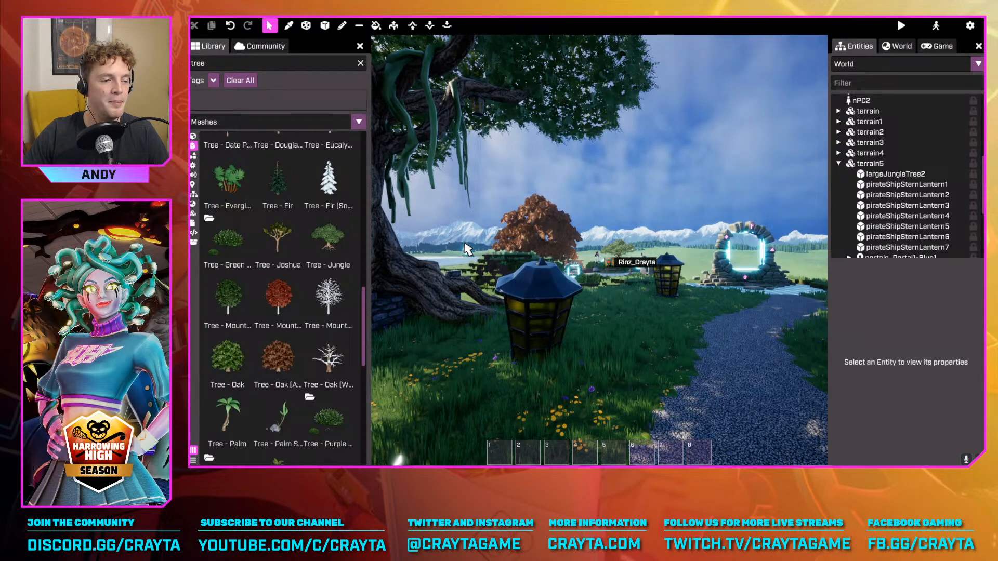
pyautogui.moveTo(588, 176); pyautogui.dragTo(691, 234, button='right')
pyautogui.press('d')
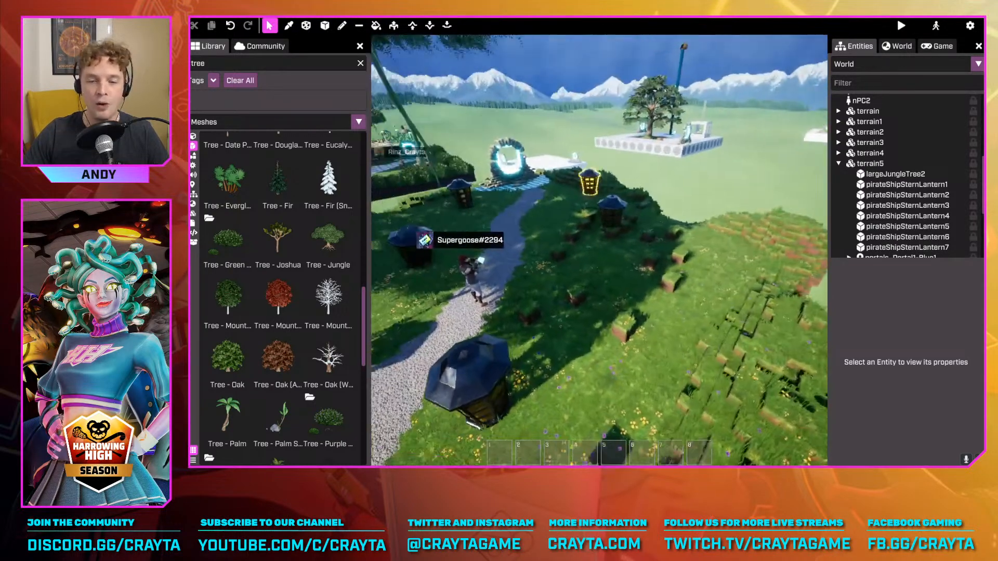
pyautogui.press('a')
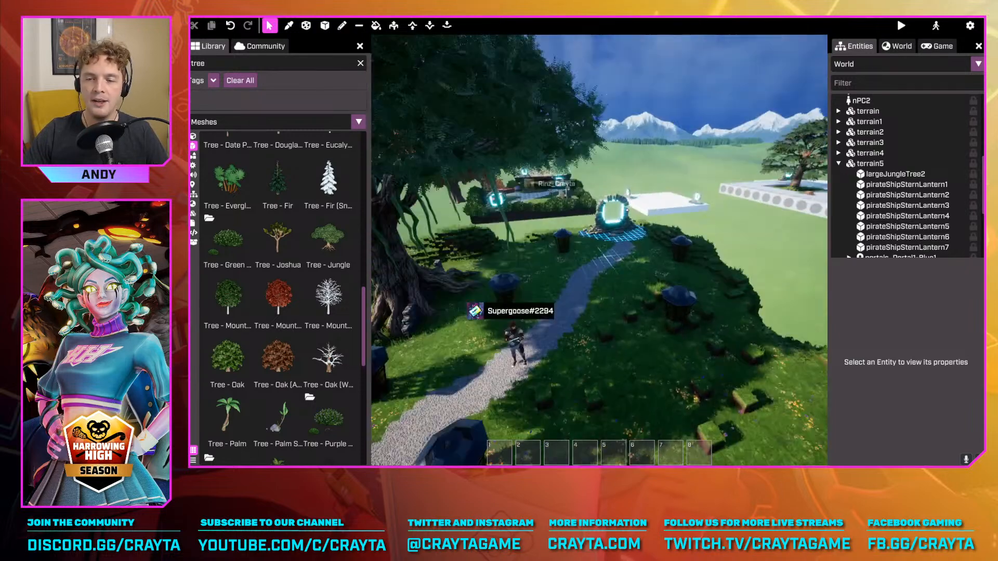
pyautogui.press('w')
pyautogui.moveTo(528, 306); pyautogui.dragTo(570, 292, button='right')
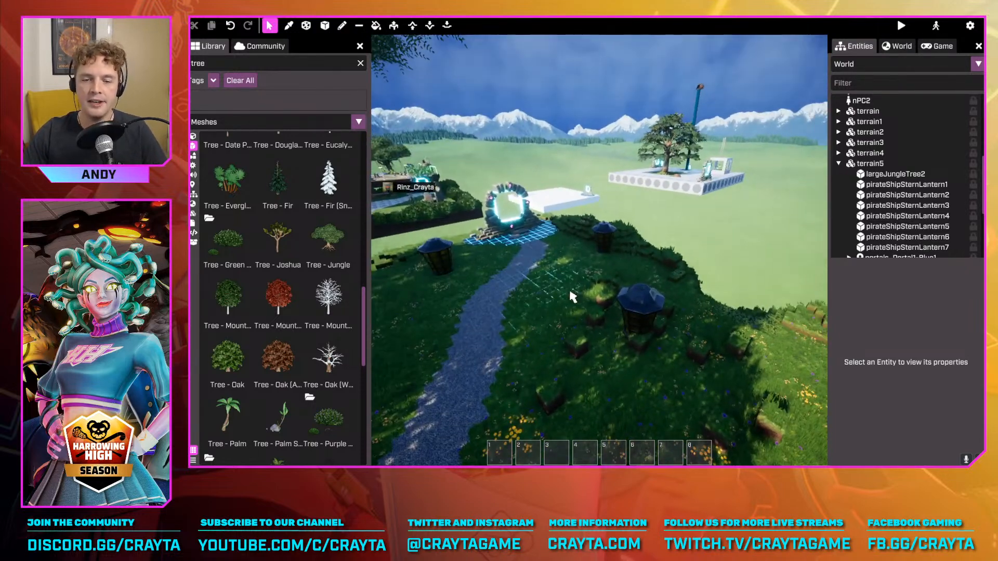
# Open the templates for creating a new game, browse the starters and search for "workshop"
pyautogui.press('Escape')
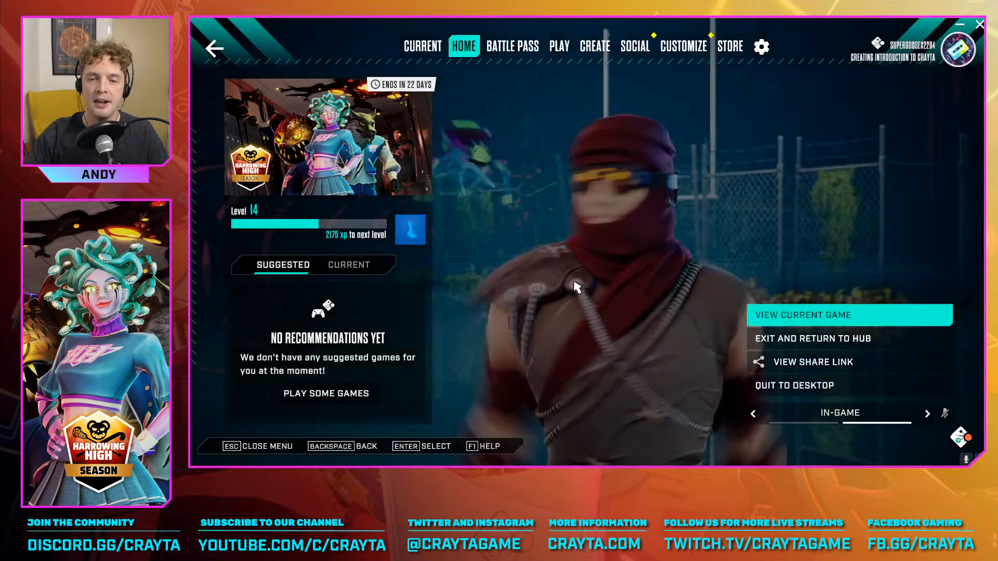
pyautogui.click(598, 47)
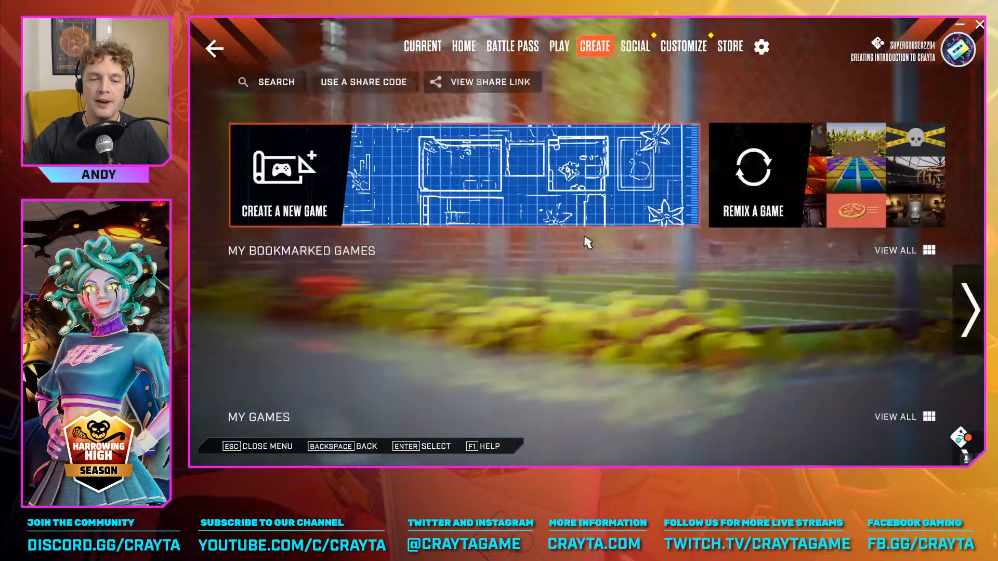
pyautogui.click(352, 177)
pyautogui.scroll(-1, 483, 229)
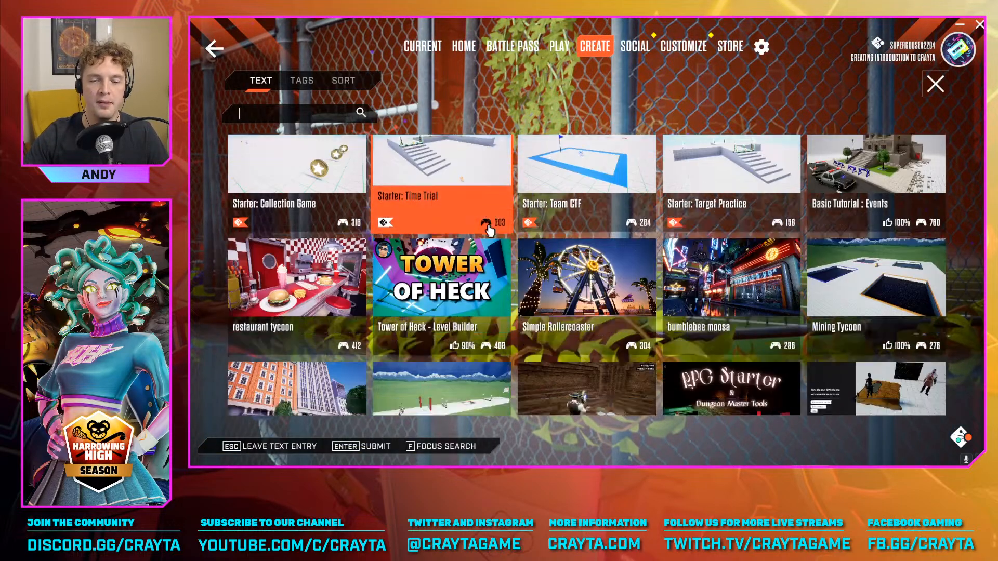
pyautogui.scroll(2, 438, 247)
pyautogui.scroll(-1, 438, 247)
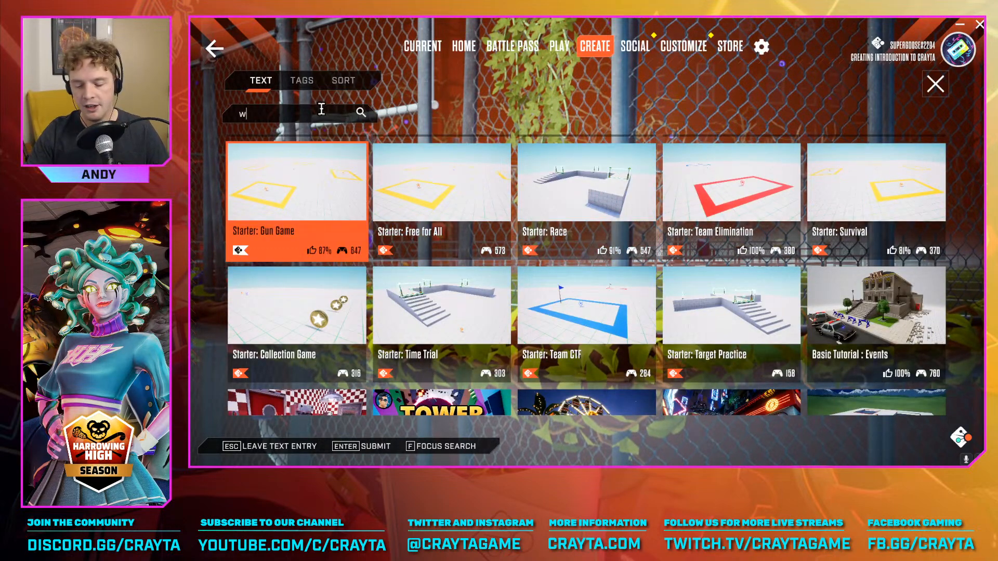
pyautogui.press('Return')
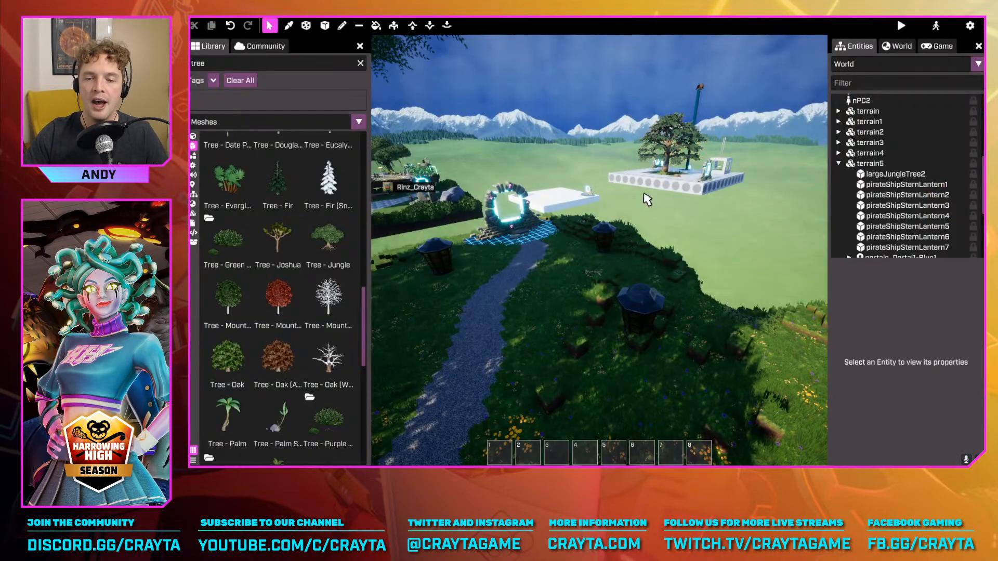
# Return to the island editor, show the Voxel Meshes in the library and start creating a new voxel mesh
pyautogui.press('d')
pyautogui.moveTo(647, 200); pyautogui.dragTo(572, 203, button='right')
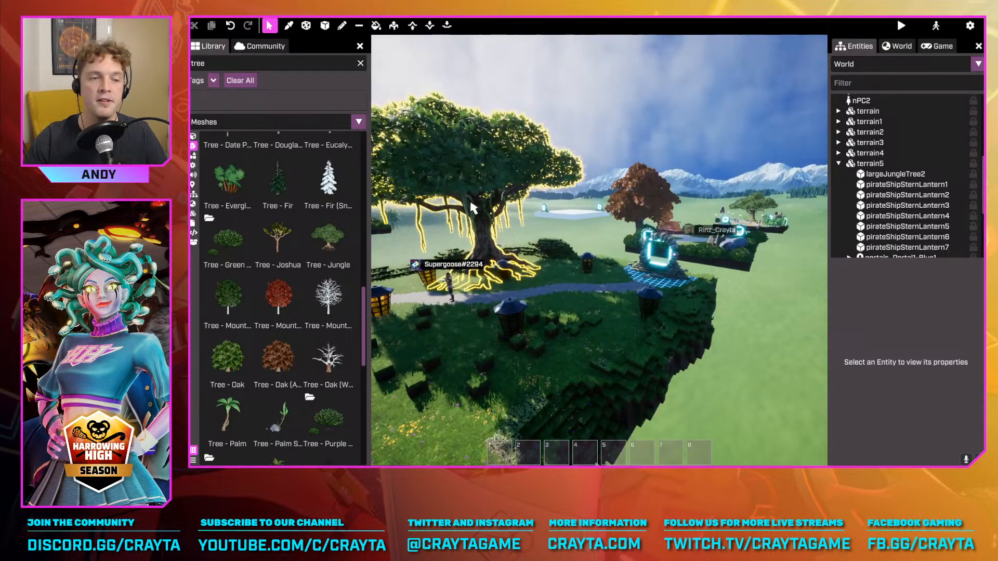
pyautogui.click(192, 214)
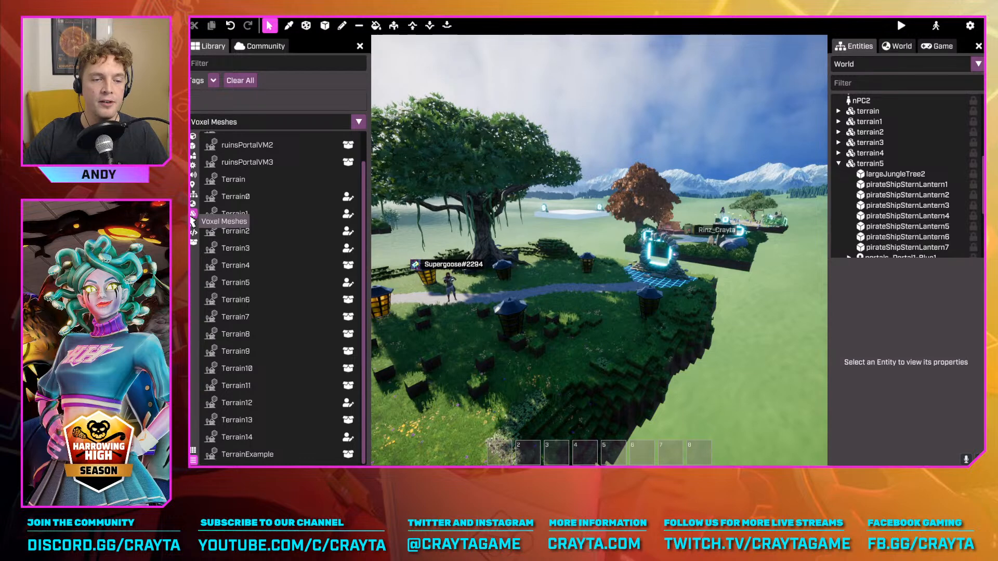
pyautogui.scroll(2, 244, 229)
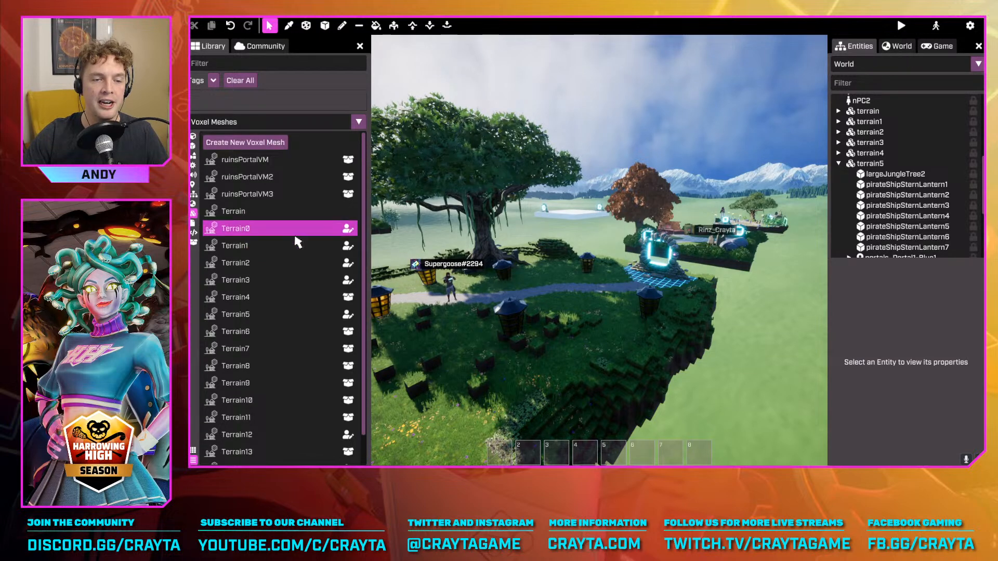
pyautogui.click(249, 143)
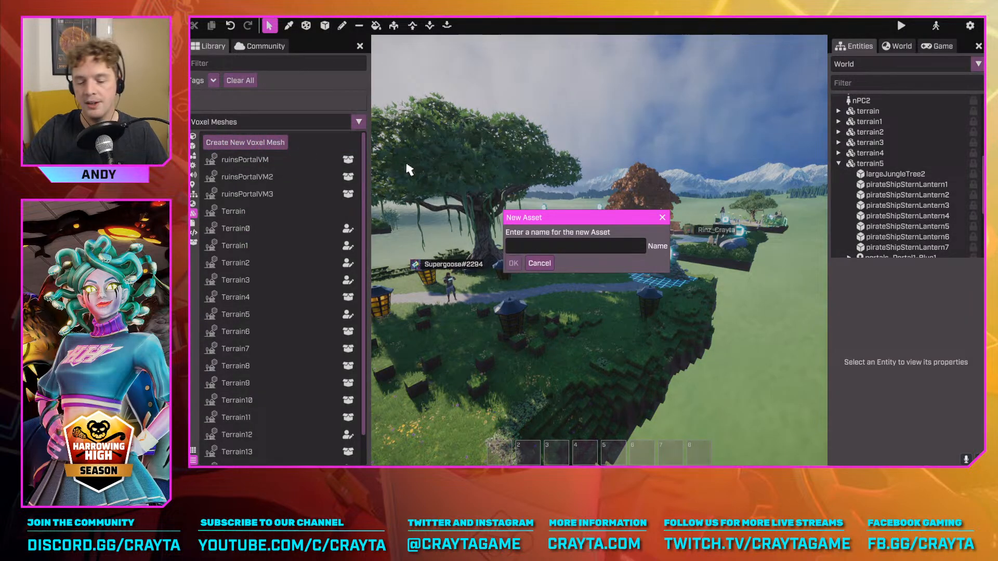
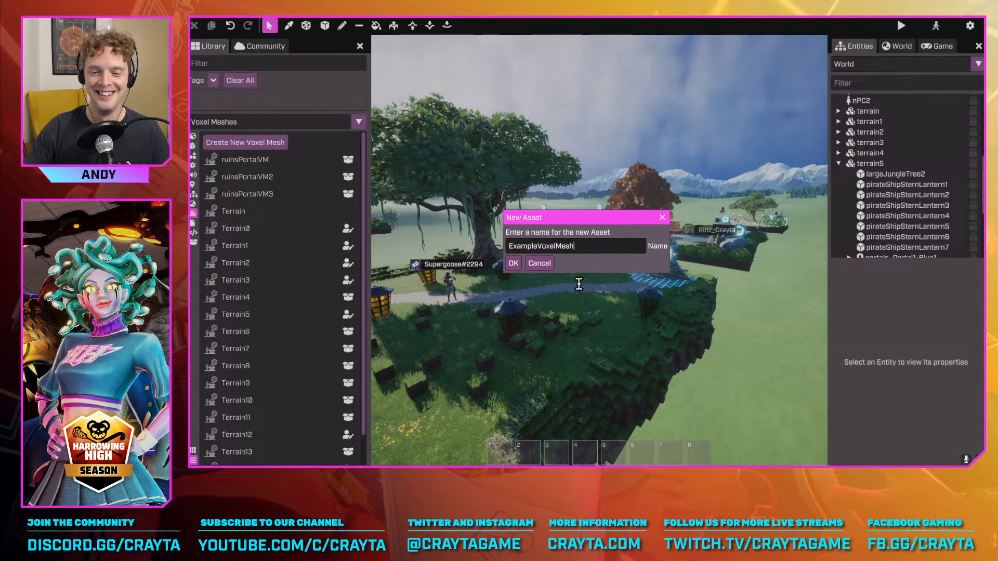
# Name the new voxel mesh ExampleVoxelMesh and place it on the island's grass at 1050, -100, 0
pyautogui.click(513, 264)
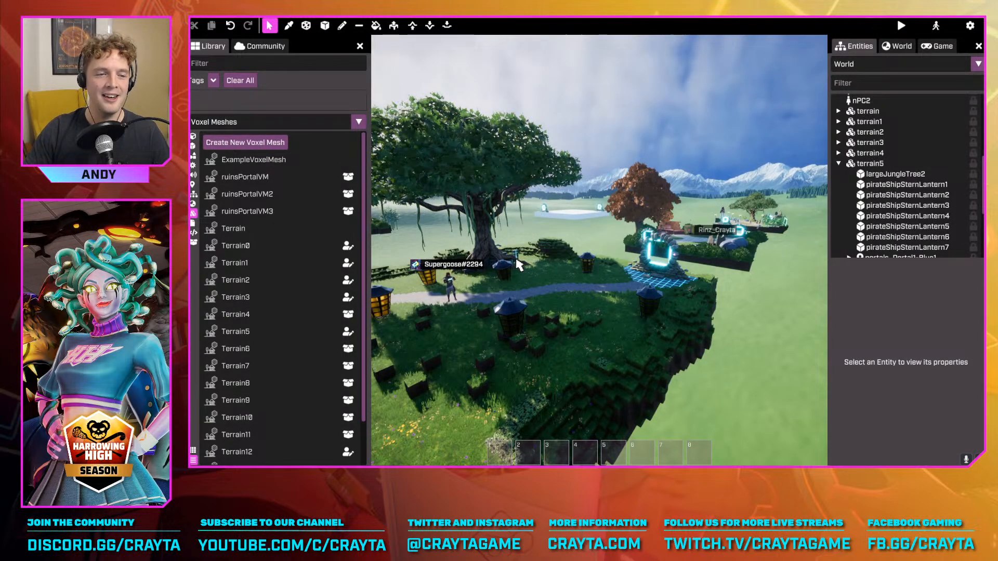
pyautogui.click(235, 161)
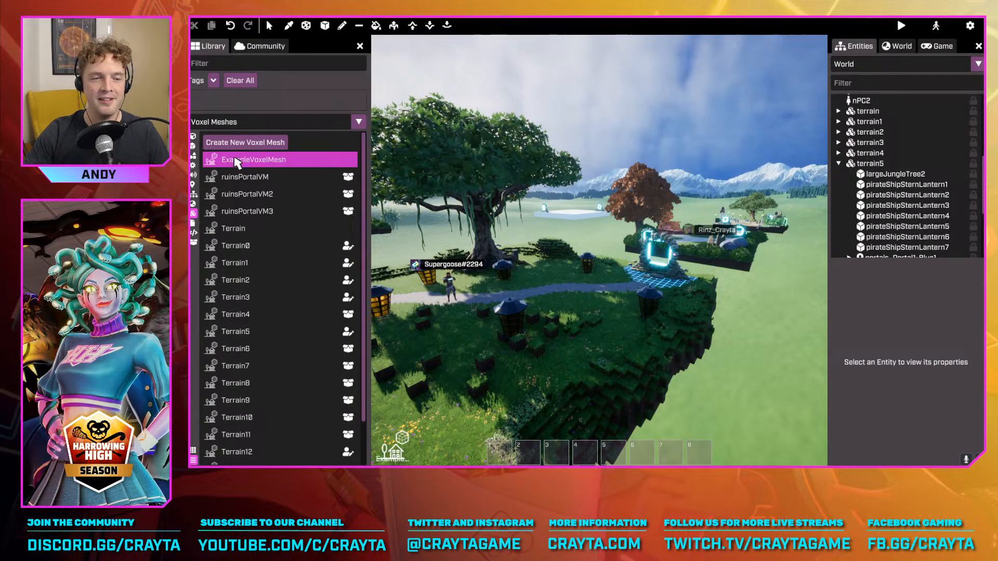
pyautogui.moveTo(239, 167); pyautogui.dragTo(603, 364)
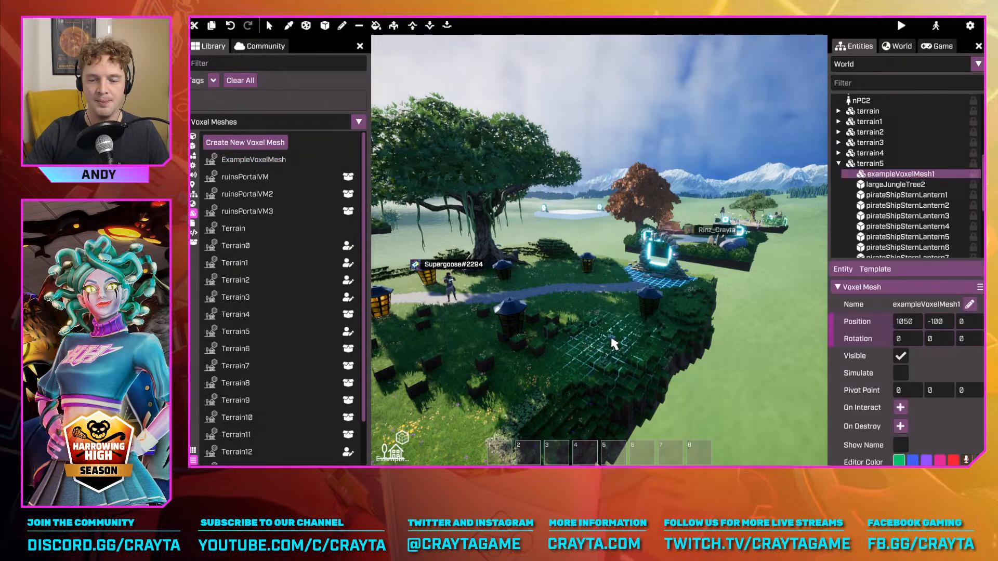
# Move exampleVoxelMesh1 off the island's edge to 2100, -100, 300
pyautogui.moveTo(599, 250); pyautogui.dragTo(615, 292, button='right')
pyautogui.press('w')
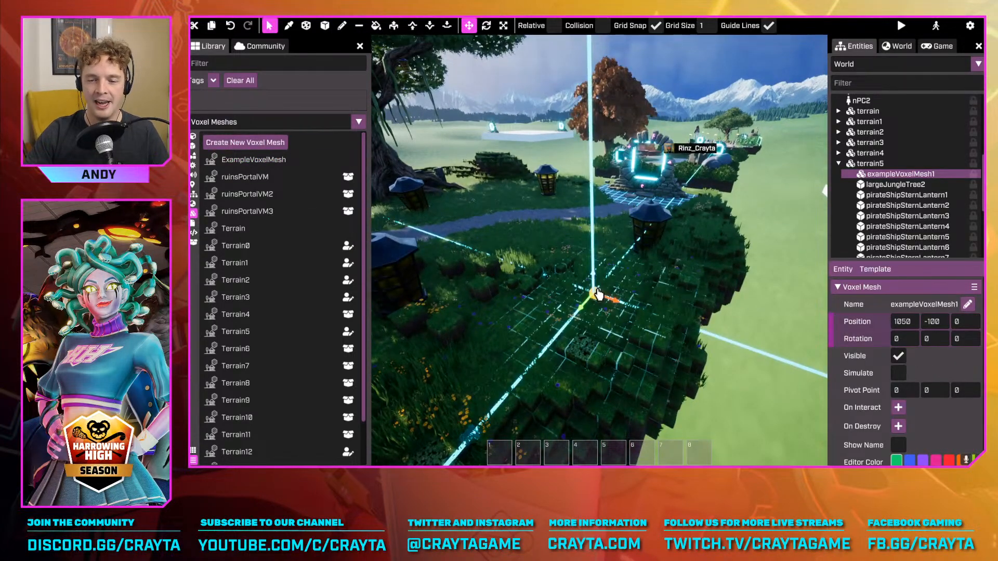
pyautogui.moveTo(595, 286); pyautogui.dragTo(724, 234)
pyautogui.press('s')
pyautogui.moveTo(724, 234); pyautogui.dragTo(477, 247, button='right')
# Select the island terrain5, try shifting it along its horizontal axes and undo the shift
pyautogui.click(619, 276)
pyautogui.press('s')
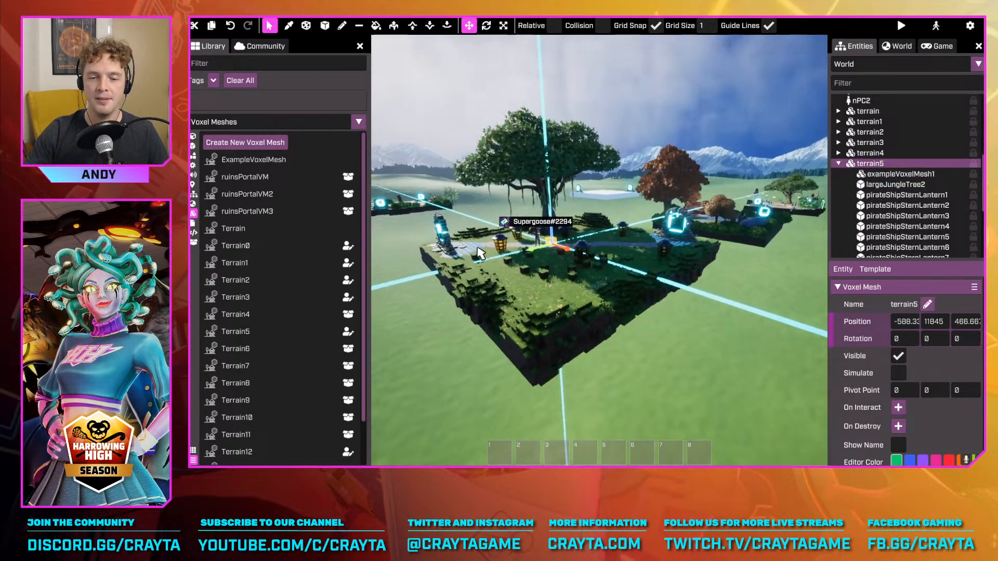
pyautogui.moveTo(543, 252); pyautogui.dragTo(540, 310)
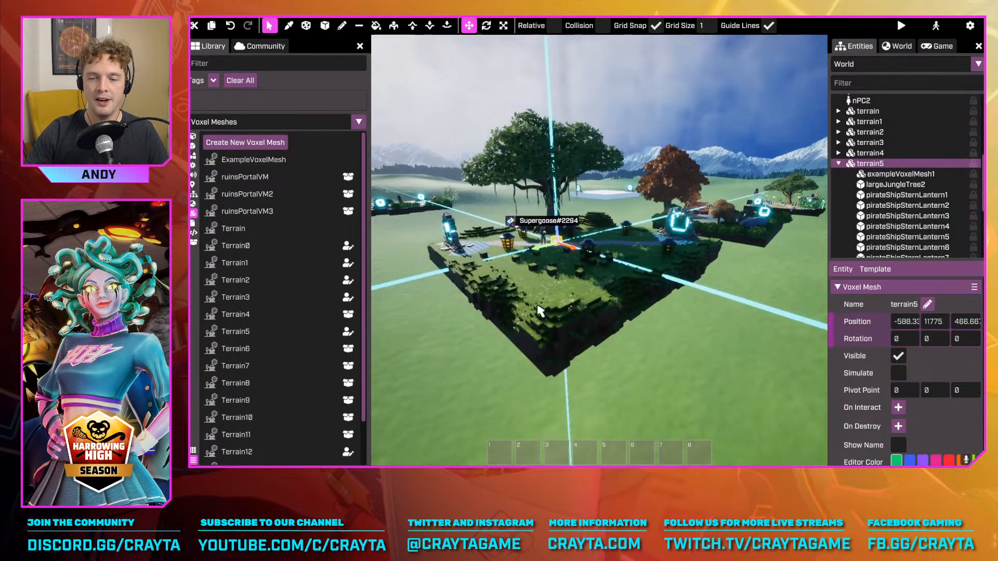
pyautogui.hotkey('ctrl', 'z')
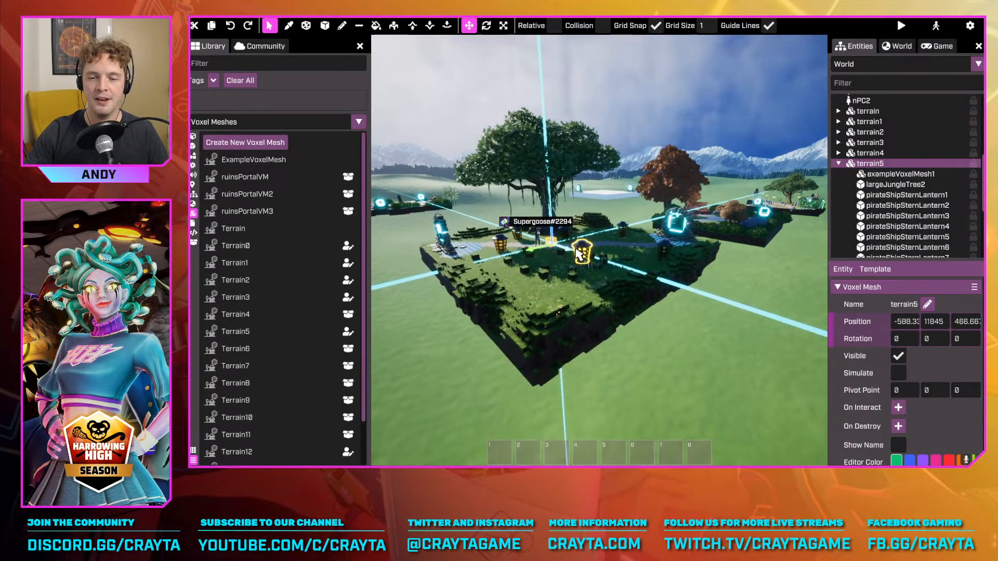
pyautogui.press('r')
pyautogui.moveTo(589, 272); pyautogui.dragTo(648, 291)
pyautogui.hotkey('ctrl', 'z')
pyautogui.moveTo(737, 297); pyautogui.dragTo(529, 242, button='right')
pyautogui.press('t')
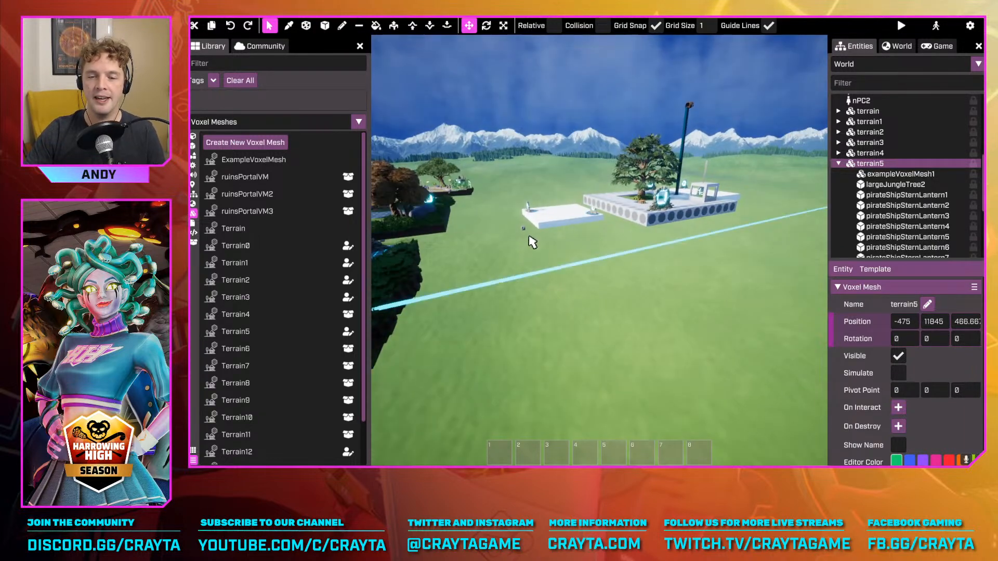
# Delete the placed exampleVoxelMesh1 floating beyond the island's edge
pyautogui.click(524, 225)
pyautogui.click(526, 225)
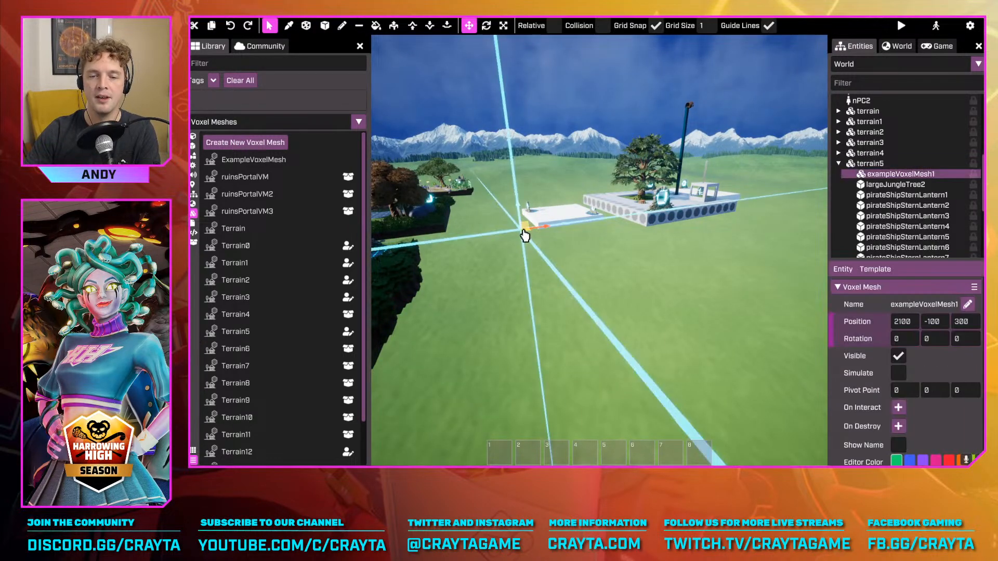
pyautogui.press('Delete')
# Show the Shapes in the library, preview the cube and capsule, and place a sphere beside the gravel path at 550, -200, 0
pyautogui.moveTo(521, 248); pyautogui.dragTo(406, 248, button='right')
pyautogui.press('w')
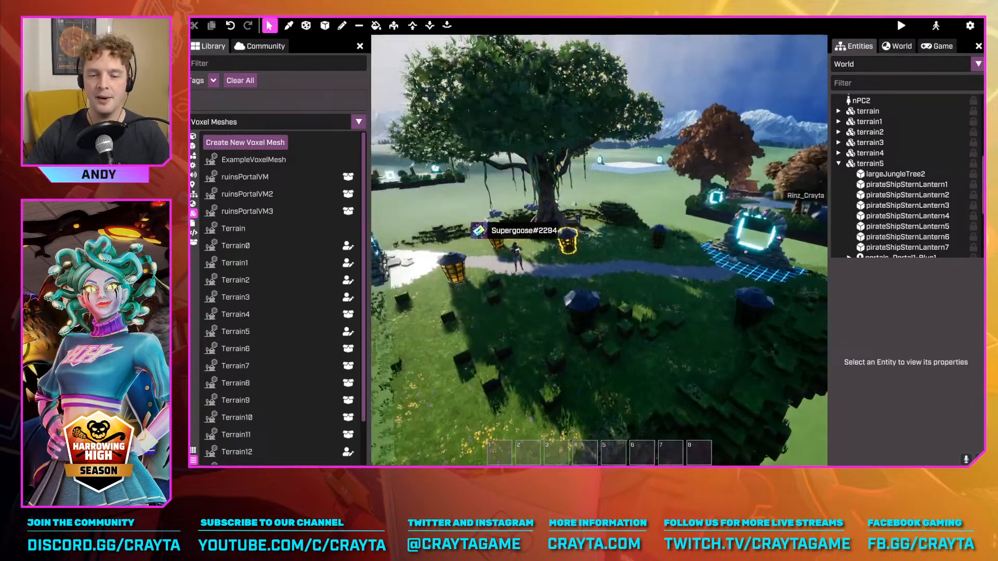
pyautogui.moveTo(535, 226); pyautogui.dragTo(601, 225, button='right')
pyautogui.press('s')
pyautogui.moveTo(773, 263); pyautogui.dragTo(583, 191, button='right')
pyautogui.press('s')
pyautogui.moveTo(664, 251); pyautogui.dragTo(541, 281, button='right')
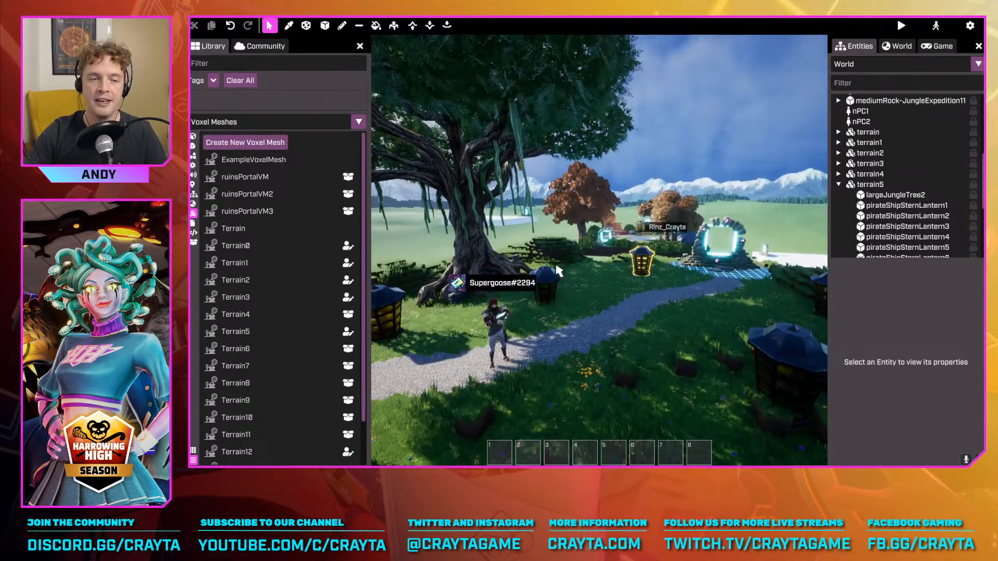
pyautogui.click(194, 156)
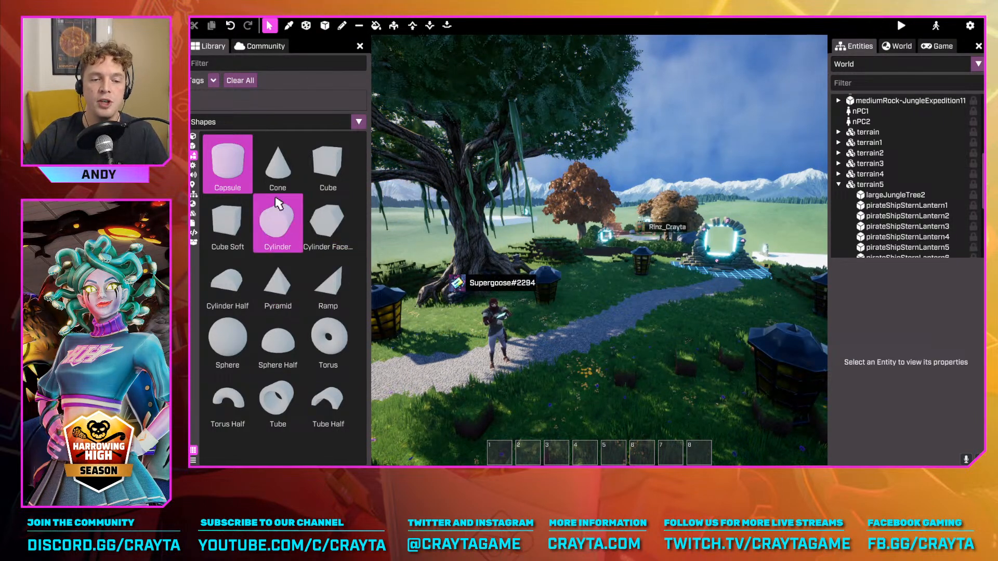
pyautogui.click(327, 163)
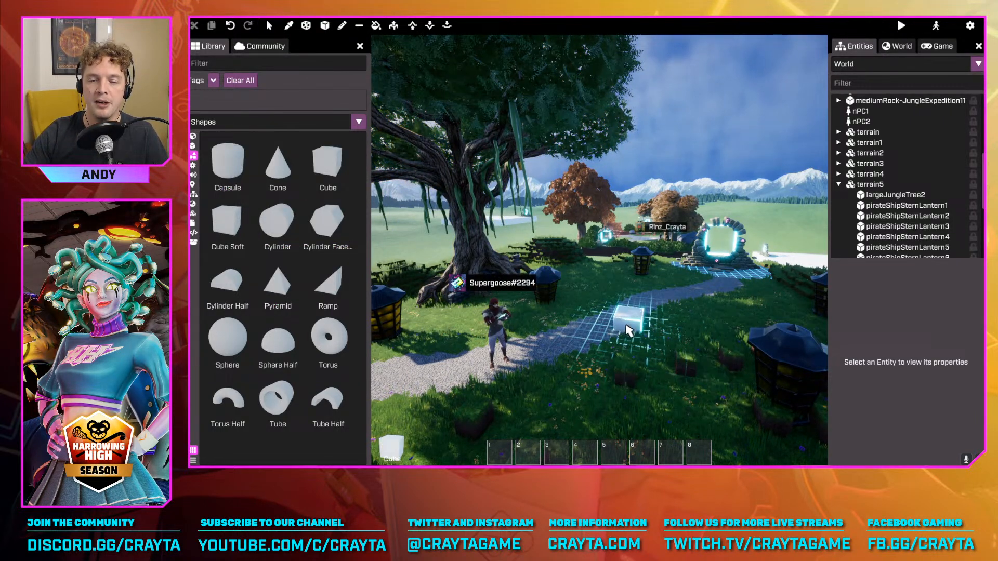
pyautogui.click(228, 162)
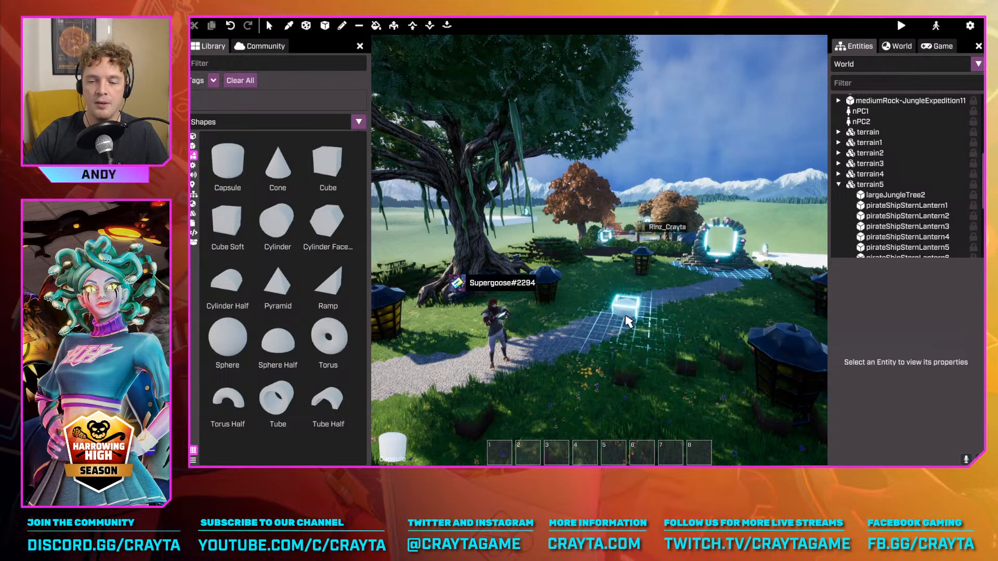
pyautogui.click(227, 337)
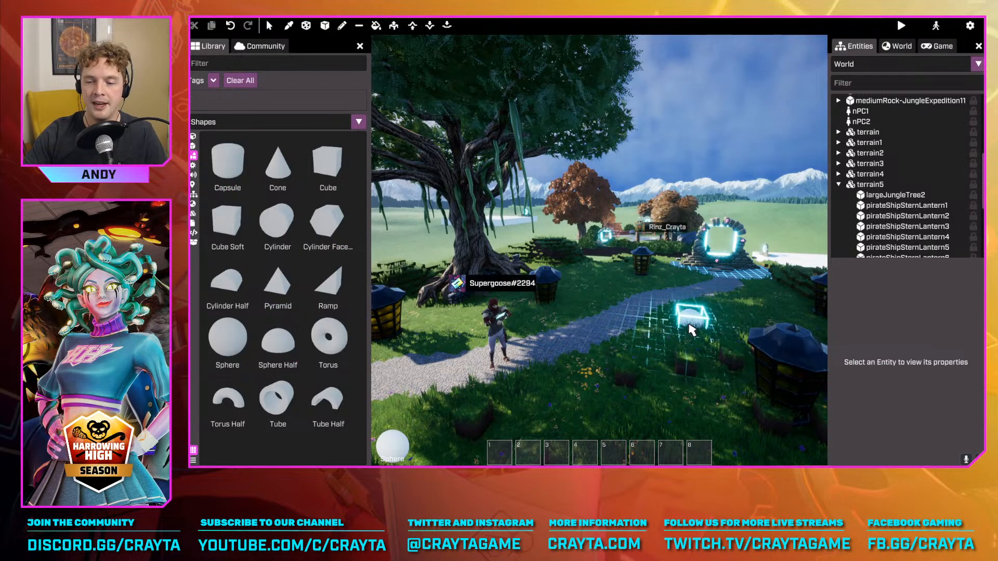
pyautogui.click(691, 321)
# Undo a one-axis stretch of the sphere and scale it up evenly as the snowman's base
pyautogui.moveTo(694, 327); pyautogui.dragTo(739, 279)
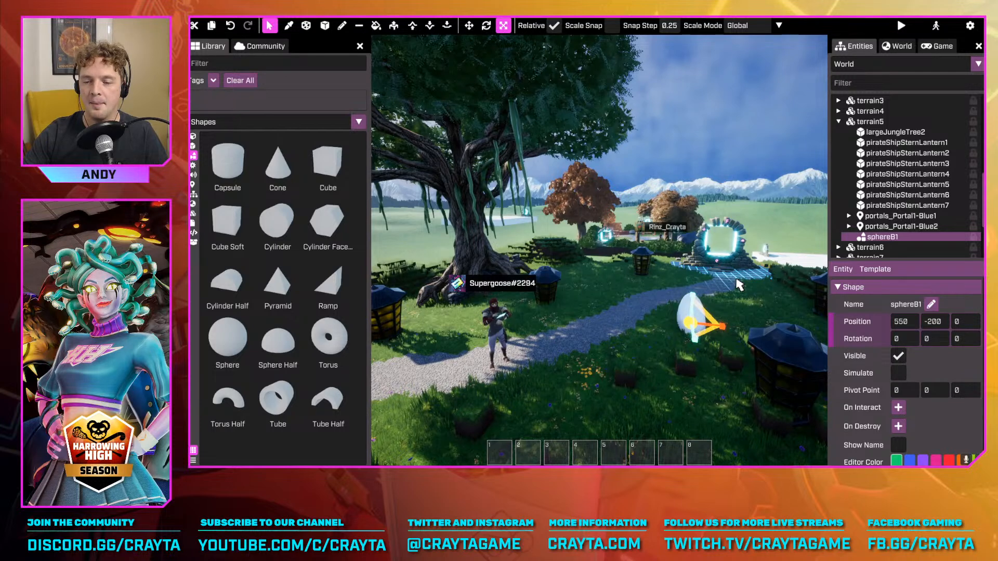
pyautogui.hotkey('ctrl', 'z')
pyautogui.moveTo(694, 329); pyautogui.dragTo(744, 313, button='right')
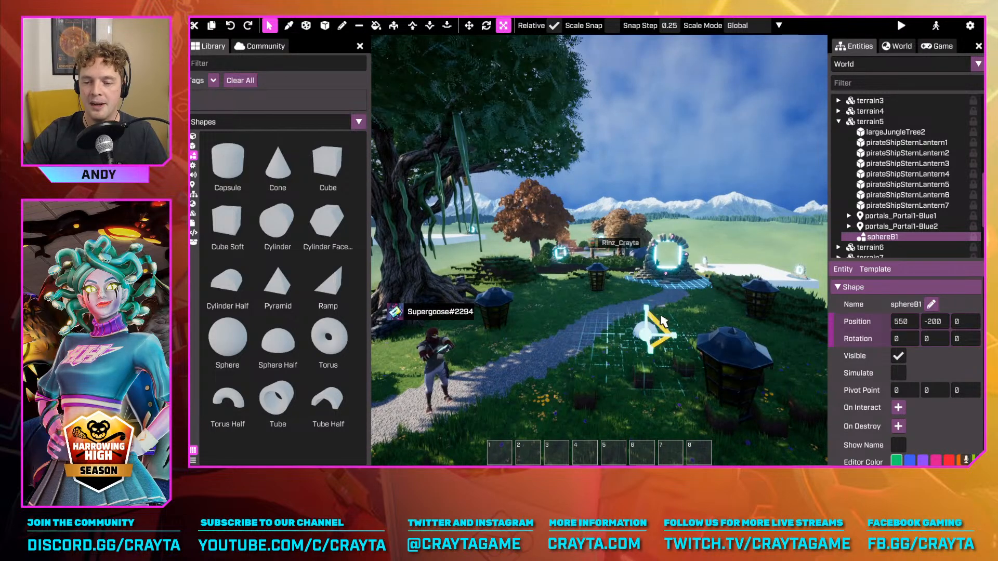
pyautogui.moveTo(646, 335); pyautogui.dragTo(660, 258)
# Duplicate the base sphere, raise the copy to a height of about 237.83 and scale it down
pyautogui.press('w')
pyautogui.hotkey('ctrl', 'd')
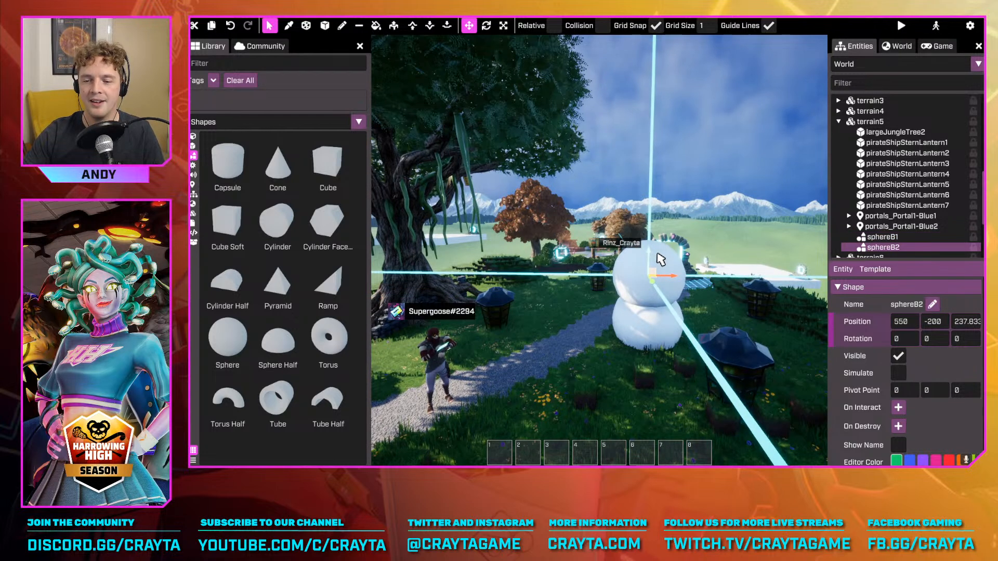
pyautogui.press('r')
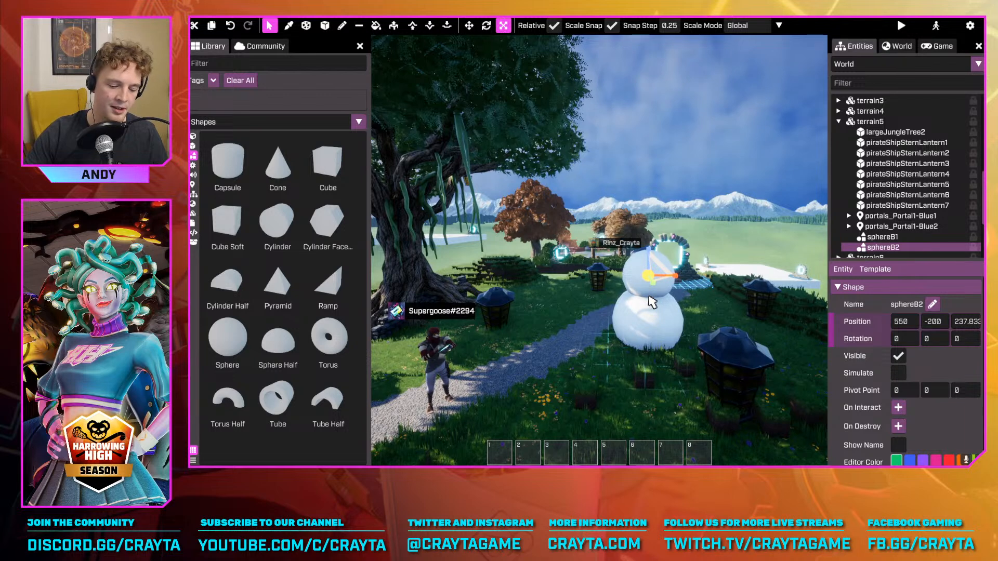
# Duplicate the middle sphere, raise the copy to a height of 400 and shrink it to form the snowman's head
pyautogui.hotkey('ctrl', 'd')
pyautogui.press('w')
pyautogui.moveTo(653, 301); pyautogui.dragTo(652, 213)
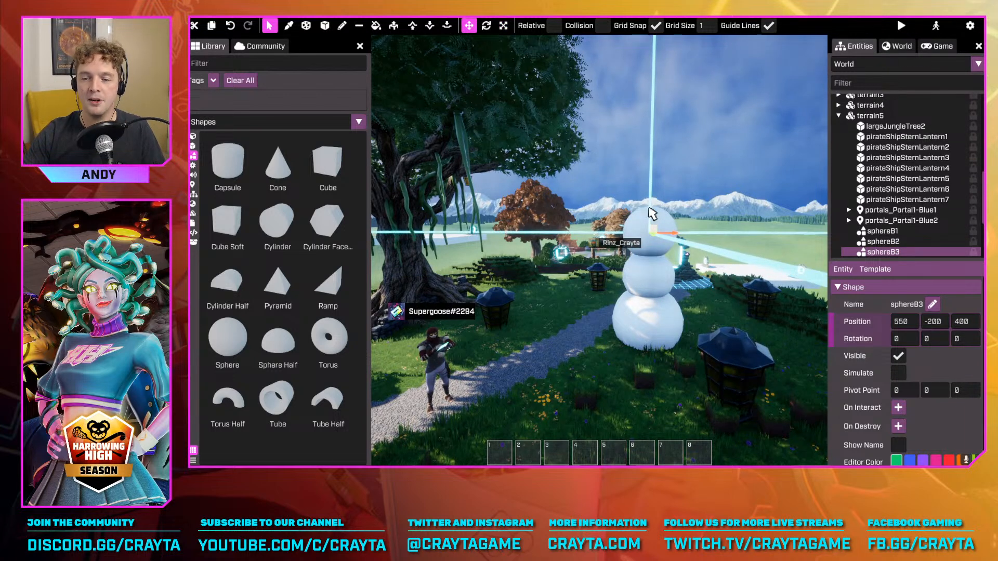
pyautogui.press('r')
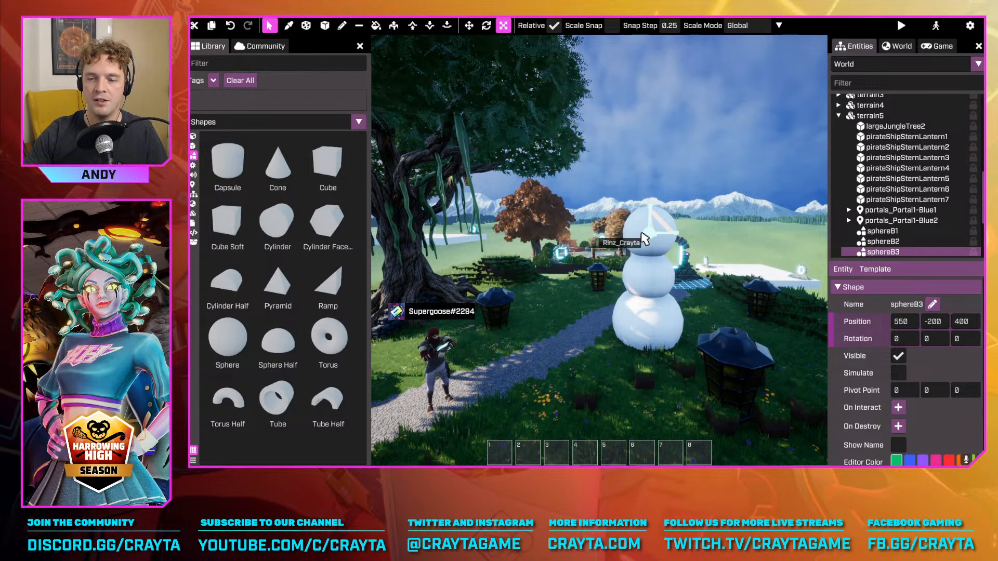
pyautogui.press('w')
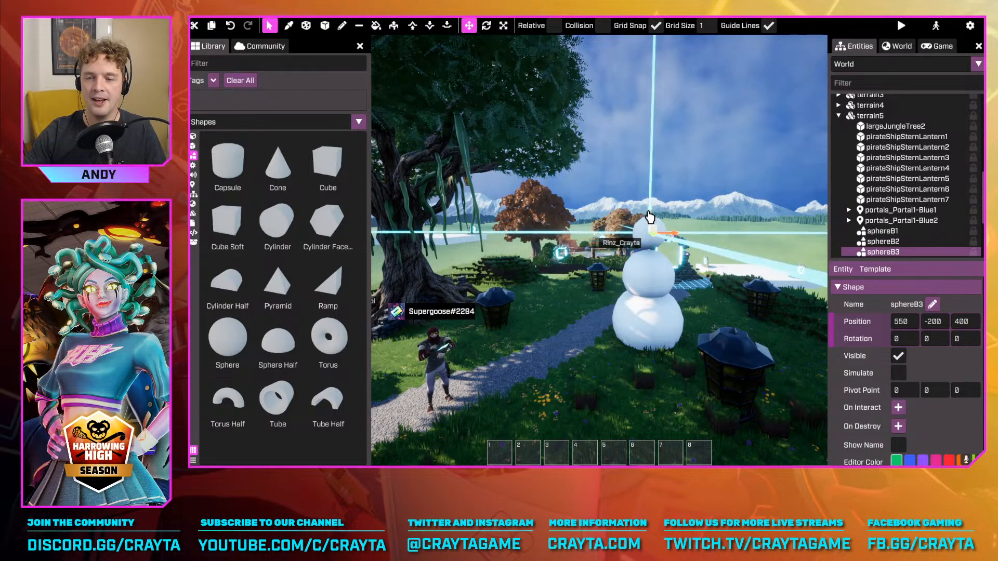
pyautogui.keyDown('ctrl'); pyautogui.moveTo(650, 215); pyautogui.dragTo(649, 222); pyautogui.keyUp('ctrl')
# Examine the snowman on foot from several sides in basic mode and return to advanced mode
pyautogui.press('Tab')
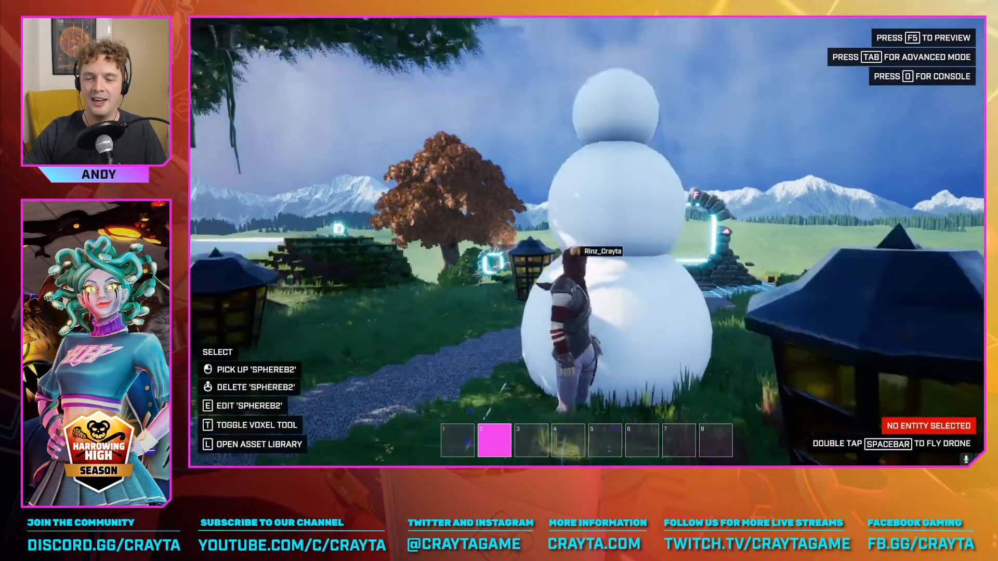
pyautogui.press('d')
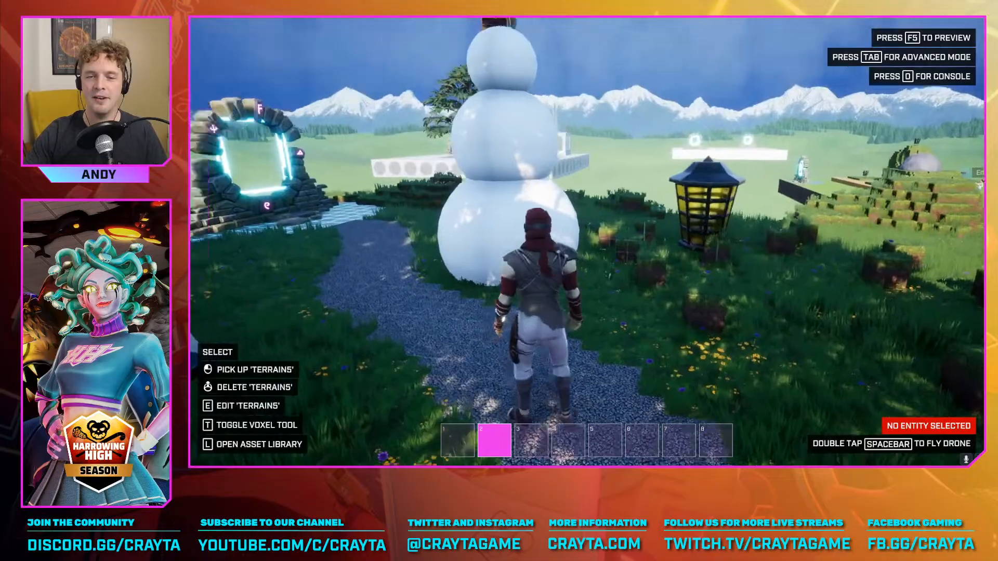
pyautogui.press('space')
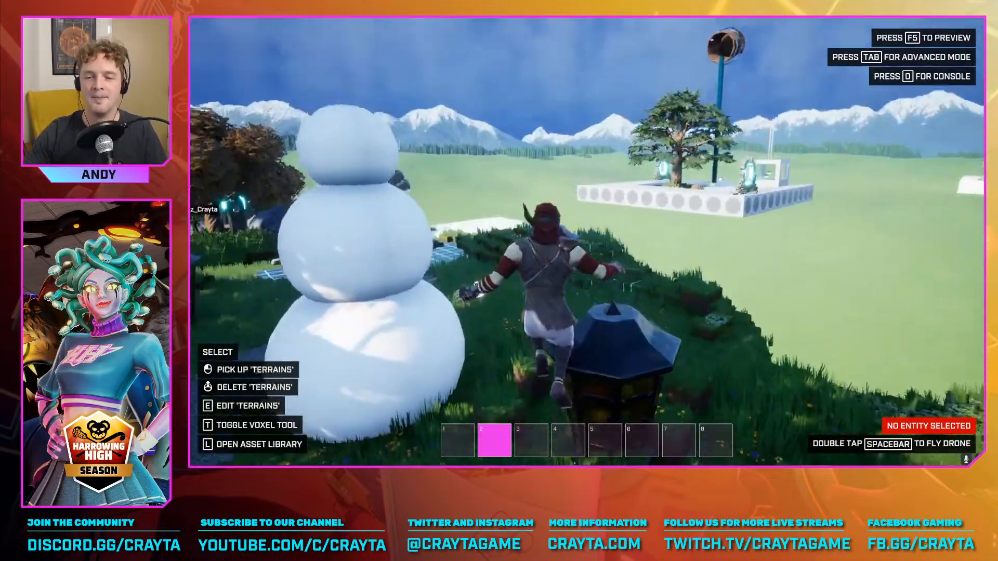
pyautogui.press('d')
pyautogui.press('space')
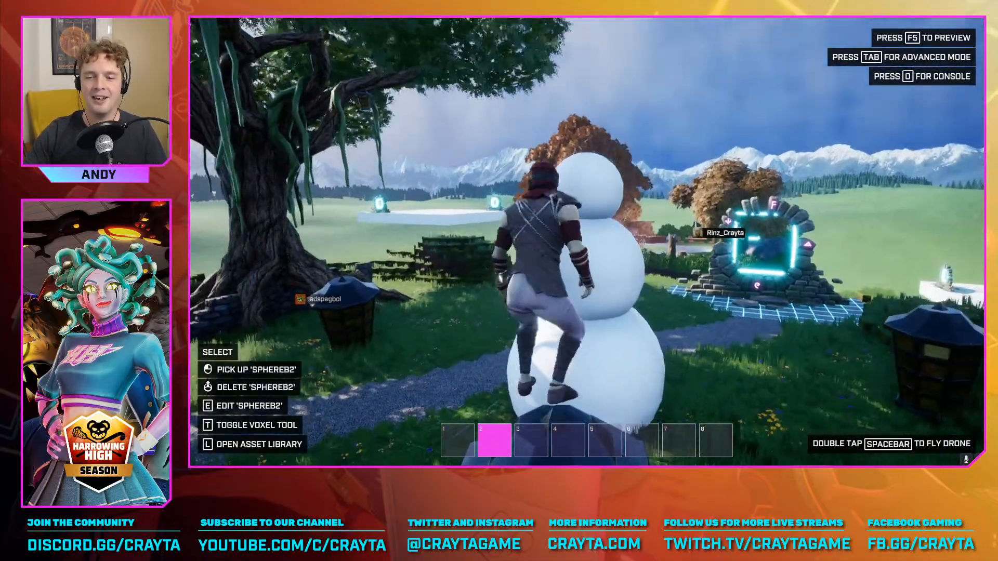
pyautogui.press('a')
pyautogui.press('Tab')
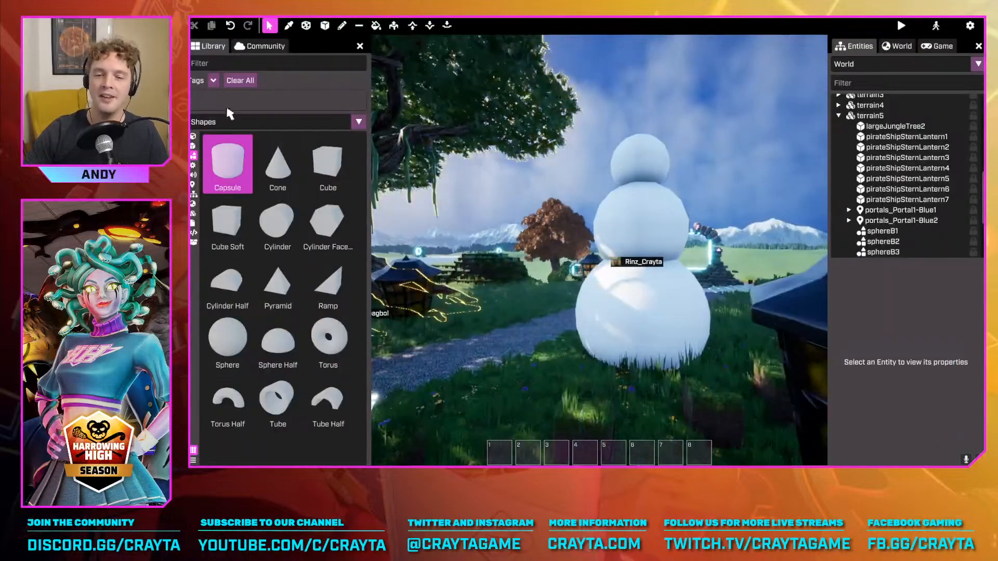
# Delete the three spheres that make up the snowman
pyautogui.click(659, 279)
pyautogui.press('Delete')
pyautogui.click(665, 223)
pyautogui.press('Delete')
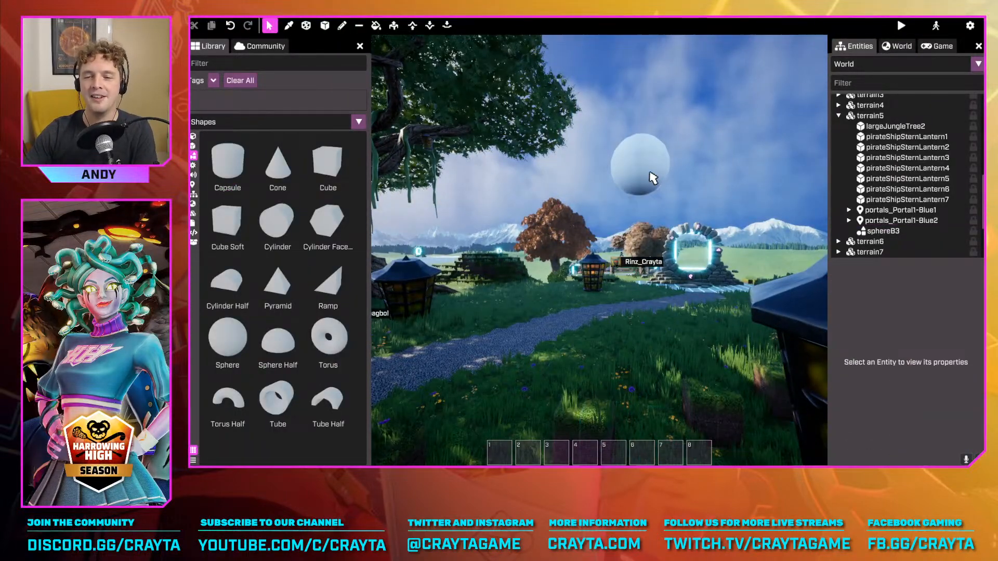
pyautogui.click(651, 175)
pyautogui.press('Delete')
# Show the Meshes in the library and place the magical house altar on the grass near the path at 712.5, -475, 0
pyautogui.moveTo(655, 180); pyautogui.dragTo(606, 245, button='right')
pyautogui.press('w')
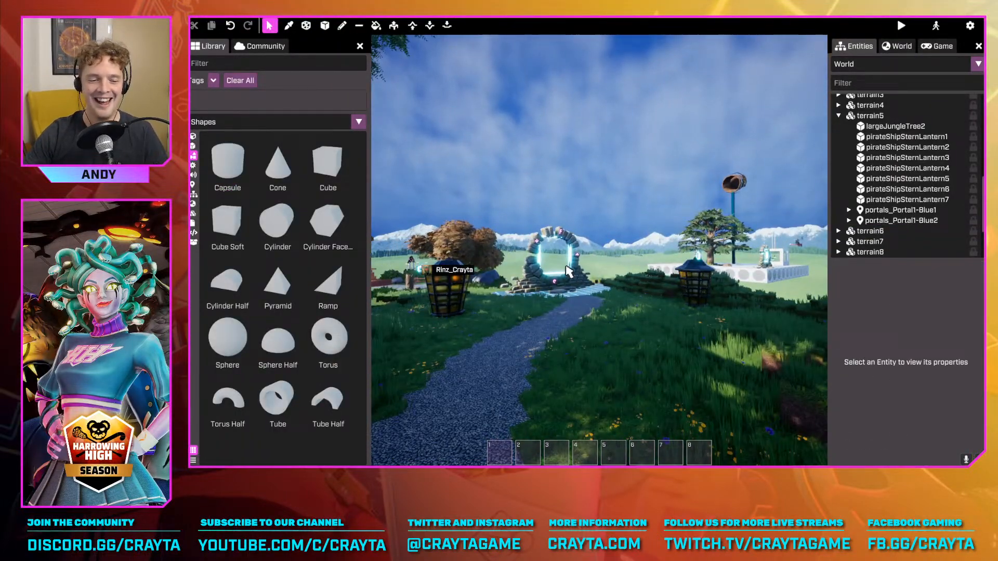
pyautogui.moveTo(527, 303); pyautogui.dragTo(509, 341, button='right')
pyautogui.press('w')
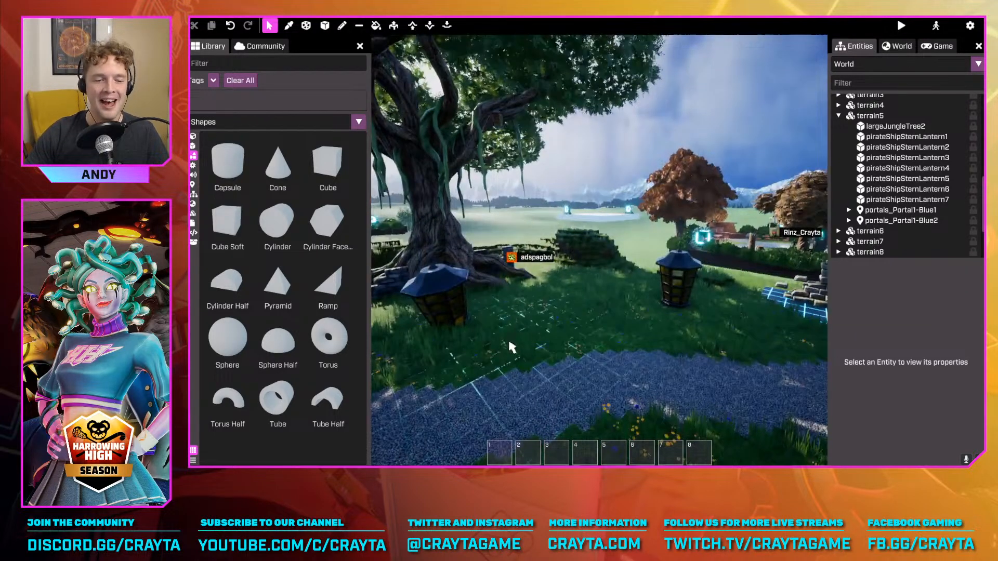
pyautogui.click(193, 146)
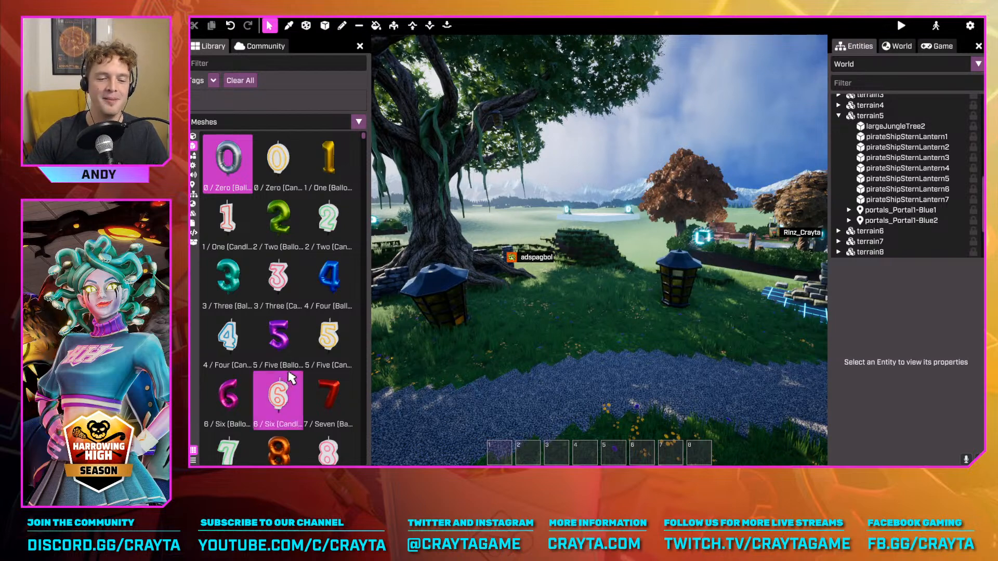
pyautogui.scroll(-5, 279, 396)
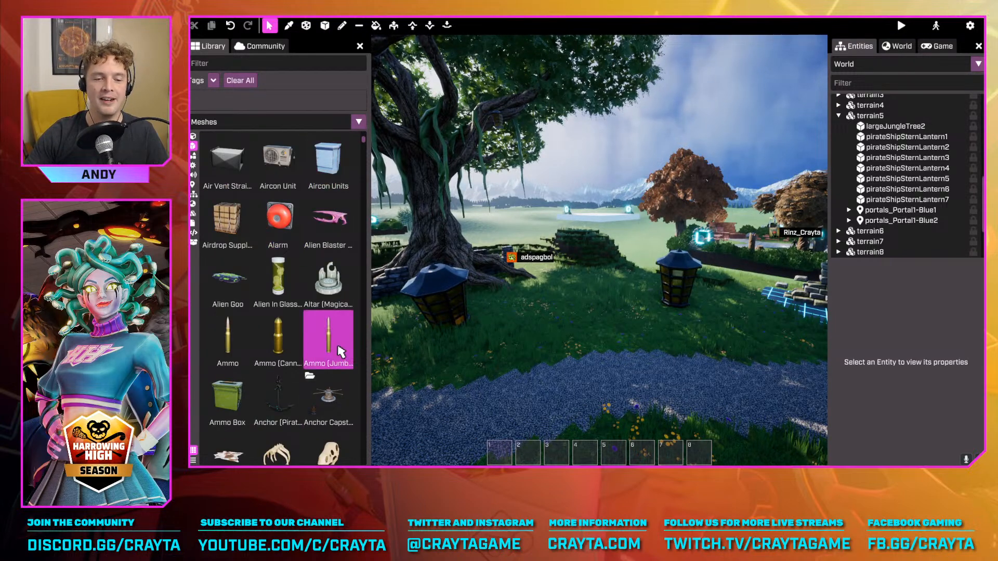
pyautogui.click(321, 294)
pyautogui.moveTo(484, 312); pyautogui.dragTo(556, 332, button='right')
pyautogui.press('w')
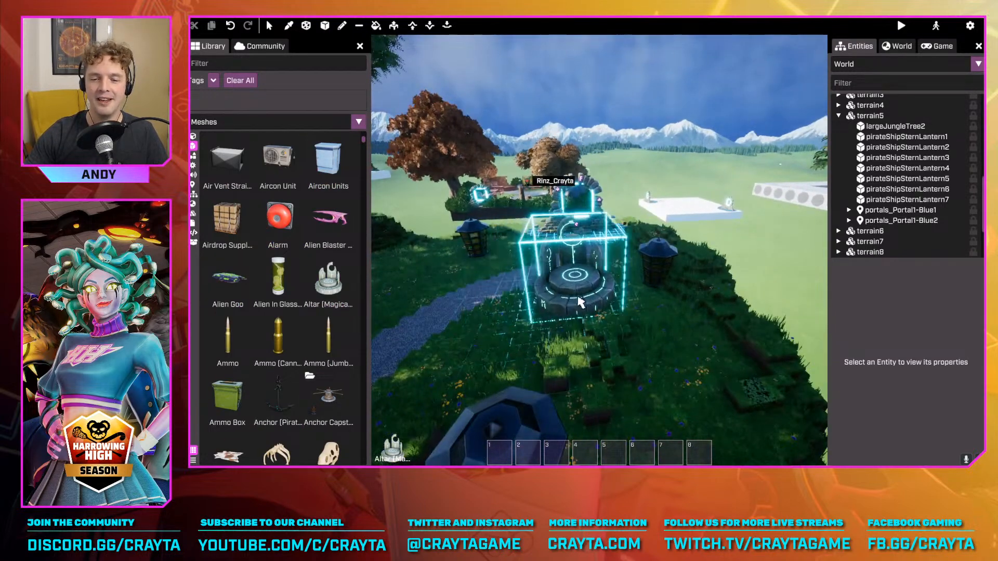
pyautogui.click(565, 288)
# Raise the magical house altar above the grass and rotate it onto its side
pyautogui.moveTo(565, 287); pyautogui.dragTo(510, 281, button='right')
pyautogui.press('w')
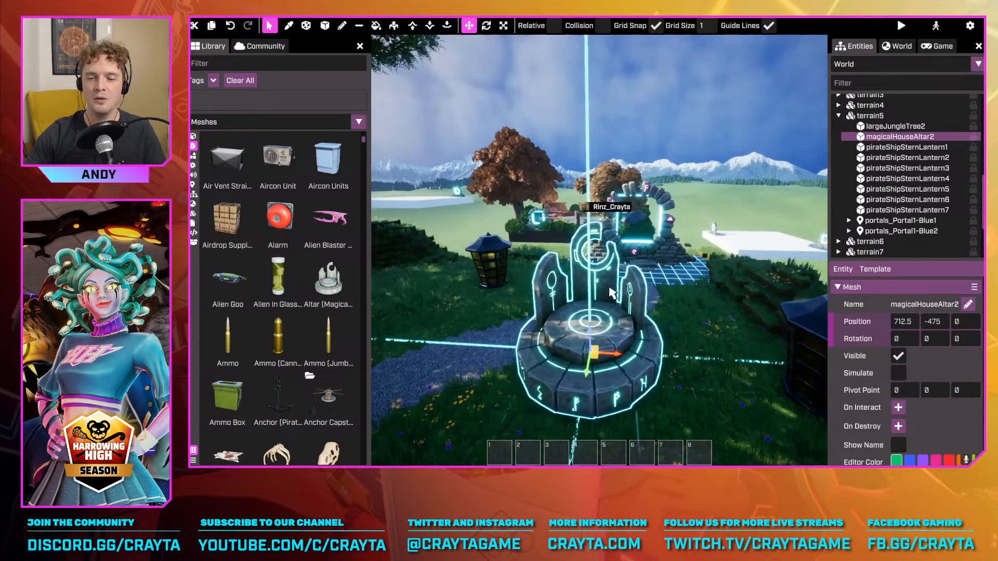
pyautogui.moveTo(593, 333); pyautogui.dragTo(662, 218)
pyautogui.press('r')
# Attach an Alien In Glass Tube mesh to the tipped altar and move it to -50, 105, 112.5
pyautogui.press('r')
pyautogui.moveTo(612, 193)
pyautogui.mouseDown()
pyautogui.moveTo(645, 203)
pyautogui.moveTo(621, 197)
pyautogui.mouseUp()
pyautogui.moveTo(295, 275); pyautogui.dragTo(685, 237)
pyautogui.press('r')
pyautogui.press('r')
pyautogui.press('s')
pyautogui.press('r')
pyautogui.moveTo(603, 185); pyautogui.dragTo(604, 127)
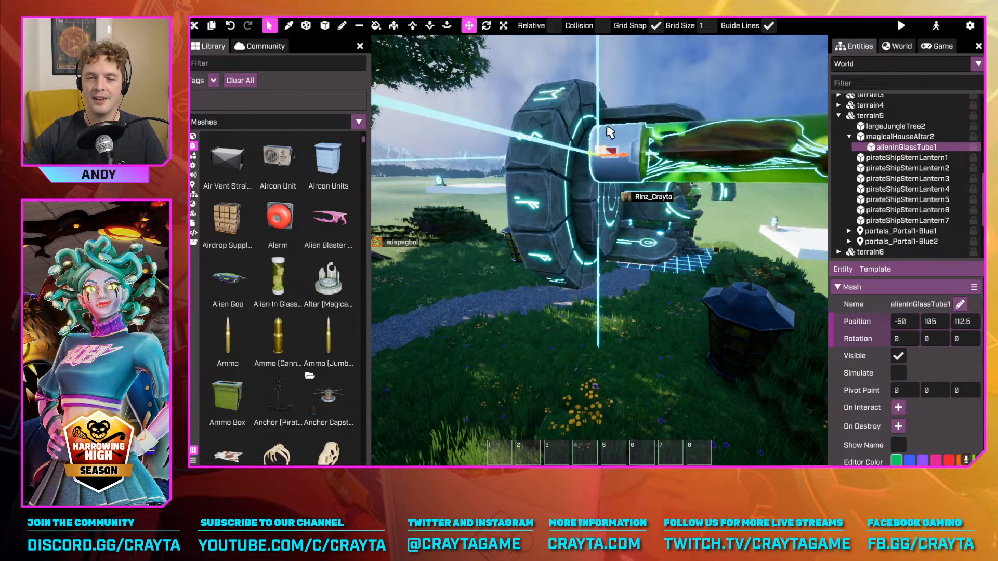
# Scale the tipped magical house altar as a parent so that its attached glass tube resizes with it
pyautogui.click(527, 210)
pyautogui.press('r')
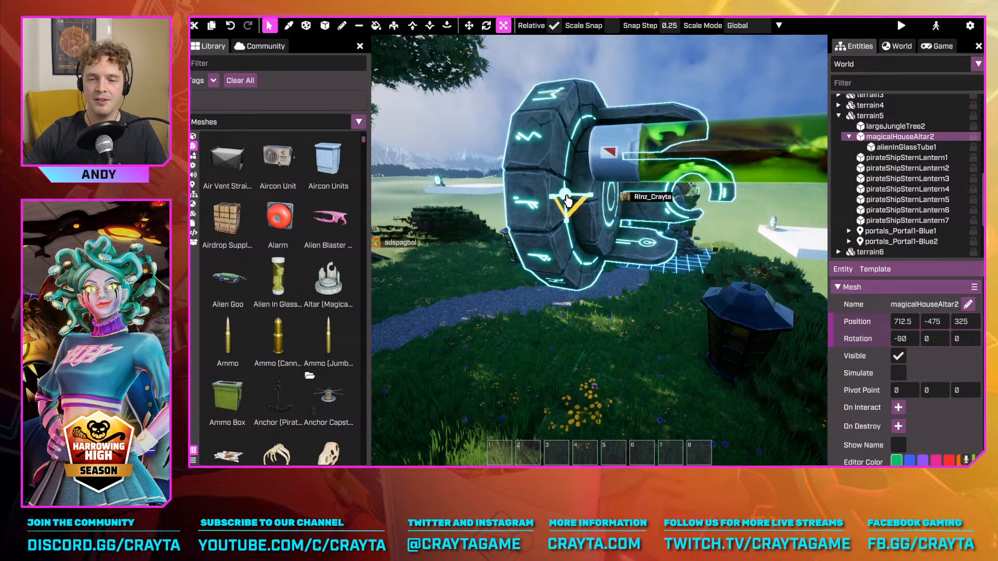
pyautogui.moveTo(568, 200); pyautogui.dragTo(572, 179)
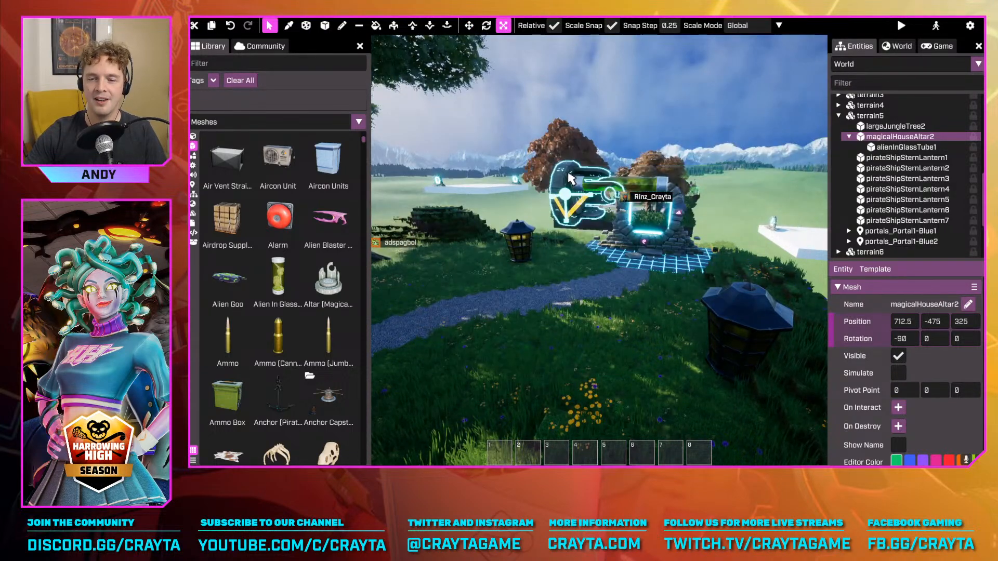
pyautogui.press('w')
pyautogui.moveTo(592, 187); pyautogui.dragTo(561, 244, button='right')
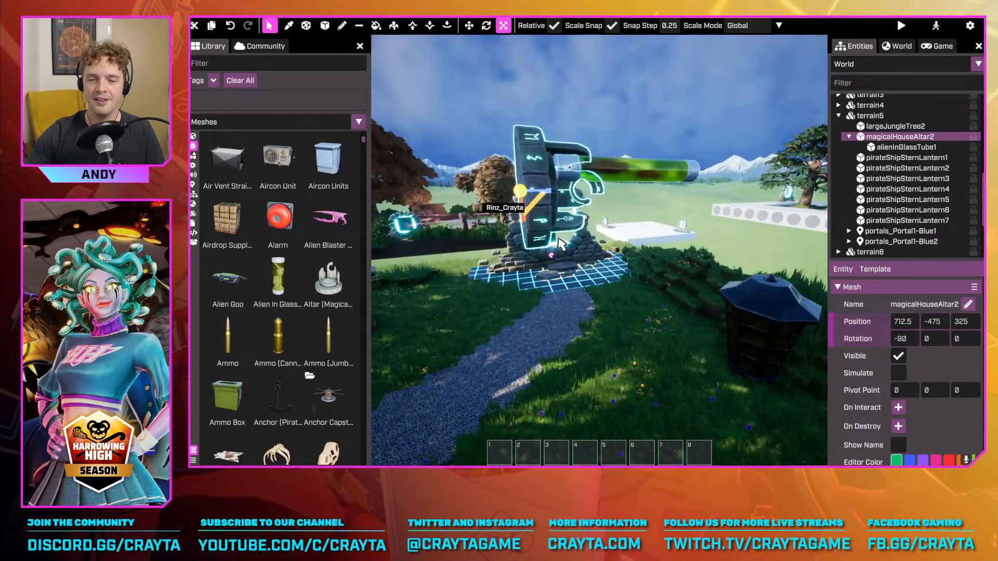
# Delete the magical house altar together with its attached glass tube
pyautogui.press('w')
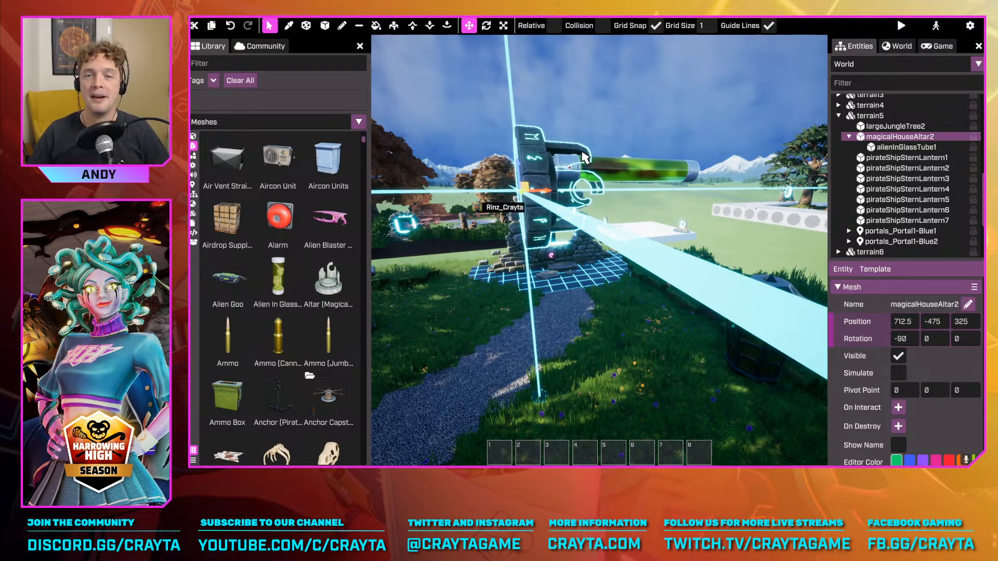
pyautogui.press('Delete')
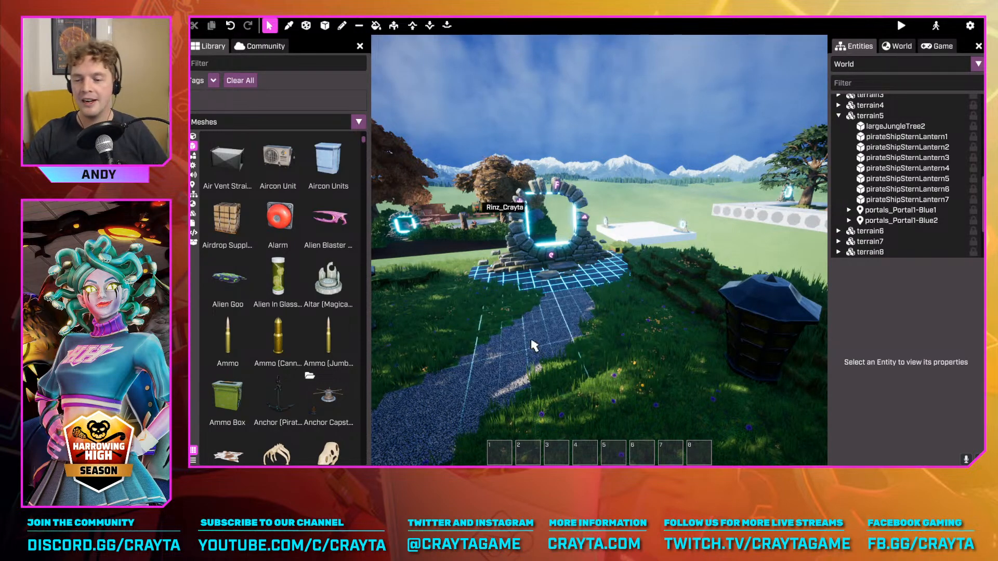
# Examine the nearby lantern and the surrounding island, from ground level and from above
pyautogui.moveTo(677, 378); pyautogui.dragTo(677, 379, button='right')
pyautogui.press('w')
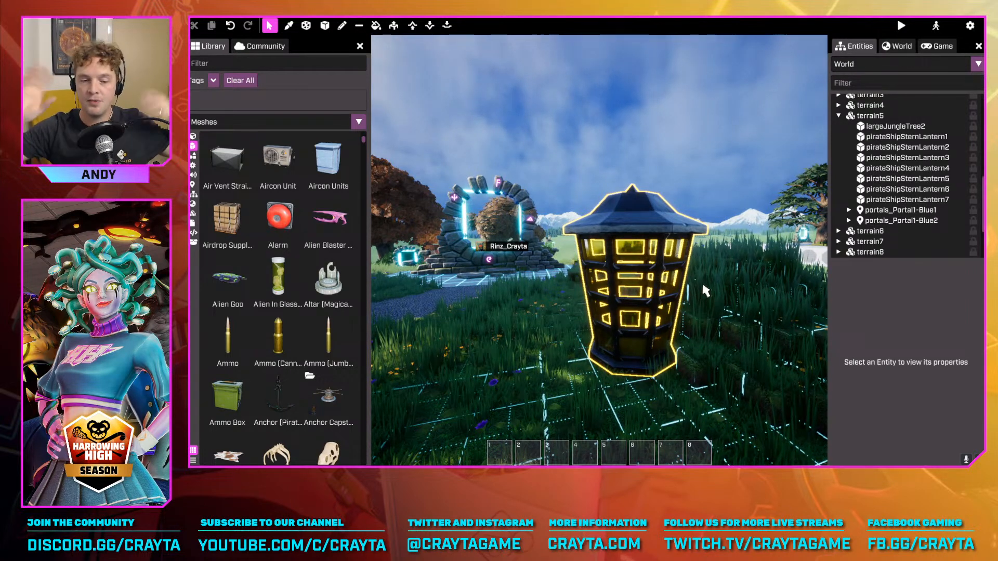
pyautogui.press('s')
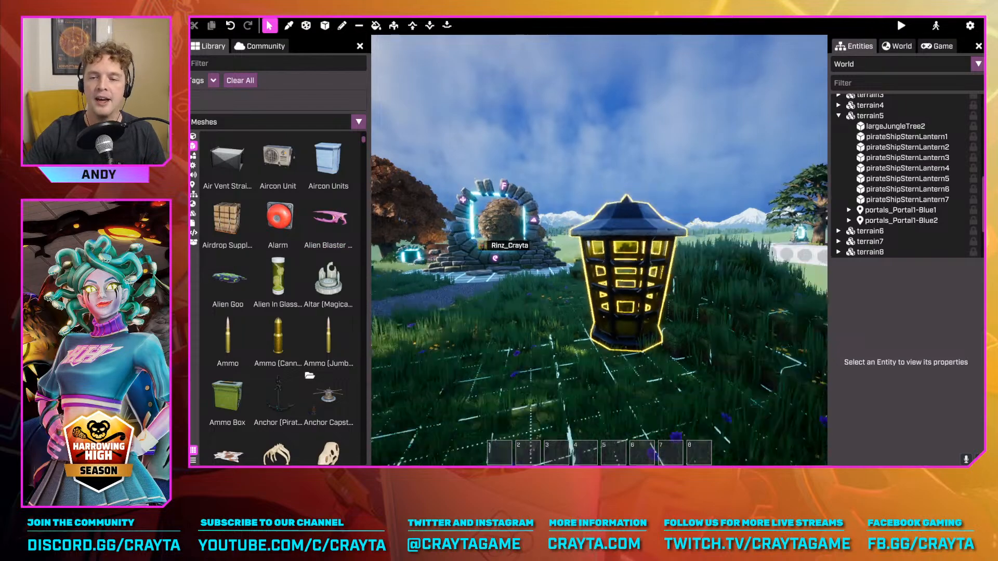
pyautogui.moveTo(618, 292); pyautogui.dragTo(615, 293, button='right')
pyautogui.press('w')
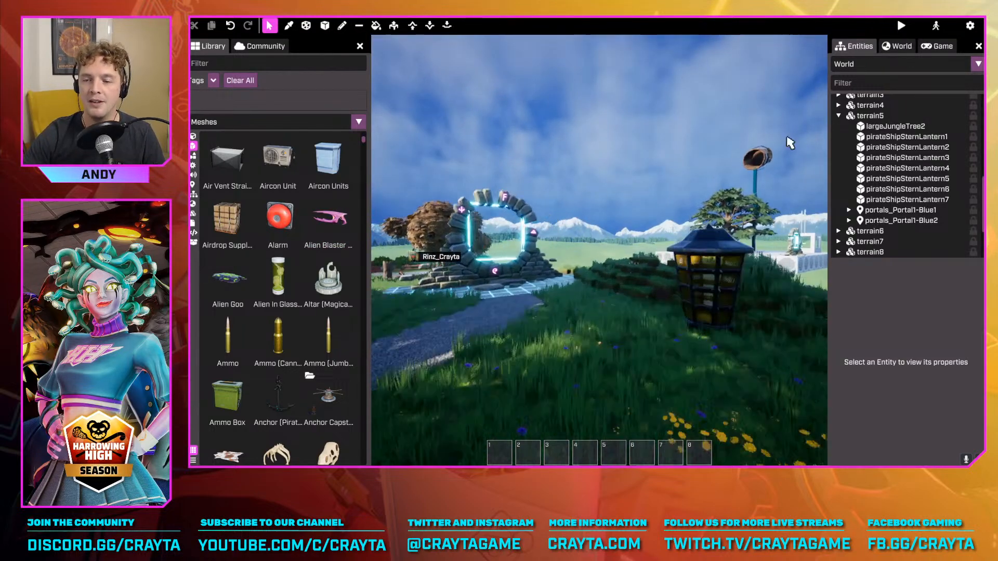
pyautogui.moveTo(789, 143)
pyautogui.mouseDown(button='right')
pyautogui.moveTo(822, 143)
pyautogui.moveTo(798, 140)
pyautogui.mouseUp(button='right')
pyautogui.press('d')
pyautogui.moveTo(599, 251); pyautogui.dragTo(606, 150, button='right')
pyautogui.press('a')
pyautogui.press('s')
pyautogui.press('w')
pyautogui.press('w')
pyautogui.moveTo(599, 250); pyautogui.dragTo(426, 307, button='right')
# Show the Effects in the library and filter them by FIRE
pyautogui.click(194, 155)
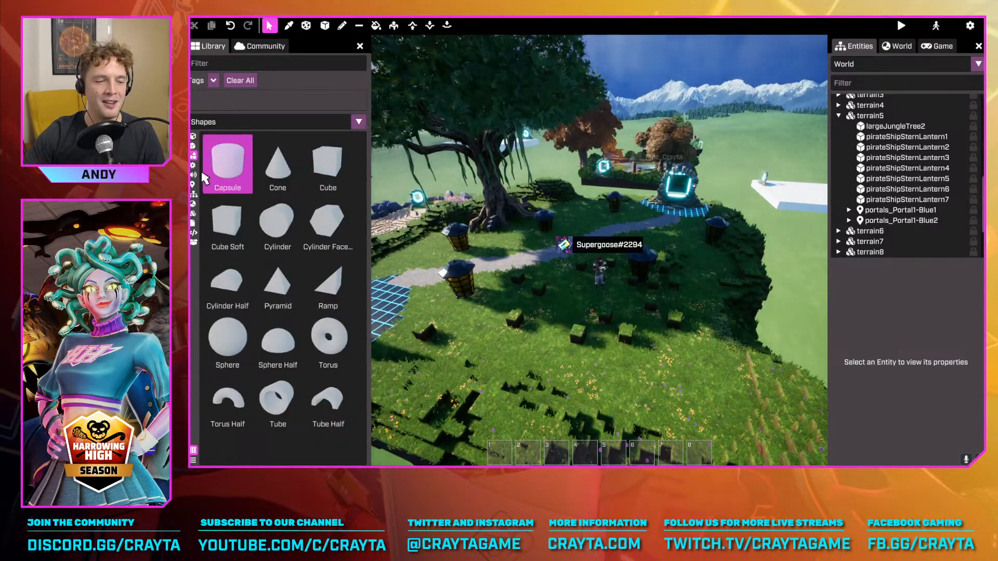
pyautogui.click(193, 165)
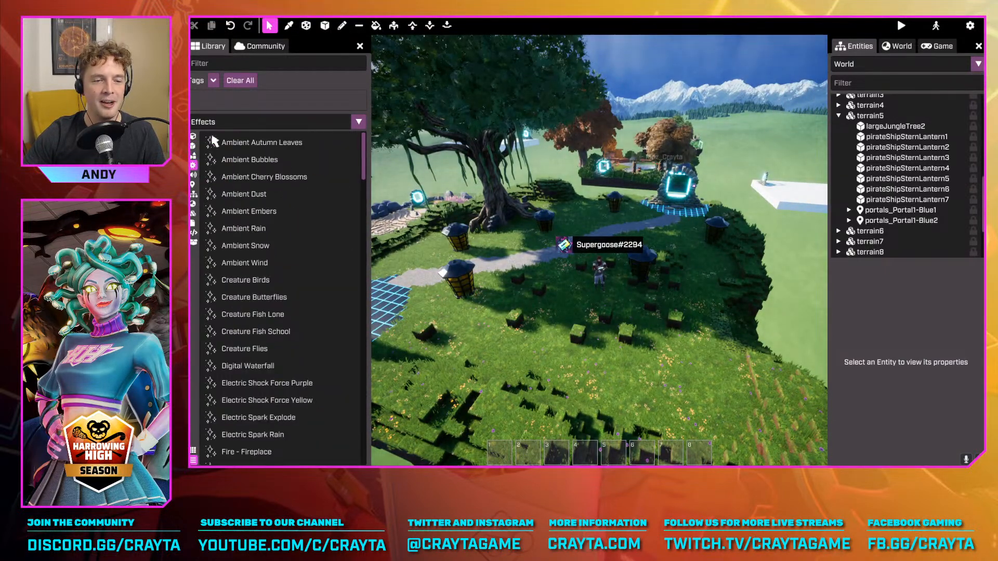
pyautogui.click(193, 157)
pyautogui.click(193, 166)
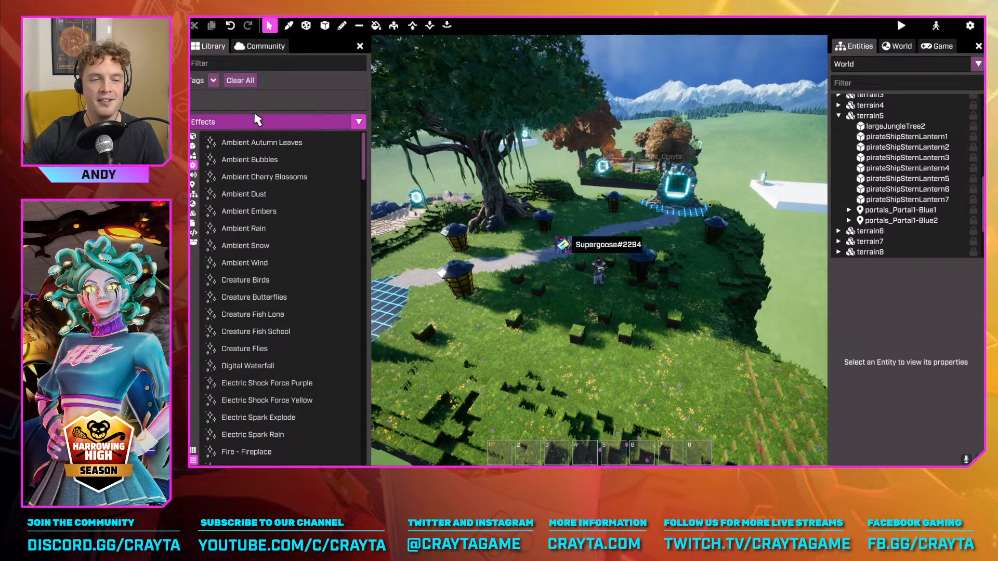
pyautogui.click(229, 63)
pyautogui.write('FIRE')
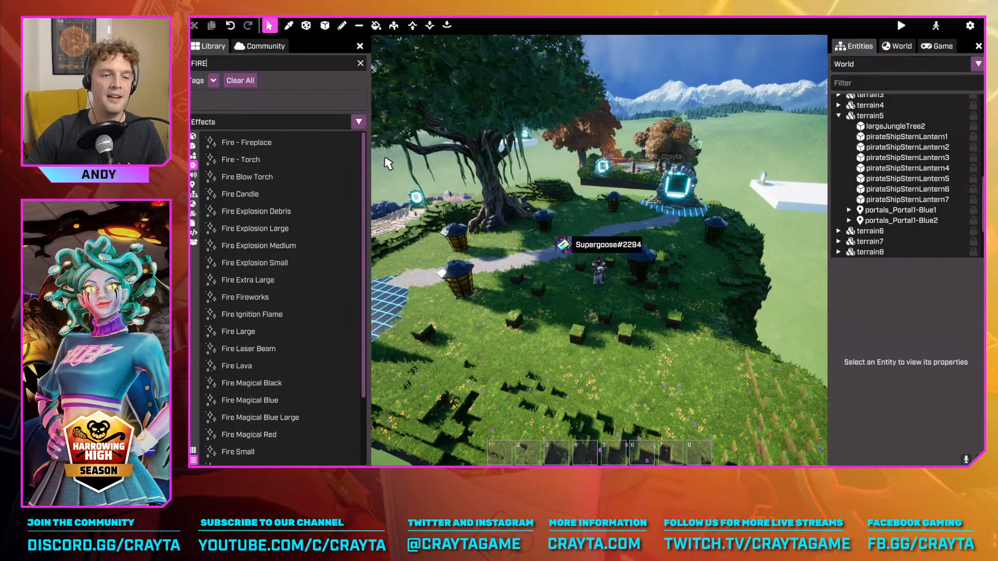
# Place a Fire - Fireplace effect on the open grass at 700, 650, 0
pyautogui.click(247, 148)
pyautogui.scroll(3, 614, 331)
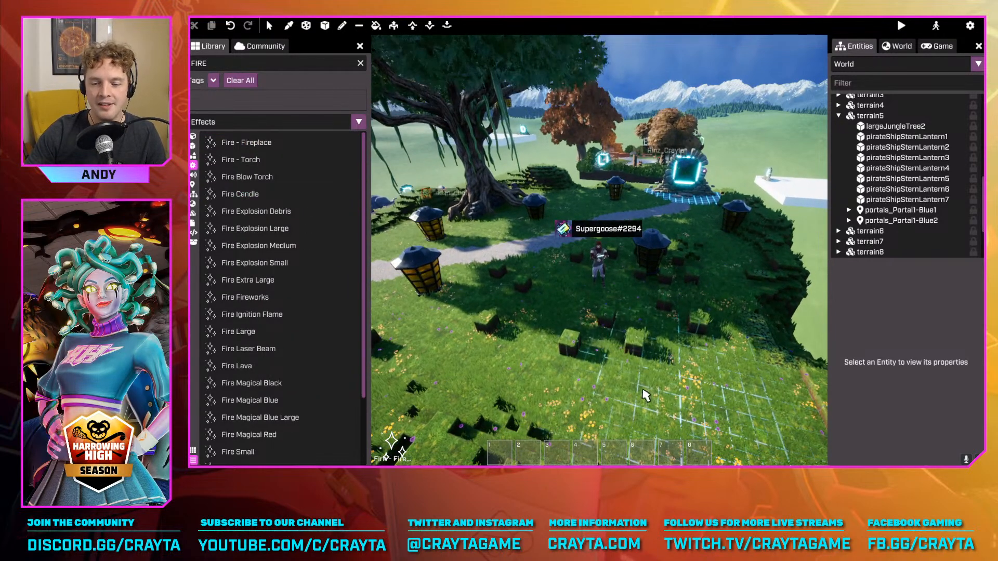
pyautogui.click(645, 396)
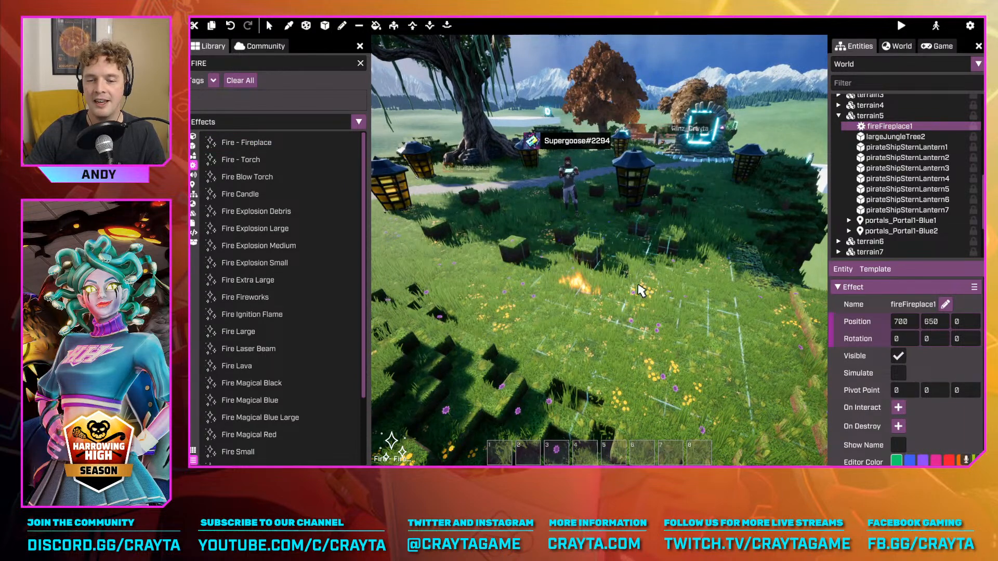
# Select the fireplace effect and set its Intensity to 0.9 and its fire amount to 7.2
pyautogui.click(650, 319)
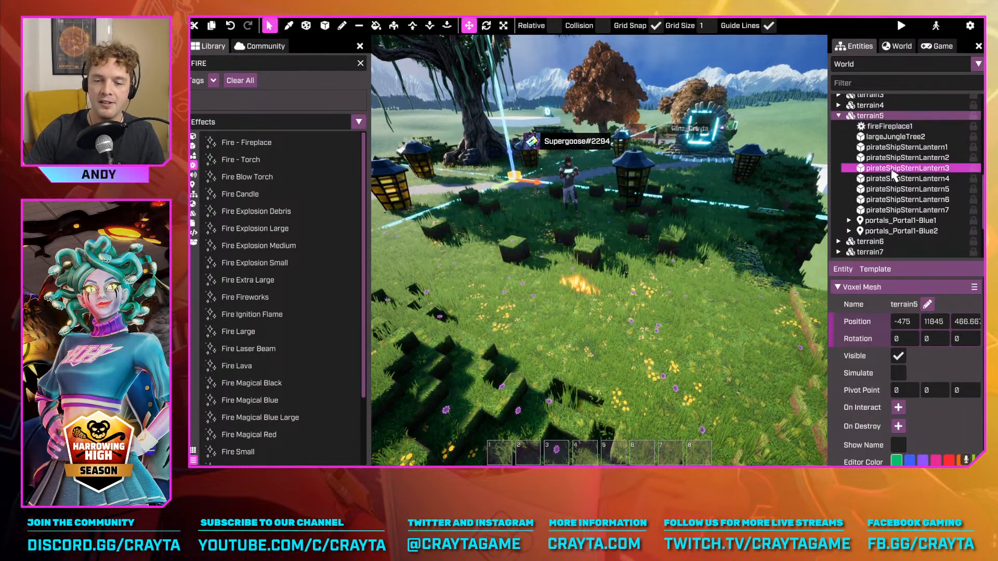
pyautogui.click(901, 128)
pyautogui.click(682, 350)
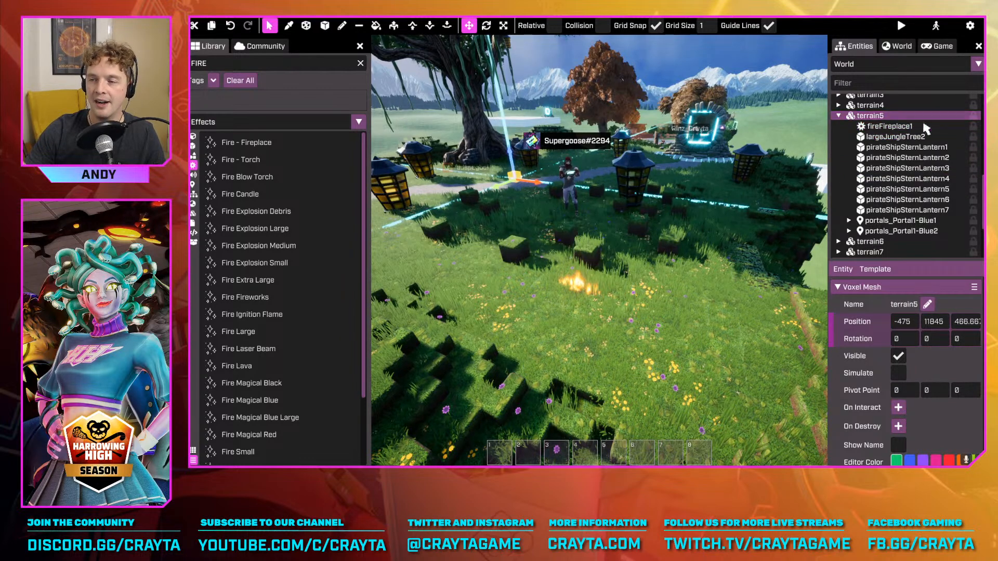
pyautogui.click(926, 129)
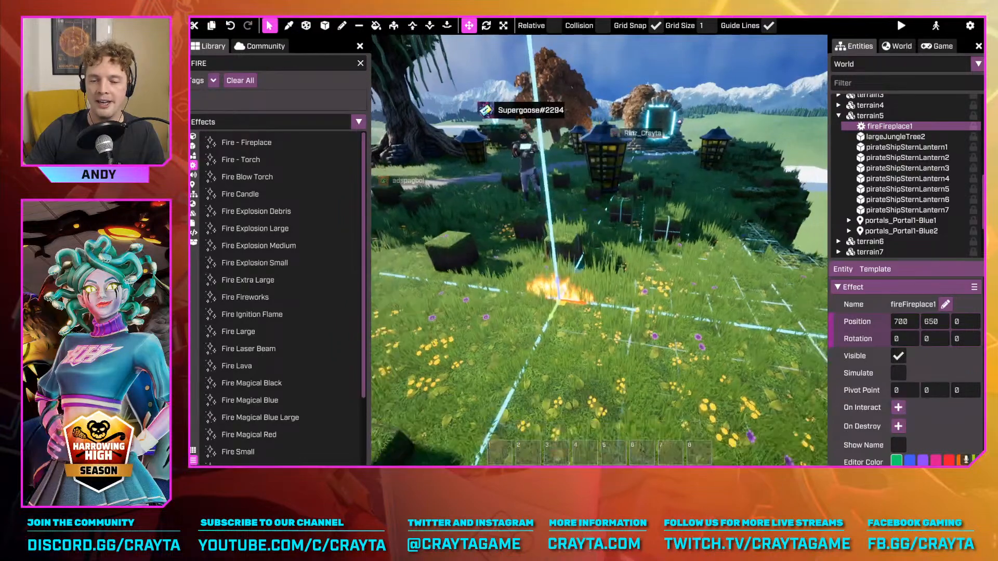
pyautogui.scroll(-5, 906, 405)
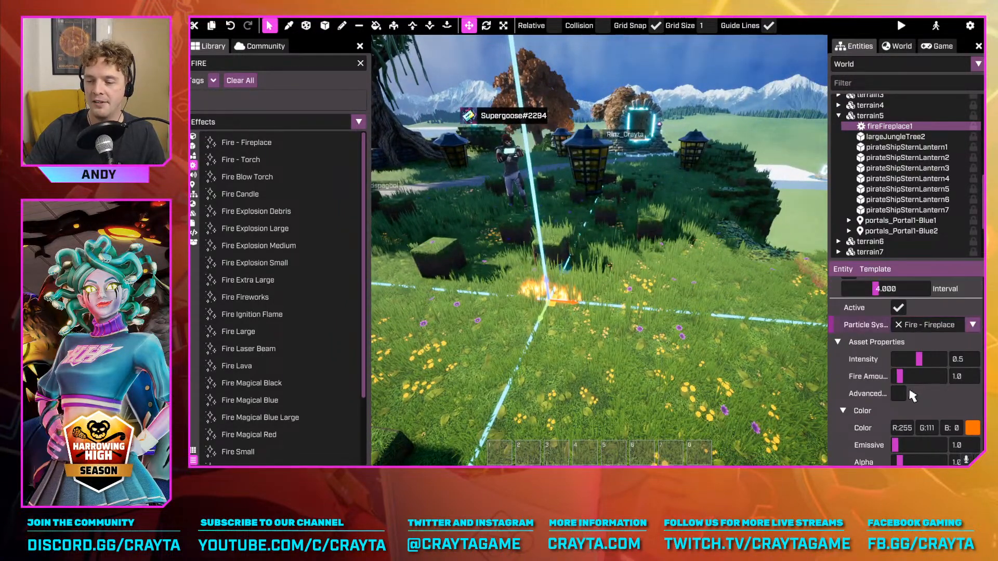
pyautogui.moveTo(914, 384); pyautogui.dragTo(929, 377)
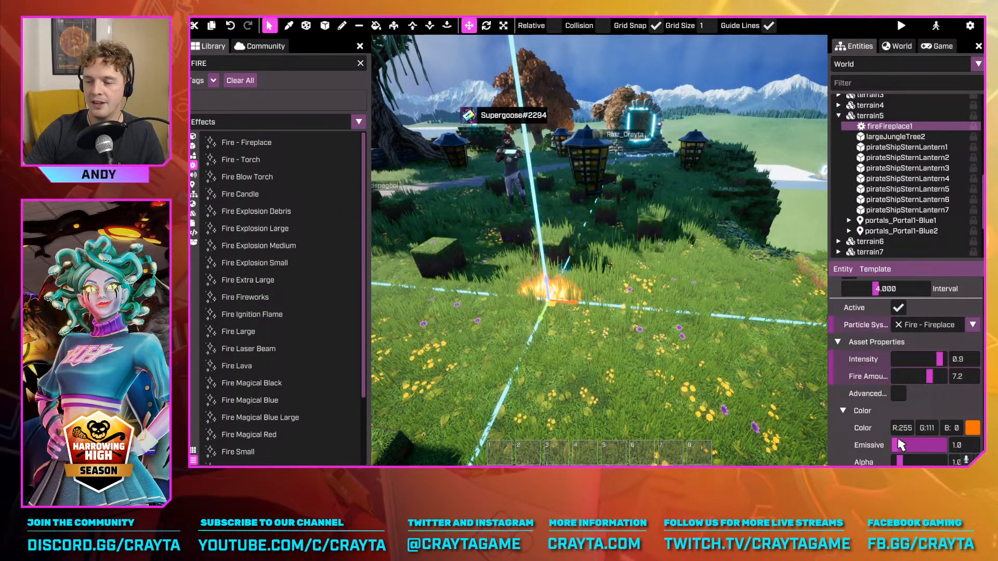
# Enlarge the fire's Cylinder emitter by setting its first two numeric values to 709.5 and 0.7
pyautogui.scroll(-3, 908, 416)
pyautogui.scroll(-2, 909, 364)
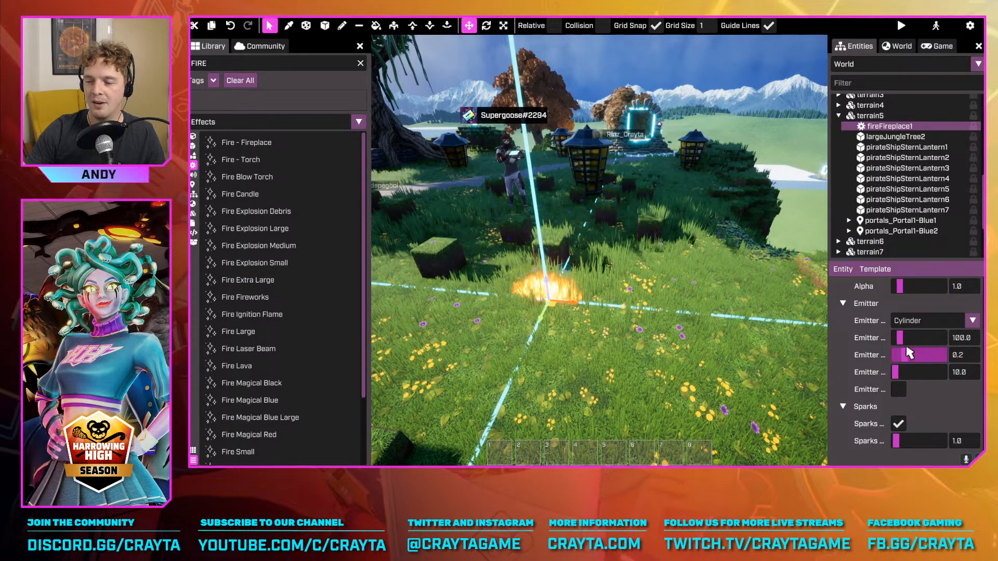
pyautogui.moveTo(915, 338); pyautogui.dragTo(927, 355)
pyautogui.press('s')
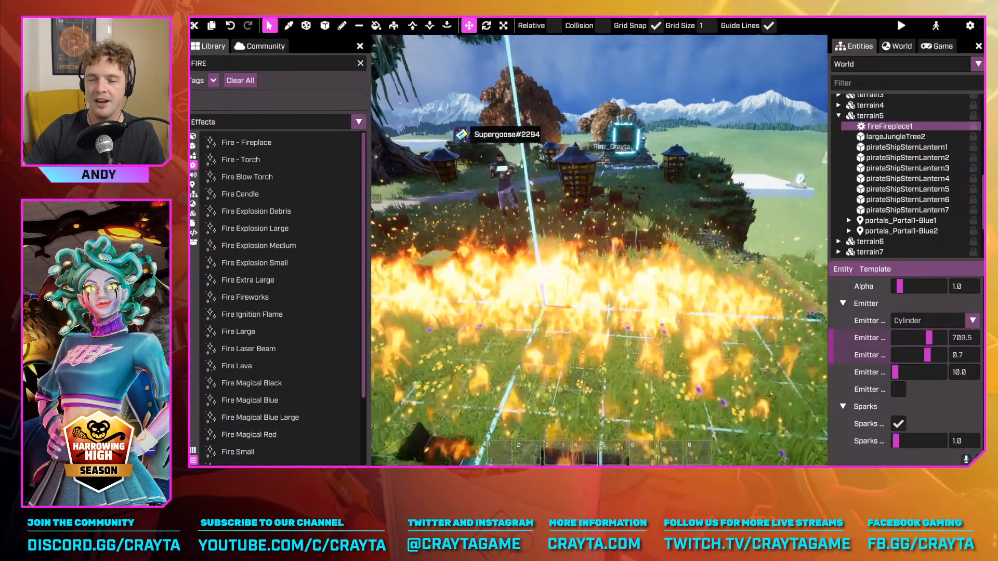
# View the widespread flames from several sides and delete the fireplace effect
pyautogui.press('w')
pyautogui.press('d')
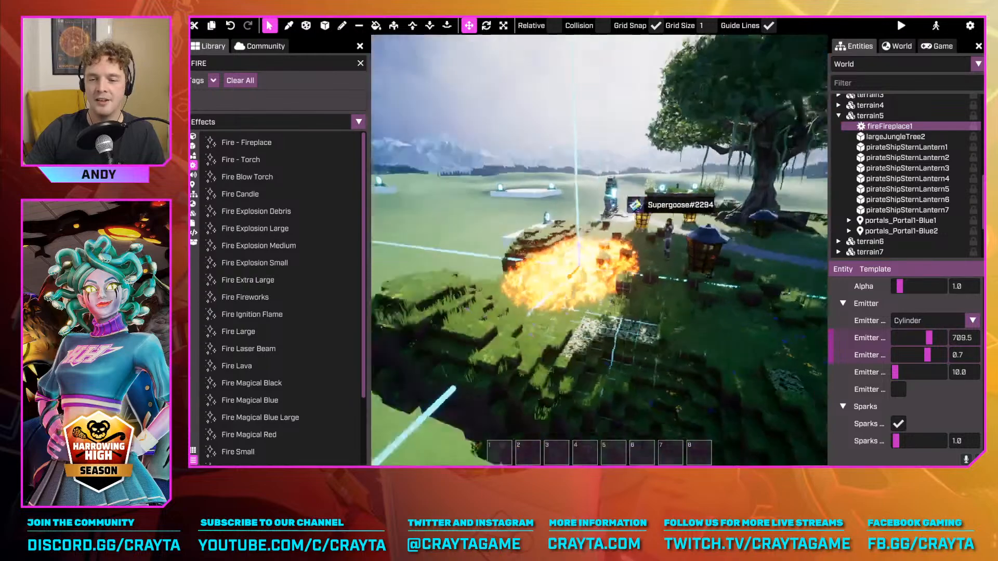
pyautogui.press('d')
pyautogui.press('w')
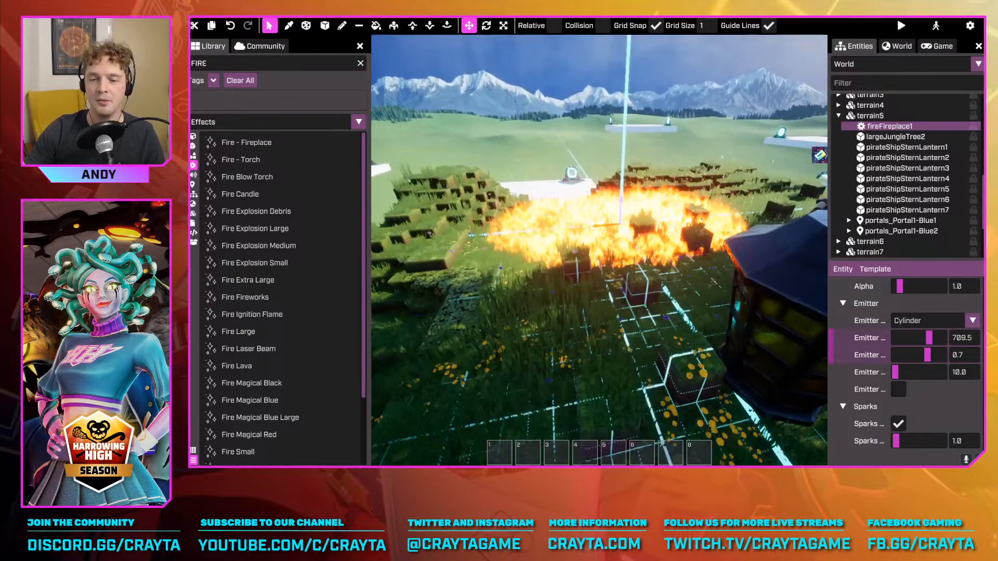
pyautogui.press('a')
pyautogui.moveTo(780, 322); pyautogui.dragTo(838, 307, button='right')
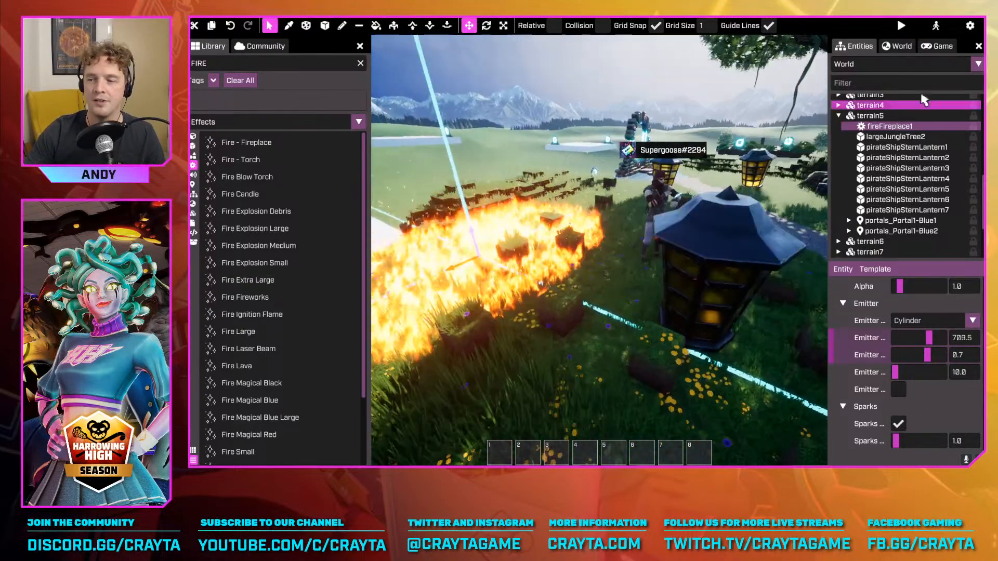
pyautogui.press('Delete')
# Look through the library's Sounds and Primitives and place an NPC on the grass near the lantern
pyautogui.click(194, 176)
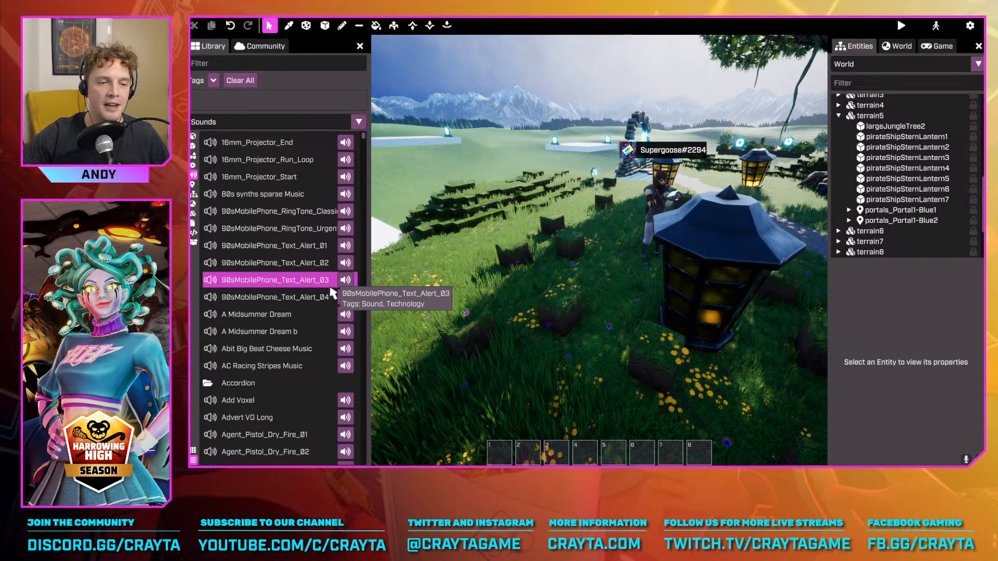
pyautogui.click(192, 186)
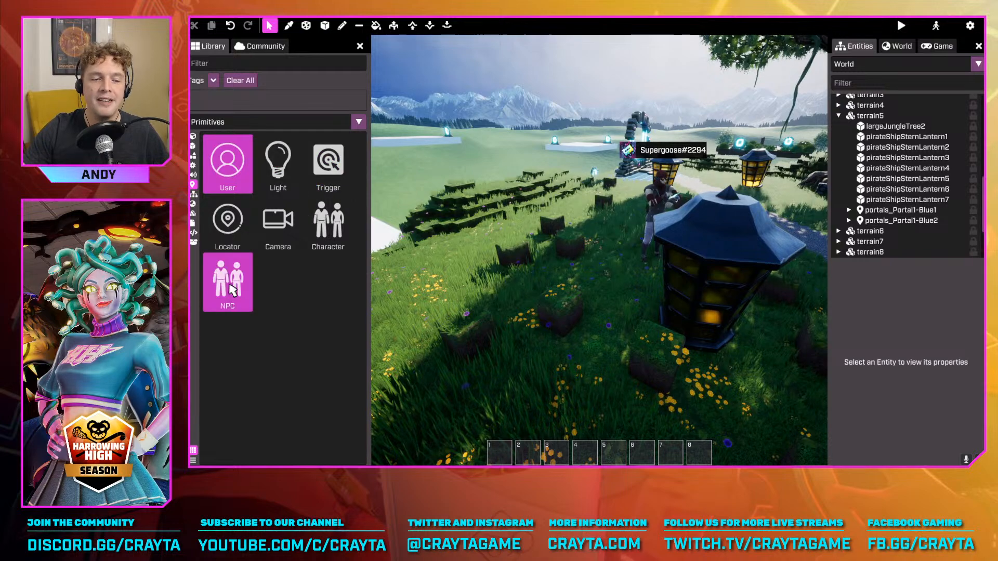
pyautogui.moveTo(227, 283); pyautogui.dragTo(538, 282)
pyautogui.click(538, 281)
pyautogui.moveTo(538, 281); pyautogui.dragTo(614, 255, button='right')
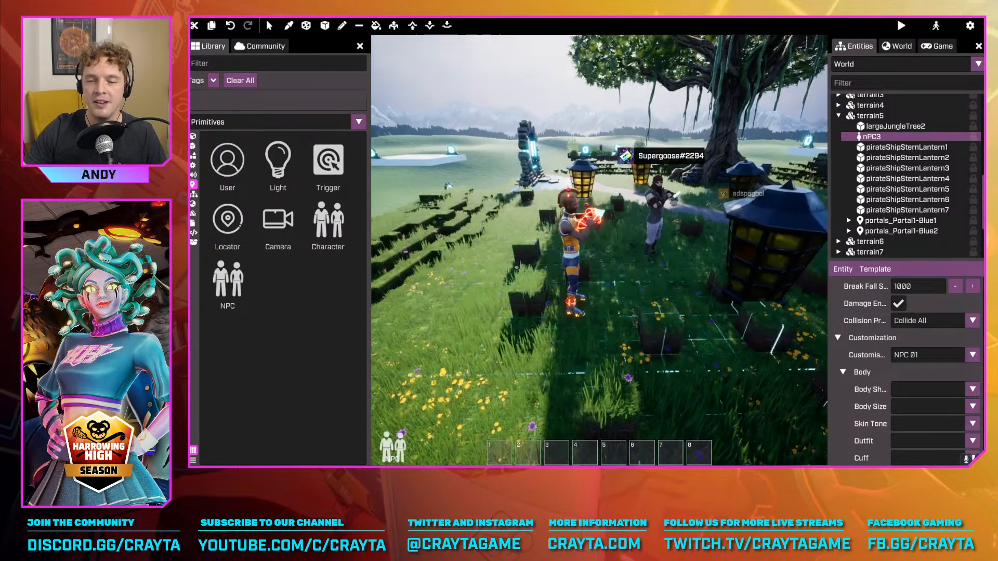
# Review the body and head customization options of the placed NPC
pyautogui.scroll(-2, 936, 359)
pyautogui.scroll(-2, 942, 347)
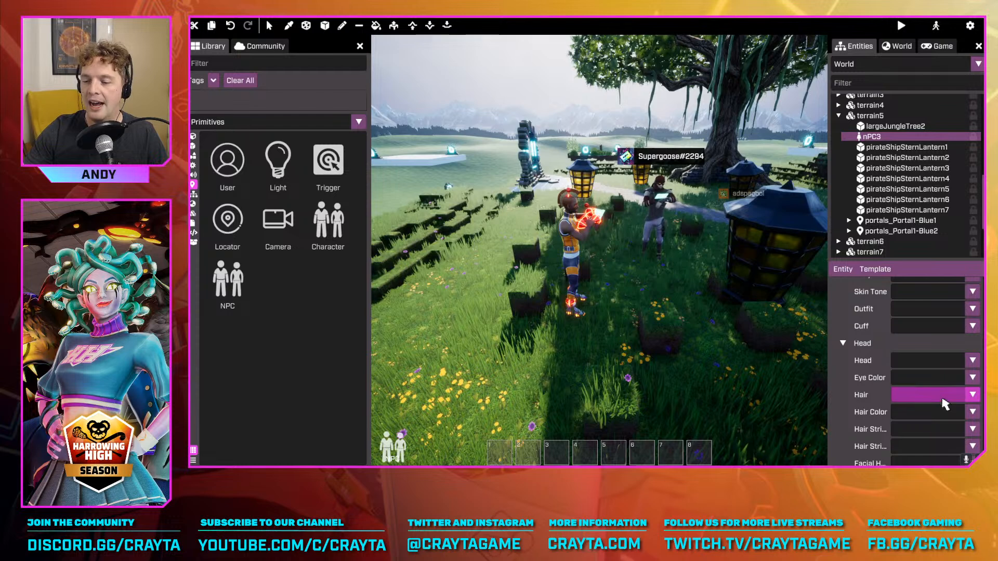
pyautogui.scroll(3, 946, 396)
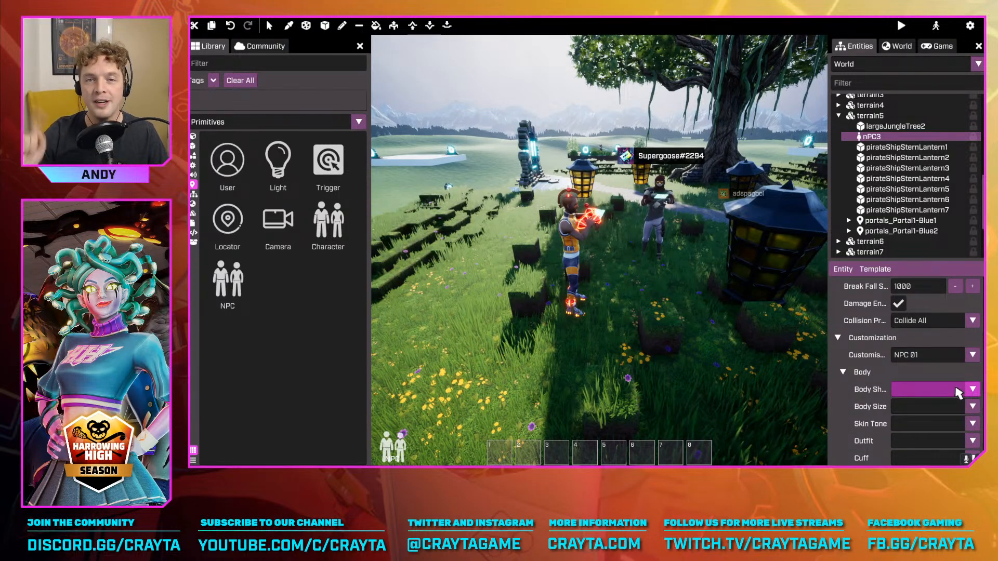
pyautogui.scroll(-1, 947, 351)
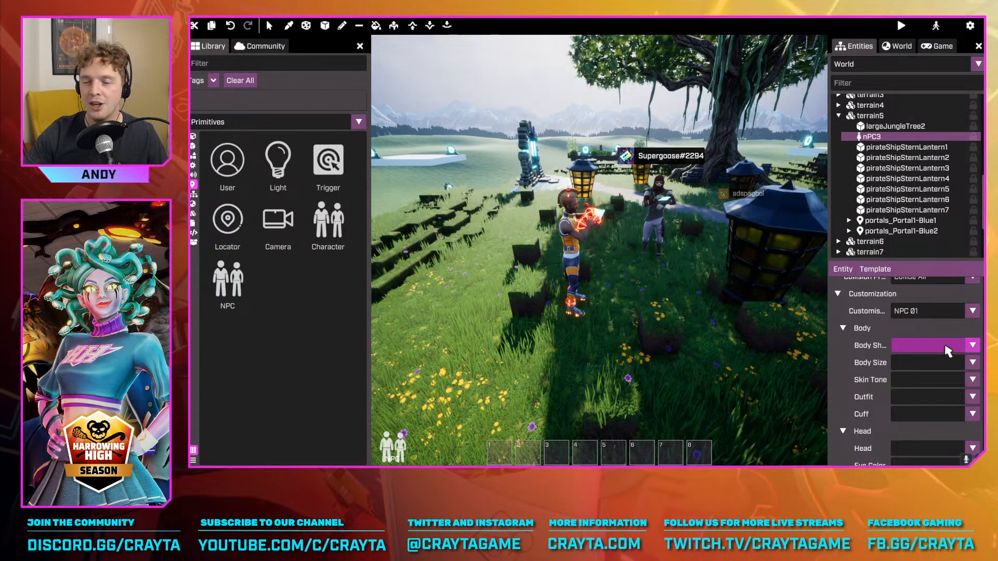
pyautogui.scroll(4, 957, 356)
pyautogui.scroll(-7, 977, 367)
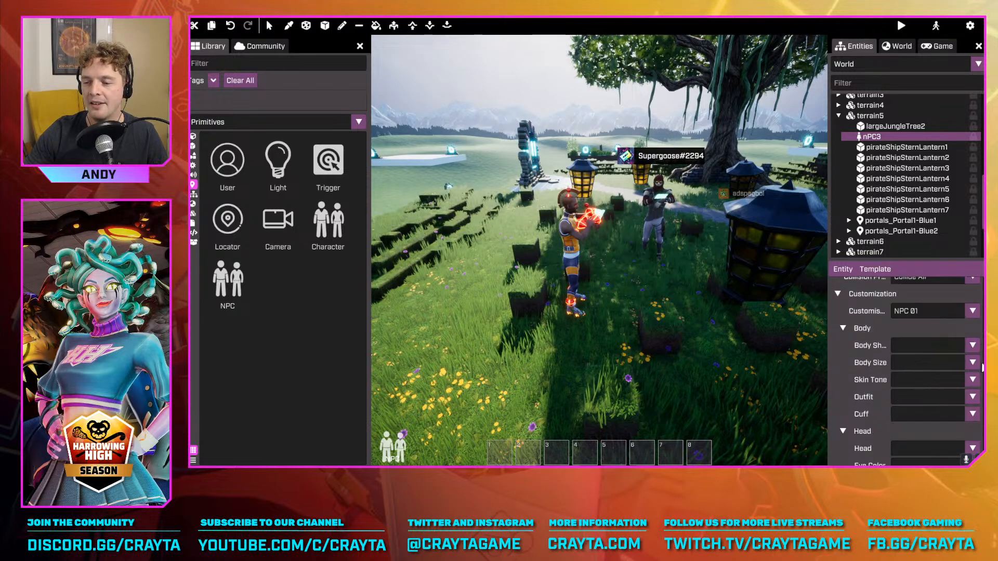
pyautogui.scroll(3, 980, 367)
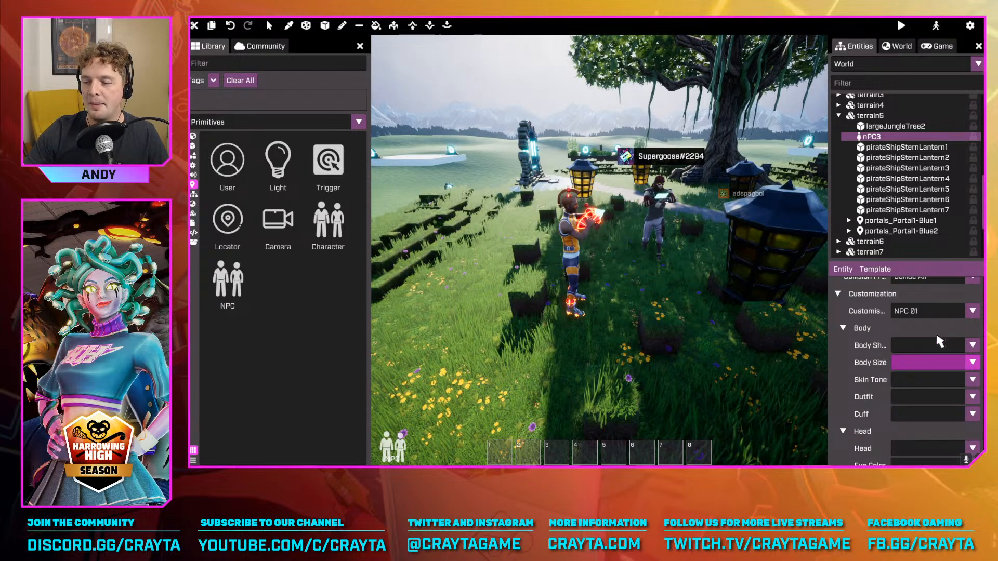
# Set the NPC's outfit to Free Hugz and view the dressed character up close from the front
pyautogui.click(944, 312)
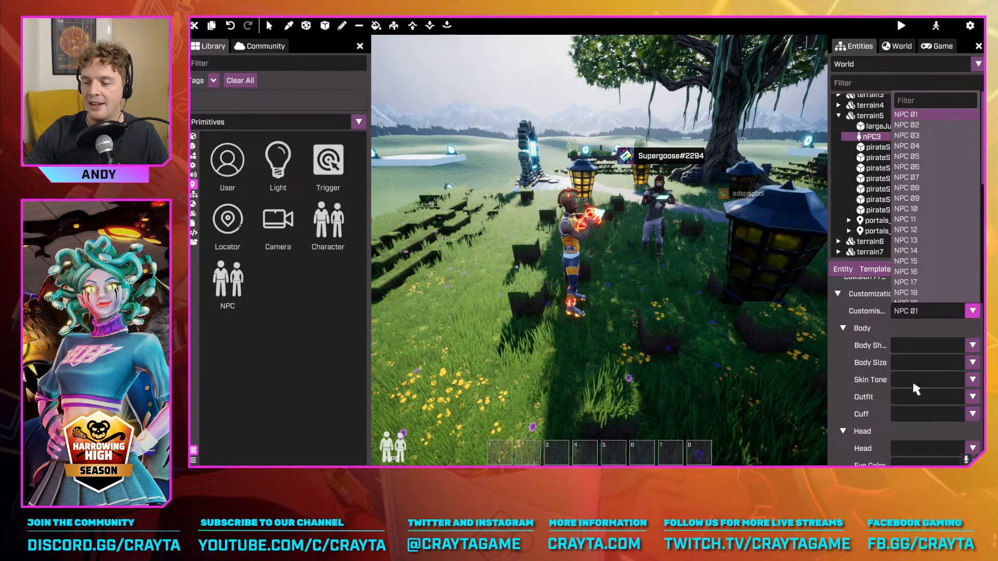
pyautogui.click(923, 399)
pyautogui.click(924, 400)
pyautogui.scroll(-5, 932, 333)
pyautogui.click(934, 315)
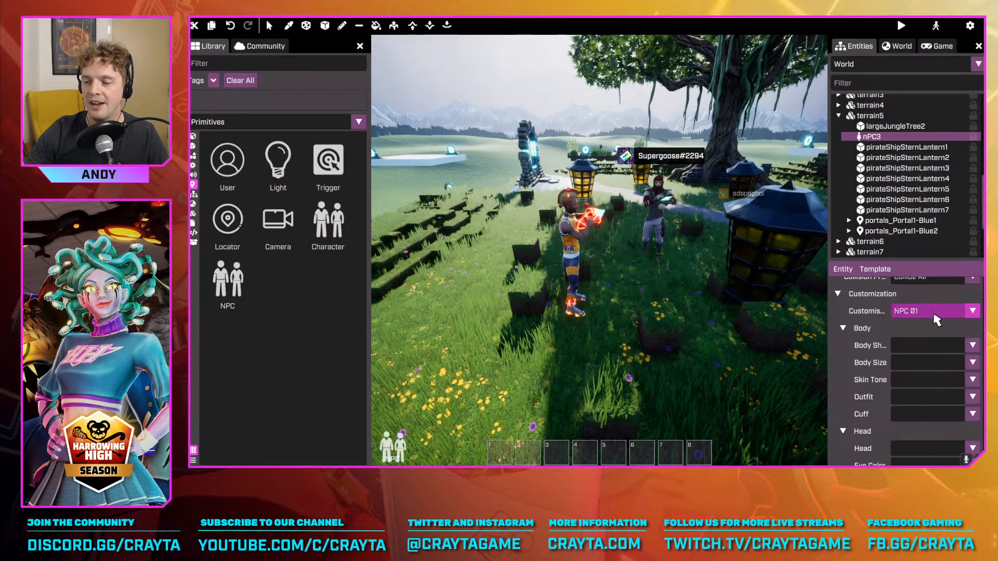
pyautogui.press('d')
pyautogui.moveTo(764, 265); pyautogui.dragTo(624, 249, button='right')
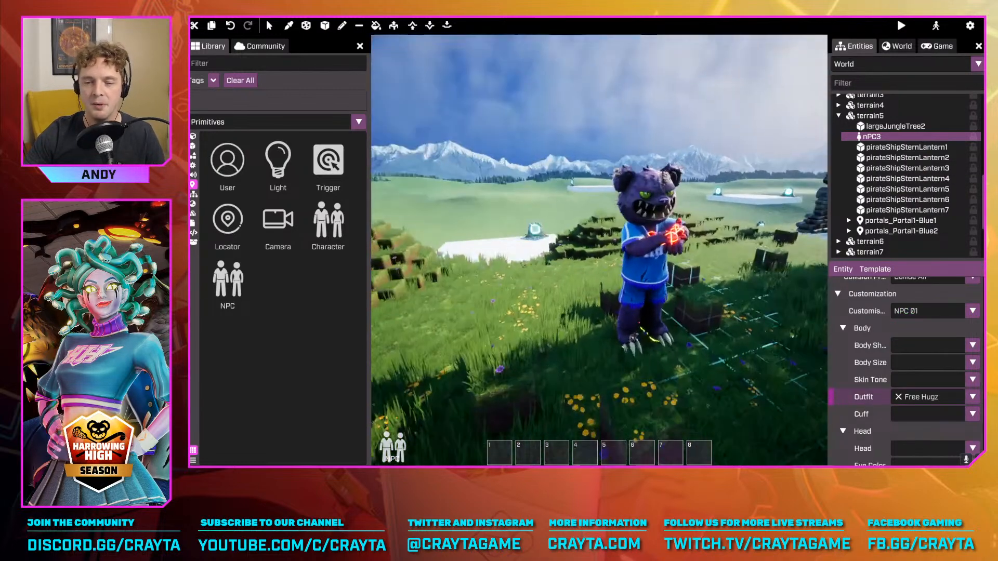
pyautogui.moveTo(631, 216); pyautogui.dragTo(640, 216, button='right')
pyautogui.press('d')
pyautogui.press('w')
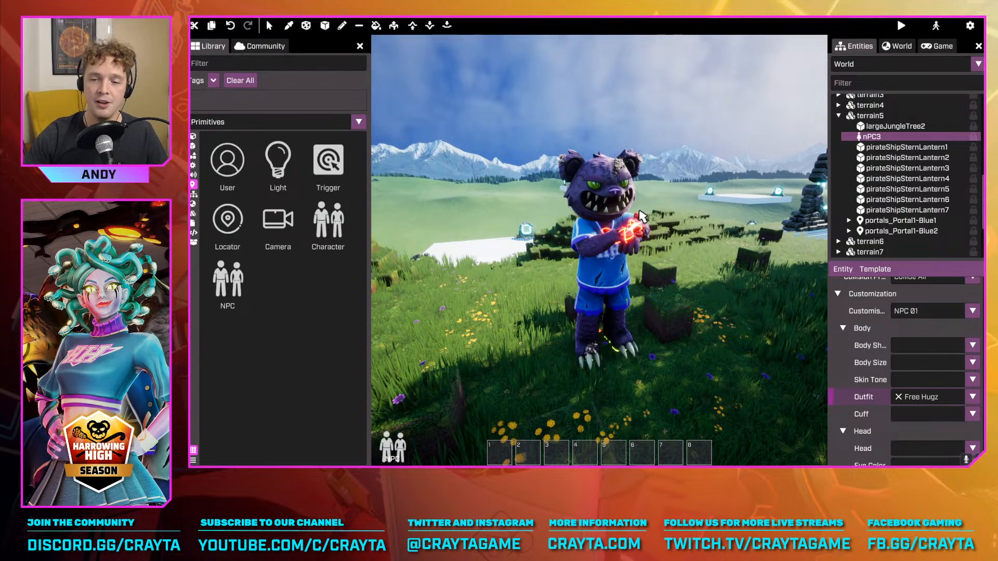
# Stop placing NPCs and delete the NPC in the Free Hugz outfit from the grass
pyautogui.press('Escape')
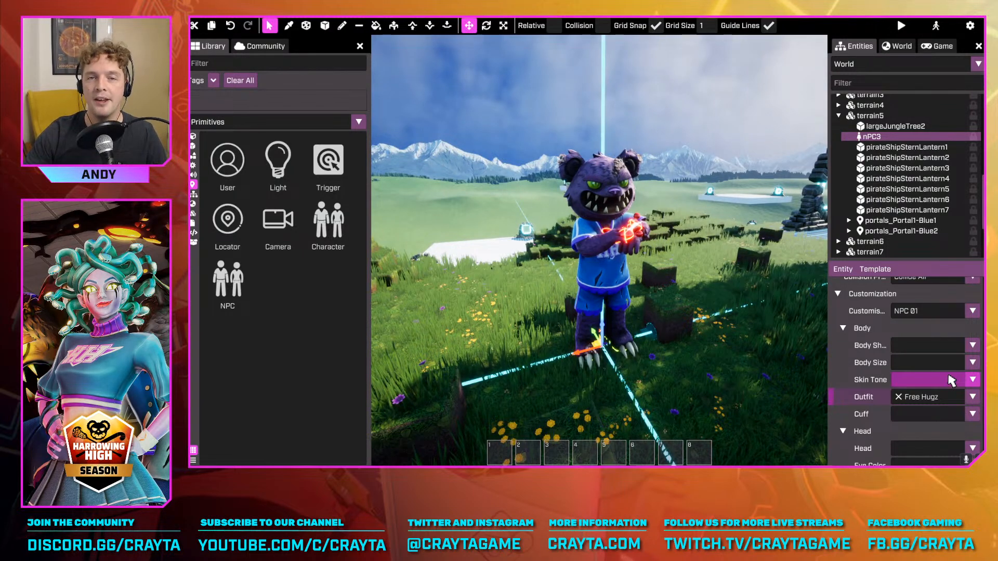
pyautogui.press('Escape')
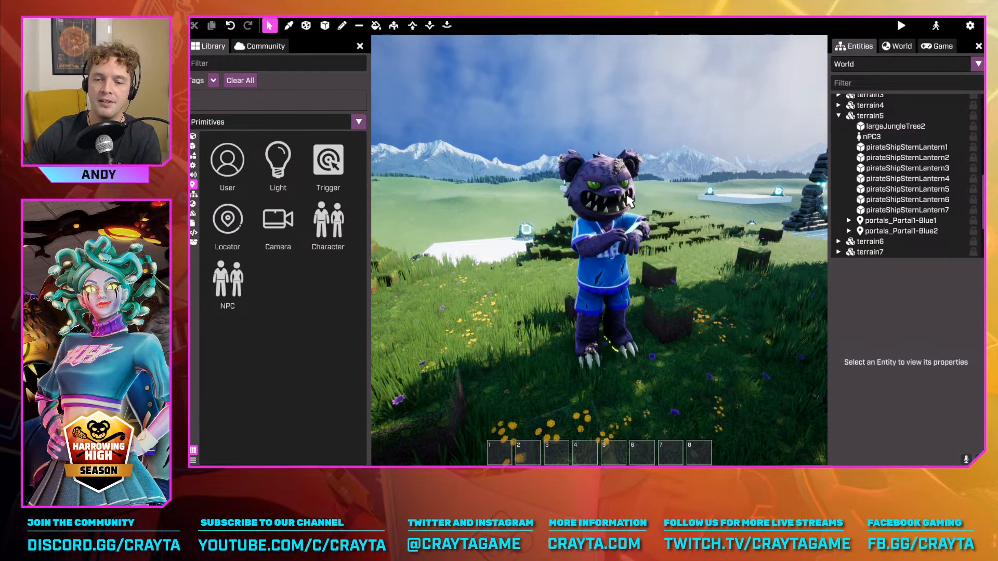
pyautogui.click(615, 259)
pyautogui.press('Delete')
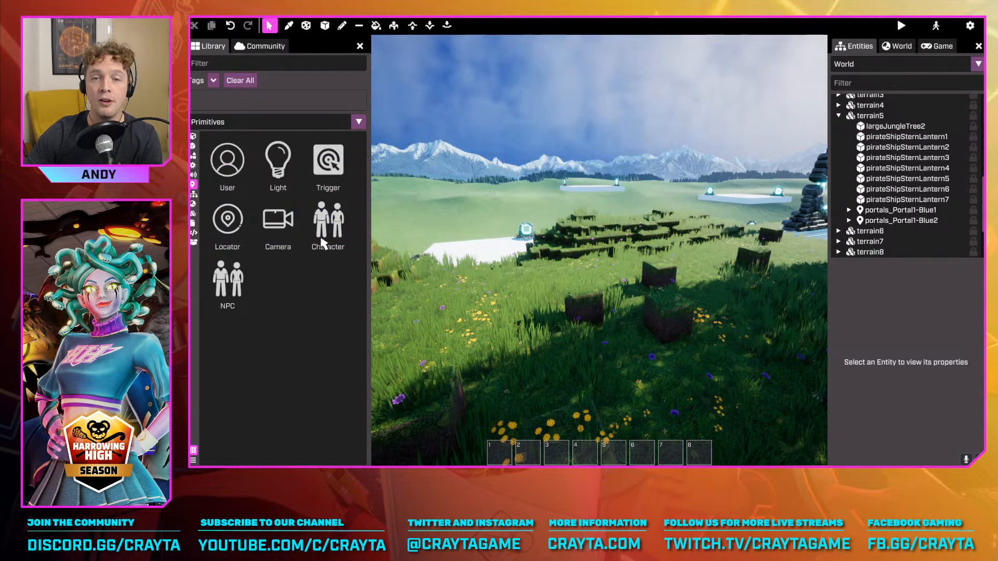
# Place four Collectable templates along the gravel path and near the portal
pyautogui.click(193, 197)
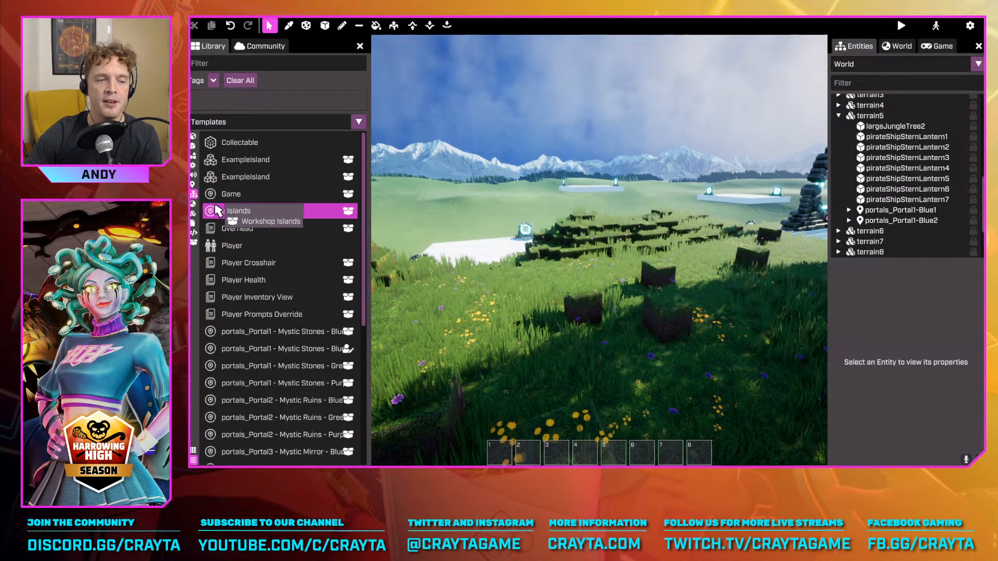
pyautogui.moveTo(658, 250); pyautogui.dragTo(570, 234, button='right')
pyautogui.press('w')
pyautogui.press('d')
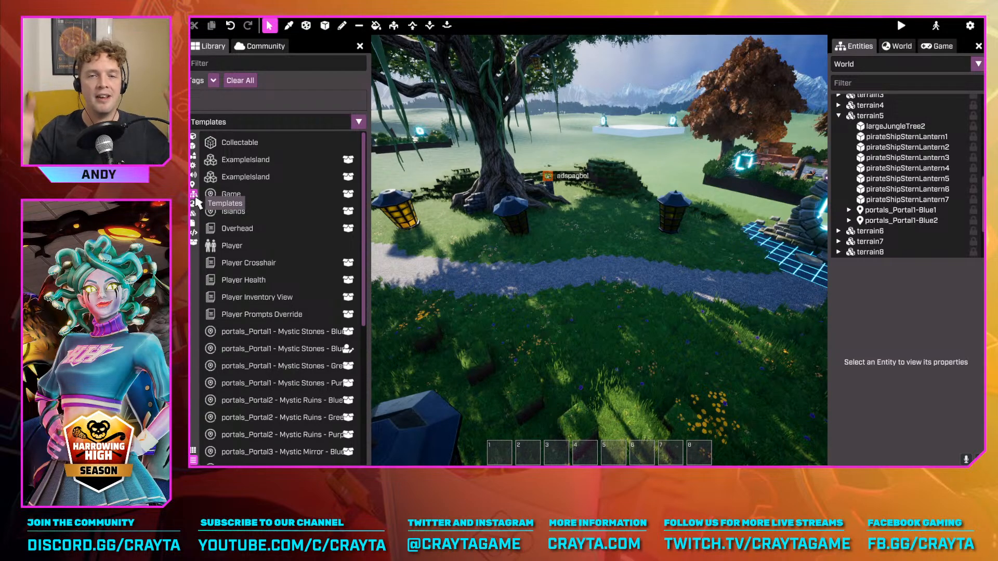
pyautogui.click(257, 149)
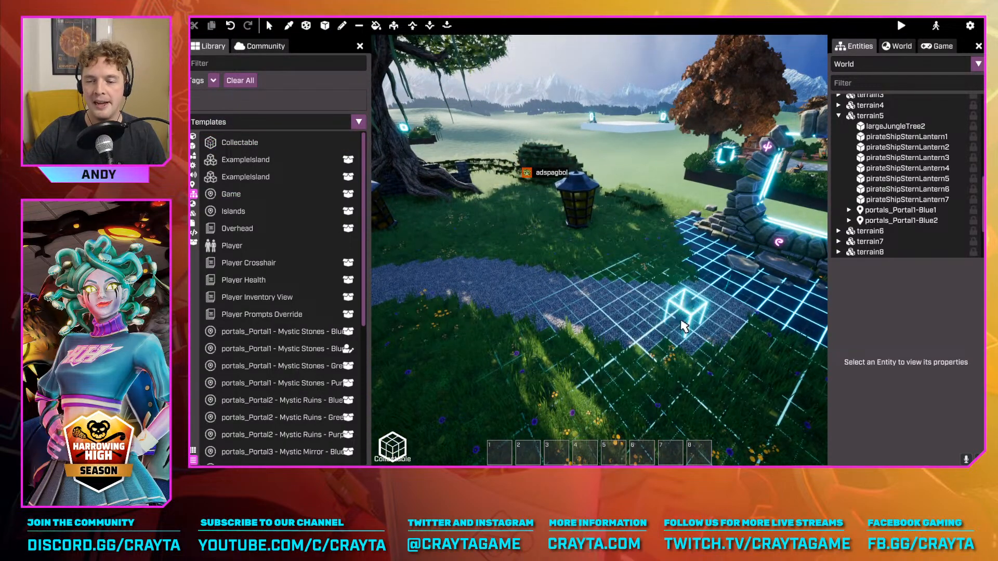
pyautogui.click(684, 326)
pyautogui.click(595, 278)
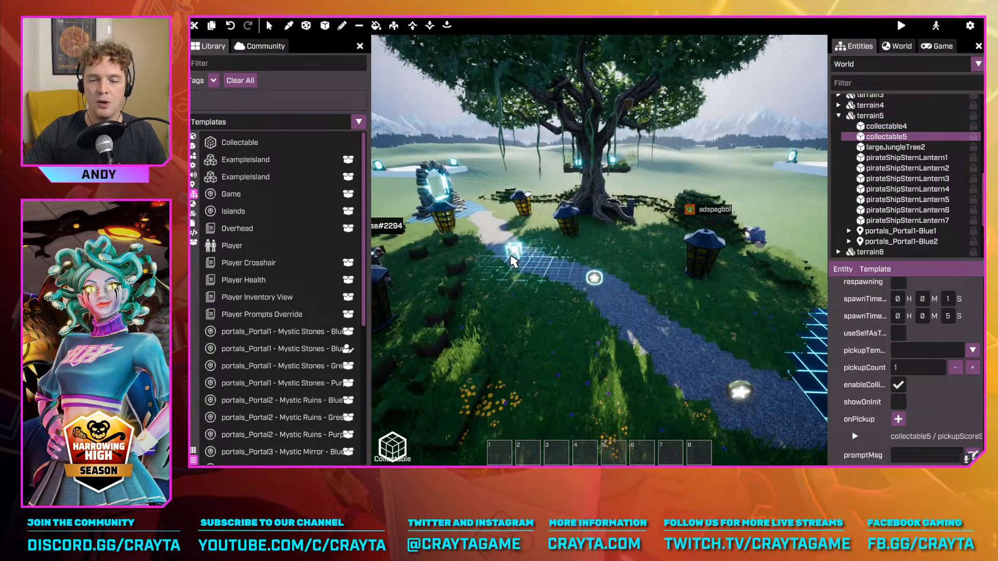
pyautogui.click(512, 258)
pyautogui.click(754, 314)
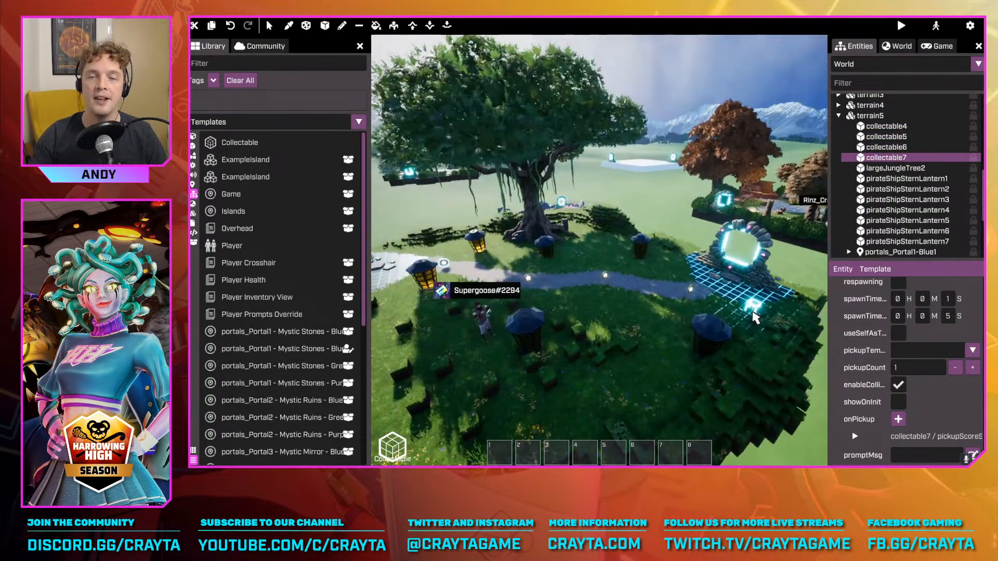
# Place five more Collectables on the grass around the path and lanterns, and end the placement
pyautogui.press('w')
pyautogui.moveTo(821, 234); pyautogui.dragTo(727, 216, button='right')
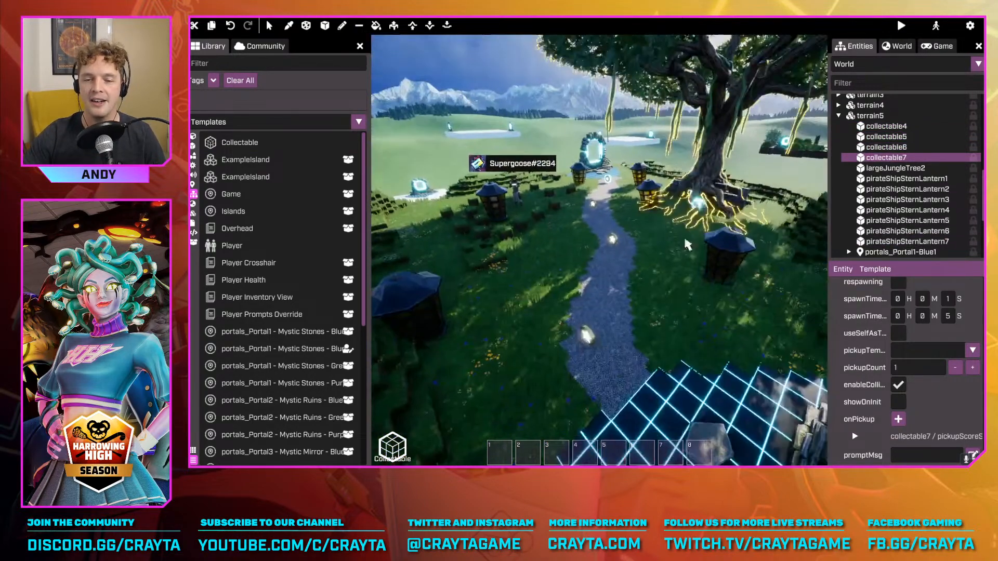
pyautogui.click(445, 249)
pyautogui.click(676, 229)
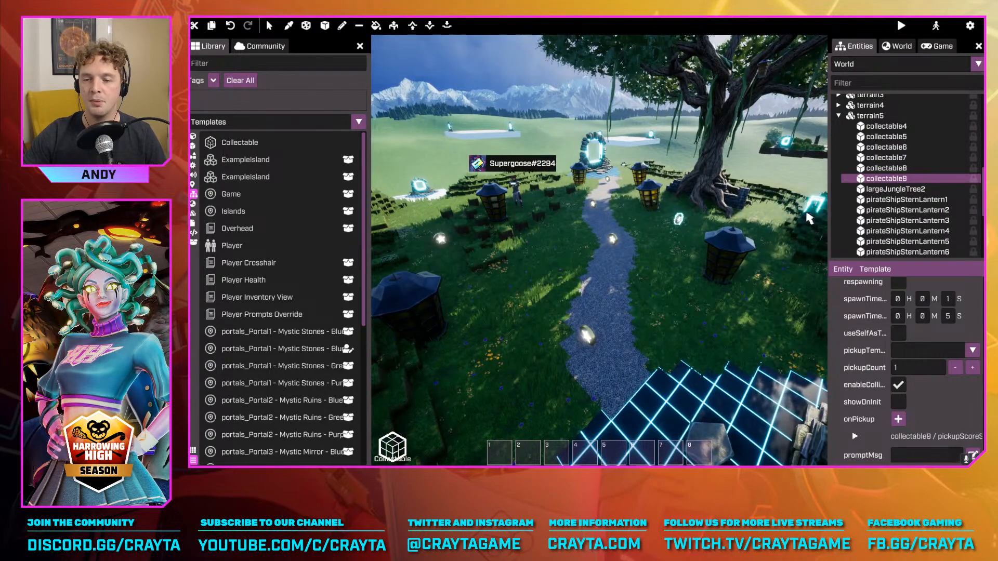
pyautogui.click(777, 231)
pyautogui.click(761, 347)
pyautogui.press('d')
pyautogui.moveTo(638, 326); pyautogui.dragTo(597, 319, button='right')
pyautogui.click(560, 332)
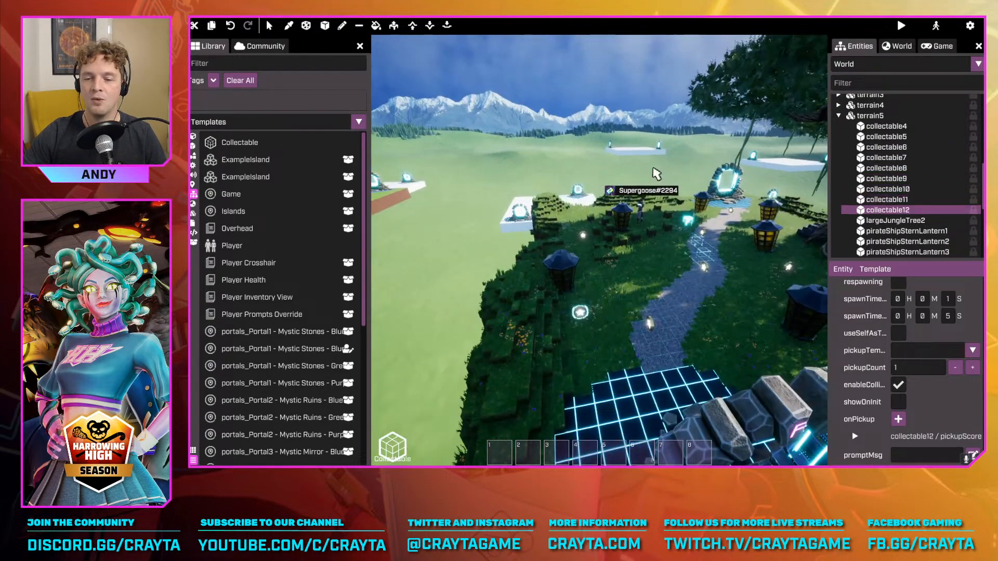
pyautogui.press('Escape')
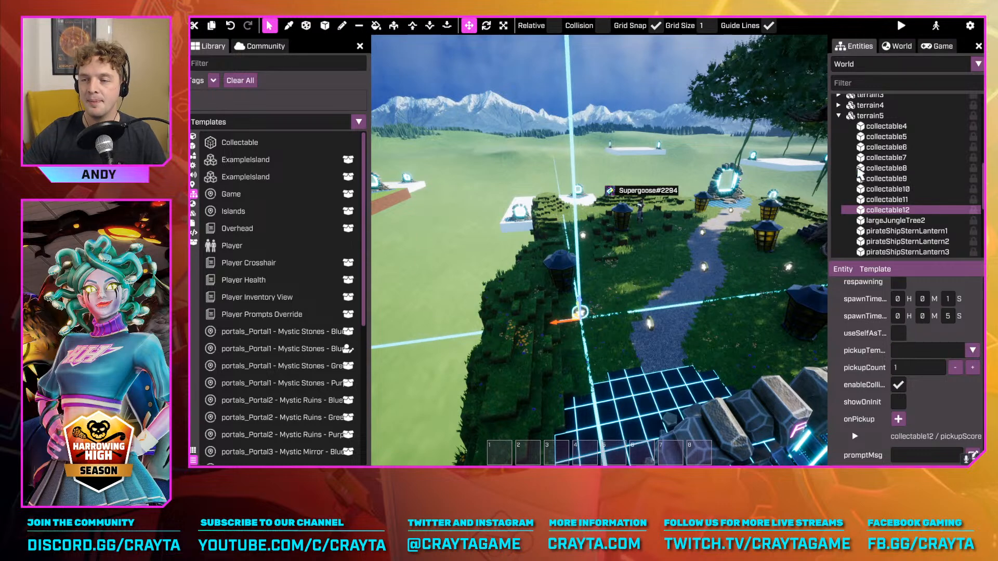
# Filter the world entities by "game", select gameController and examine its pickupSchedulerScript settings
pyautogui.scroll(5, 914, 191)
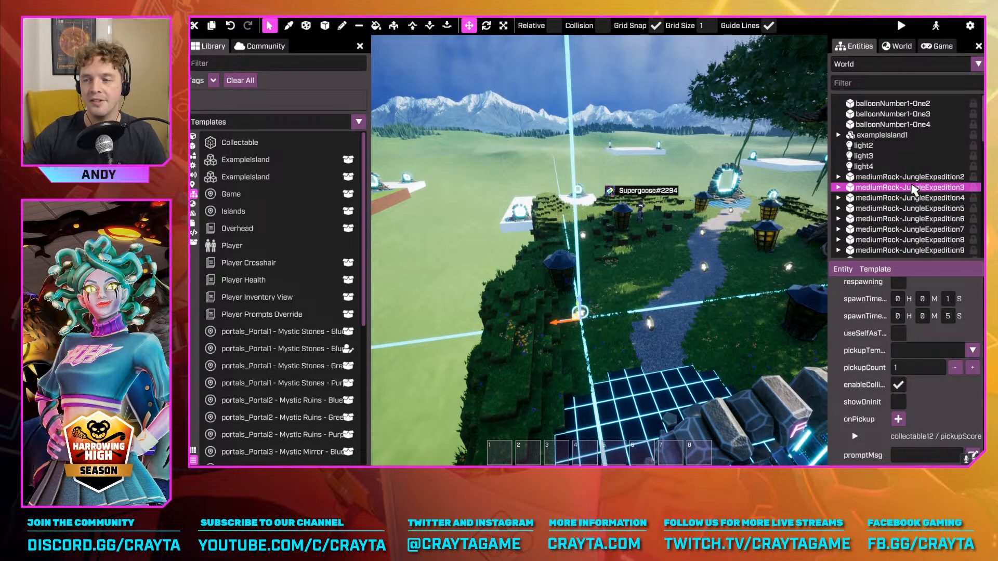
pyautogui.scroll(-5, 914, 191)
pyautogui.scroll(4, 956, 148)
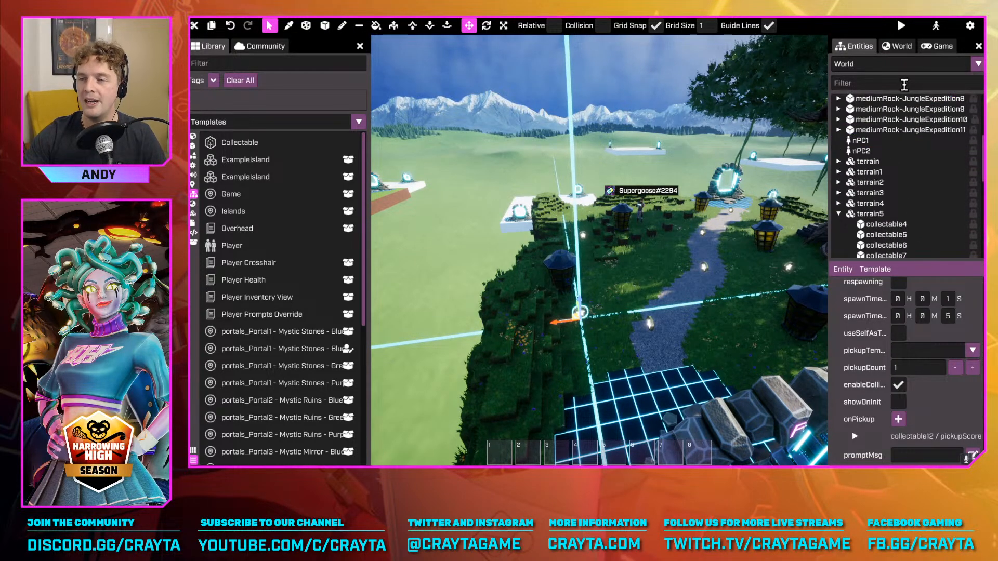
pyautogui.write('game')
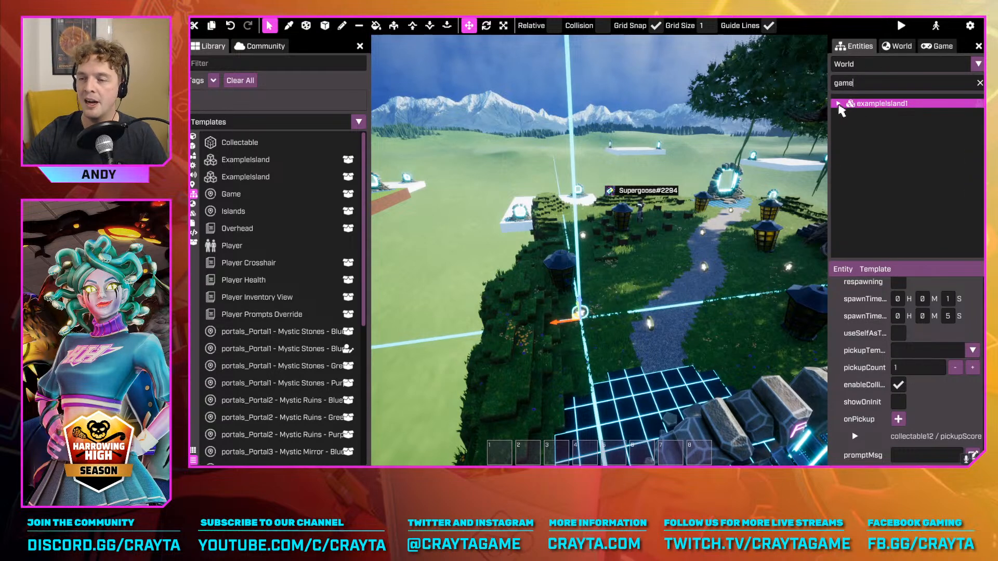
pyautogui.click(838, 103)
pyautogui.click(889, 114)
pyautogui.scroll(-3, 916, 366)
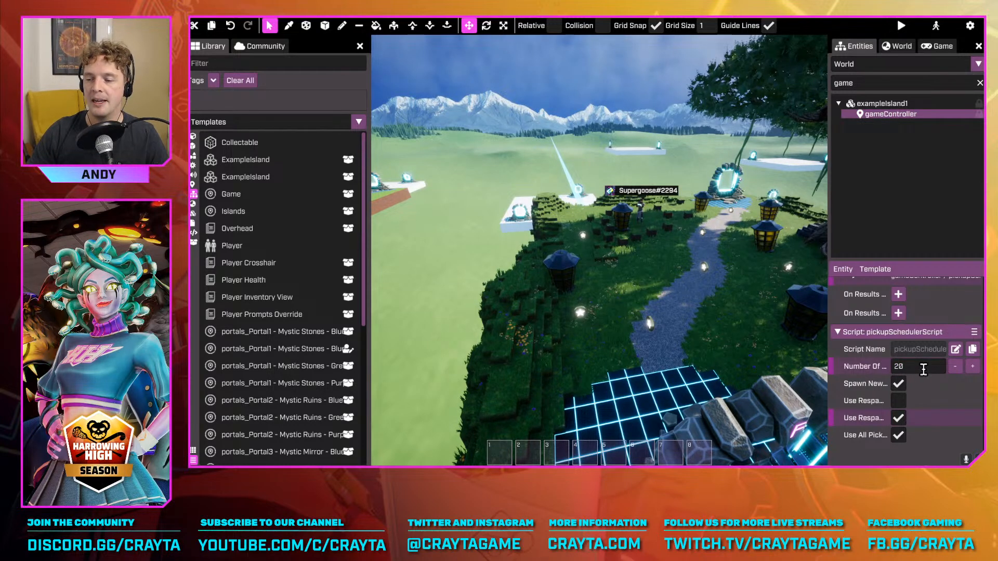
# Look over the placed collectables along the path, the large tree and the lanterns from several sides
pyautogui.moveTo(682, 263); pyautogui.dragTo(395, 270, button='right')
pyautogui.press('s')
pyautogui.press('w')
pyautogui.press('w')
pyautogui.press('w')
pyautogui.moveTo(599, 251); pyautogui.dragTo(770, 247, button='right')
pyautogui.press('s')
pyautogui.moveTo(610, 126); pyautogui.dragTo(440, 146, button='right')
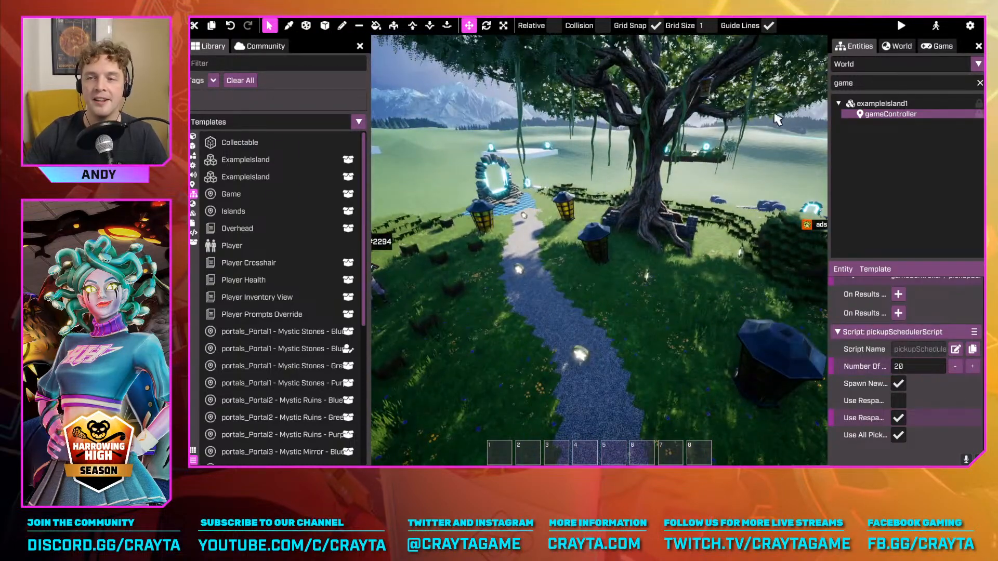
pyautogui.press('a')
pyautogui.moveTo(603, 180); pyautogui.dragTo(663, 184, button='right')
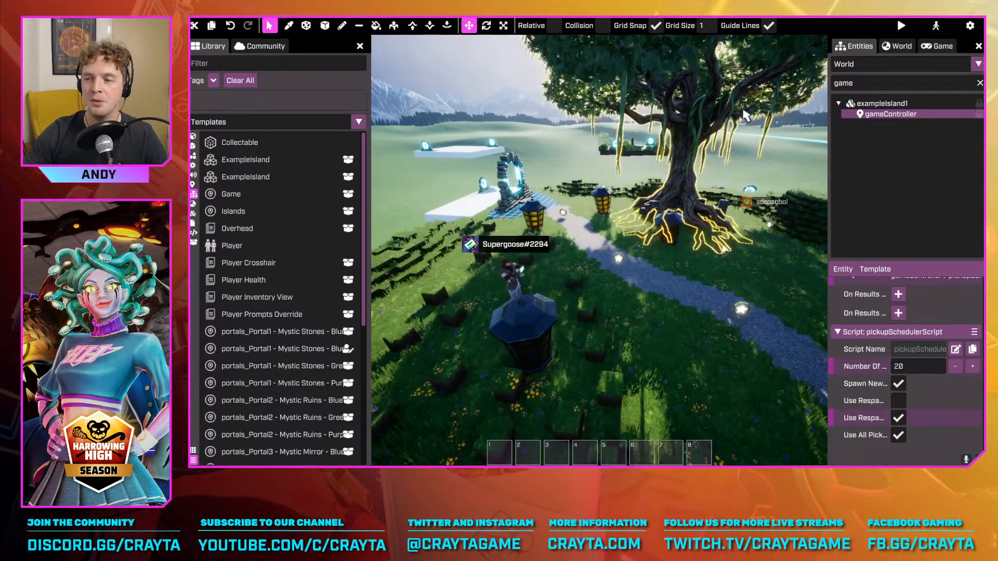
# Thicken the world's fog with a start distance of about 944, density 4.375 and falloff 5.453
pyautogui.click(896, 51)
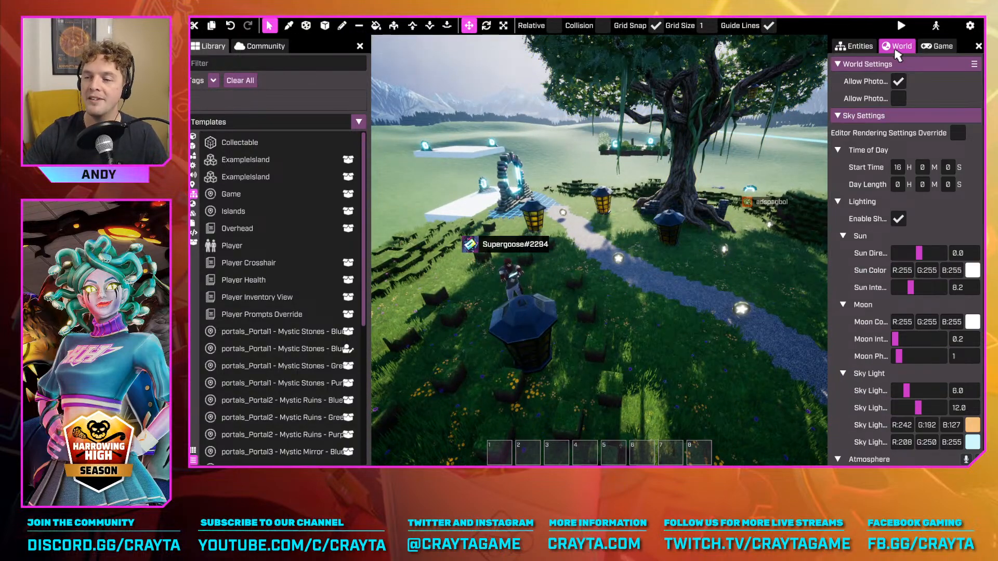
pyautogui.scroll(-6, 945, 333)
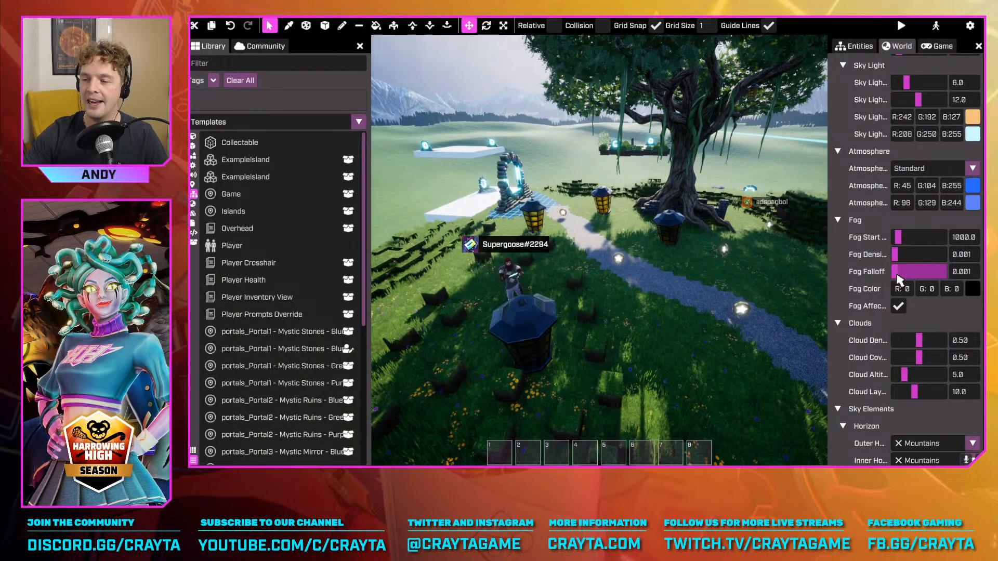
pyautogui.click(903, 272)
pyautogui.click(904, 255)
pyautogui.click(900, 238)
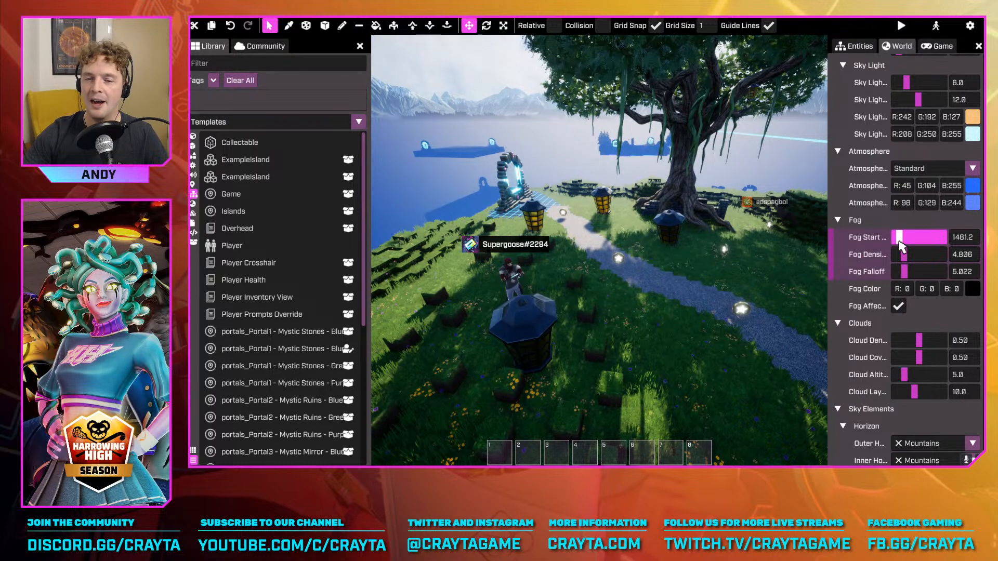
pyautogui.moveTo(902, 274); pyautogui.dragTo(903, 264)
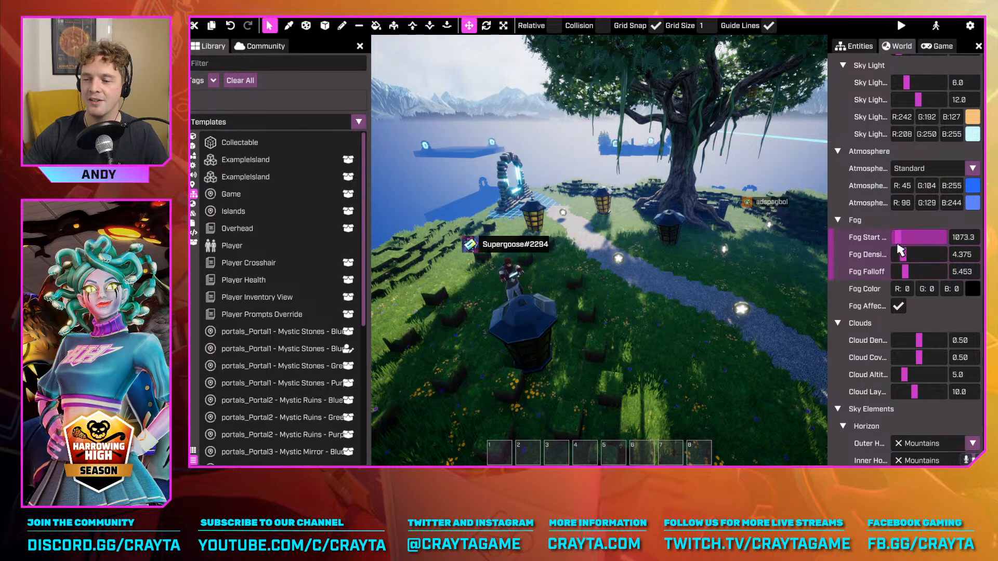
# Set the fog color to light grey, RGB 209, 209, 209
pyautogui.click(973, 290)
pyautogui.moveTo(887, 218); pyautogui.dragTo(734, 106)
pyautogui.click(734, 106)
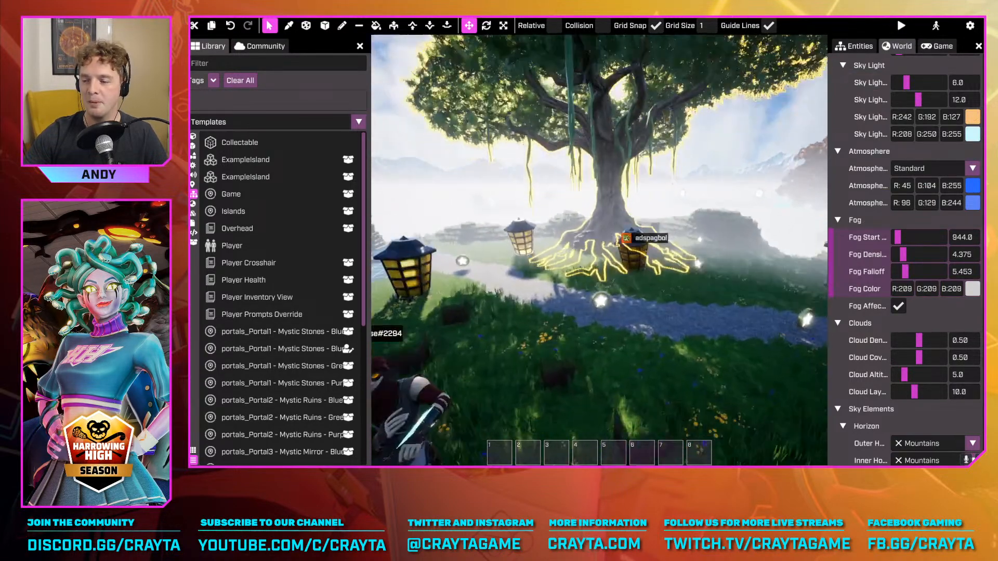
# Try the Tilt Shift post process and view the foggy island by walking through it as the character
pyautogui.scroll(-5, 890, 391)
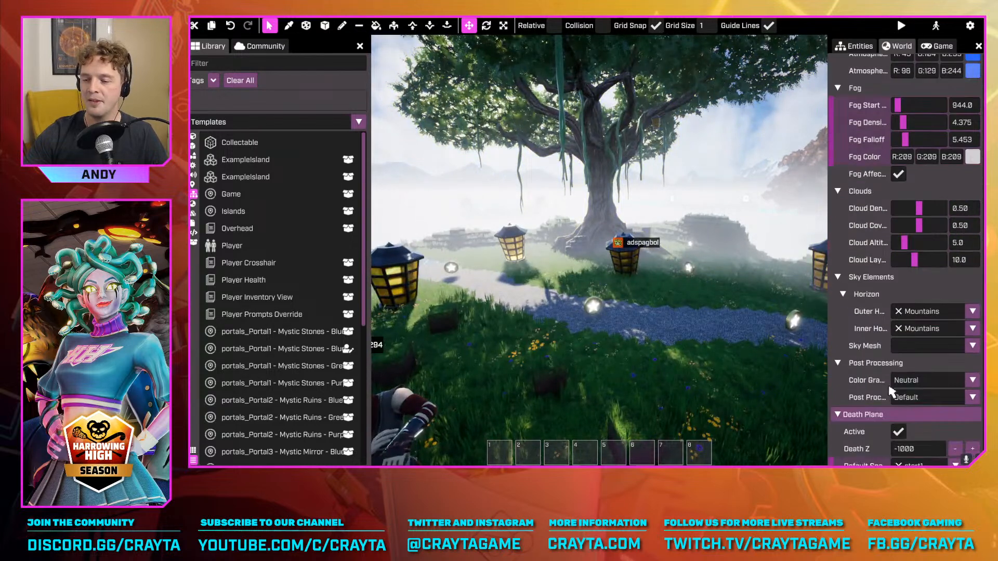
pyautogui.click(944, 401)
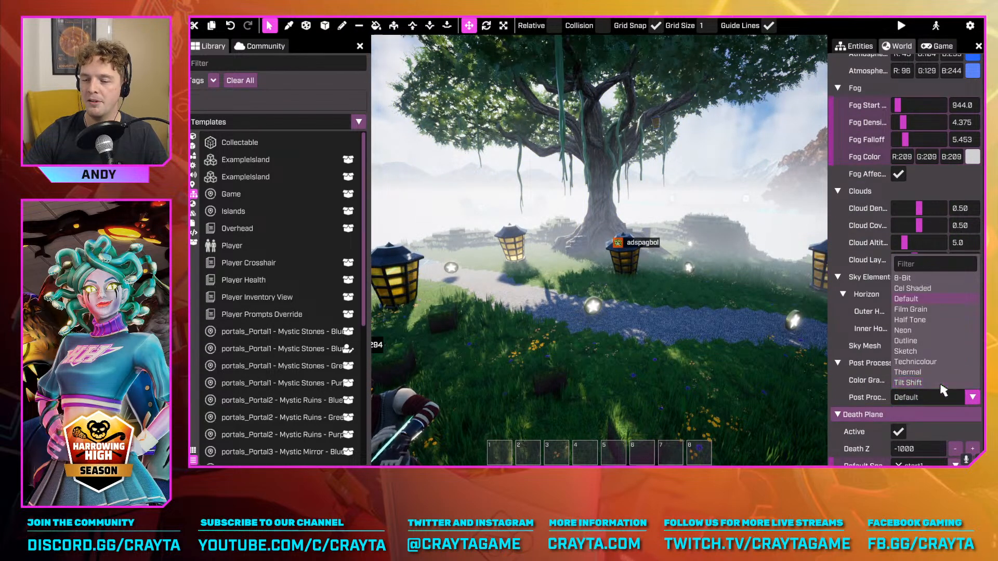
pyautogui.click(915, 383)
pyautogui.press('Tab')
pyautogui.press('w')
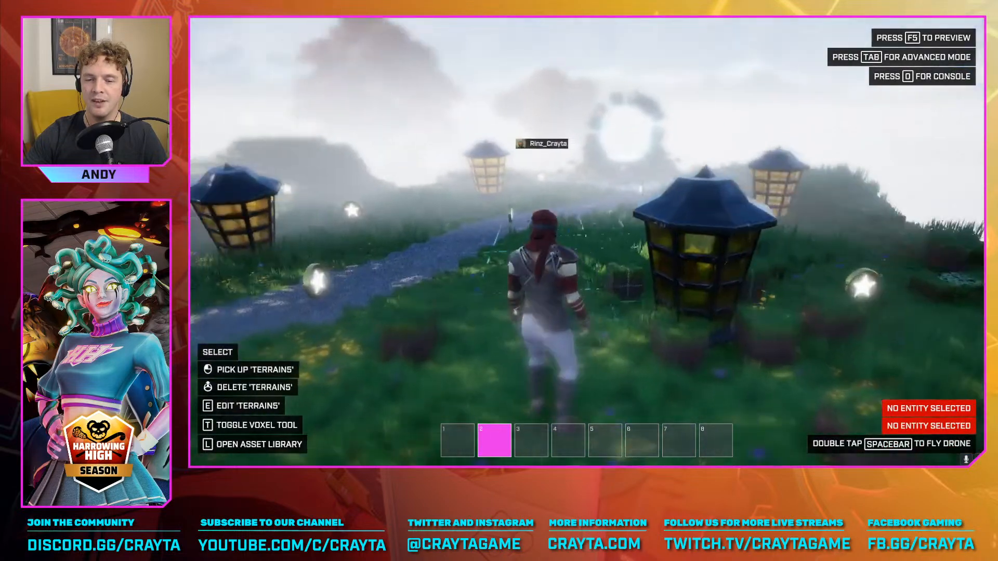
pyautogui.press('Tab')
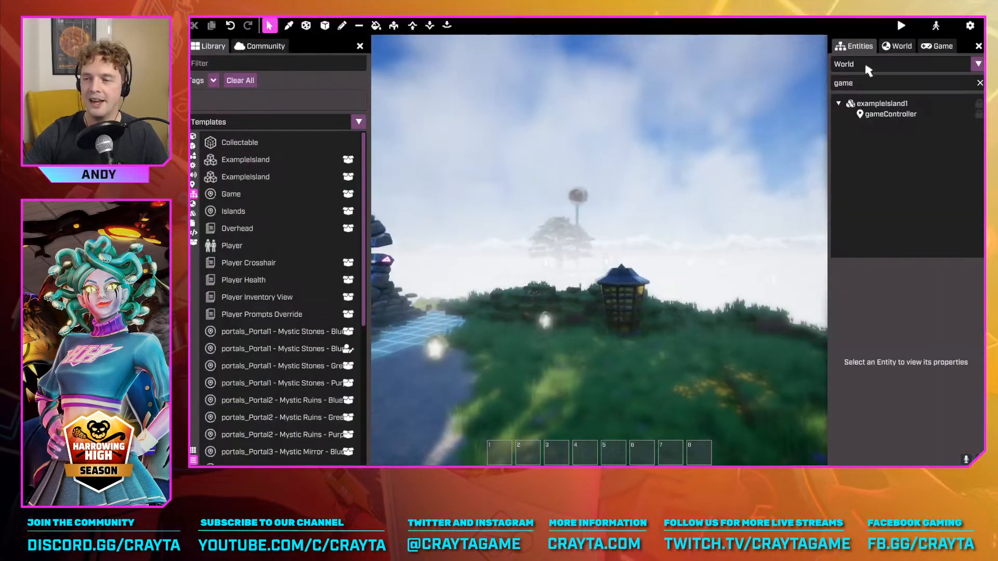
# Try a world start time of 0 hours and undo the change
pyautogui.click(898, 46)
pyautogui.scroll(-5, 948, 386)
pyautogui.scroll(-3, 948, 386)
pyautogui.scroll(7, 926, 372)
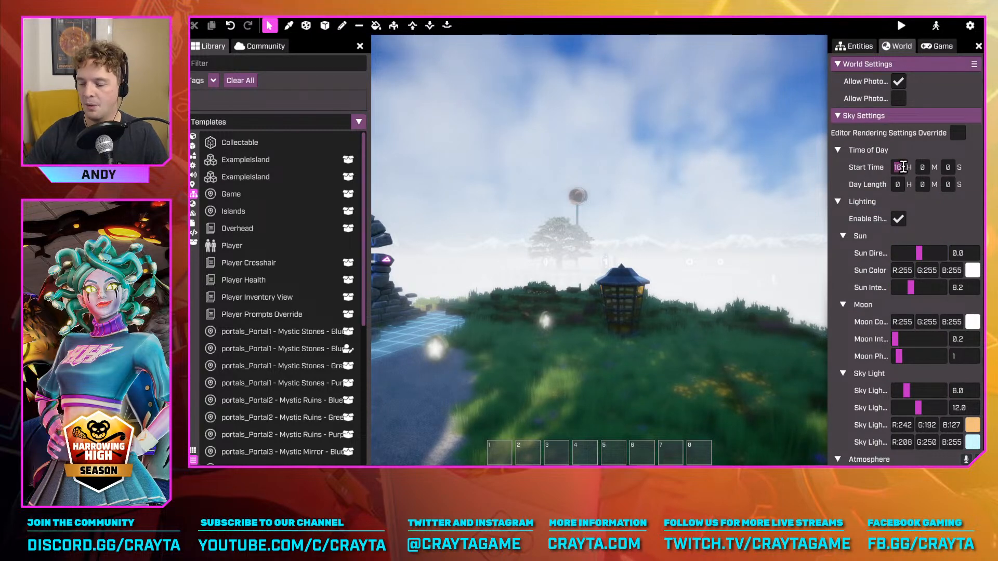
pyautogui.write('0')
pyautogui.press('Return')
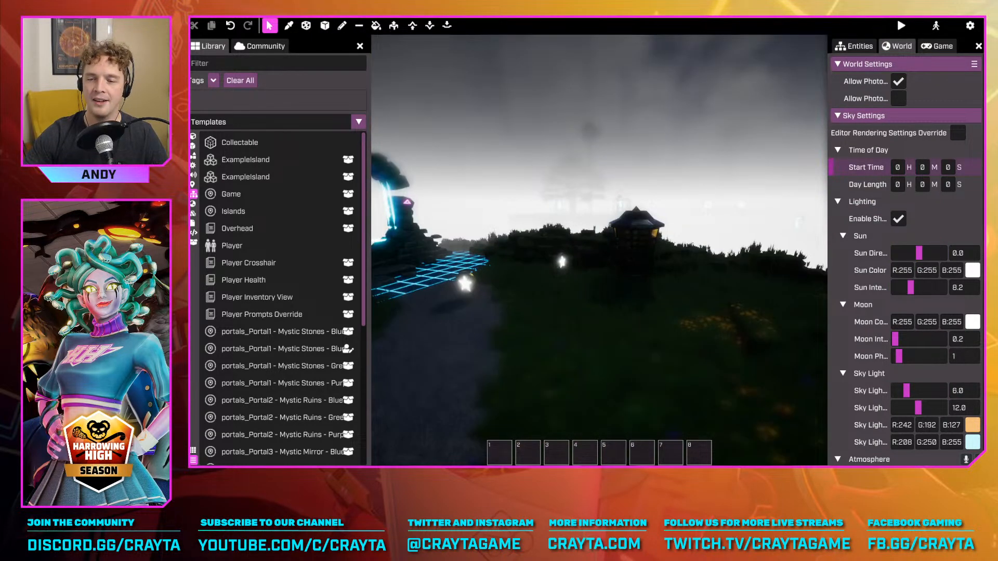
pyautogui.hotkey('ctrl', 'z')
# Lower the sun direction in the world's lighting settings and set the post process to Default
pyautogui.moveTo(923, 259); pyautogui.dragTo(903, 253)
pyautogui.moveTo(599, 249); pyautogui.dragTo(676, 291, button='right')
pyautogui.scroll(-10, 938, 336)
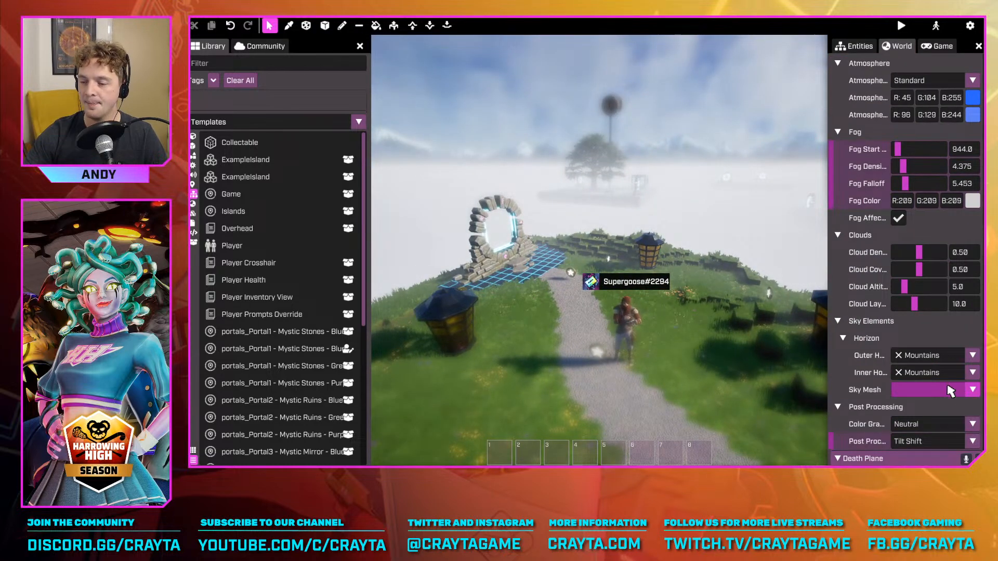
pyautogui.click(933, 442)
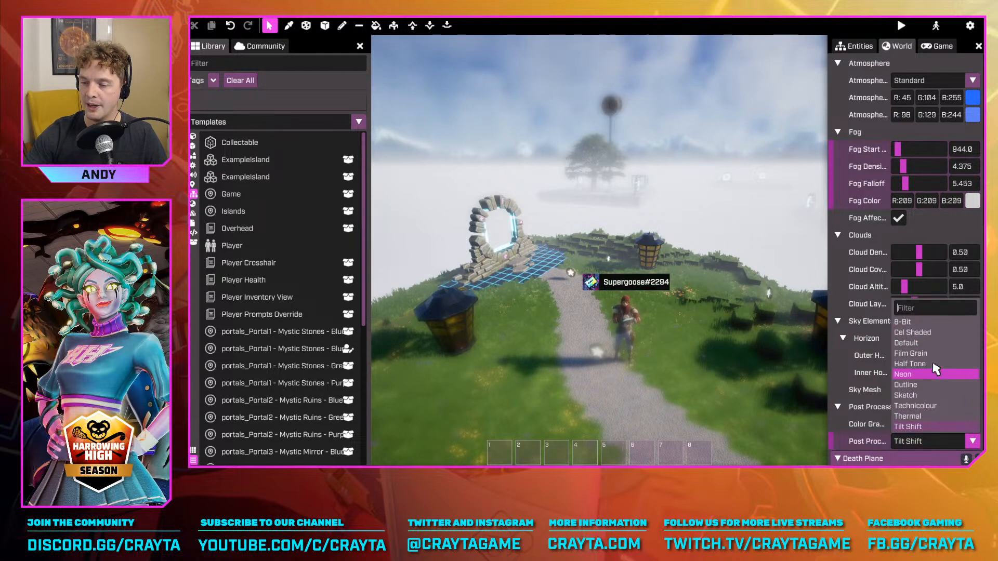
pyautogui.click(915, 343)
# Preview the game and run around the lobby area with the character
pyautogui.press('F5')
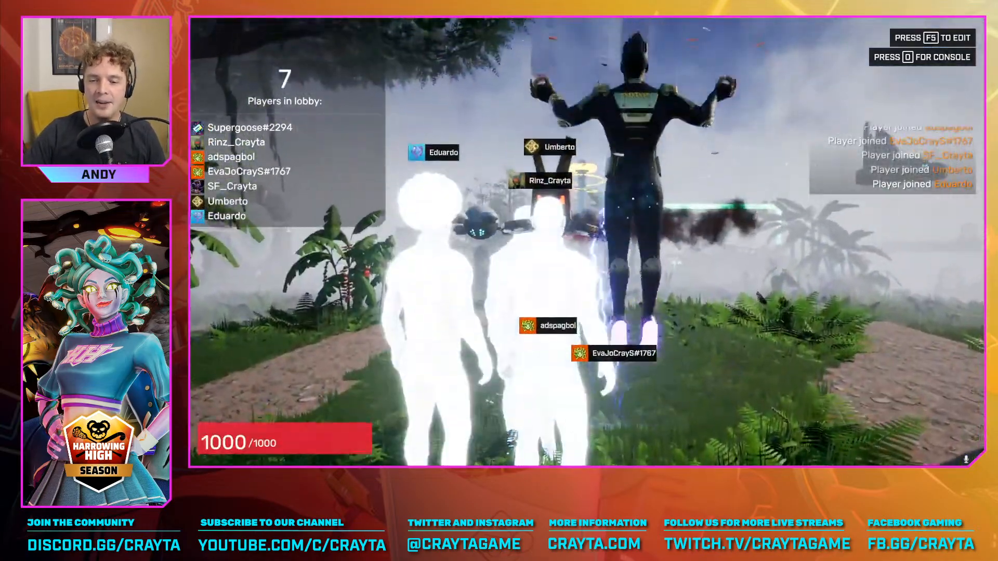
pyautogui.press('w')
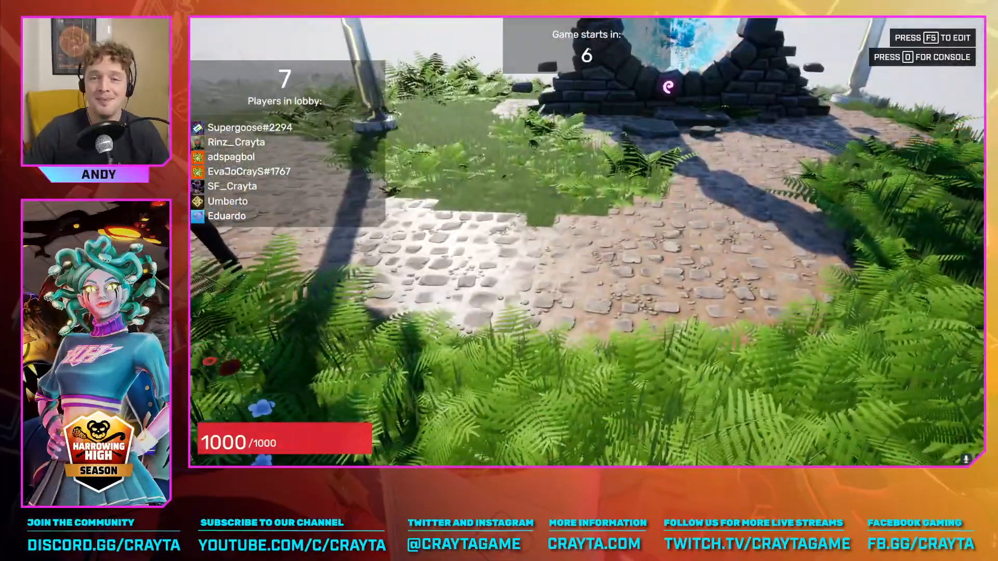
pyautogui.press('w')
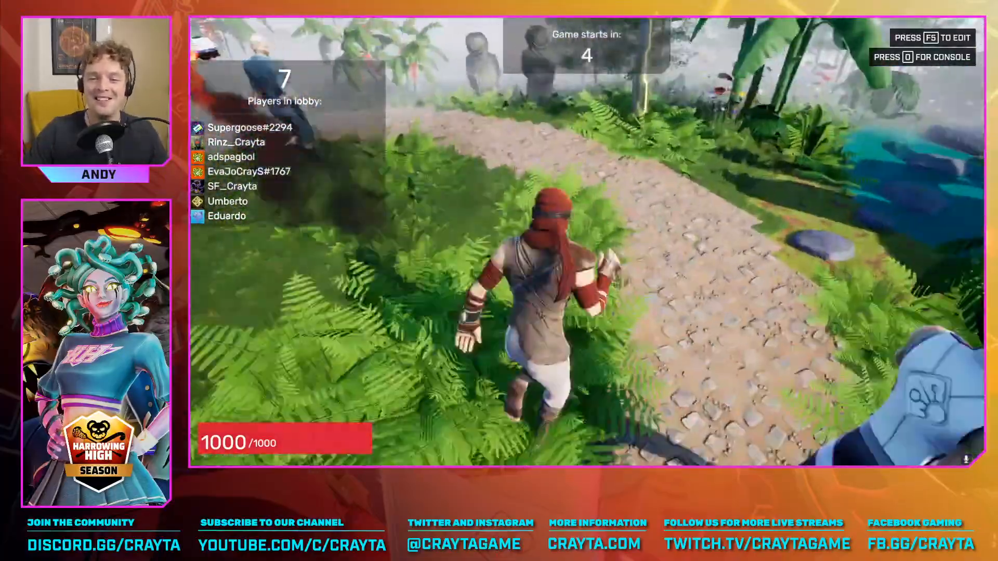